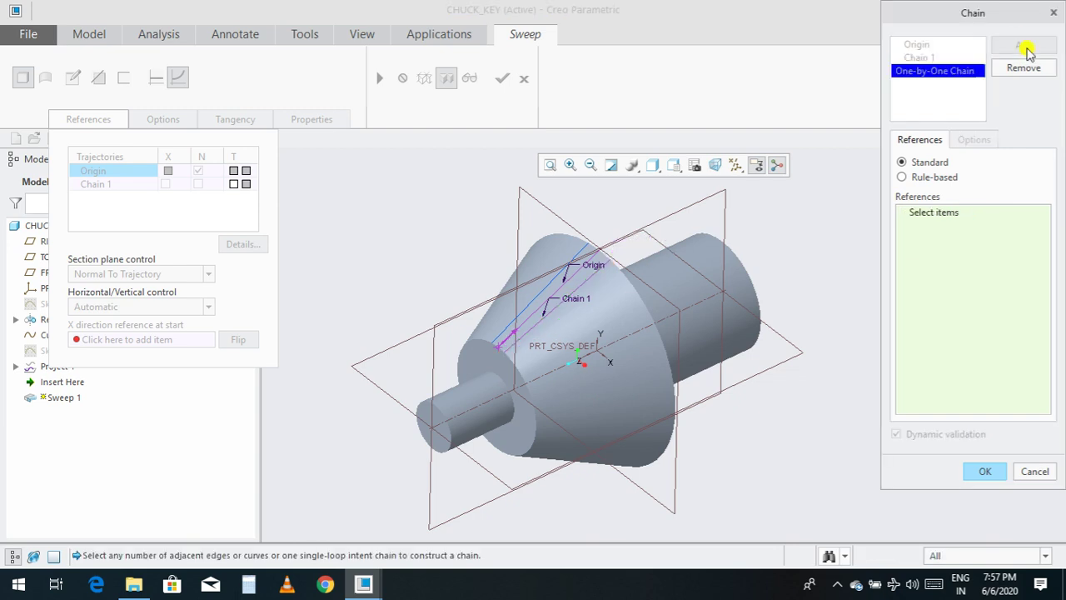
Step: Add the remaining projected curve as a third sweep trajectory and set Constant Normal Direction referenced to the flat annular face at the cone's large end
left_click(542, 298)
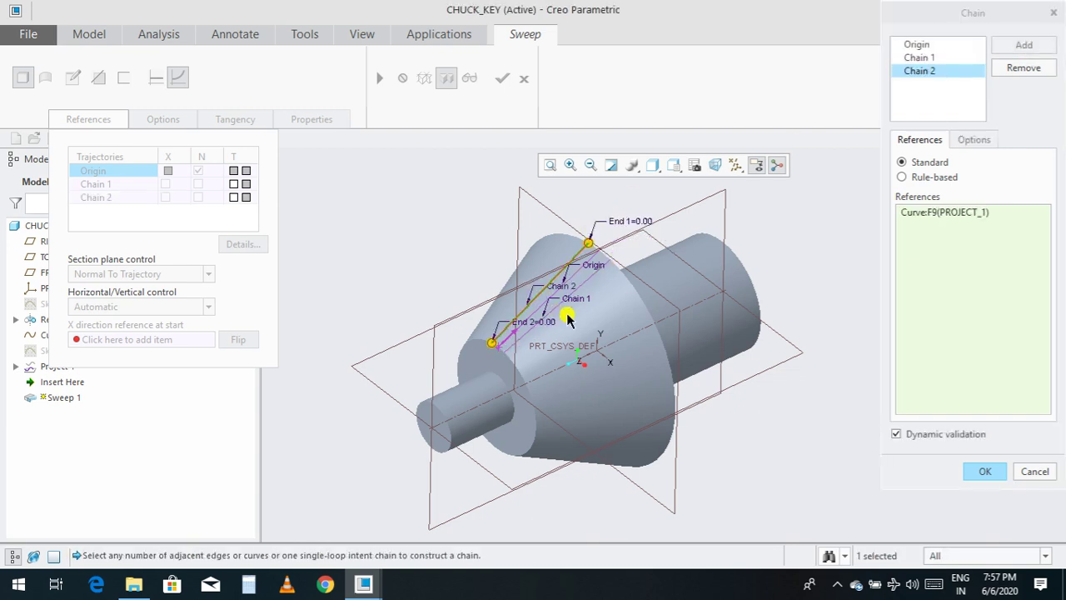
left_click(984, 472)
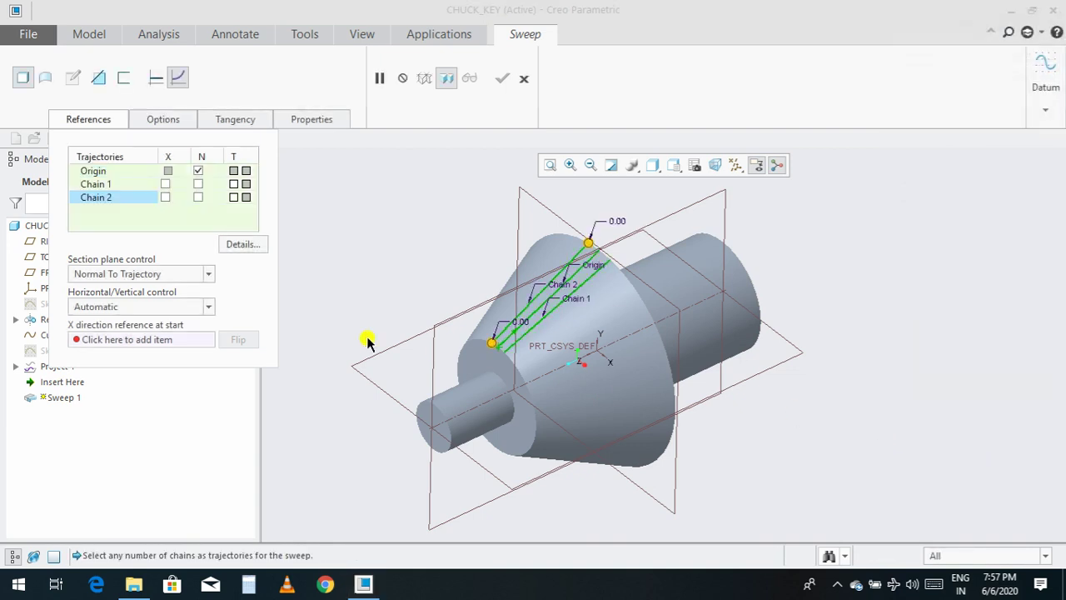
left_click(207, 274)
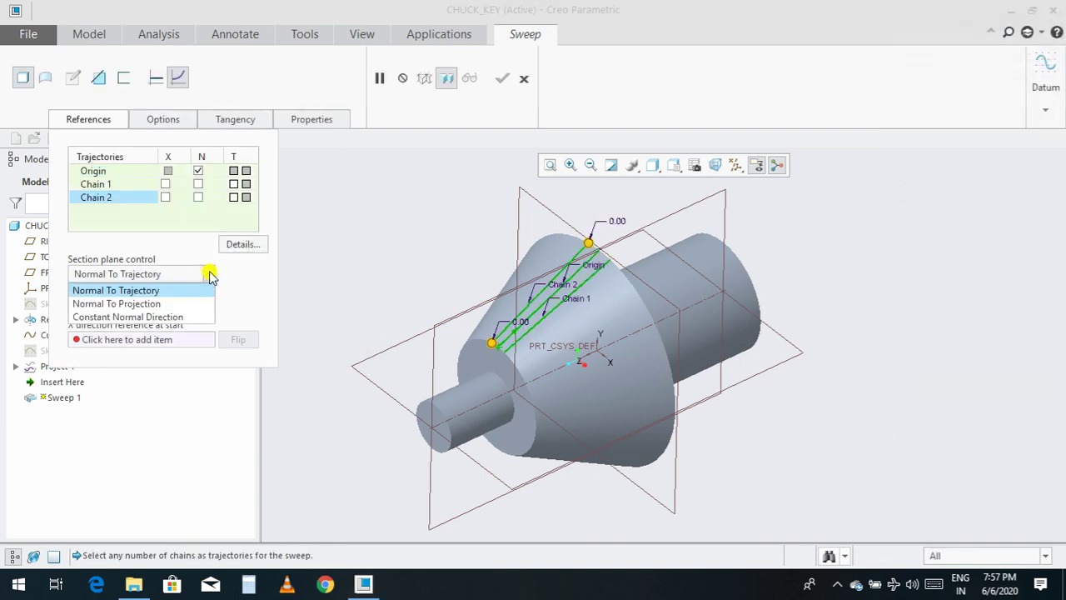
left_click(165, 317)
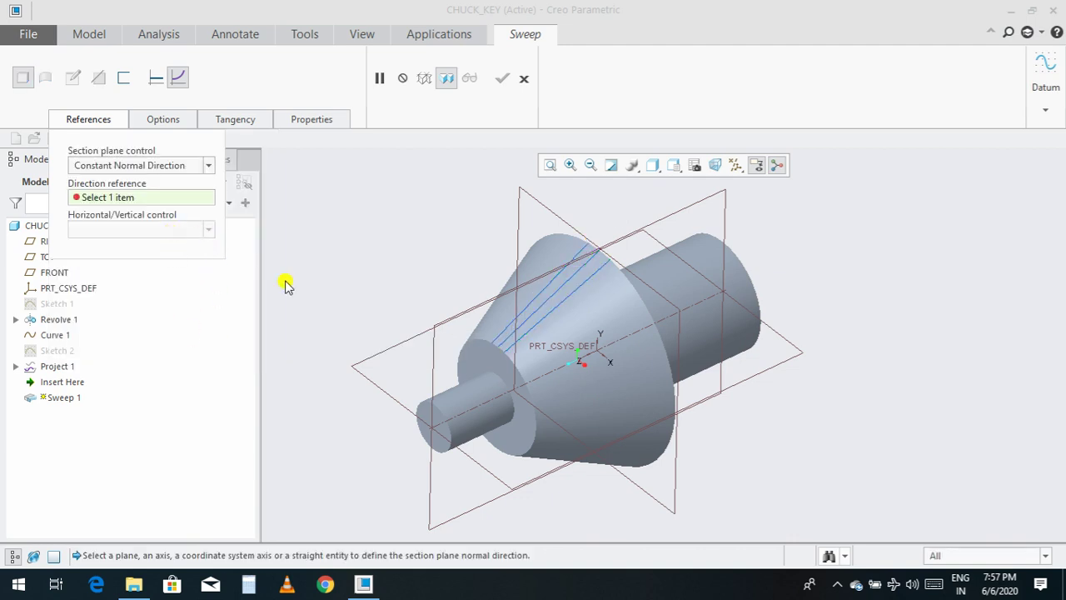
scroll(714, 400, "down", 3)
middle_click_drag(714, 400, 653, 415)
left_click(557, 378)
scroll(564, 374, "up", 3)
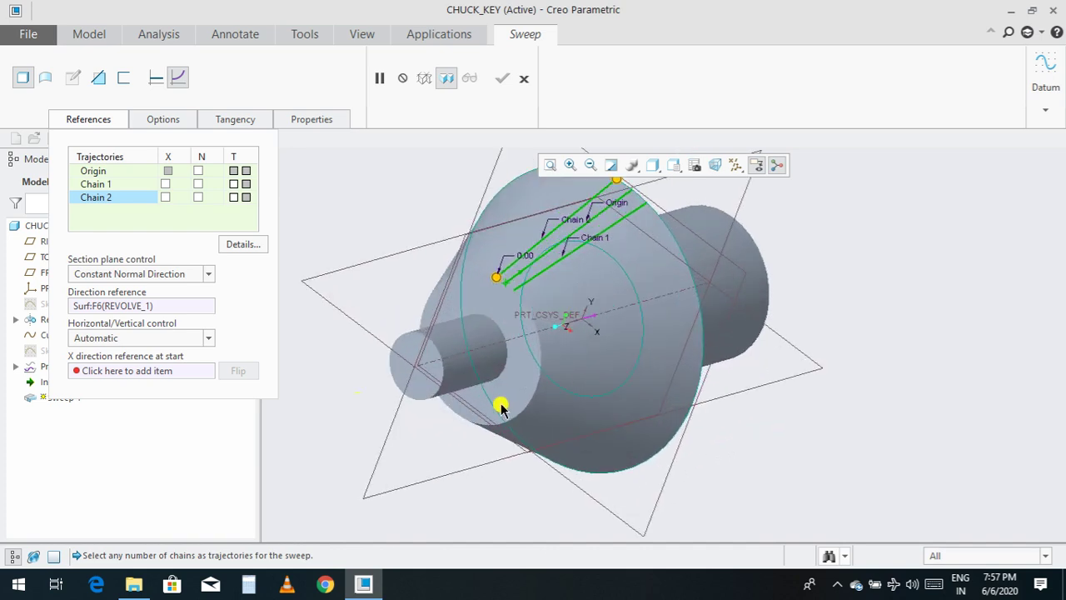
Step: Set the RIGHT datum plane as the X direction reference at the sweep's start and flip its direction
left_click(188, 376)
scroll(557, 440, "down", 3)
middle_click_drag(691, 427, 507, 442)
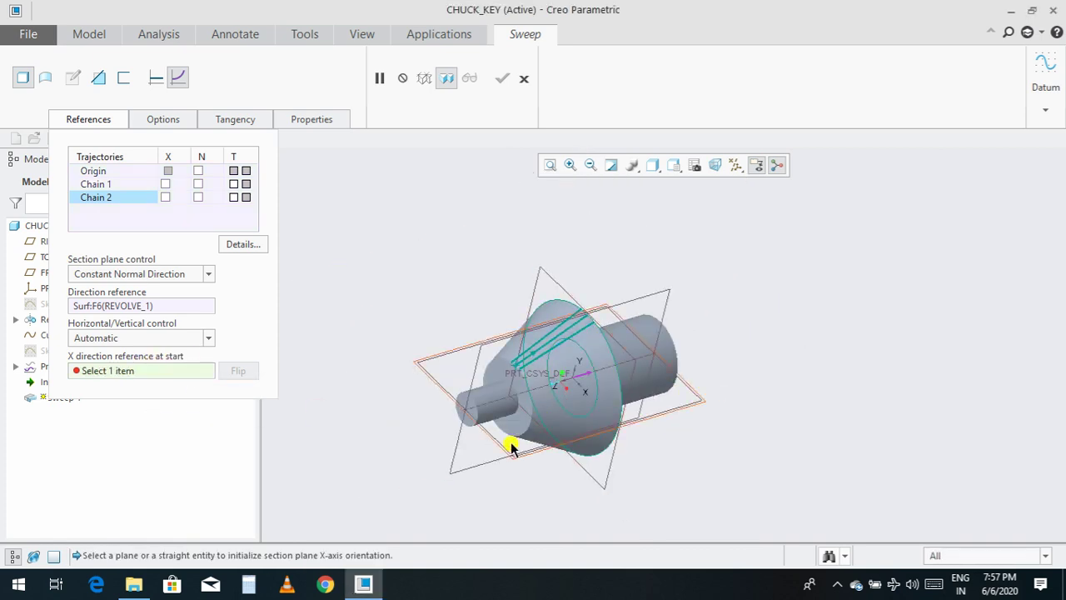
left_click(473, 471)
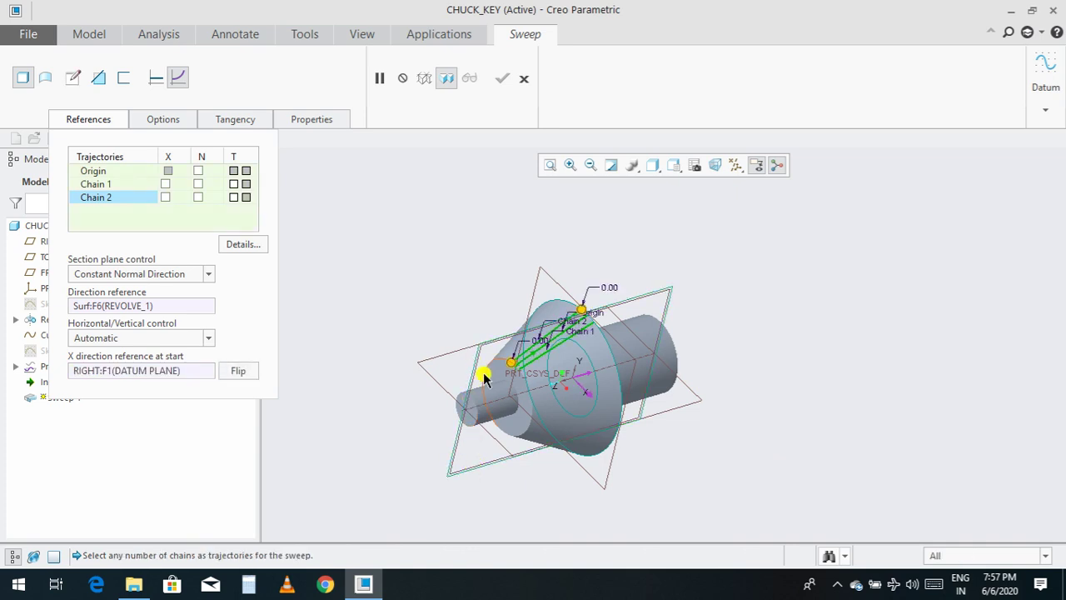
scroll(484, 378, "up", 1)
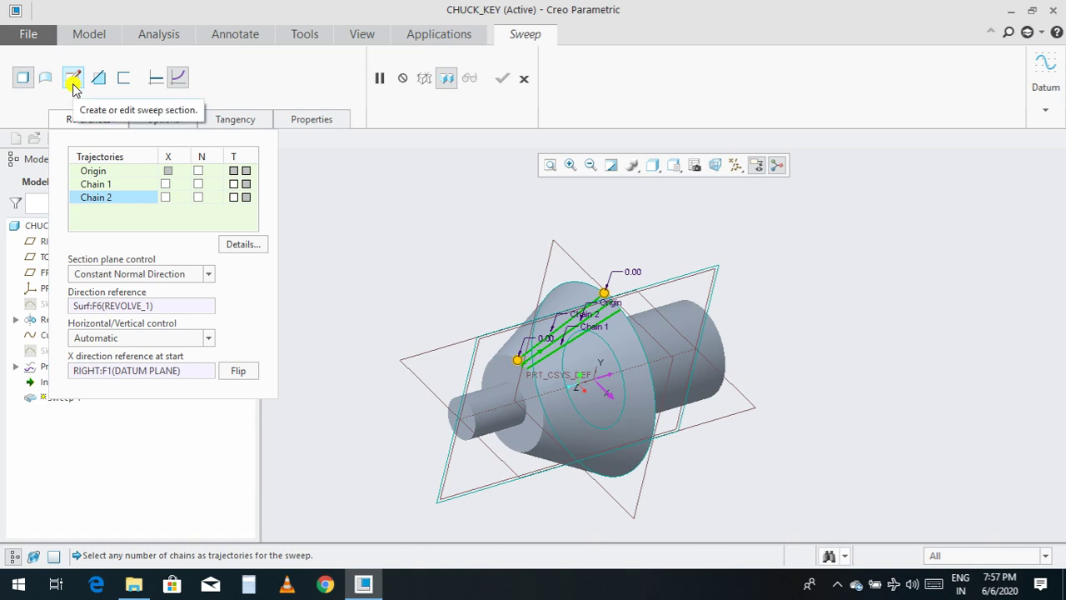
left_click(237, 371)
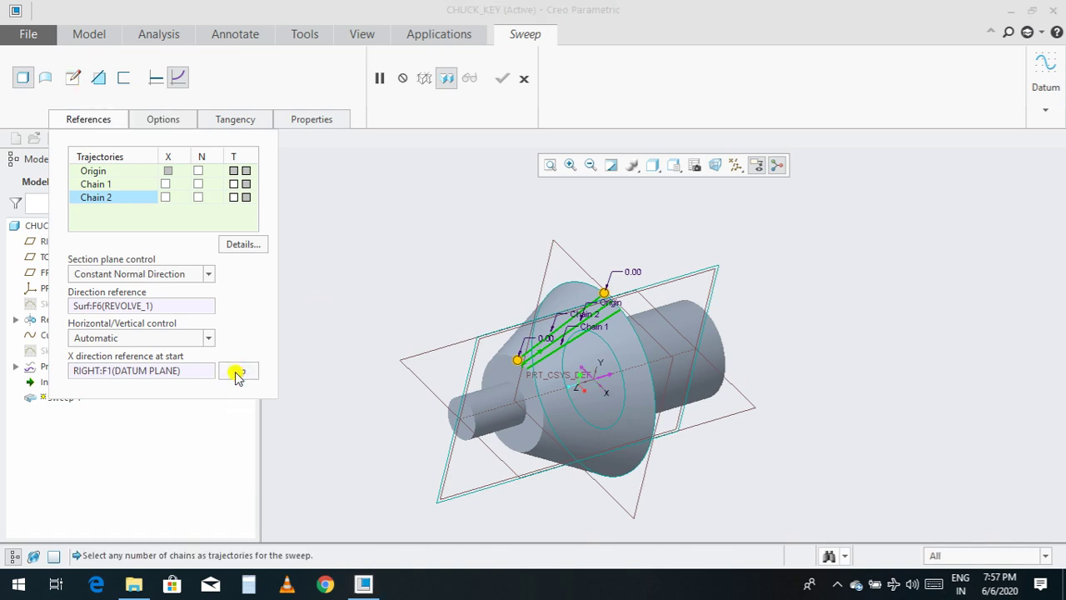
Step: Open the sweep section sketch and orient the view normal to the FRONT datum plane
left_click(72, 78)
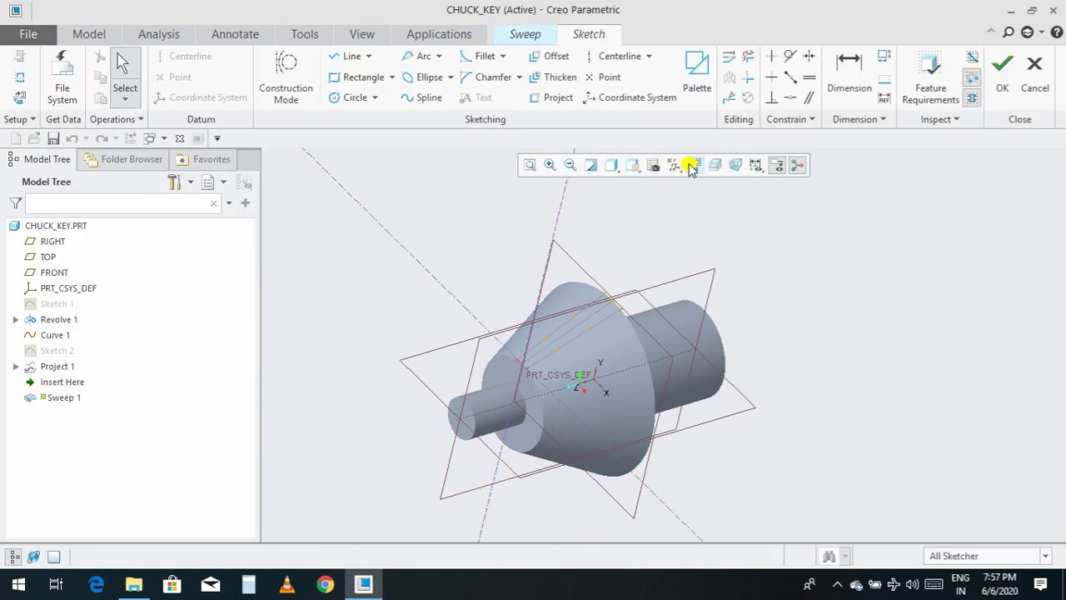
left_click(691, 167)
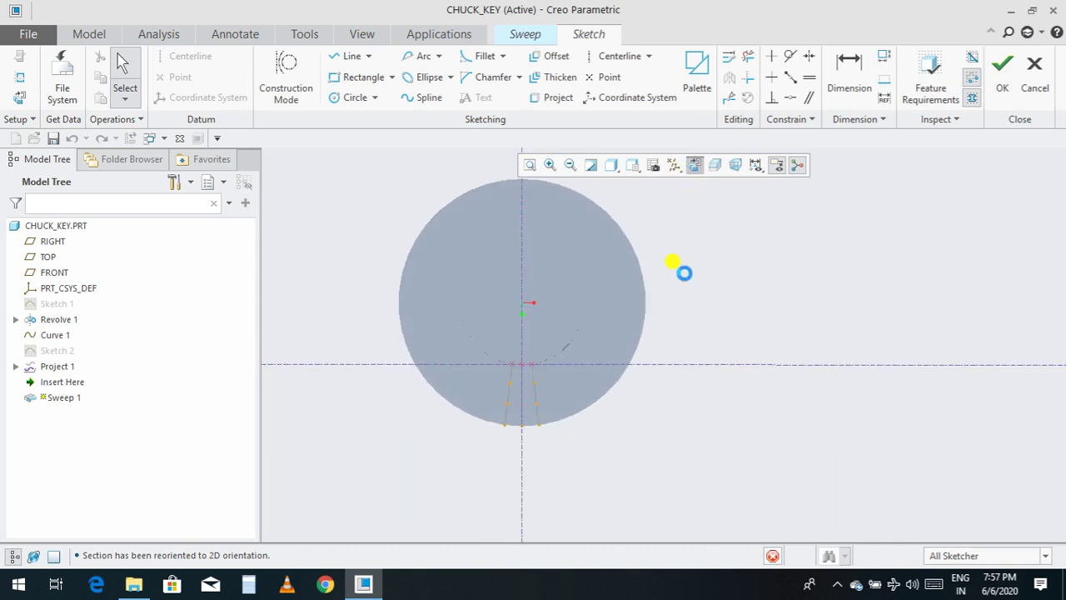
mouse_move(691, 397)
middle_mouse_down()
mouse_move(701, 400)
mouse_move(722, 281)
mouse_move(600, 278)
mouse_move(734, 167)
middle_mouse_up()
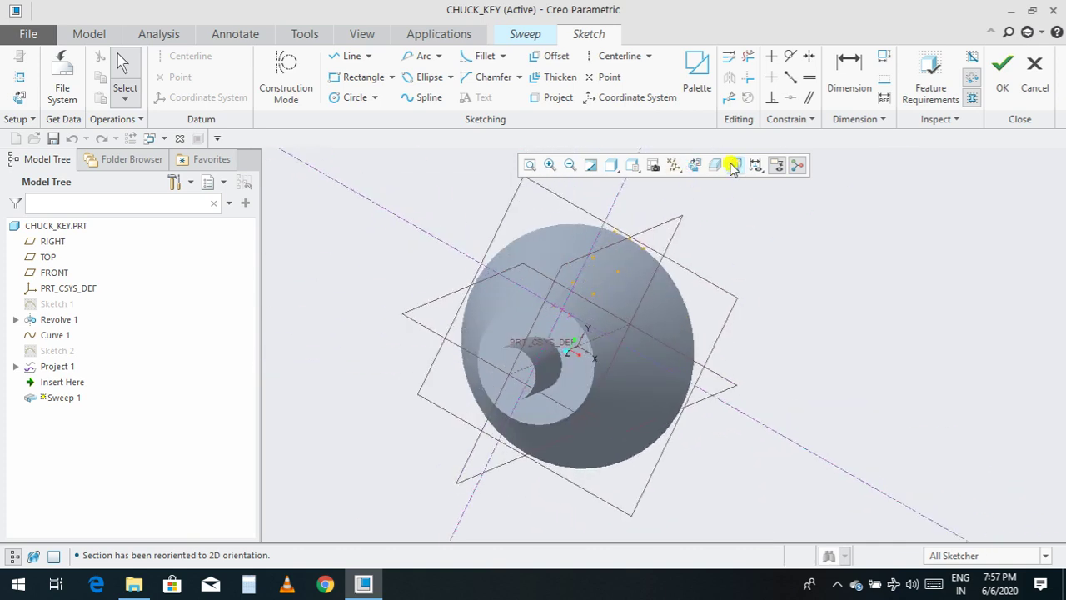
left_click(635, 165)
left_click(676, 327)
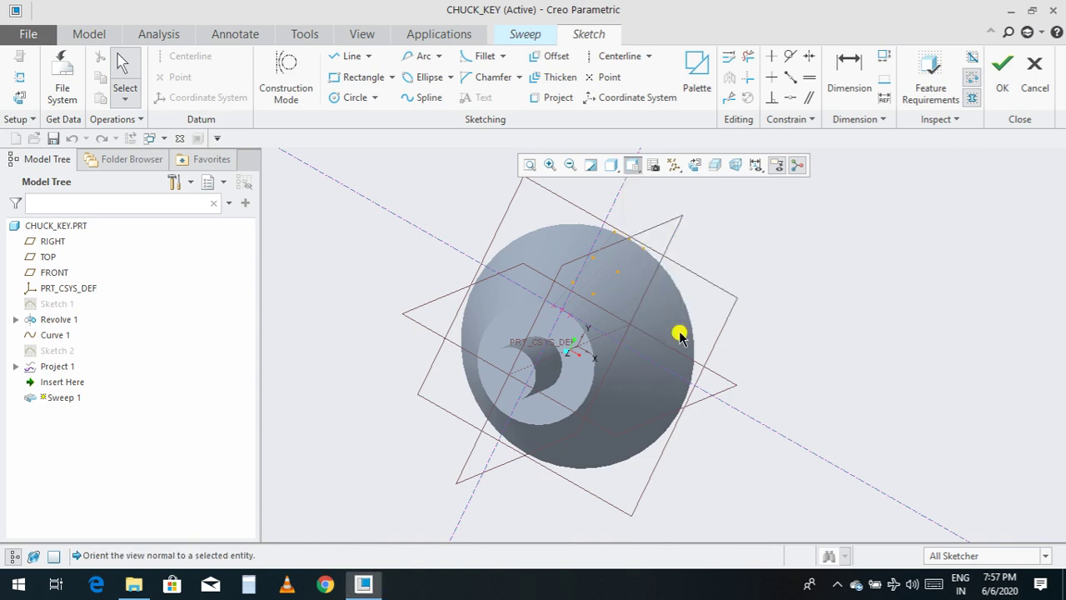
left_click(654, 450)
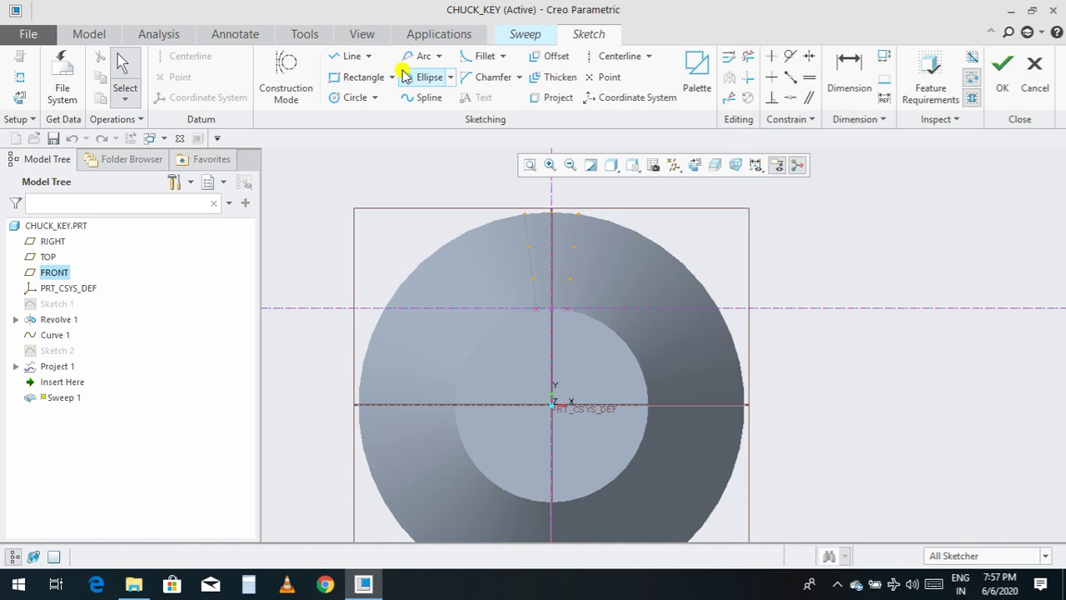
left_click(438, 59)
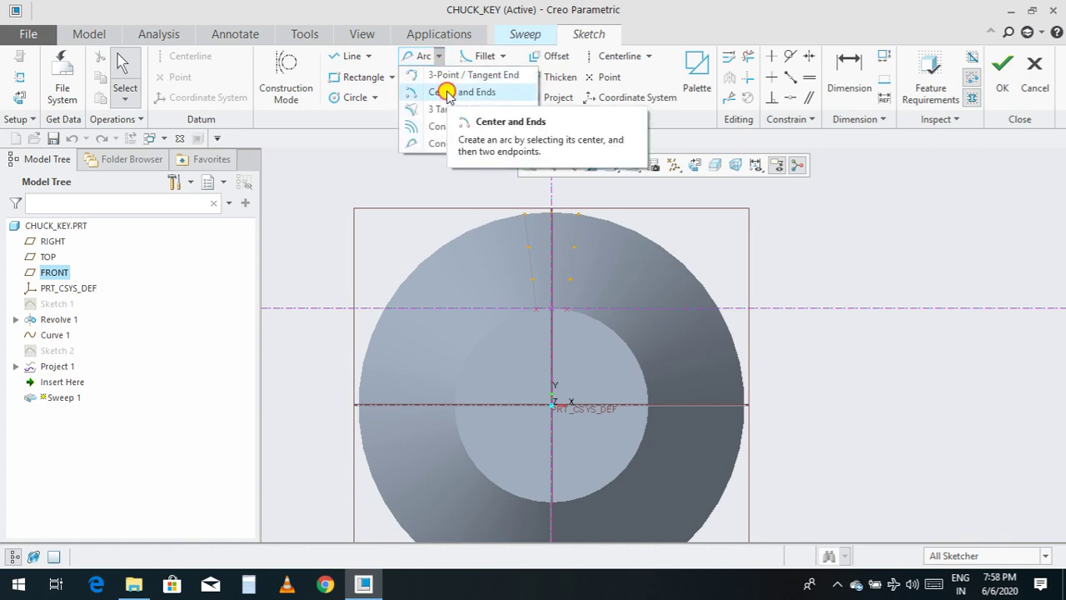
left_click(448, 93)
scroll(571, 323, "up", 3)
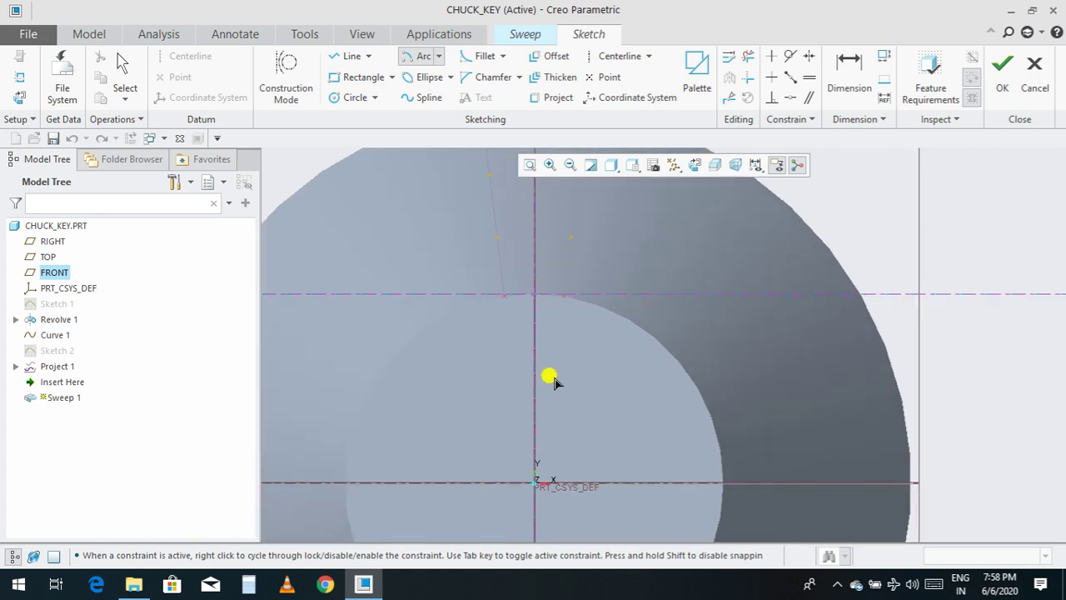
scroll(554, 381, "down", 3)
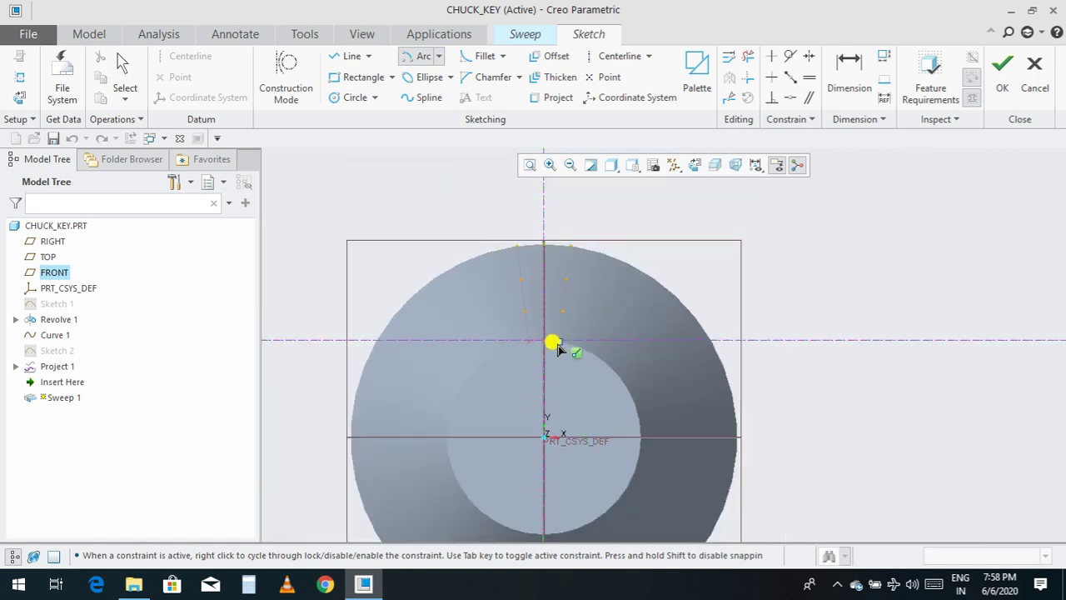
left_click(530, 340)
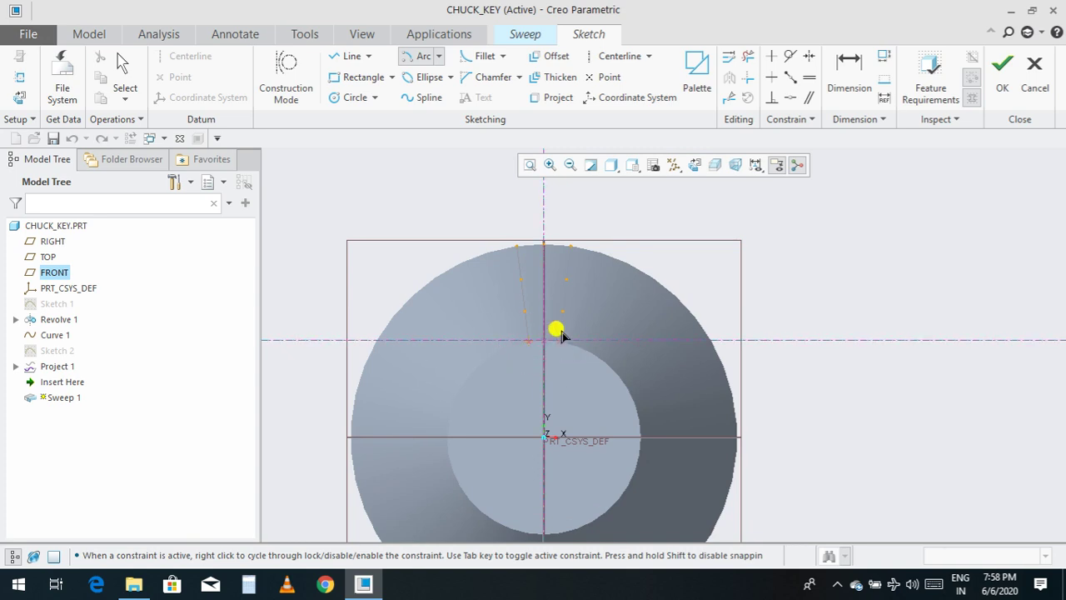
scroll(558, 323, "down", 2)
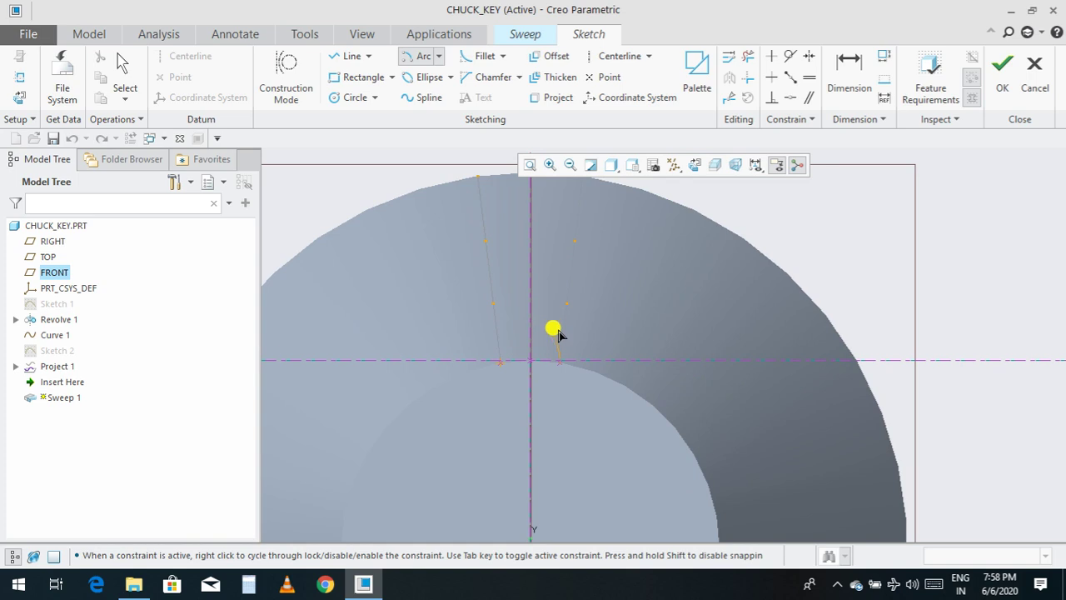
scroll(556, 331, "down", 2)
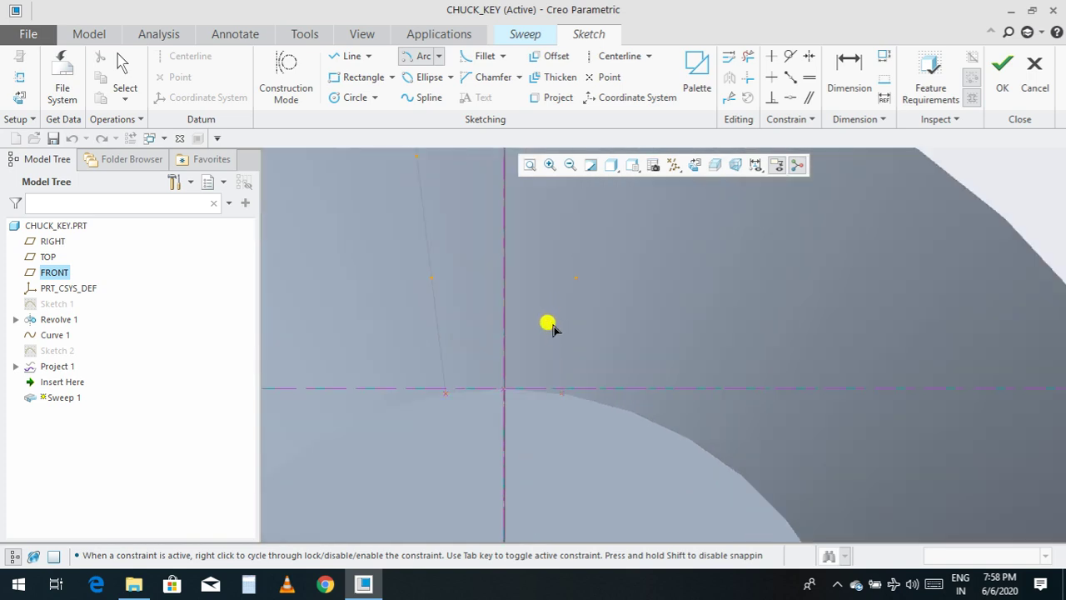
scroll(550, 327, "up", 1)
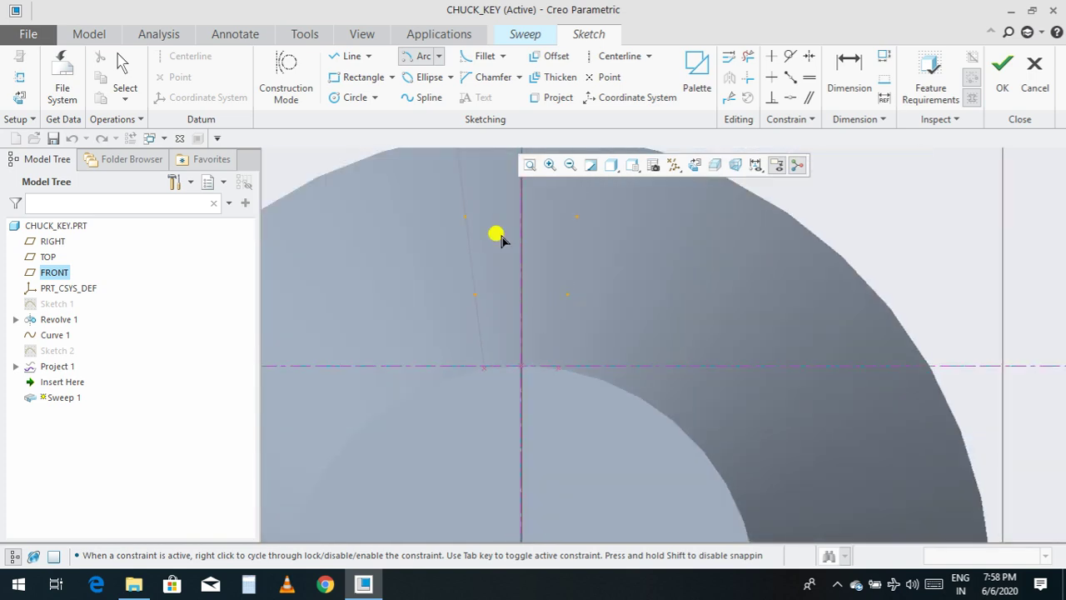
left_click(412, 367)
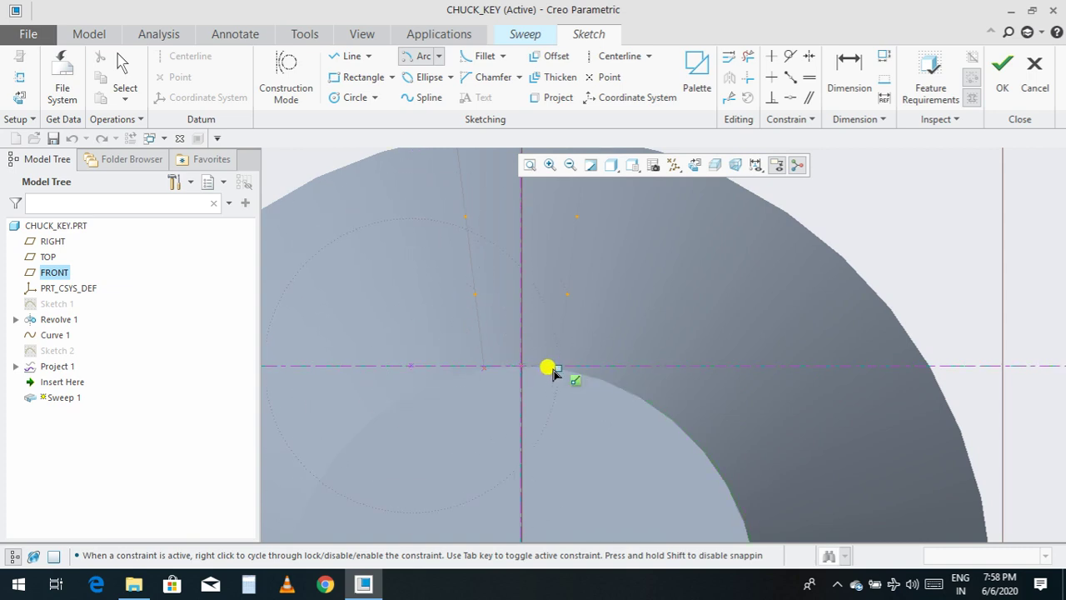
left_click(558, 364)
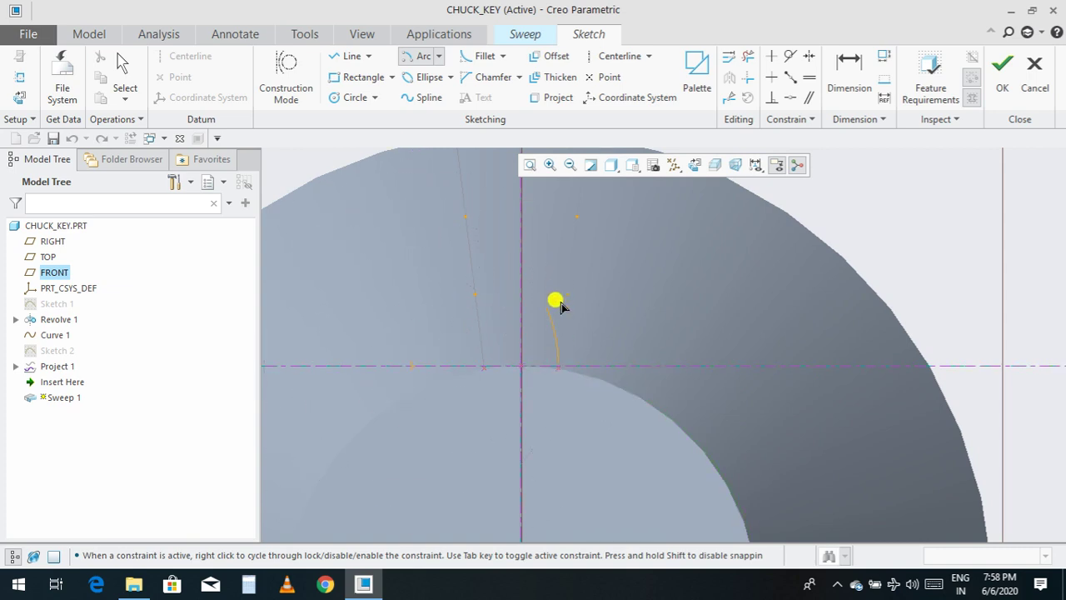
scroll(578, 361, "down", 3)
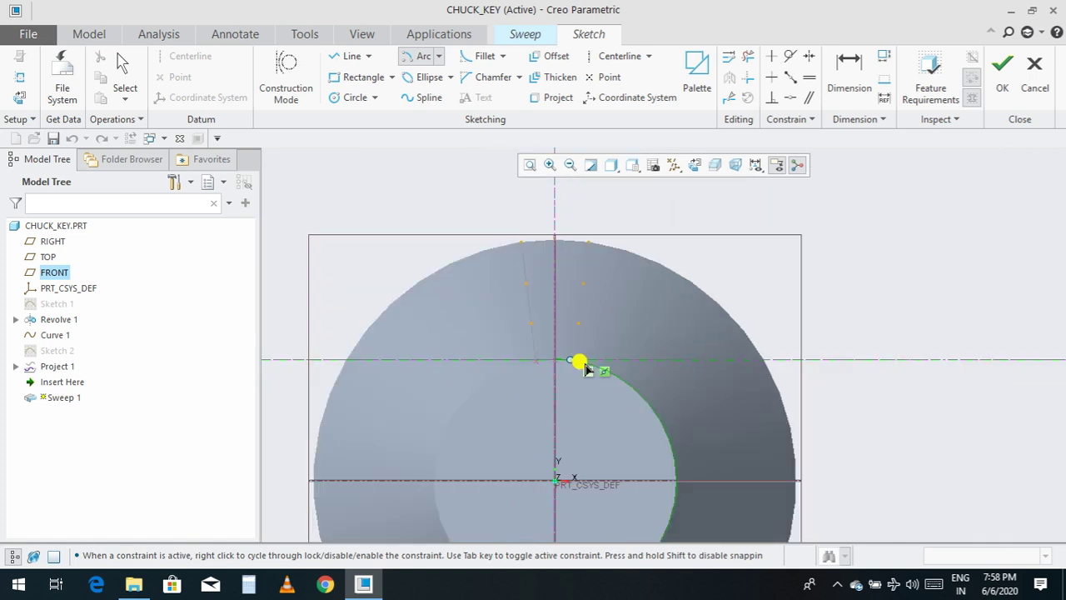
Step: Draw a center-and-ends arc centered on the horizontal reference, from the right-hand trajectory's start point up towards the vertical reference
left_click(455, 360)
left_click(573, 361)
scroll(575, 319, "up", 2)
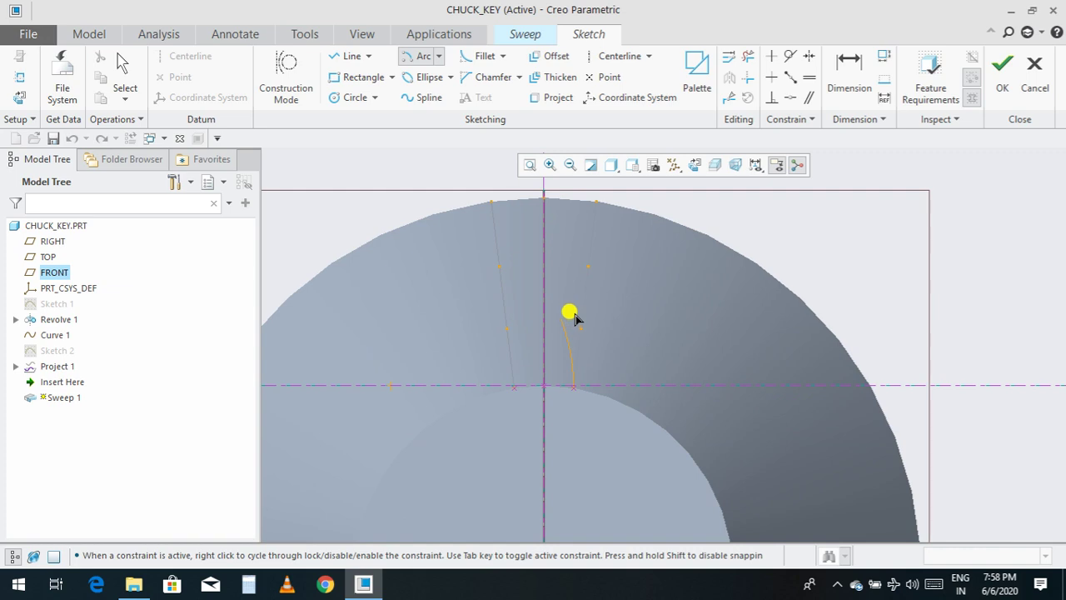
left_click(575, 315)
middle_click(586, 350)
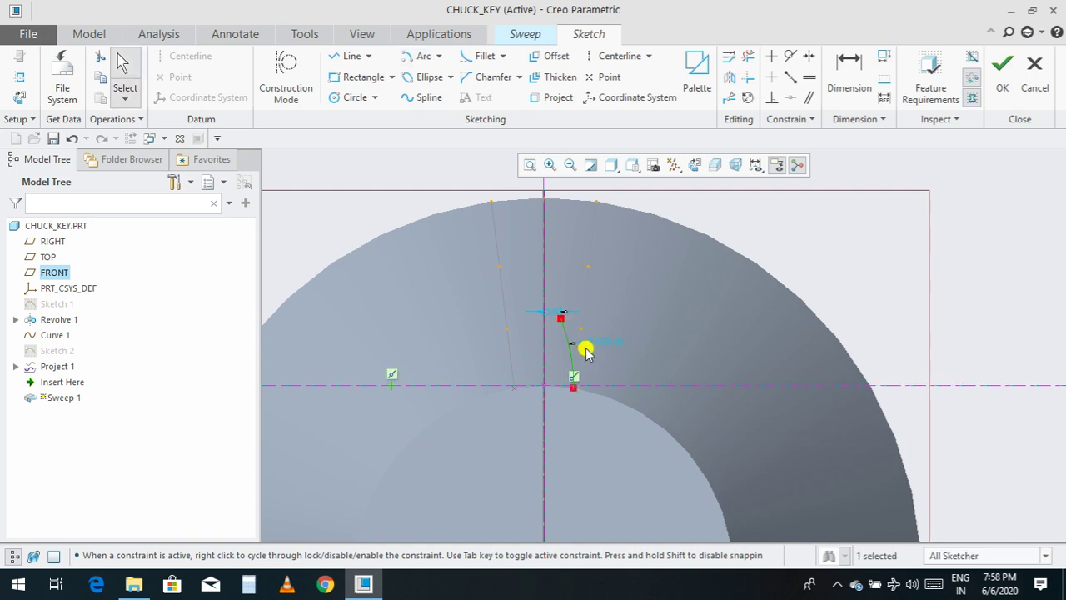
Step: Add a vertical centerline through the intersection of the sketch references
left_click(612, 56)
left_click(543, 385)
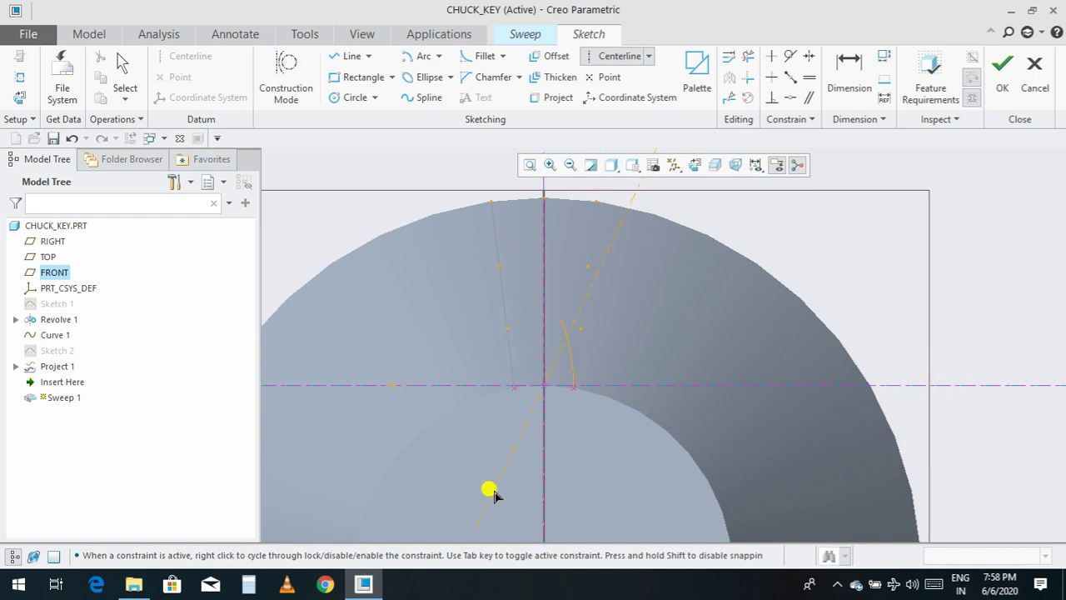
middle_click(543, 494)
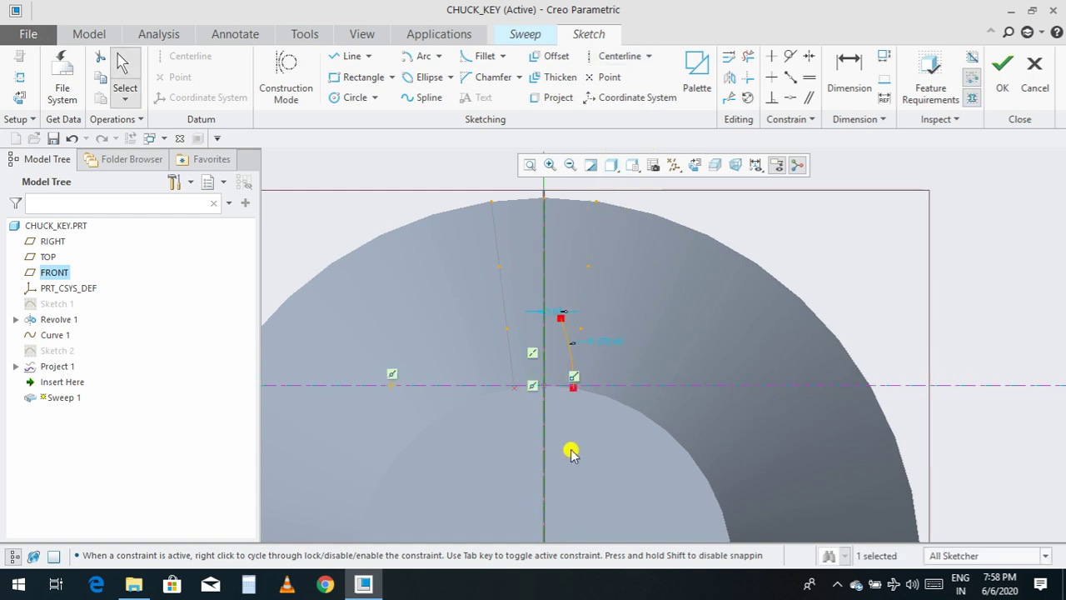
Step: Mirror the side arc about the vertical centerline
left_click(572, 357)
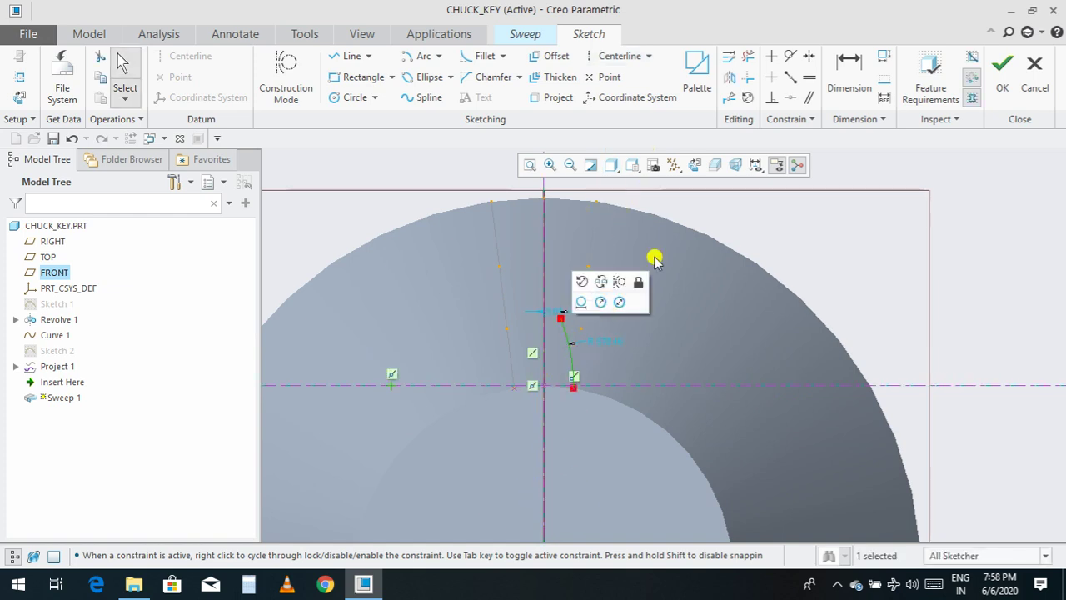
left_click(729, 77)
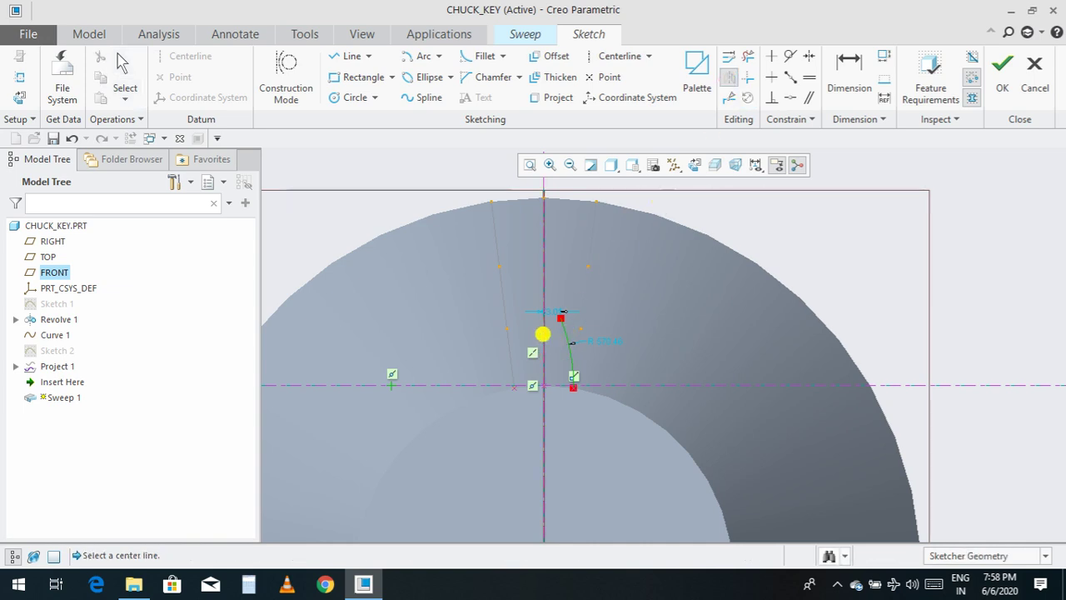
left_click(544, 338)
scroll(550, 364, "up", 2)
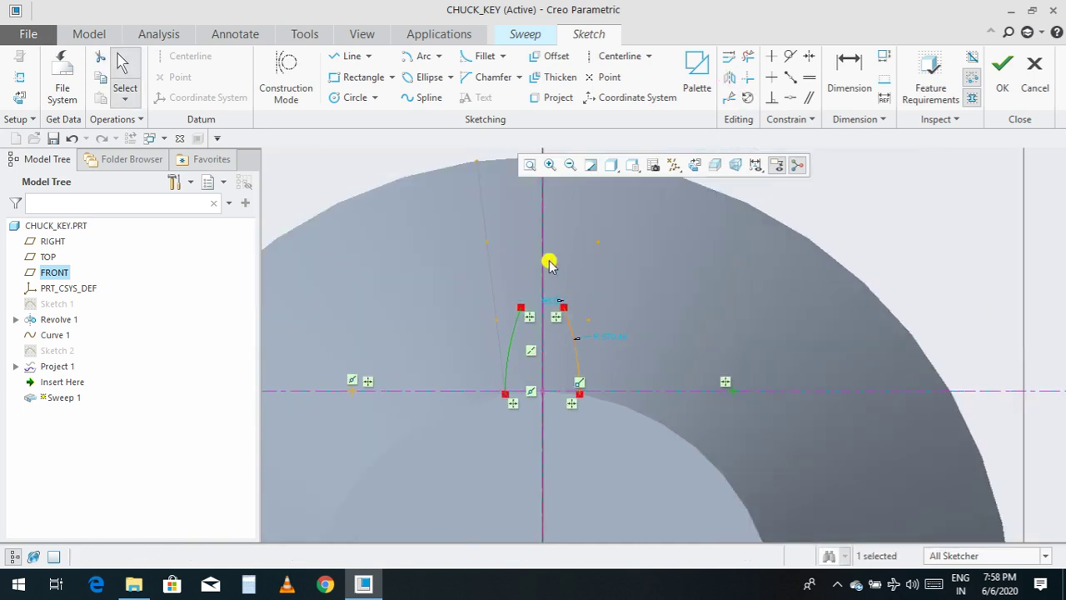
Step: Draw a conic arc joining the upper ends of the two side arcs, with its peak on the vertical centerline
left_click(439, 58)
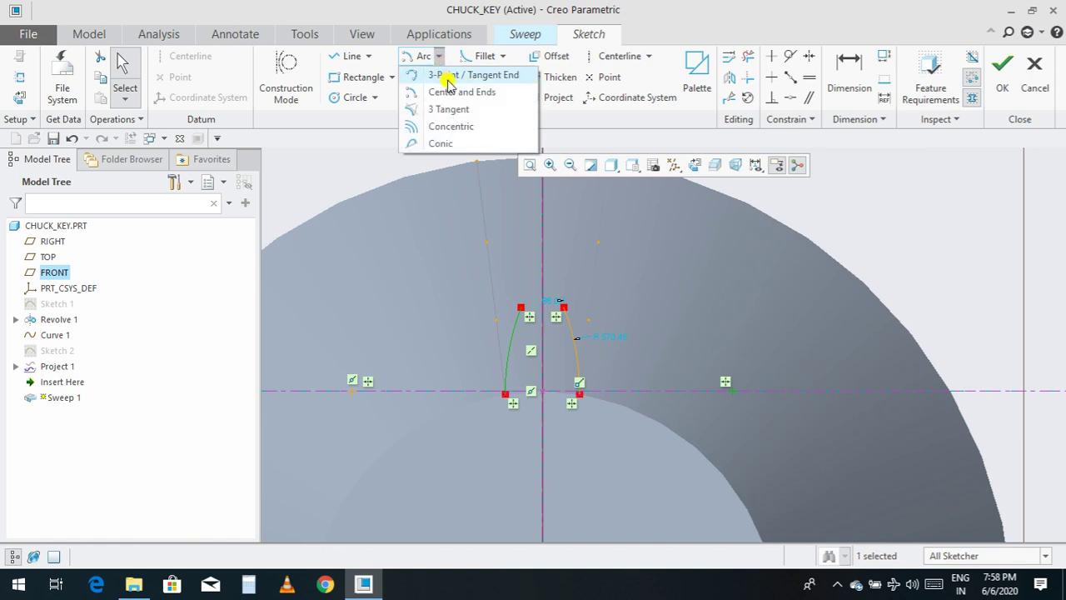
left_click(448, 144)
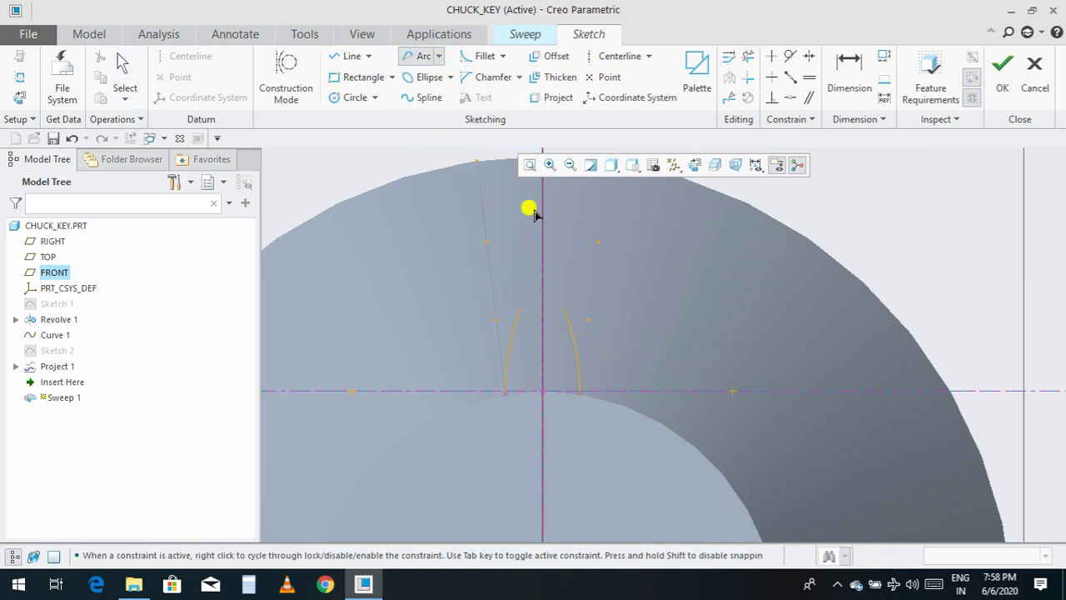
left_click(518, 306)
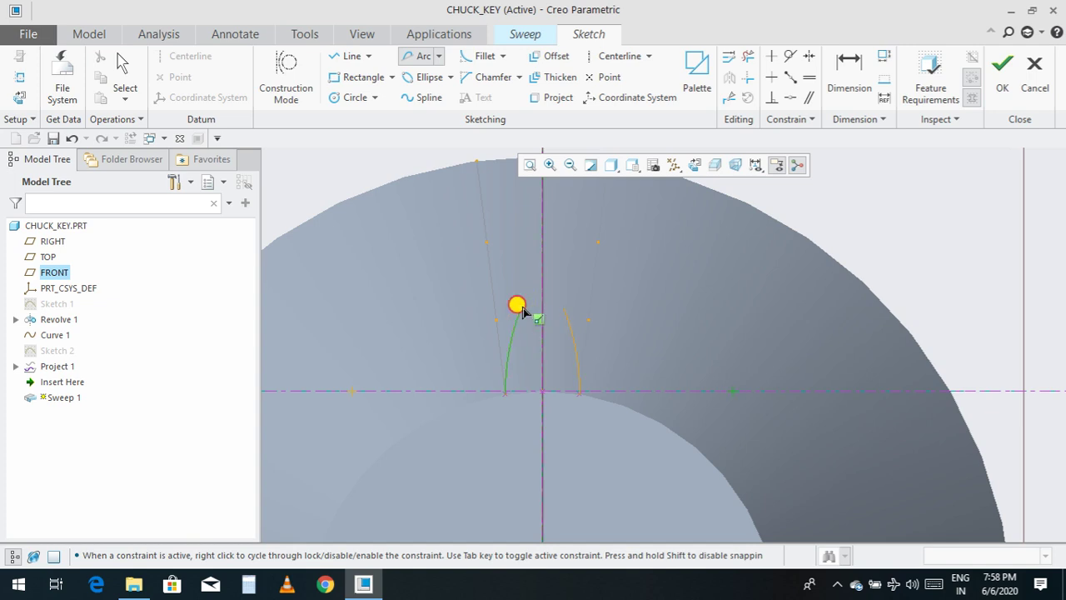
left_click(564, 315)
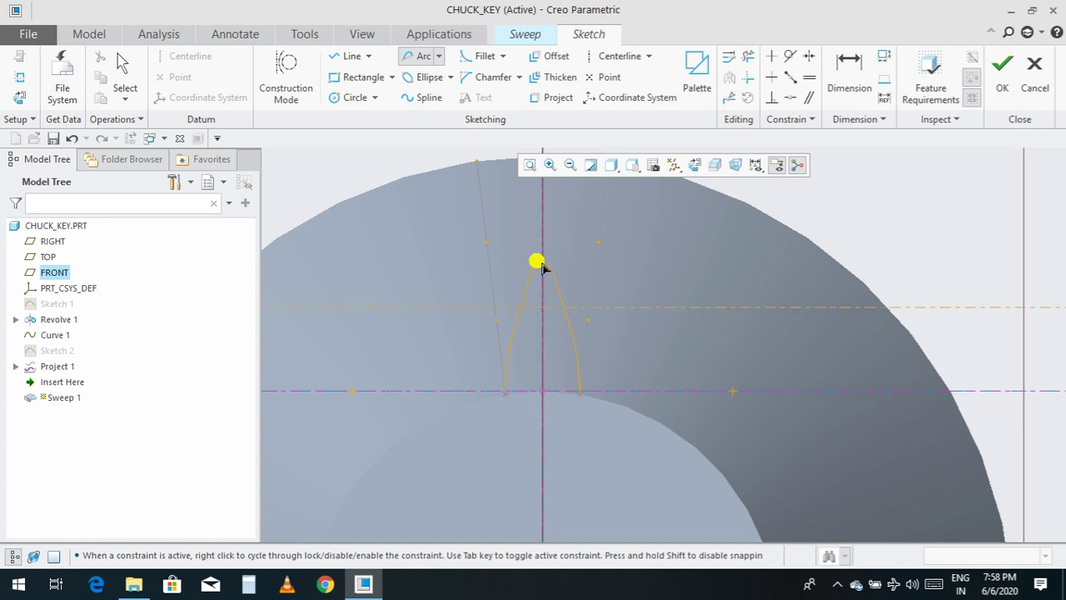
left_click(542, 267)
middle_click(542, 269)
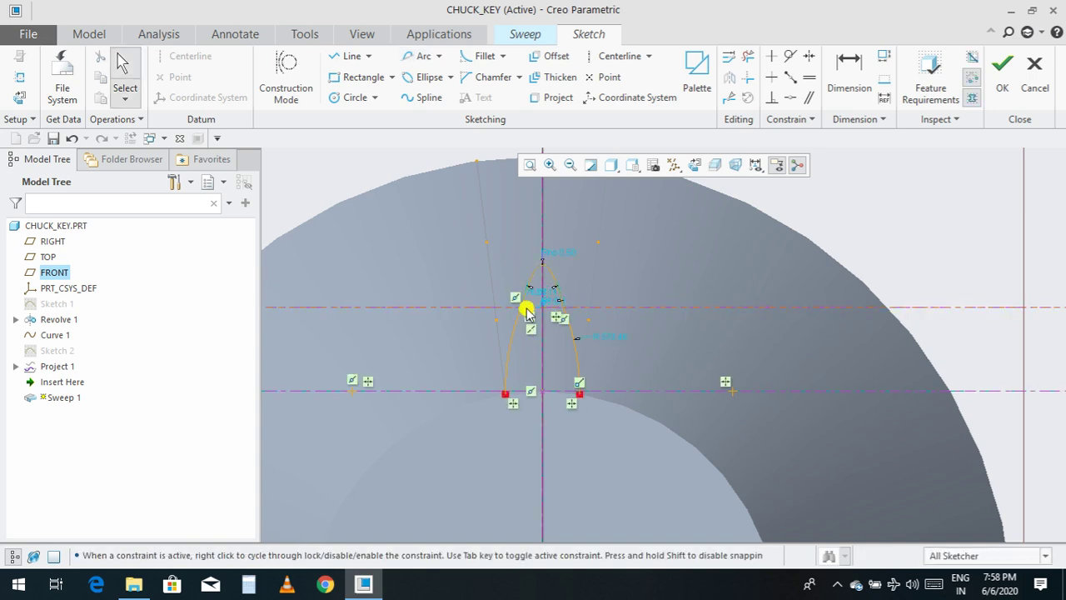
Step: Make the conic tip tangent to both side arcs of the tooth section
left_click(789, 56)
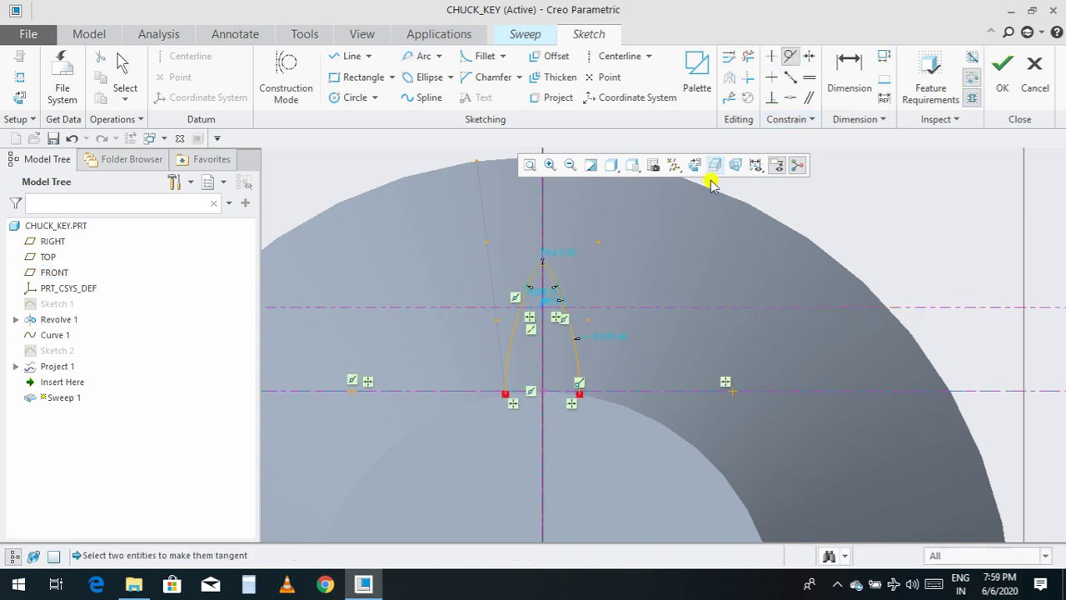
left_click(503, 314)
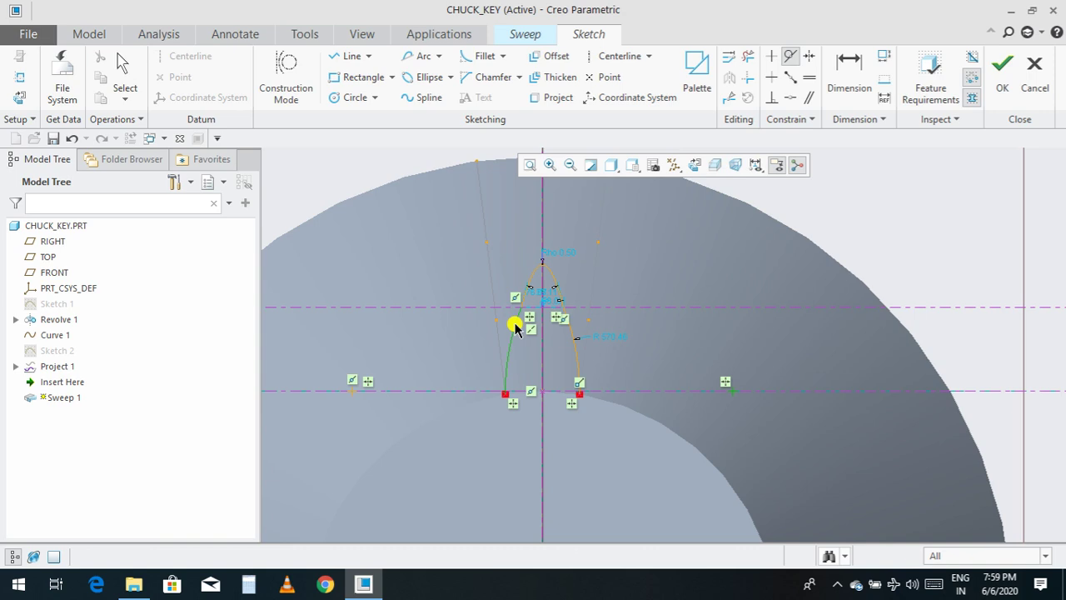
left_click(530, 282)
scroll(565, 323, "up", 3)
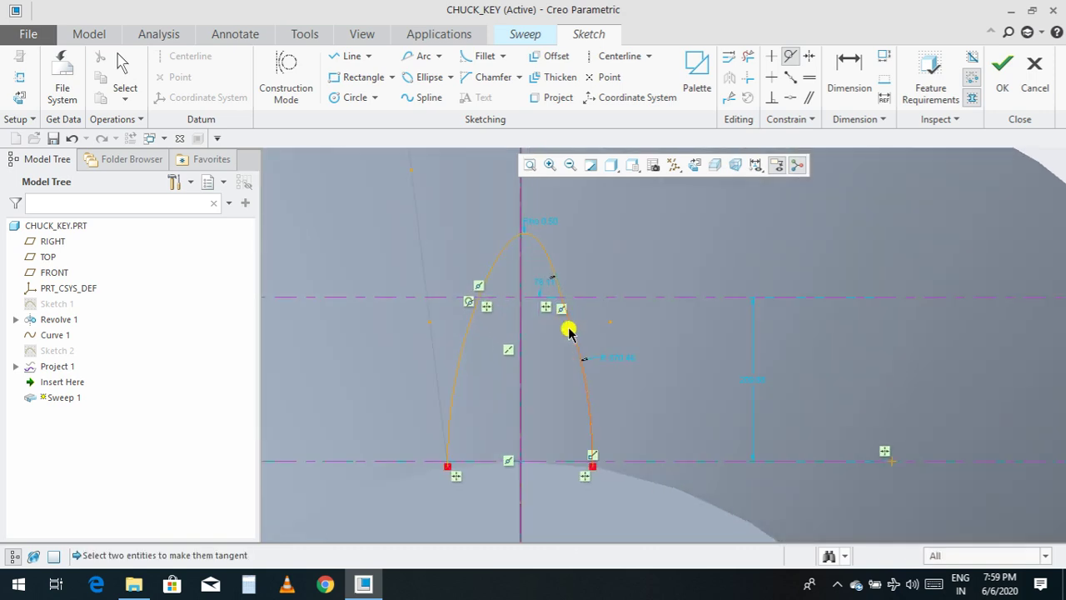
left_click(570, 333)
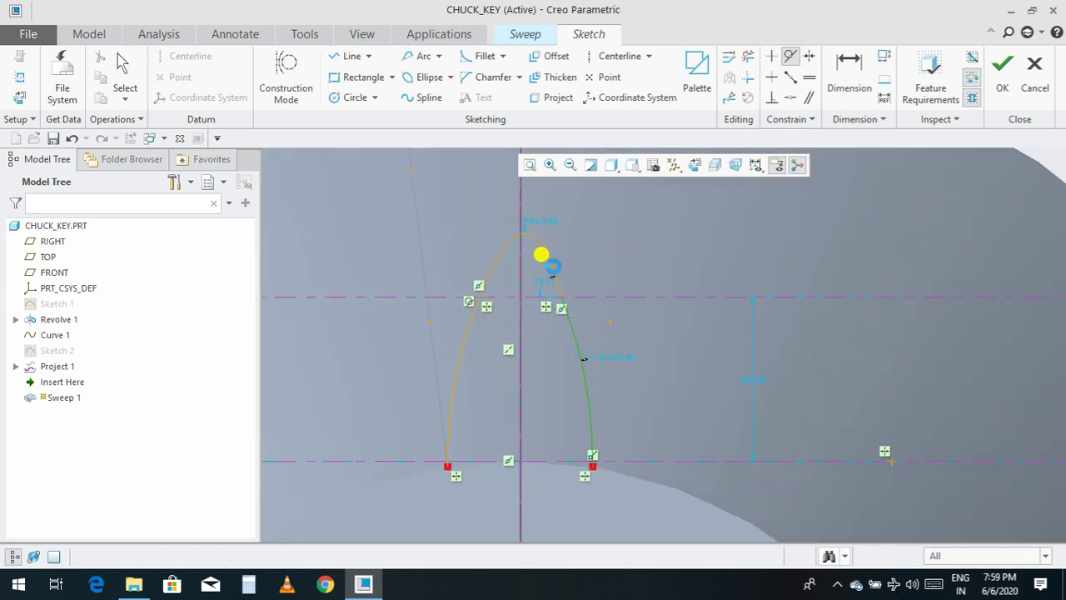
left_click(552, 267)
scroll(554, 327, "down", 3)
scroll(554, 327, "down", 2)
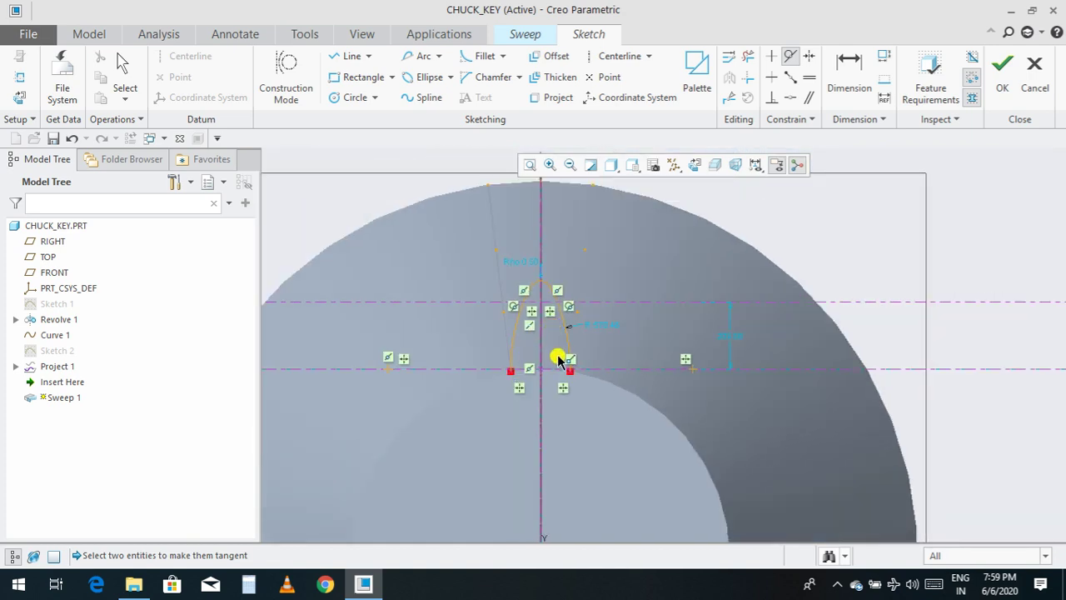
scroll(560, 357, "up", 2)
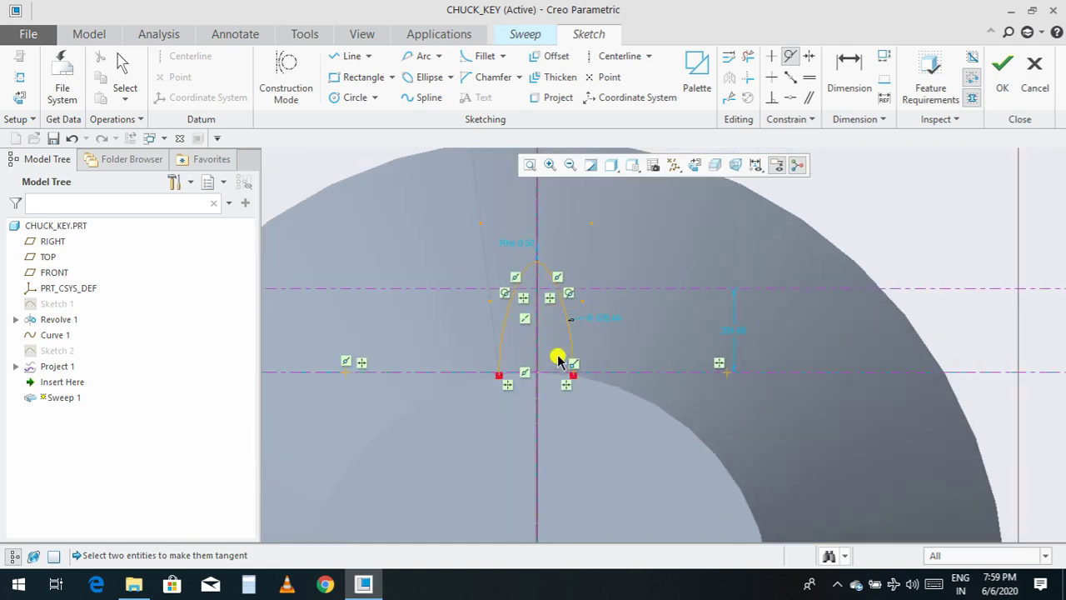
Step: Accept the tooth section, complete the sweep along the three trajectories and save the part
left_click(1005, 77)
middle_click_drag(741, 370, 694, 430)
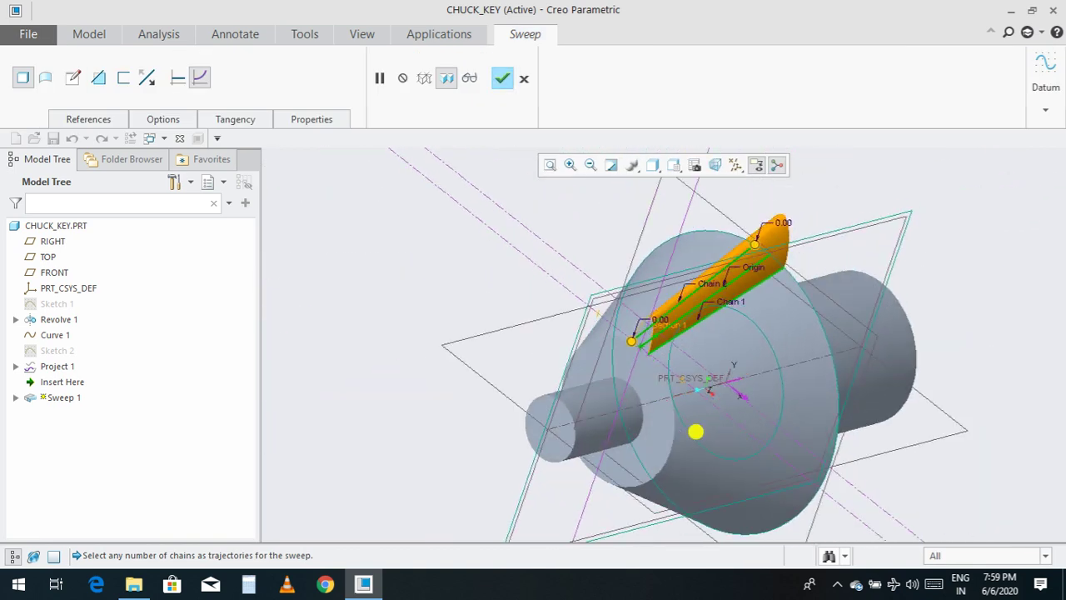
scroll(745, 364, "up", 2)
left_click(502, 77)
scroll(512, 171, "down", 4)
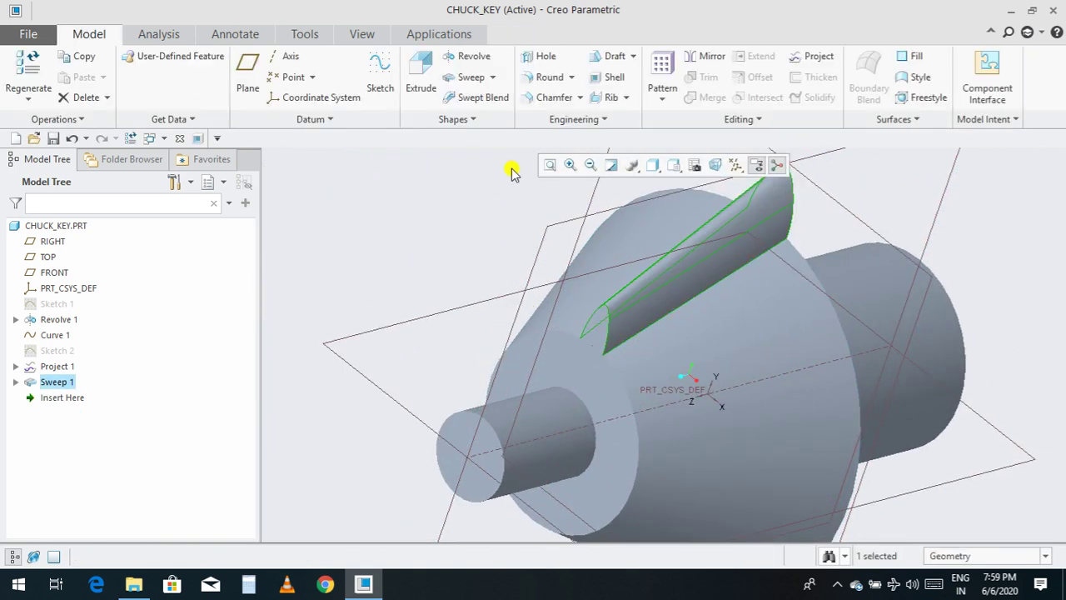
scroll(530, 352, "down", 3)
scroll(530, 352, "up", 2)
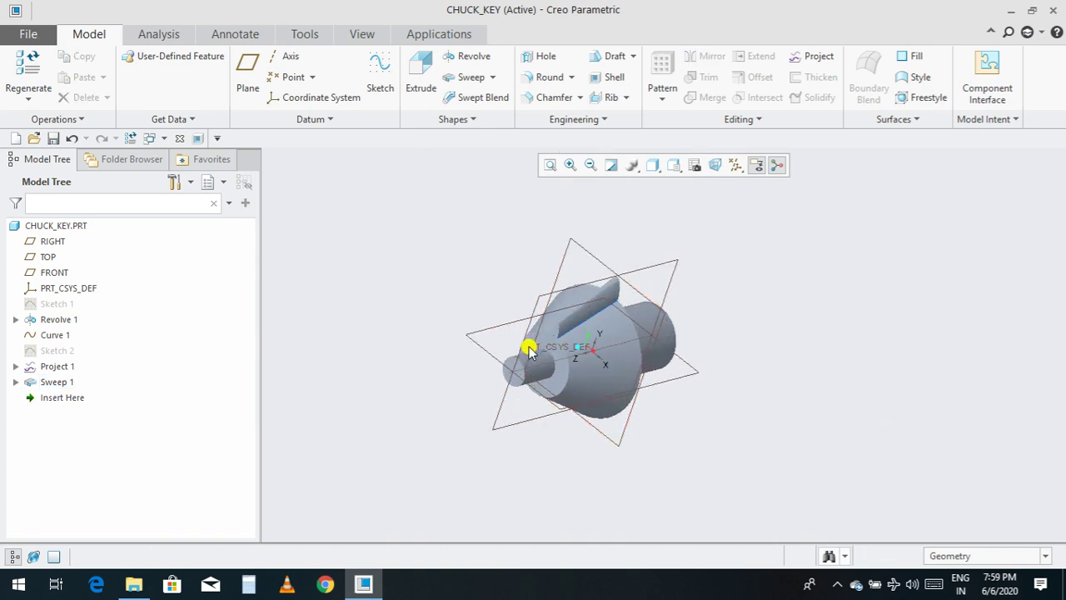
key("ctrl+s")
left_click(417, 495)
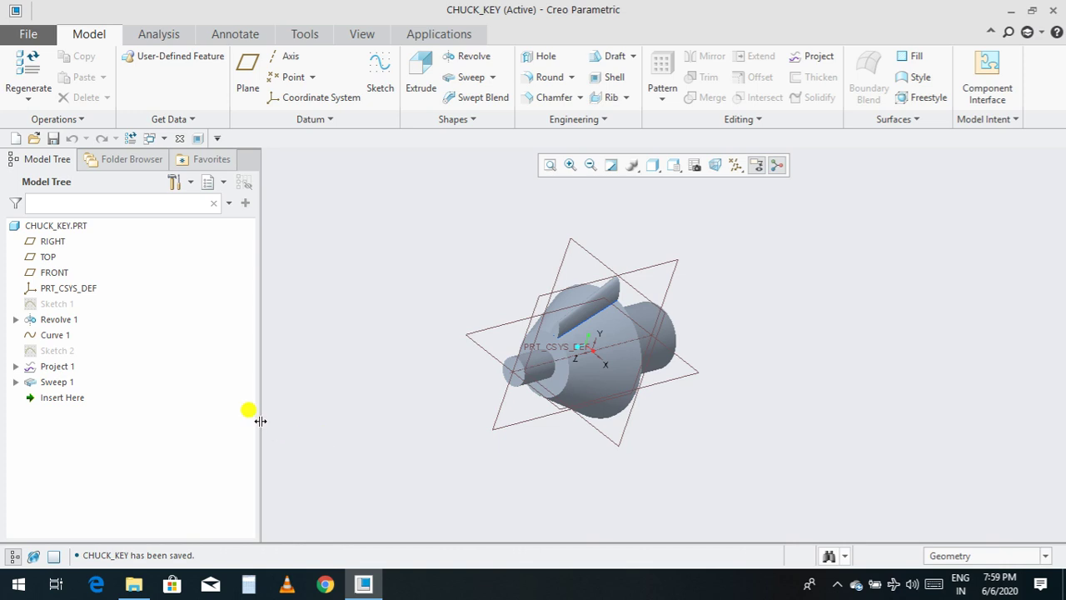
Step: Start an axis pattern of the tooth sweep around the body's central axis with a 360° angular extent
left_click(47, 382)
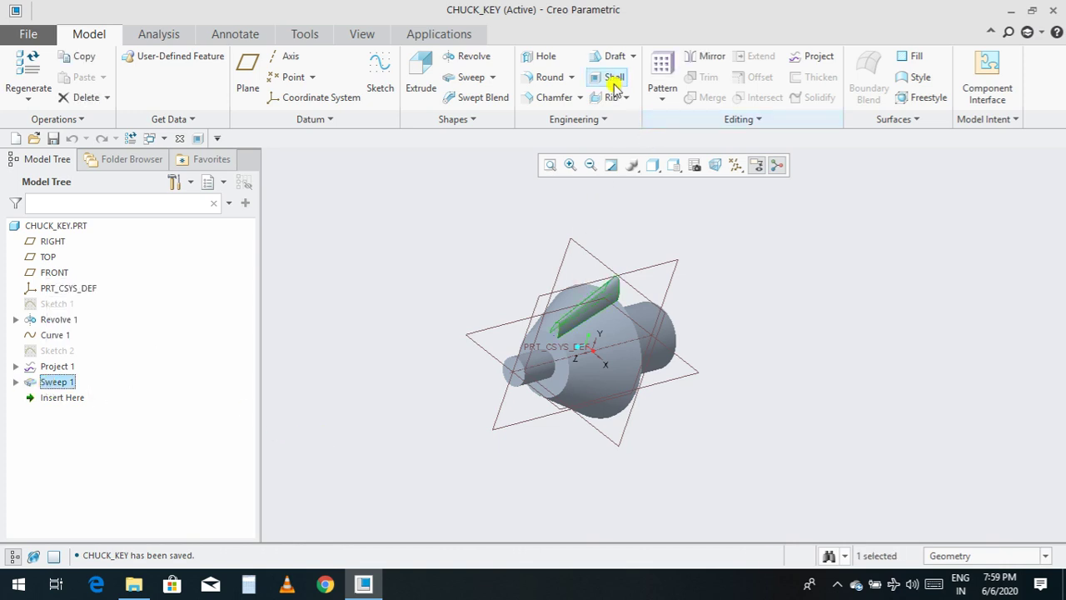
left_click(669, 101)
left_click(37, 77)
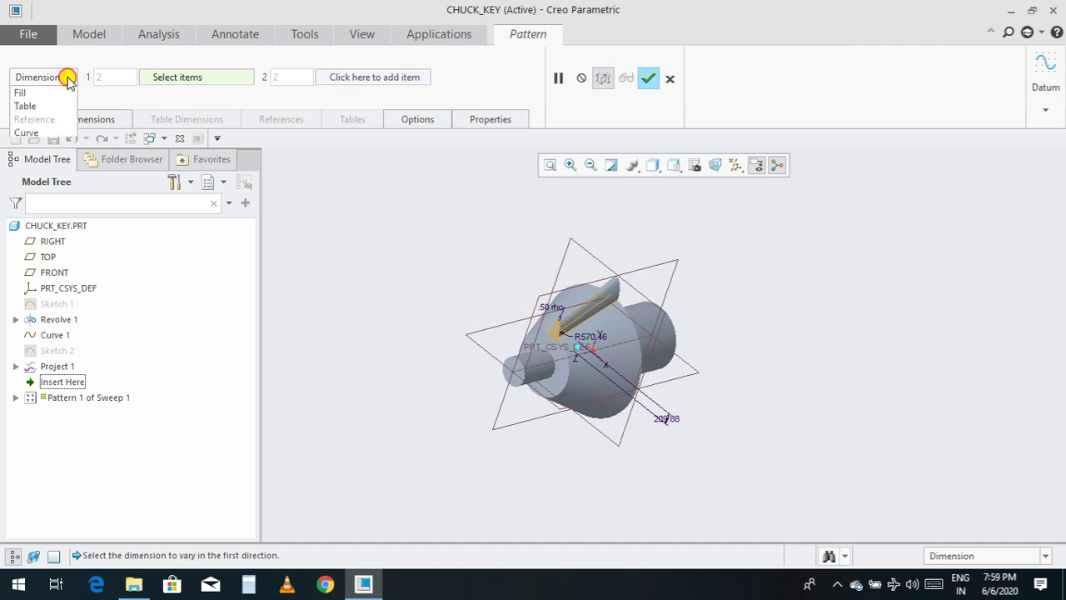
left_click(22, 120)
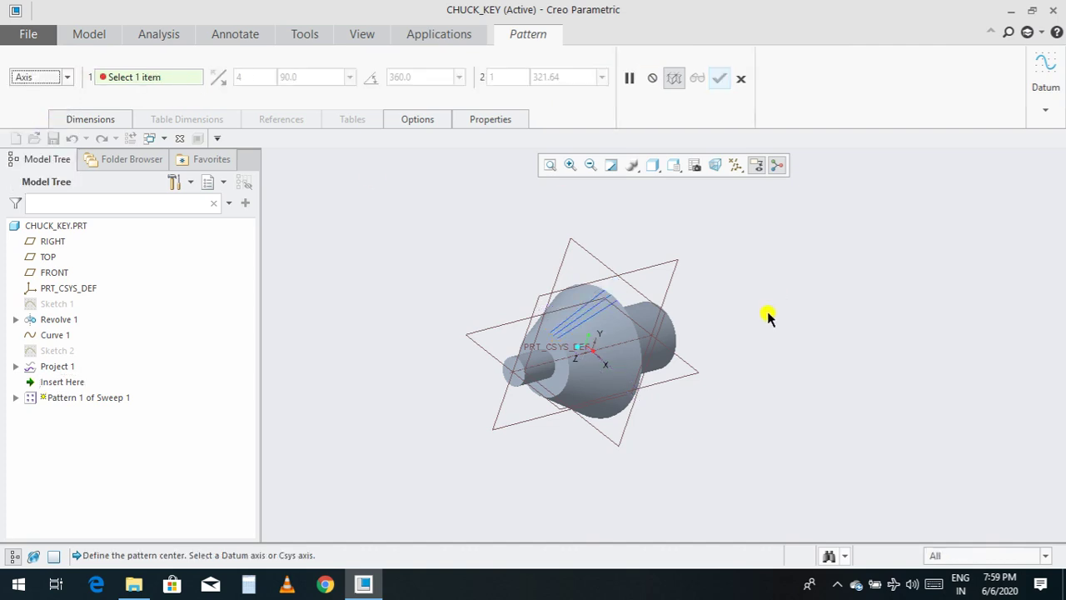
left_click(623, 348)
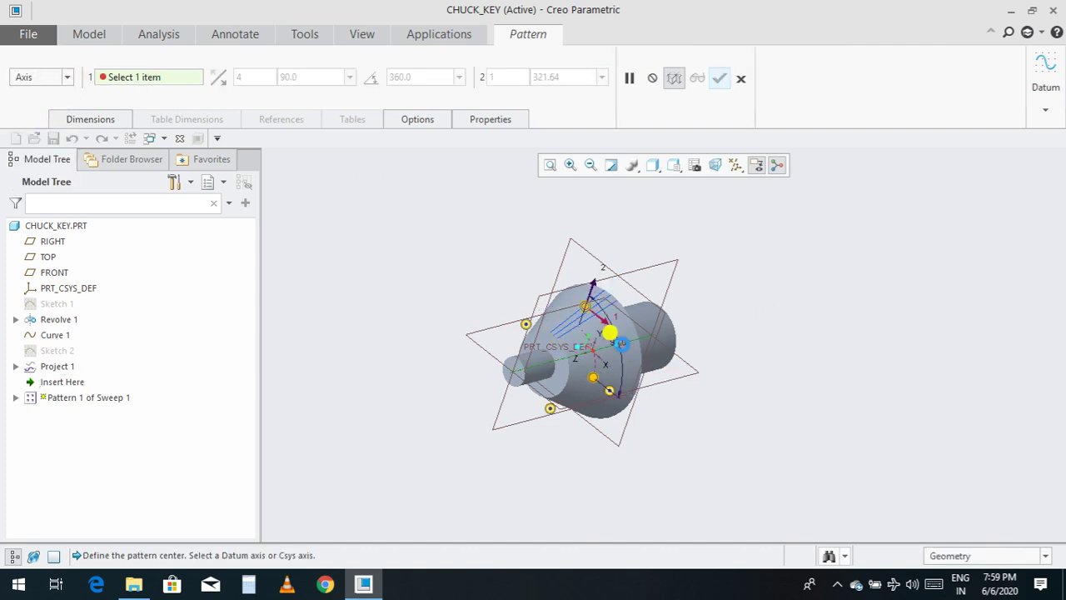
left_click(371, 77)
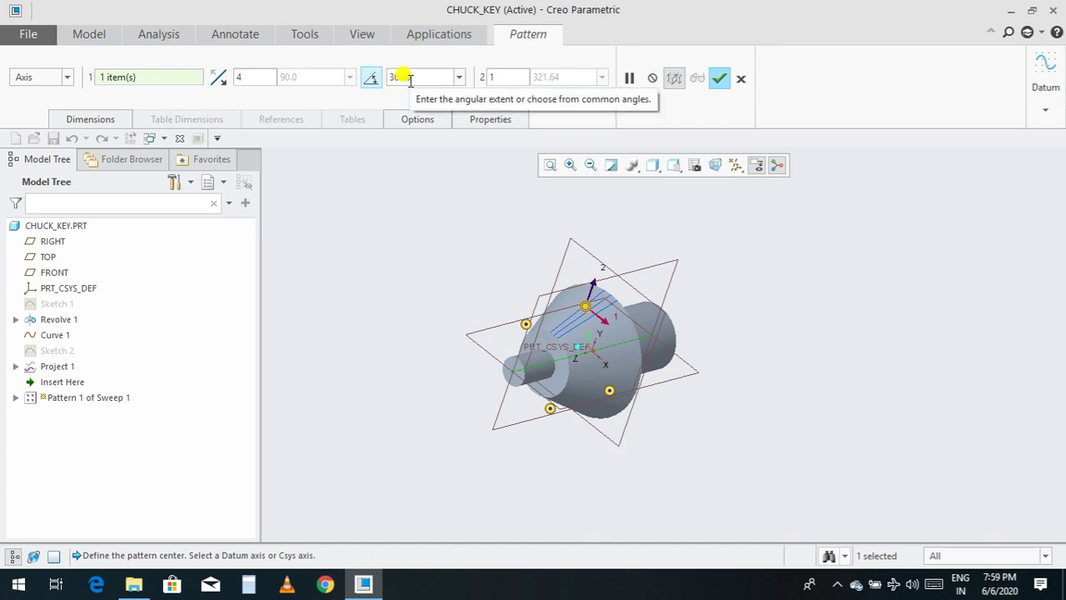
Step: Set the pattern to 12 members and generate the teeth around the cone
left_click(244, 78)
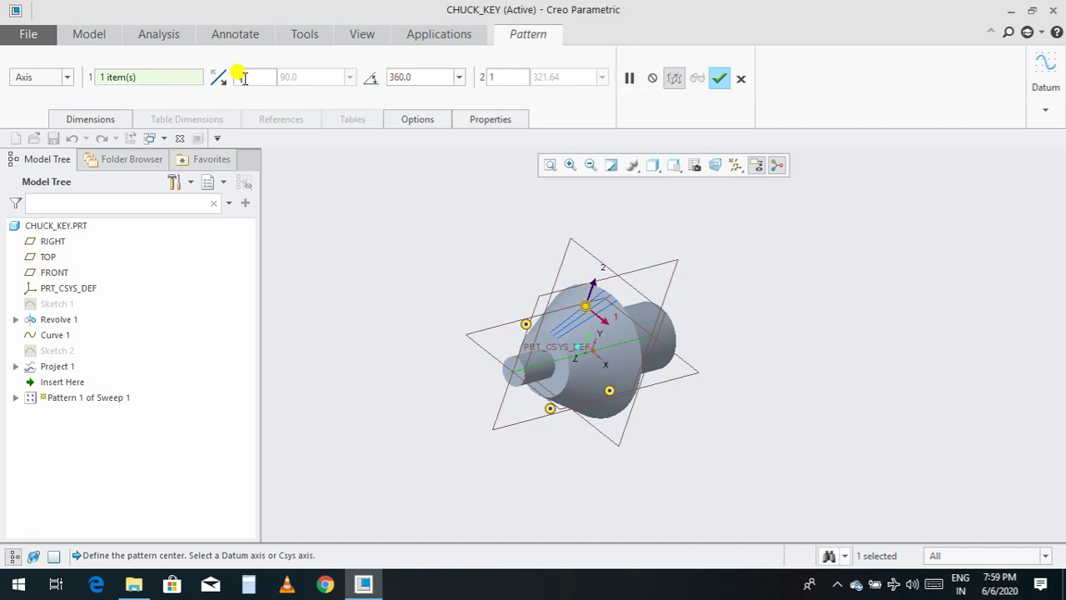
type("12")
key("Return")
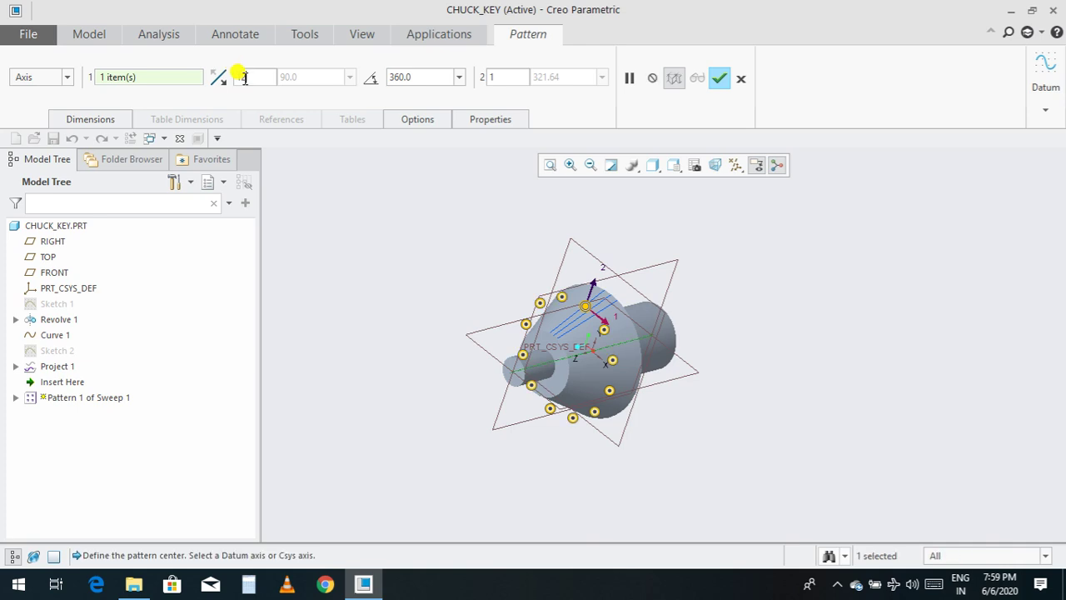
left_click(719, 78)
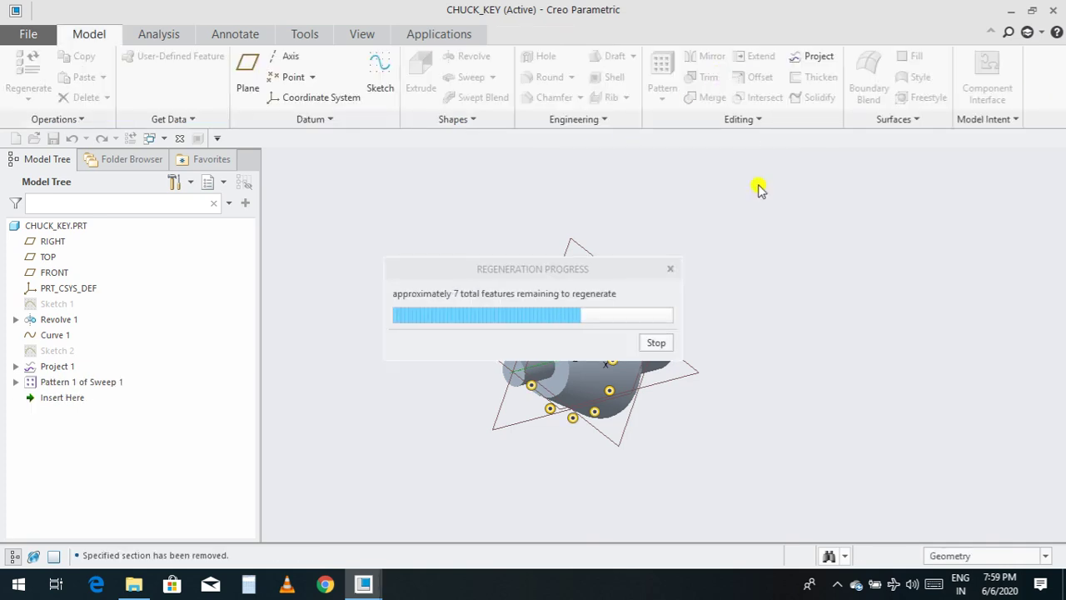
left_click(693, 395)
middle_click_drag(692, 395, 793, 437)
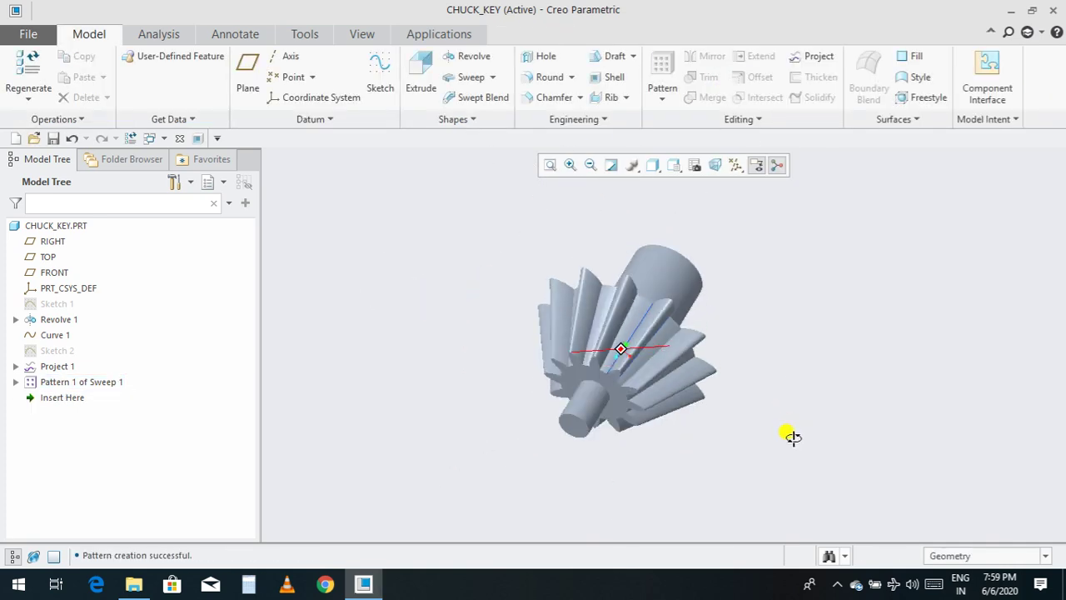
Step: Redefine the tooth pattern with 15 members and save the part
left_click(60, 385)
left_click(84, 285)
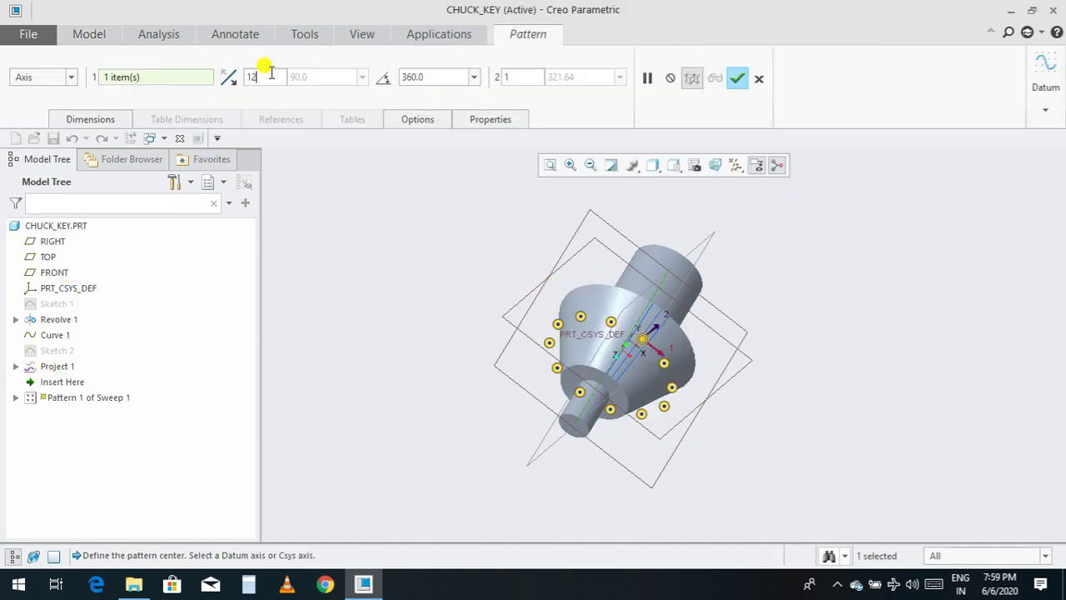
key("BackSpace")
type("5")
key("Return")
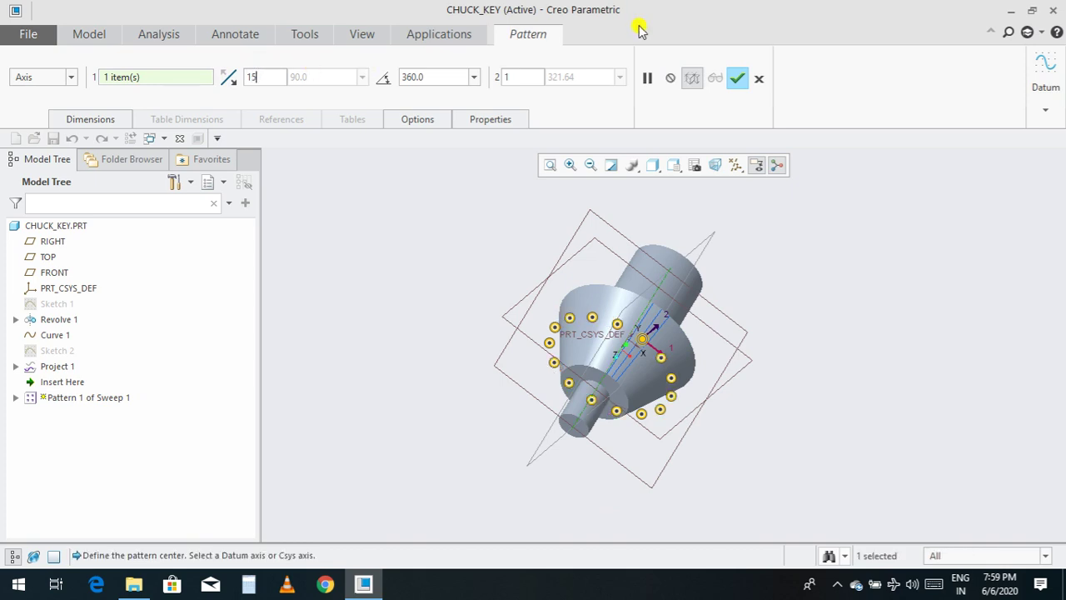
left_click(738, 77)
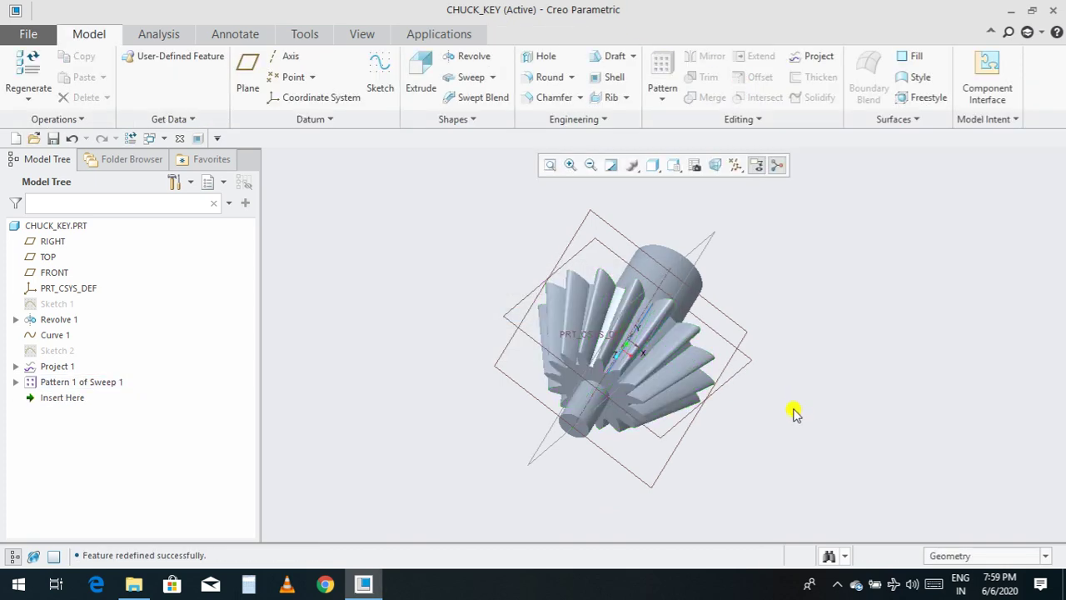
middle_click_drag(789, 431, 708, 464)
key("ctrl+s")
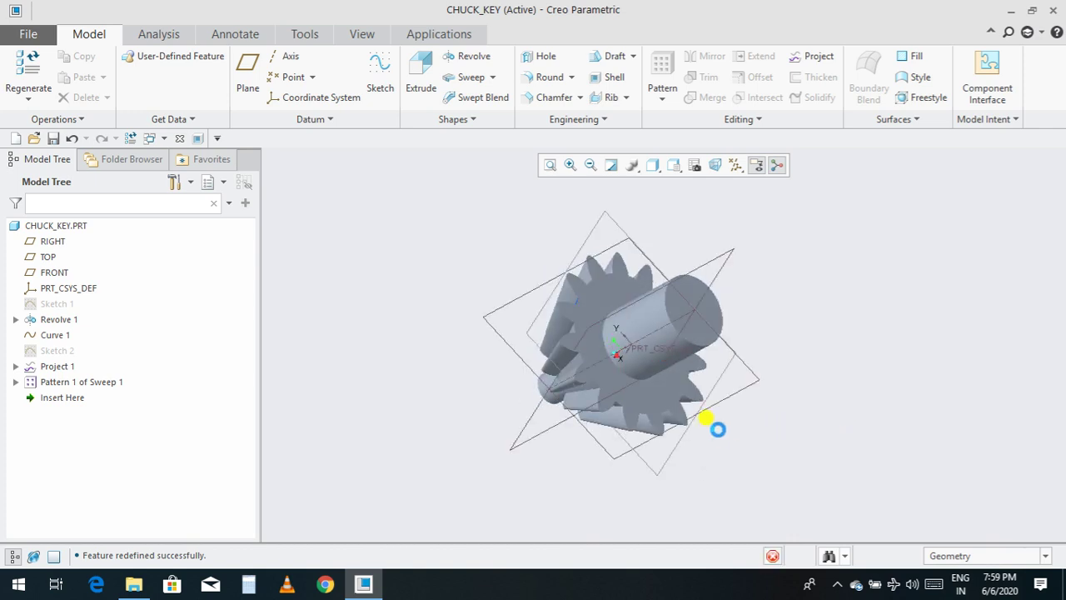
Step: Open a sketch on the flat toothed face at the cone's large end and orient the view normal to it
scroll(735, 428, "up", 3)
left_click(571, 364)
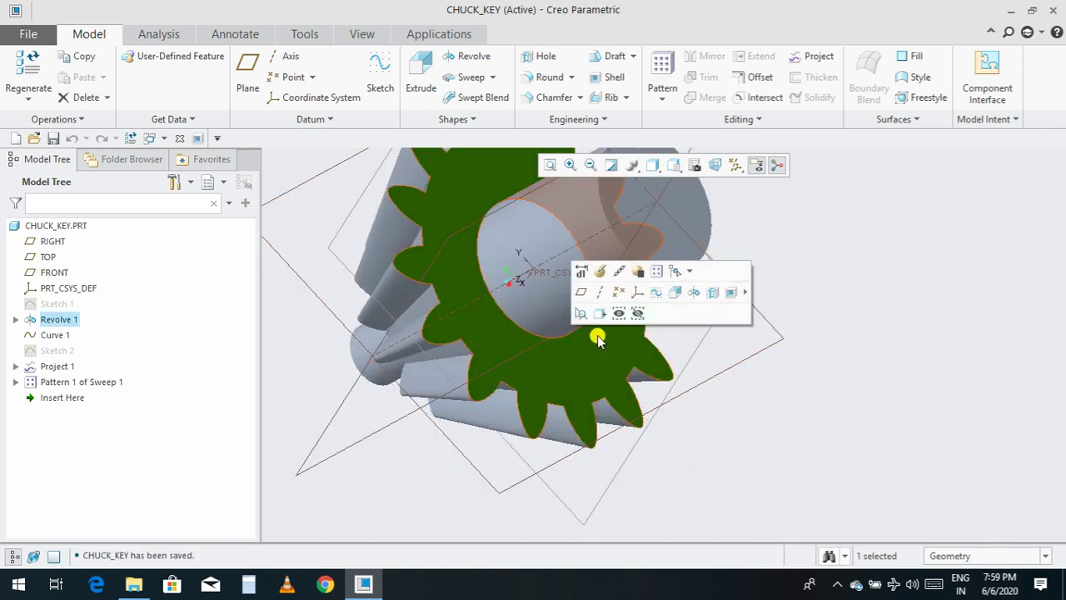
left_click(664, 293)
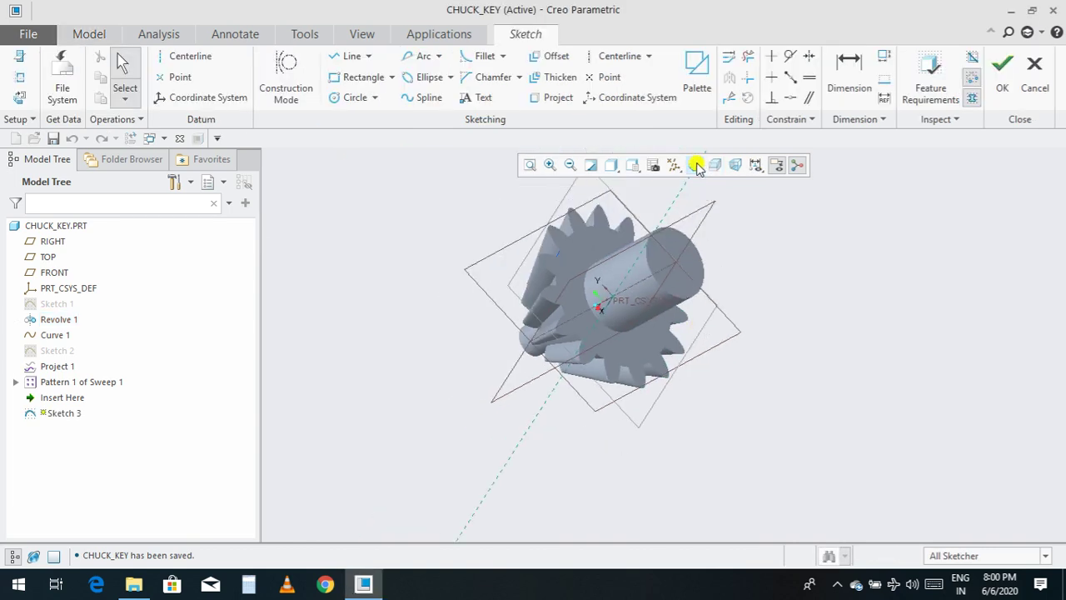
left_click(697, 165)
Step: Draw two concentric circles centered on the origin, one outside the tooth tips and one crossing the teeth just inside their tips
left_click(357, 98)
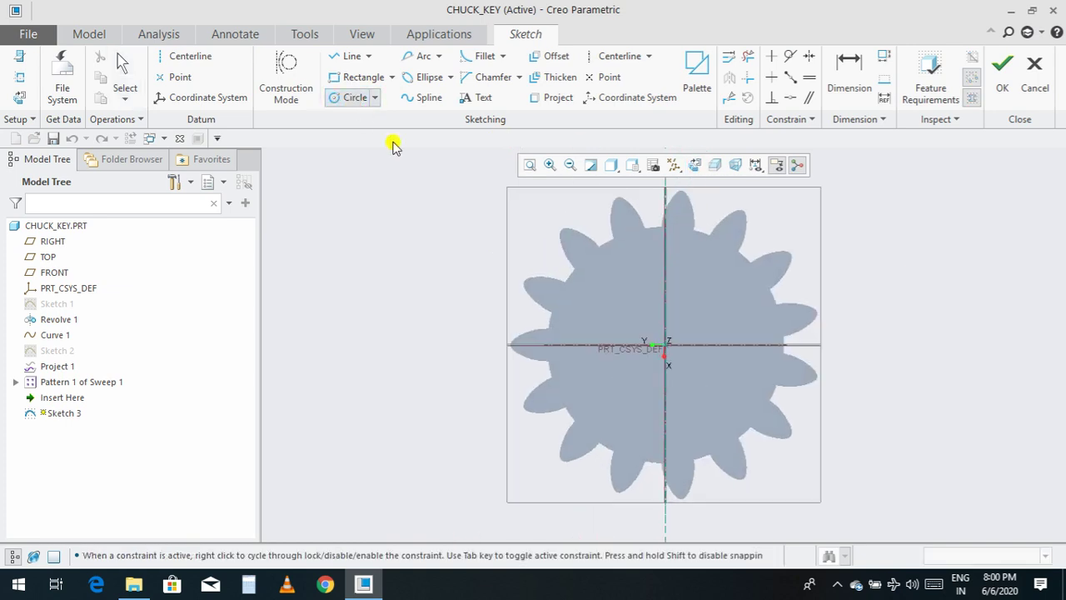
left_click(664, 345)
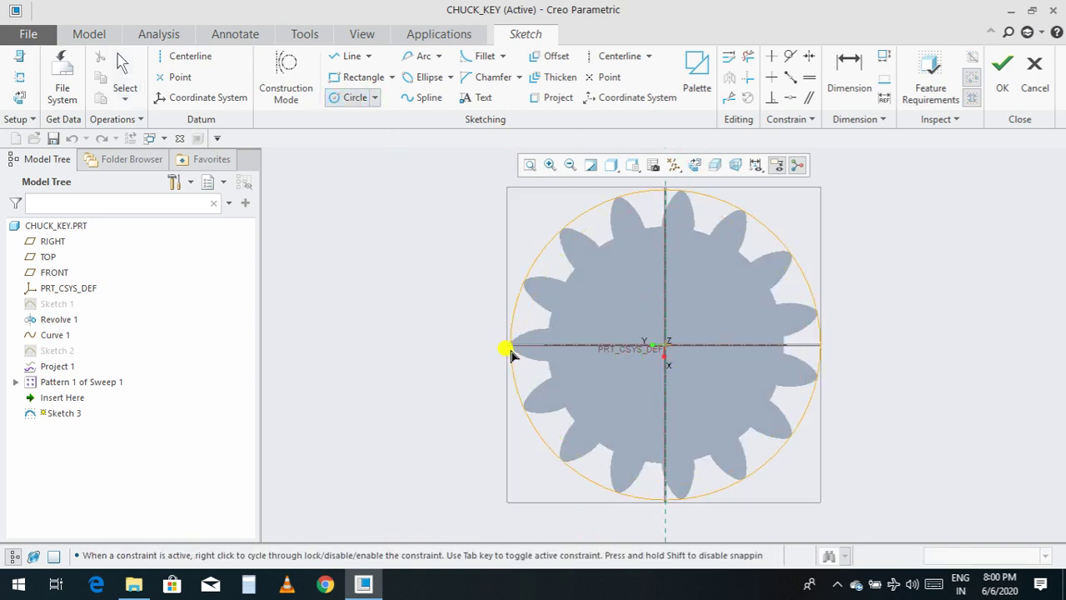
left_click(476, 357)
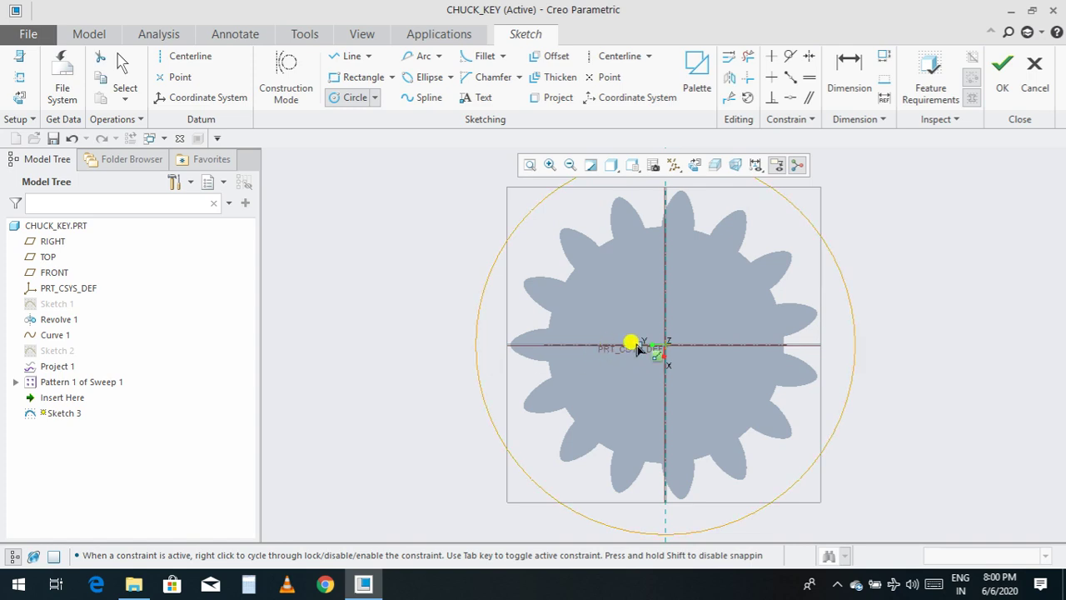
left_click(664, 345)
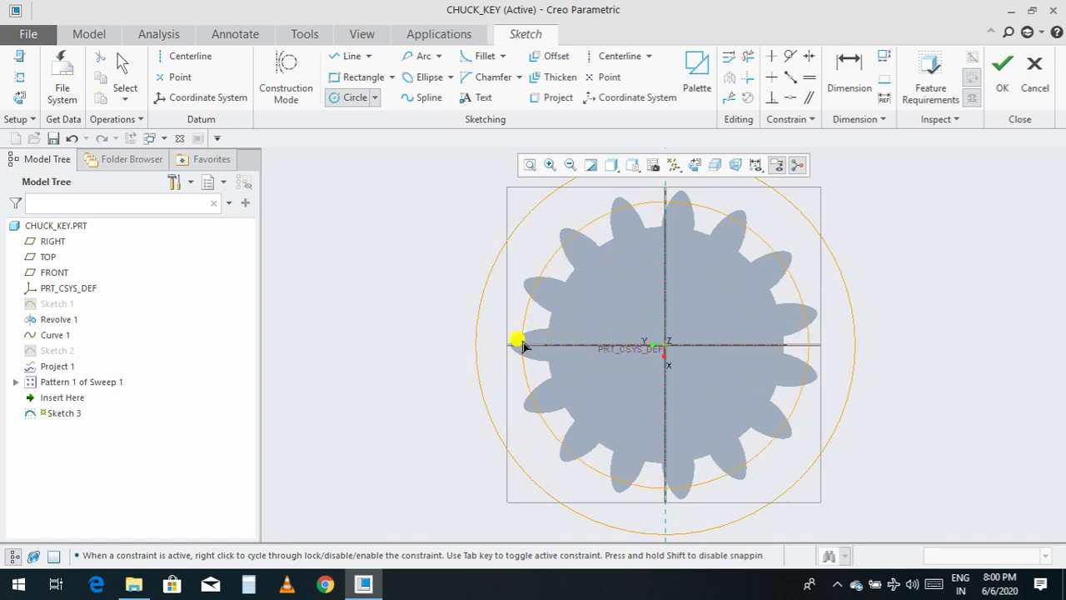
left_click(523, 344)
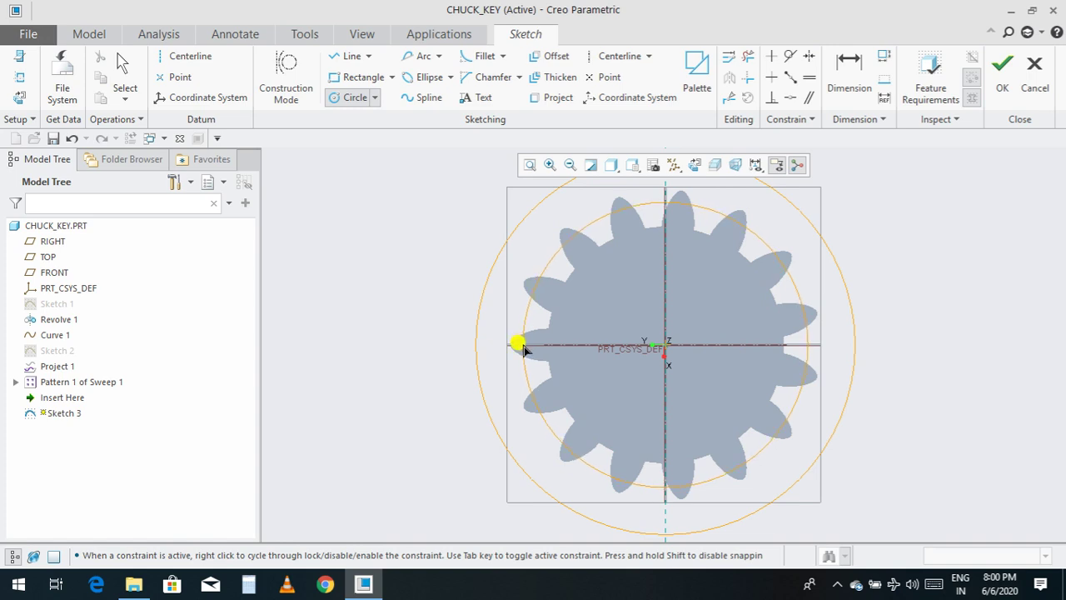
Step: Finish the ring sketch, extrude it as a cut toward the small end to trim the tooth tips, and save the part
left_click(1000, 76)
left_click(420, 79)
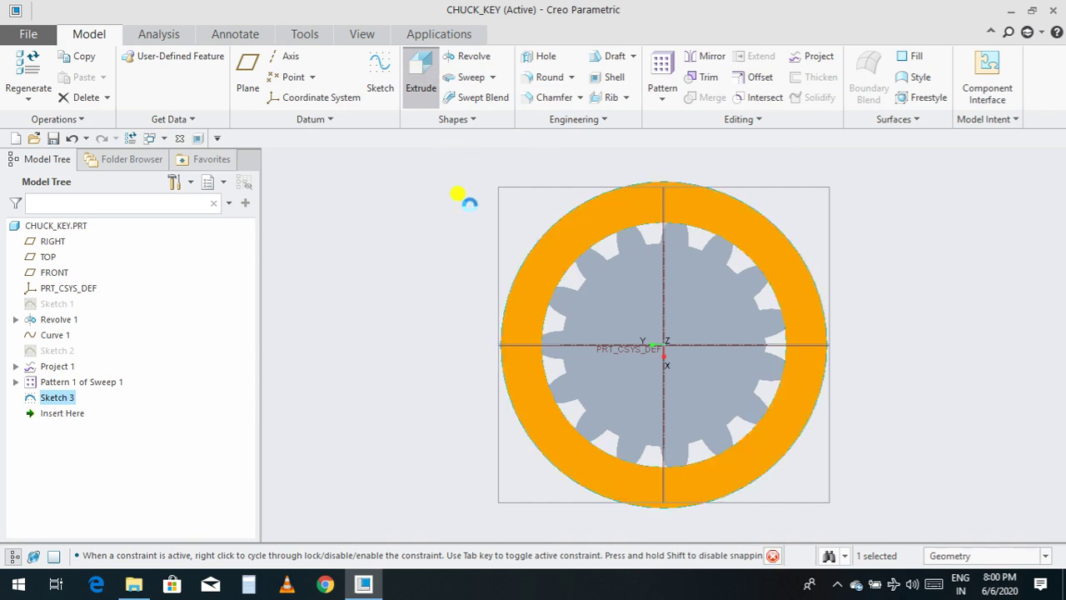
middle_click_drag(392, 312, 759, 331)
left_click(194, 79)
scroll(542, 334, "up", 3)
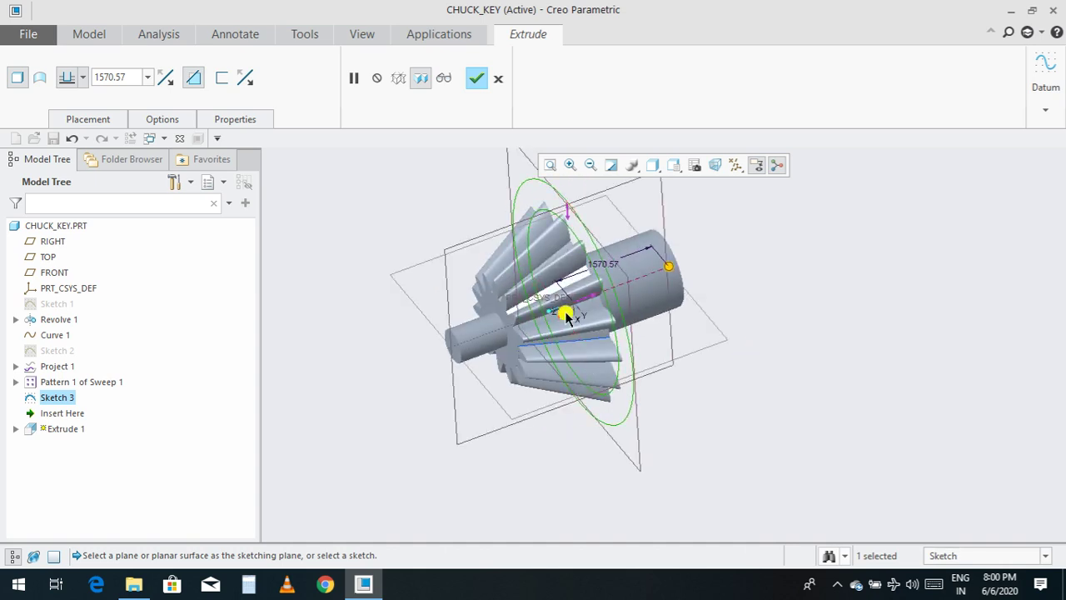
left_click(593, 295)
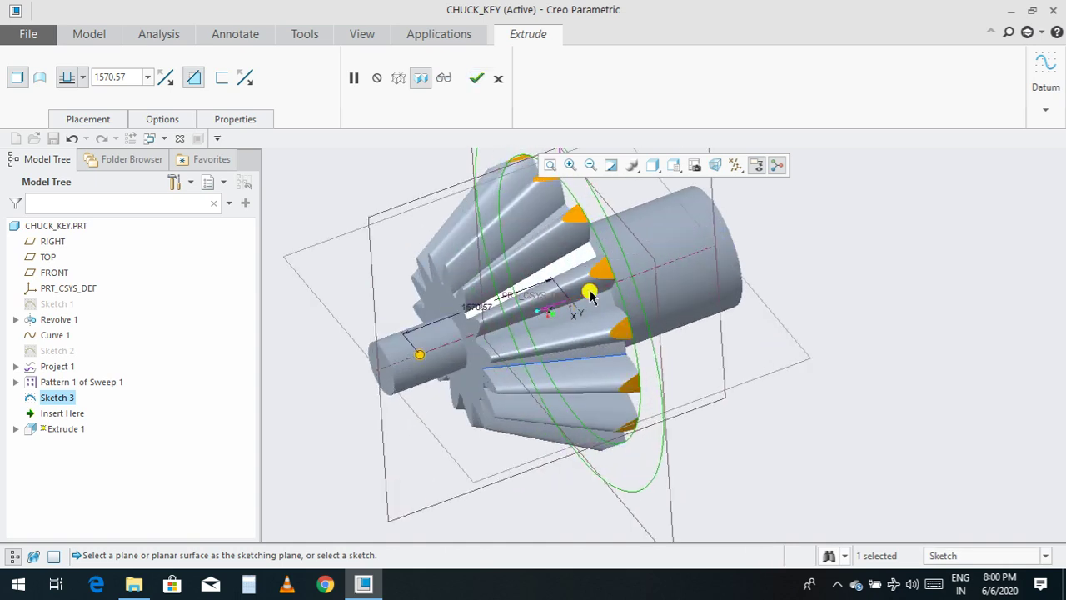
left_click(480, 78)
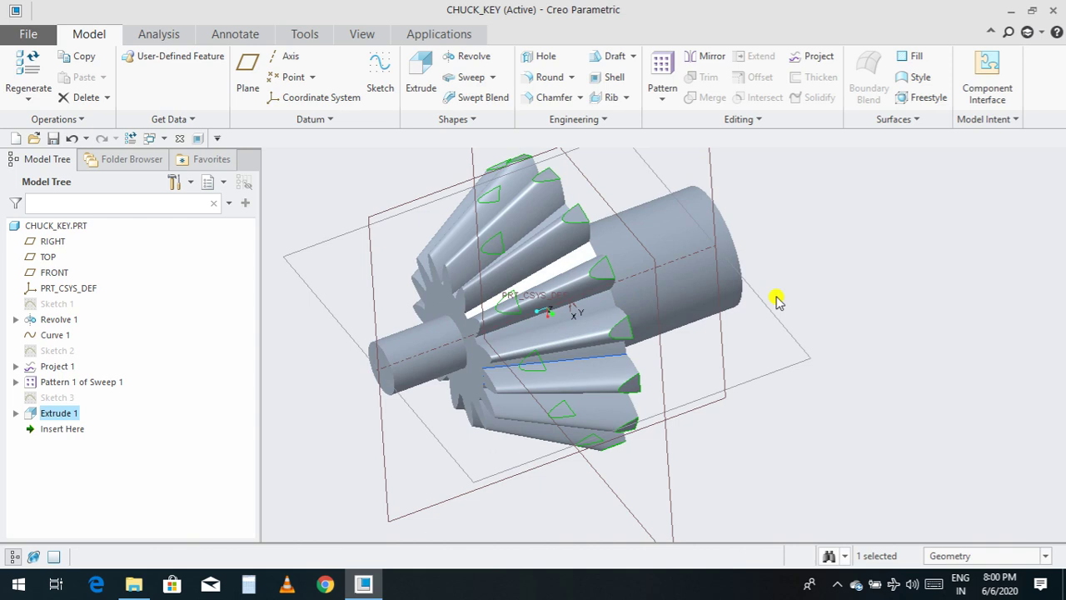
scroll(879, 374, "down", 3)
middle_click_drag(881, 392, 852, 400)
key("ctrl+s")
Step: Start a helical sweep and open its profile sketch on the RIGHT datum plane with TOP as the top reference, viewed normal
middle_click_drag(686, 372, 880, 409)
scroll(786, 493, "down", 2)
middle_click_drag(785, 492, 630, 411)
scroll(630, 411, "up", 2)
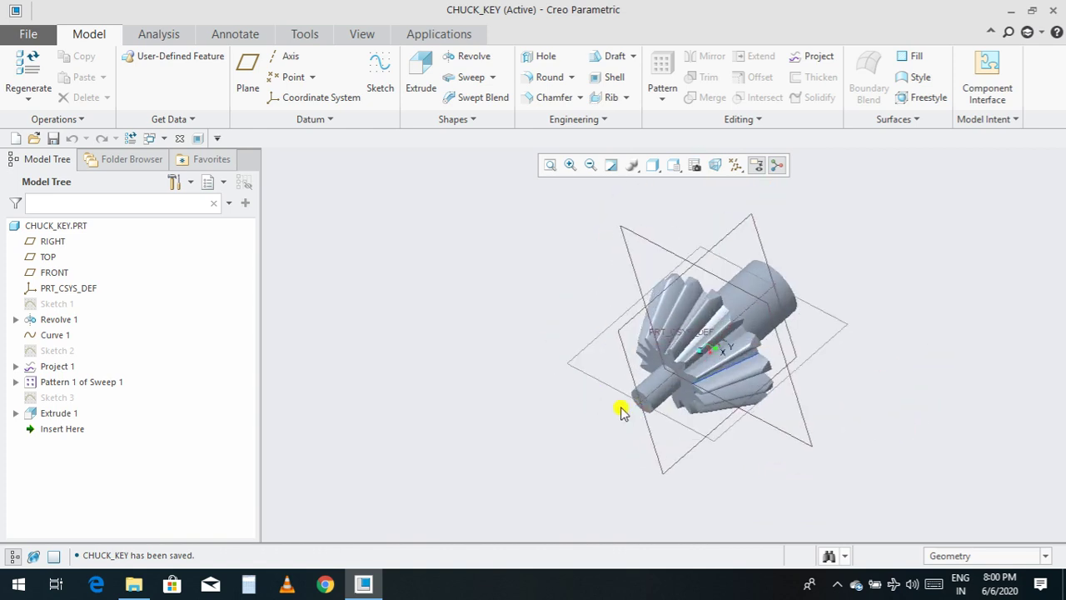
left_click(494, 78)
left_click(495, 112)
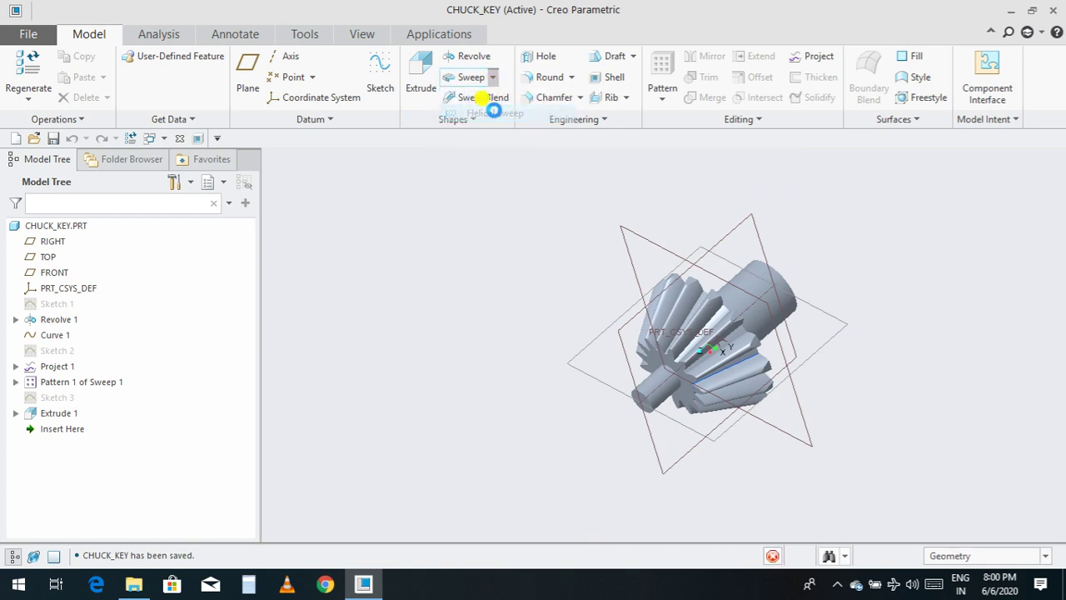
left_click(88, 118)
left_click(185, 182)
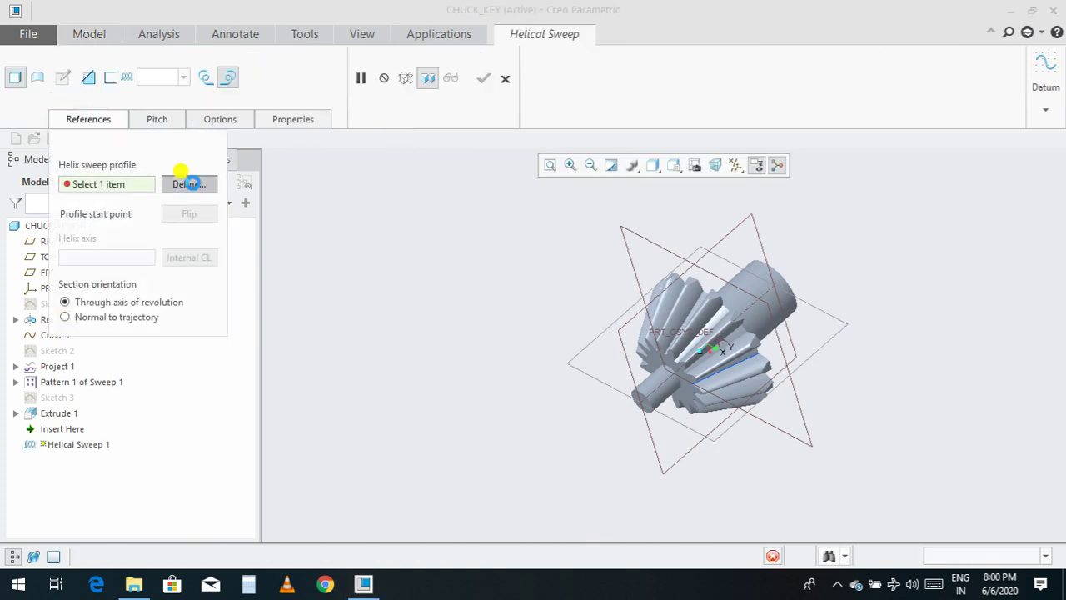
left_click(683, 429)
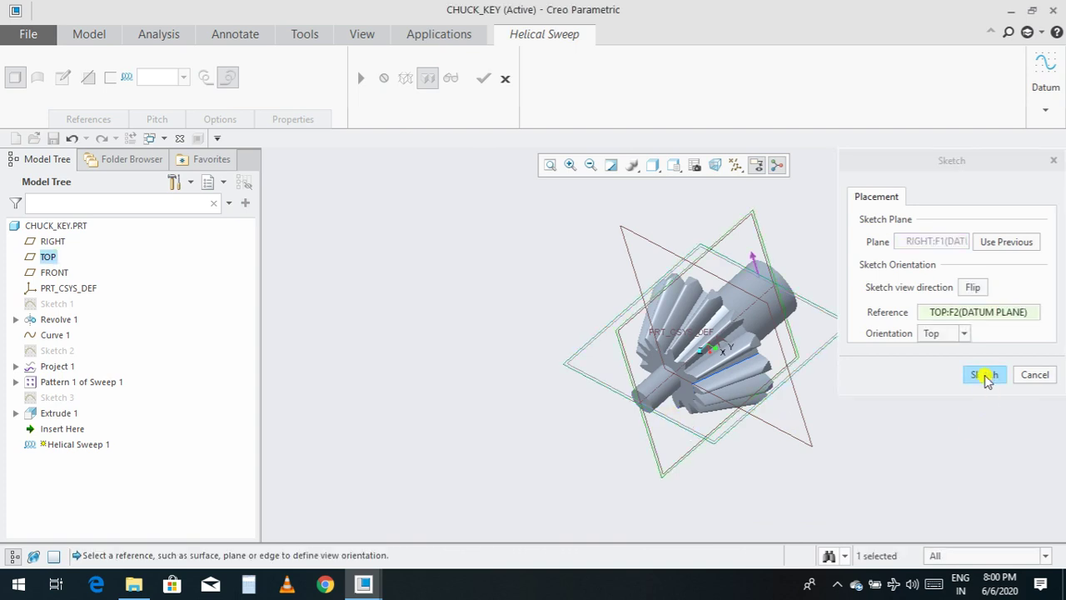
left_click(984, 374)
left_click(698, 167)
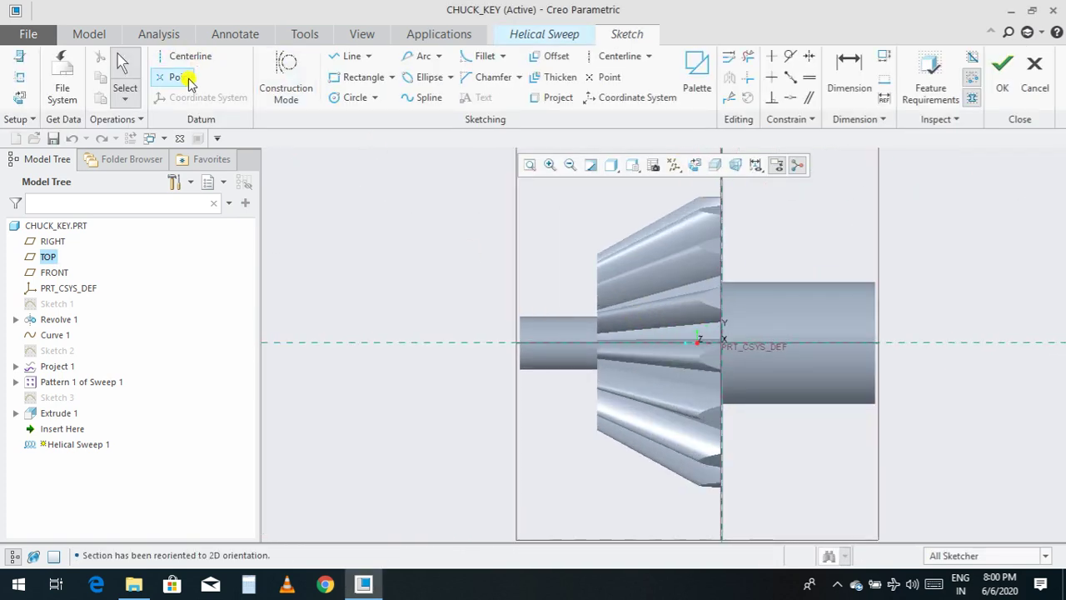
Step: Add the small shaft's end face and its upper silhouette edge as sketch references
left_click(21, 73)
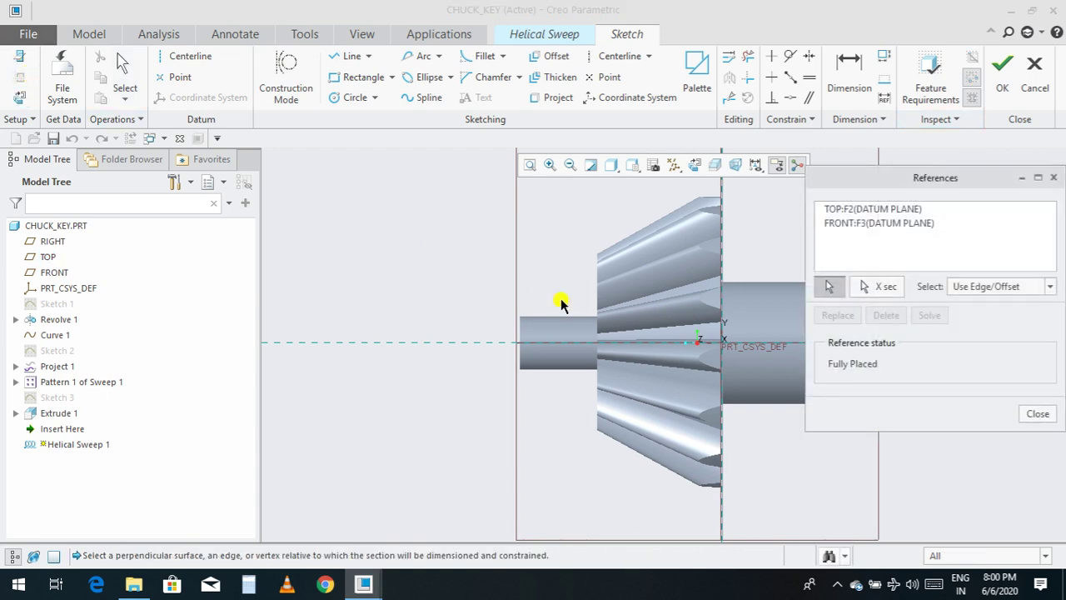
left_click(521, 332)
left_click(536, 320)
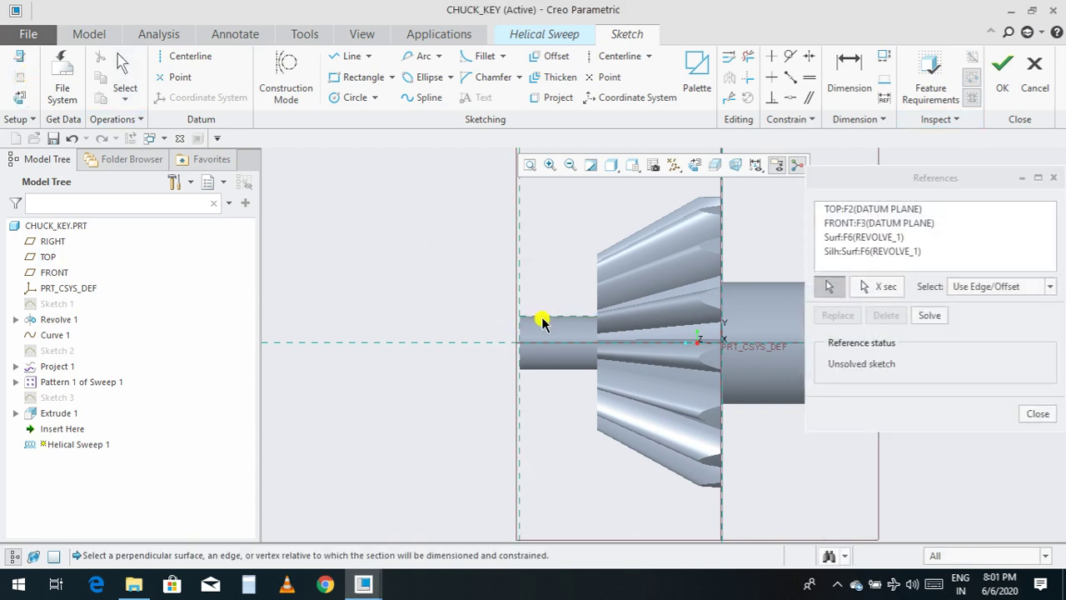
left_click(1038, 413)
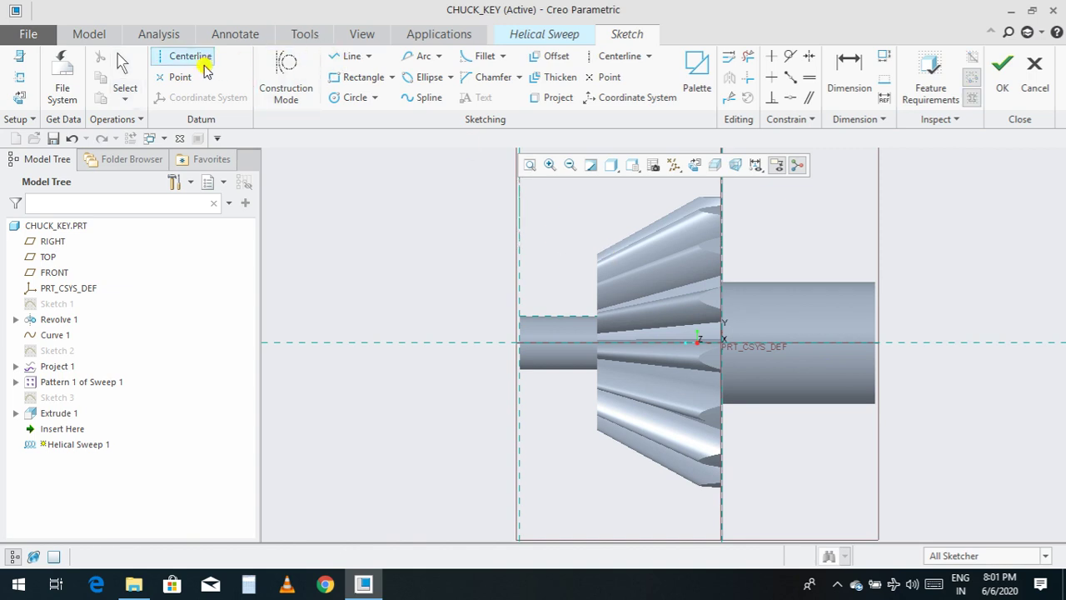
Step: Sketch a centerline along the shaft axis and a profile line along the small shaft's upper edge up to the cone, and accept the sketch
left_click(198, 60)
left_click(520, 342)
left_click(759, 343)
left_click(350, 60)
scroll(523, 306, "up", 1)
left_click(520, 319)
left_click(618, 319)
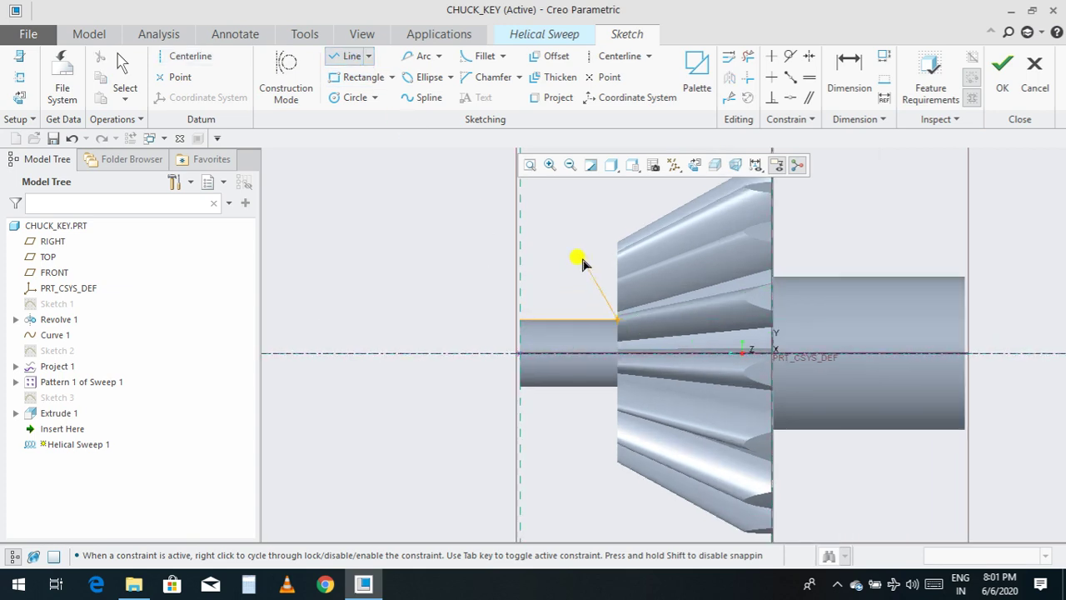
left_click(1014, 75)
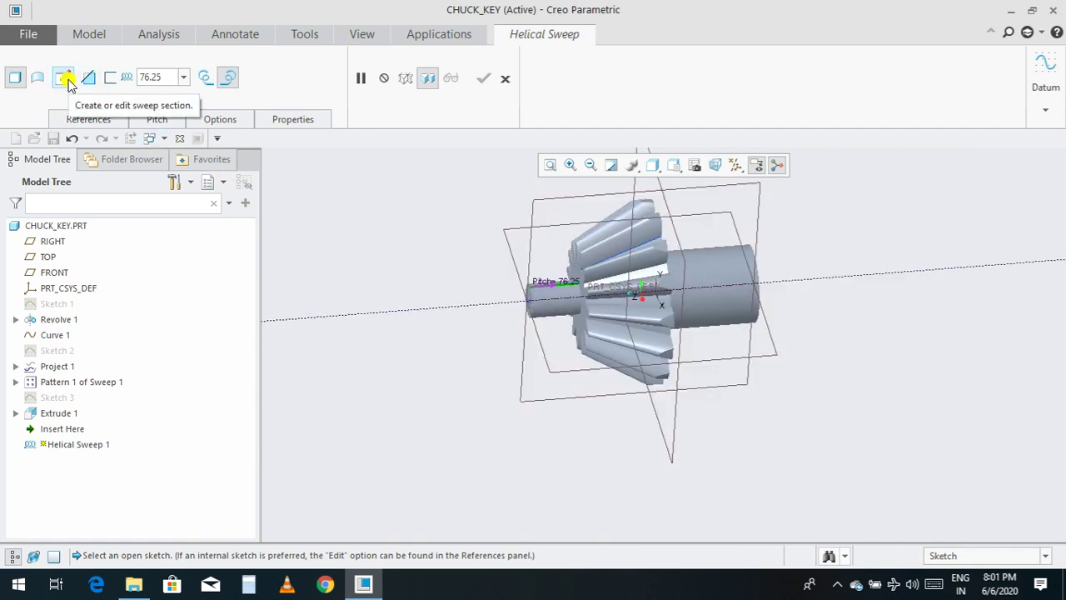
Step: Open the sweep section sketch and draw a small circle centered on the axis at the small shaft's end face
left_click(67, 78)
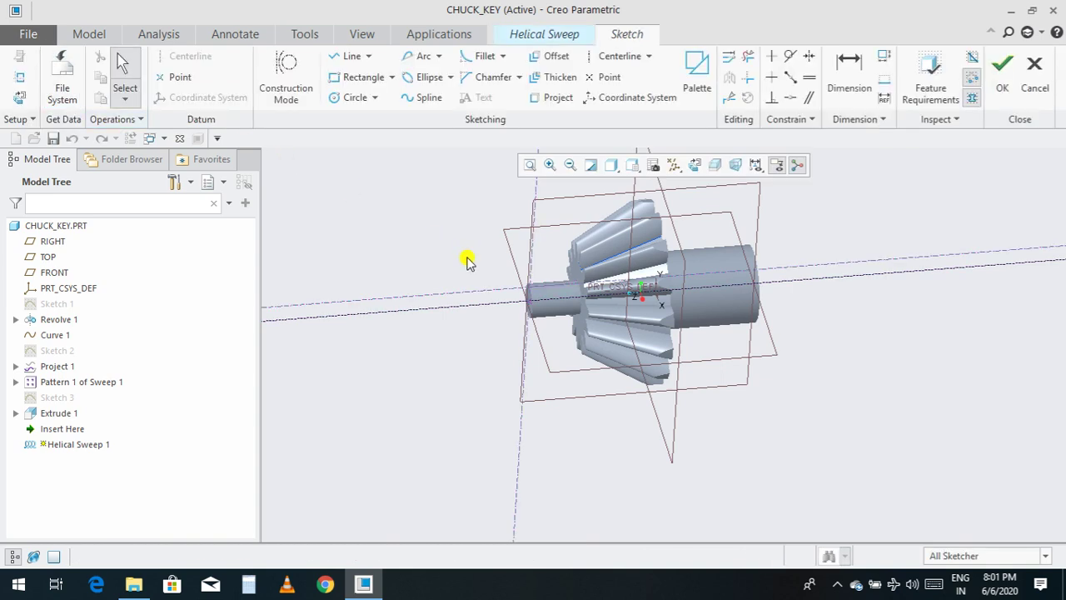
scroll(552, 293, "up", 3)
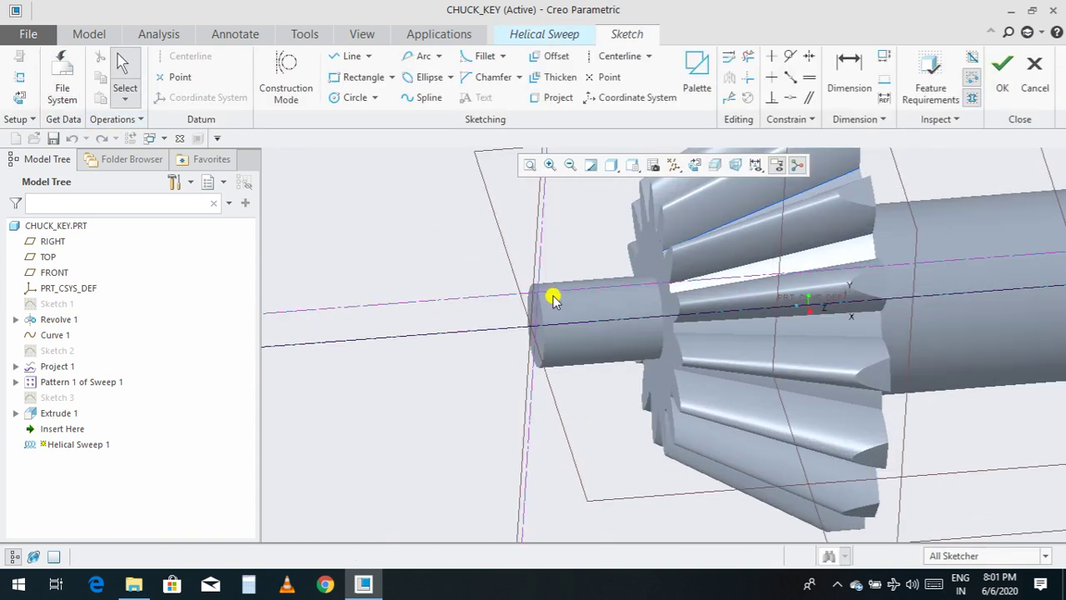
left_click(355, 98)
scroll(543, 275, "up", 2)
scroll(509, 446, "up", 2)
left_click(526, 335)
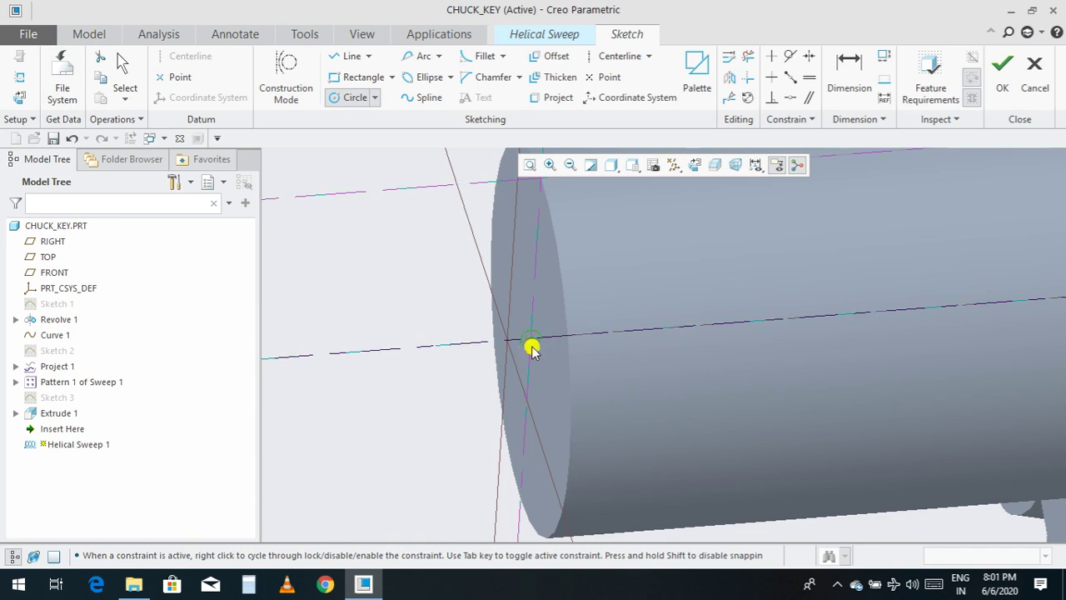
scroll(533, 351, "down", 2)
middle_click(559, 340)
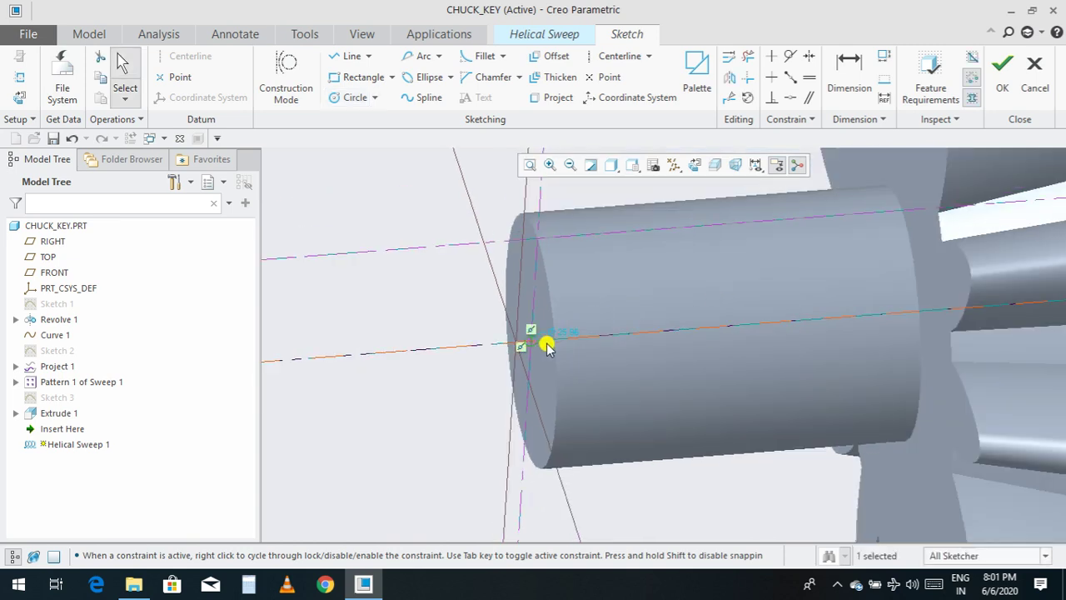
Step: Set the section circle's diameter to 20, accept the section sketch and check its position against the helix profile
scroll(575, 339, "up", 2)
double_click(533, 334)
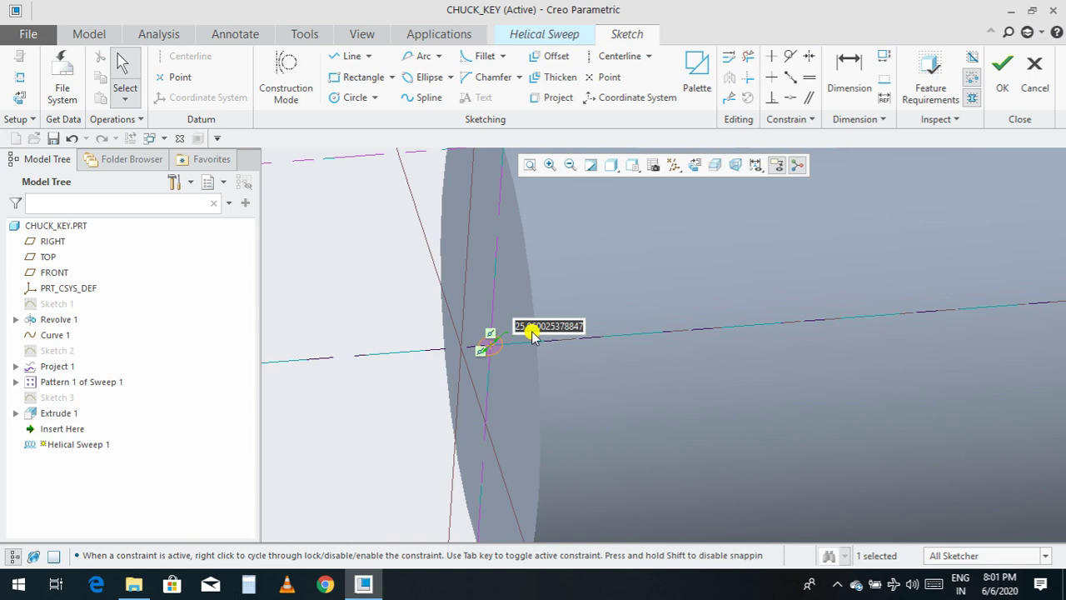
type("2")
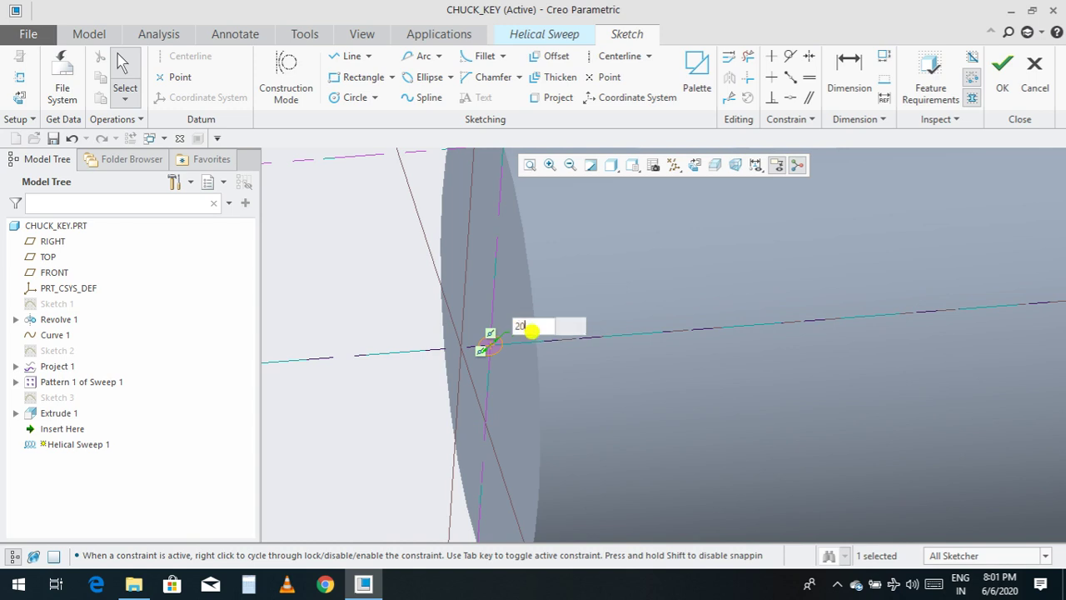
type("0")
key("Return")
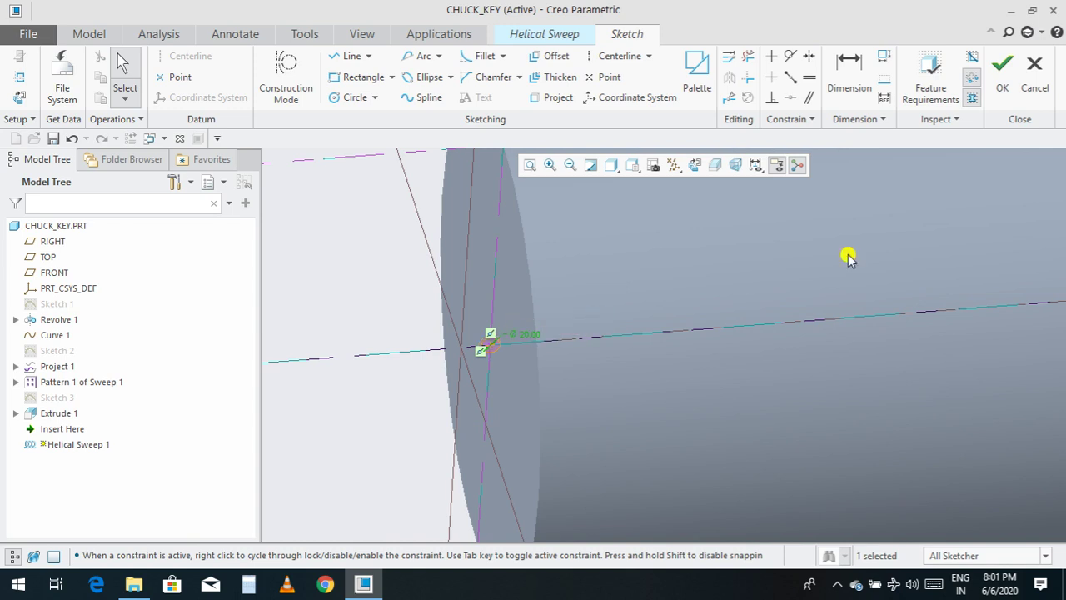
left_click(1003, 72)
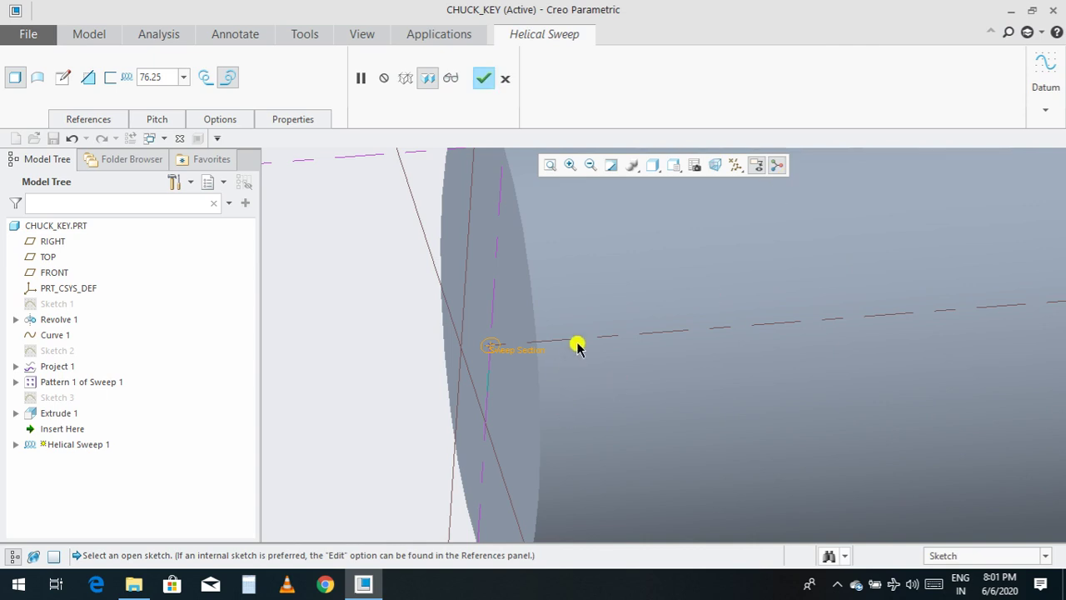
scroll(577, 346, "up", 4)
scroll(550, 299, "down", 2)
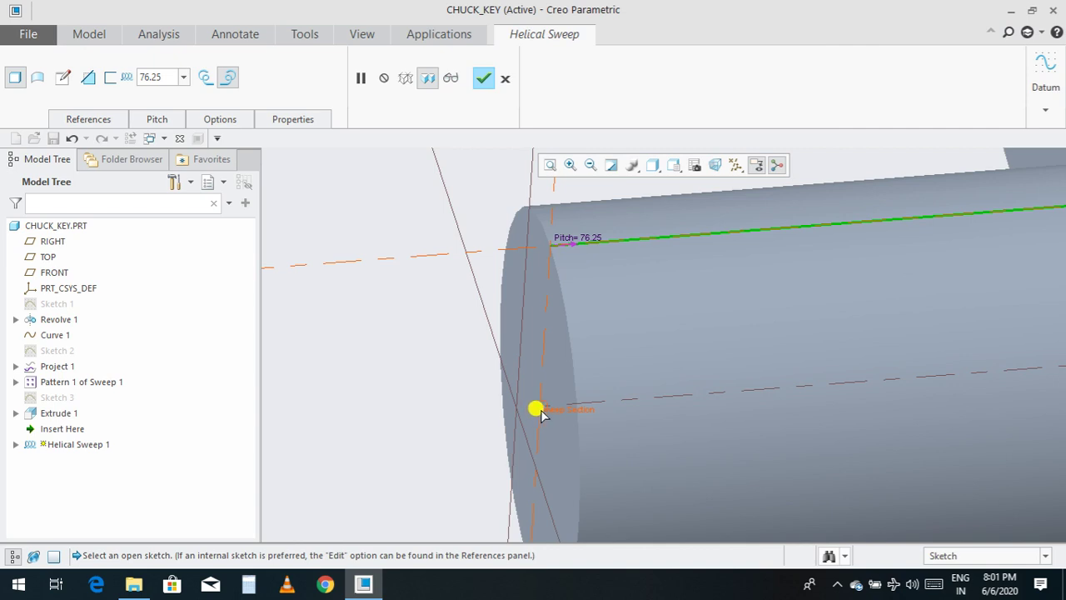
Step: Reopen the sweep section and replace the circle on the axis with one about 11 in diameter centered on the profile line's start point
left_click(62, 78)
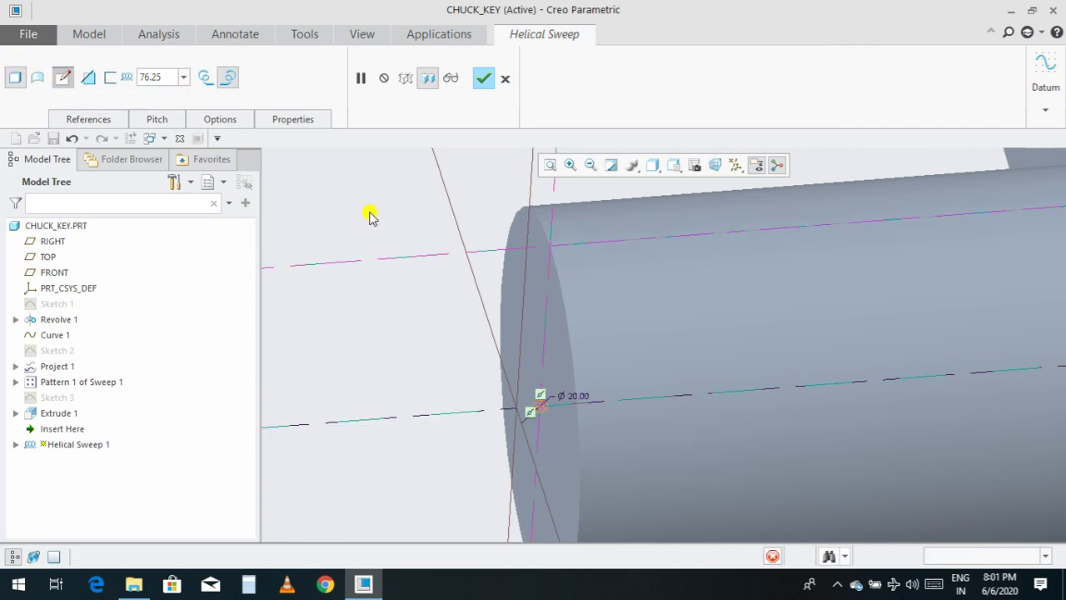
left_click(542, 412)
key("Delete")
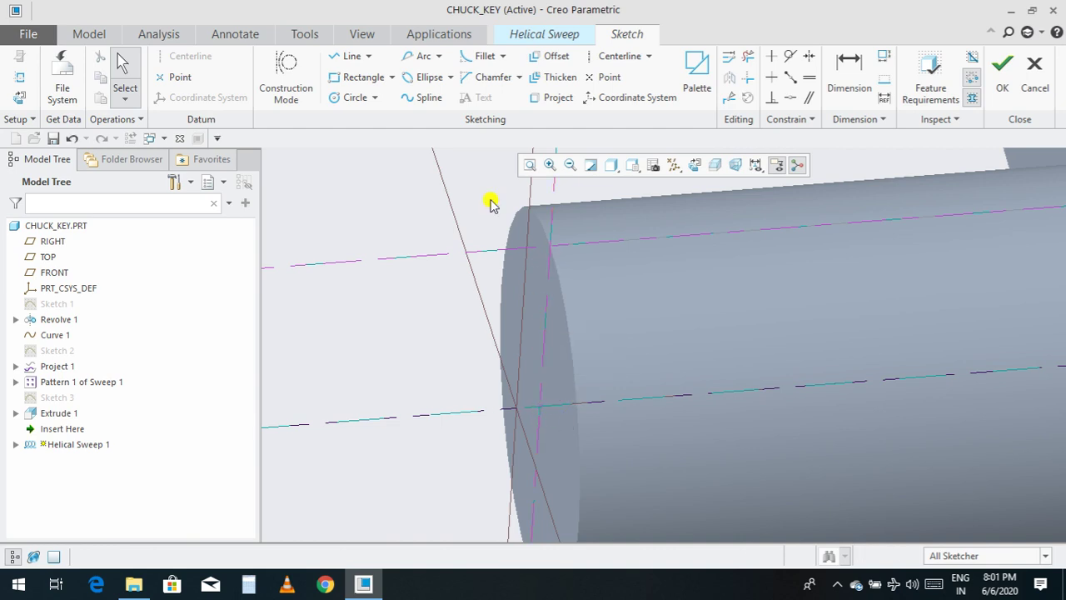
left_click(366, 97)
scroll(546, 247, "down", 2)
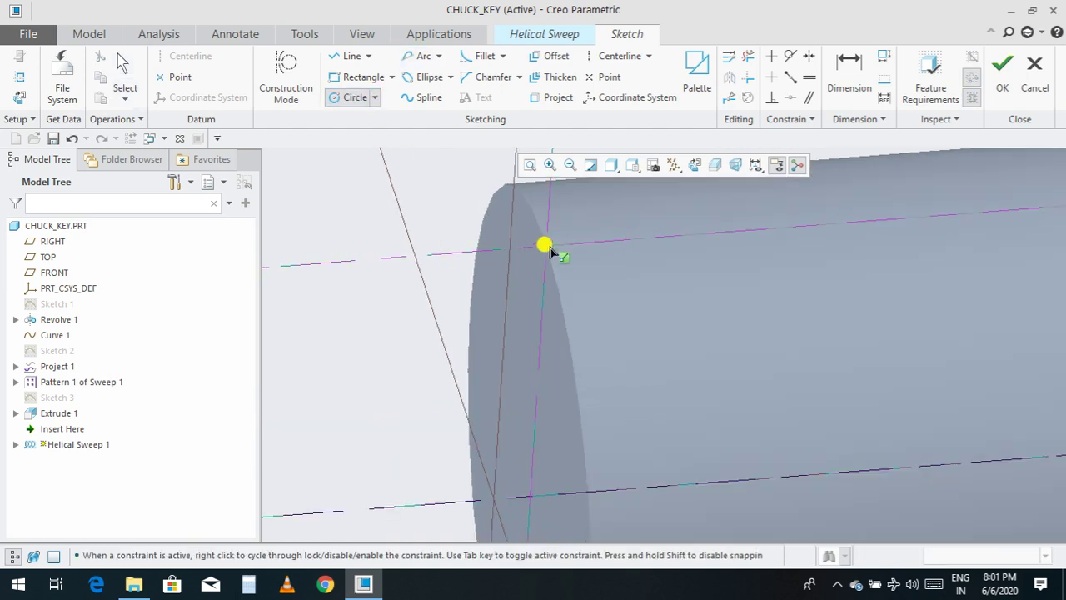
left_click(546, 249)
left_click(548, 251)
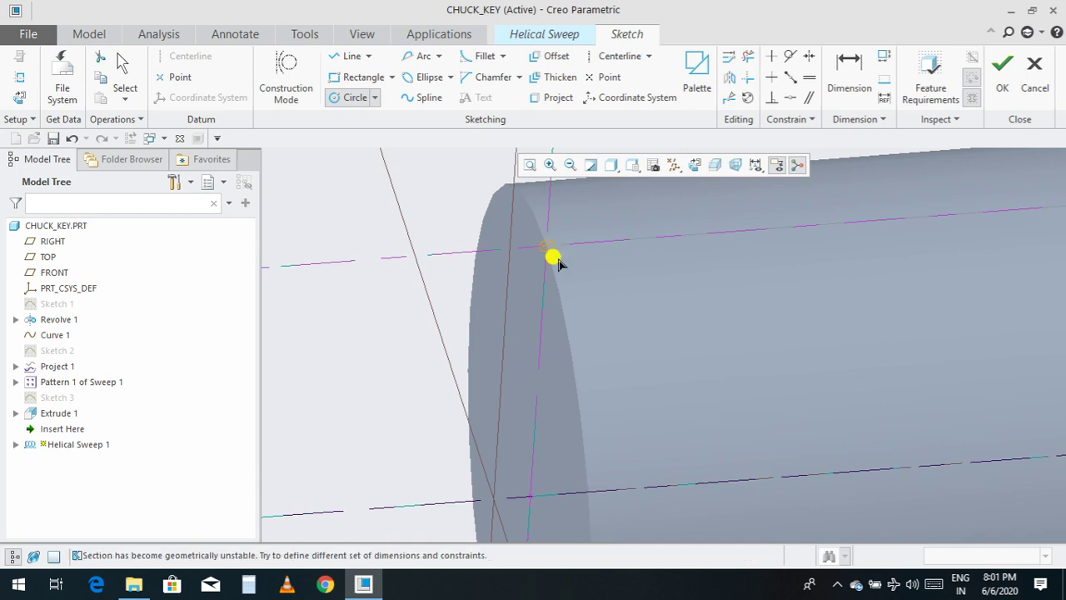
middle_click(593, 270)
scroll(554, 244, "down", 2)
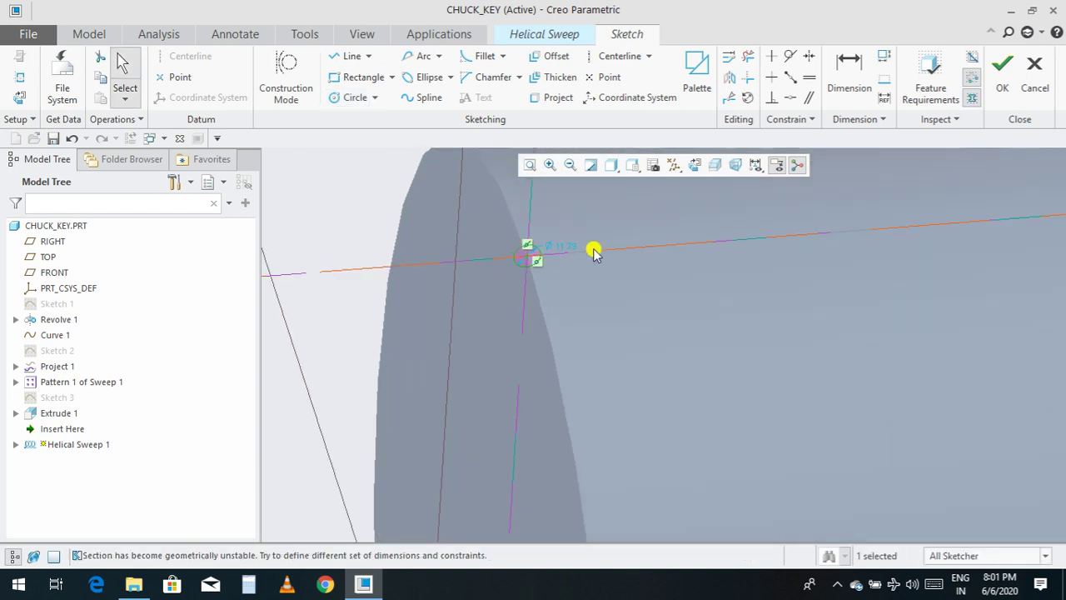
Step: Set the new section circle's diameter to 15 and accept the section sketch
double_click(566, 242)
type("1")
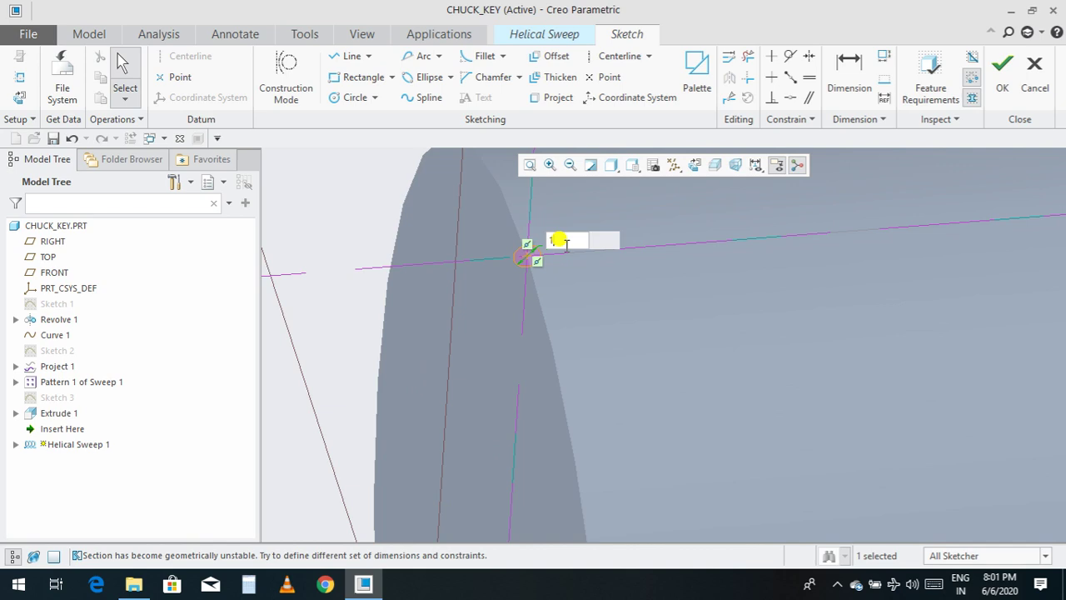
type("5")
key("Return")
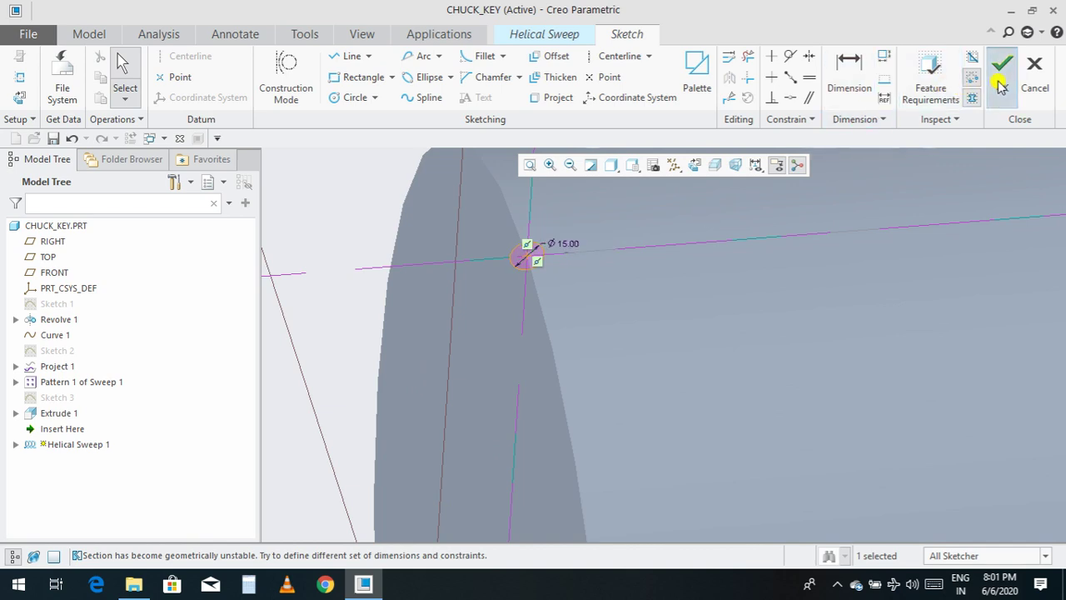
left_click(1002, 70)
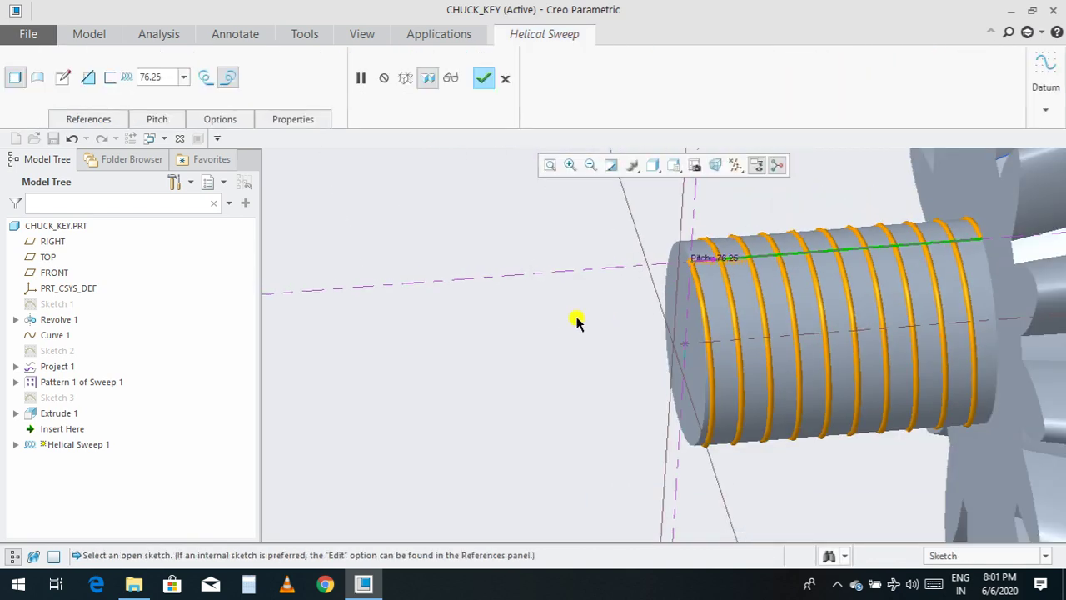
Step: Set the helical sweep's pitch to 50
middle_click_drag(534, 318, 535, 326)
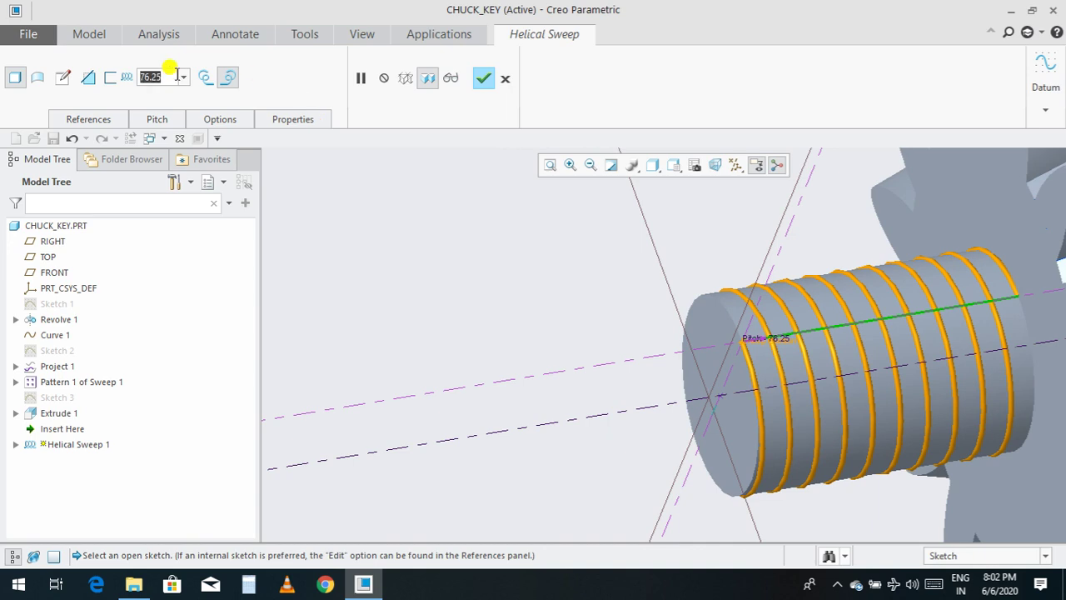
type("5")
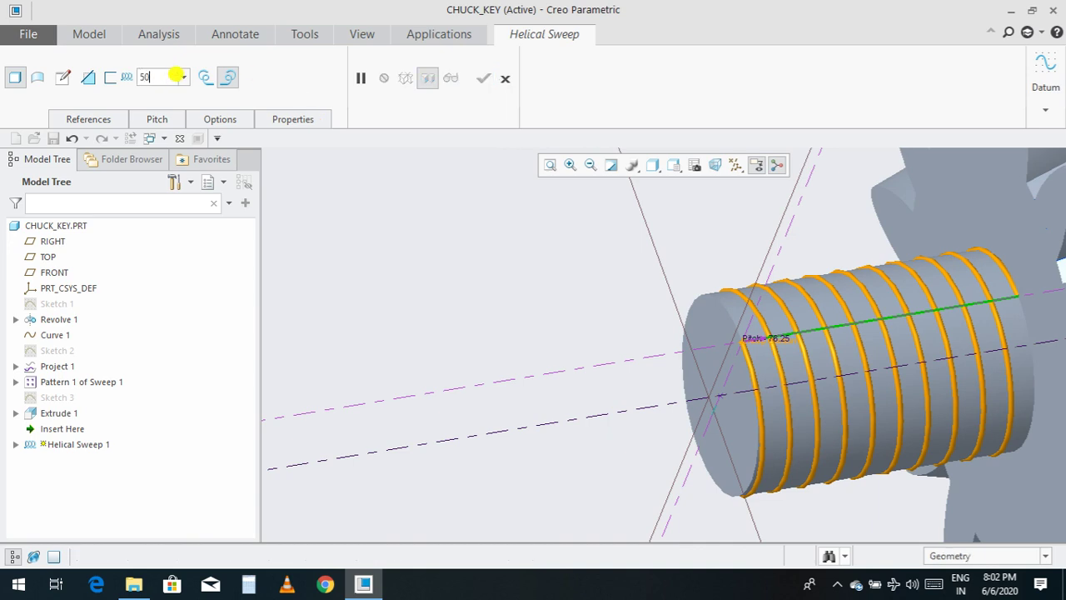
type("0")
key("Return")
Step: Reduce the helical sweep's pitch to 30
scroll(359, 222, "up", 3)
scroll(557, 256, "down", 2)
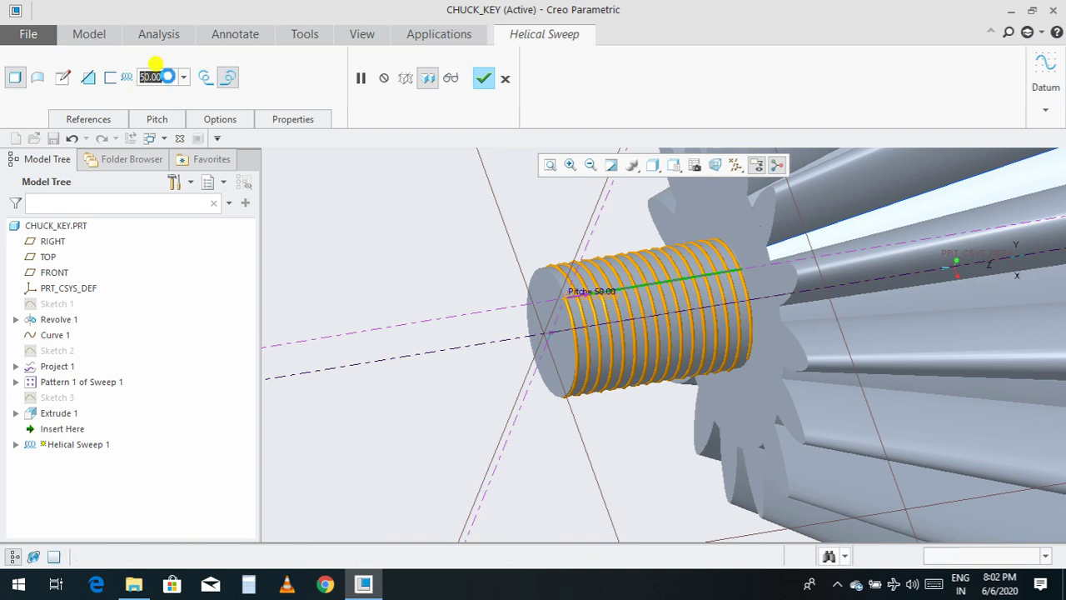
type("3")
key("Return")
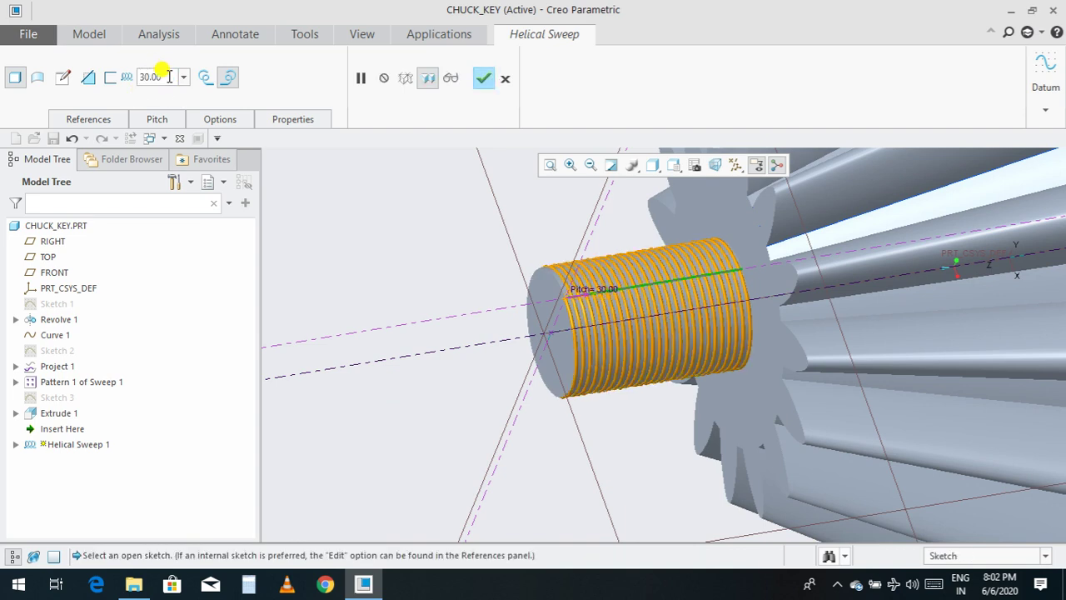
Step: Change the helical sweep to remove material and complete it as a thread cut on the small shaft
scroll(609, 334, "down", 4)
scroll(609, 338, "up", 1)
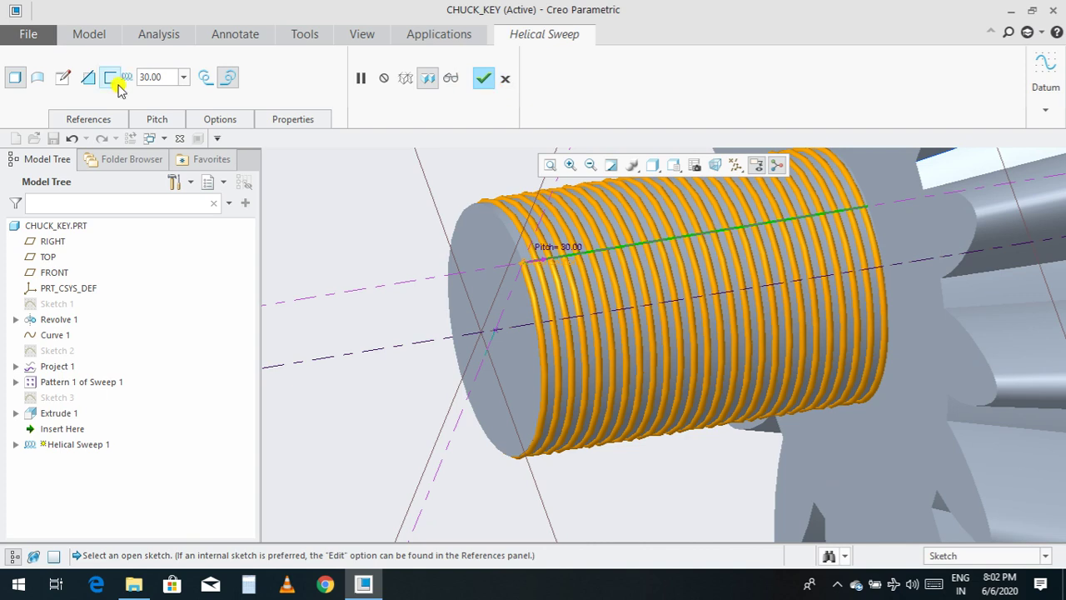
left_click(87, 77)
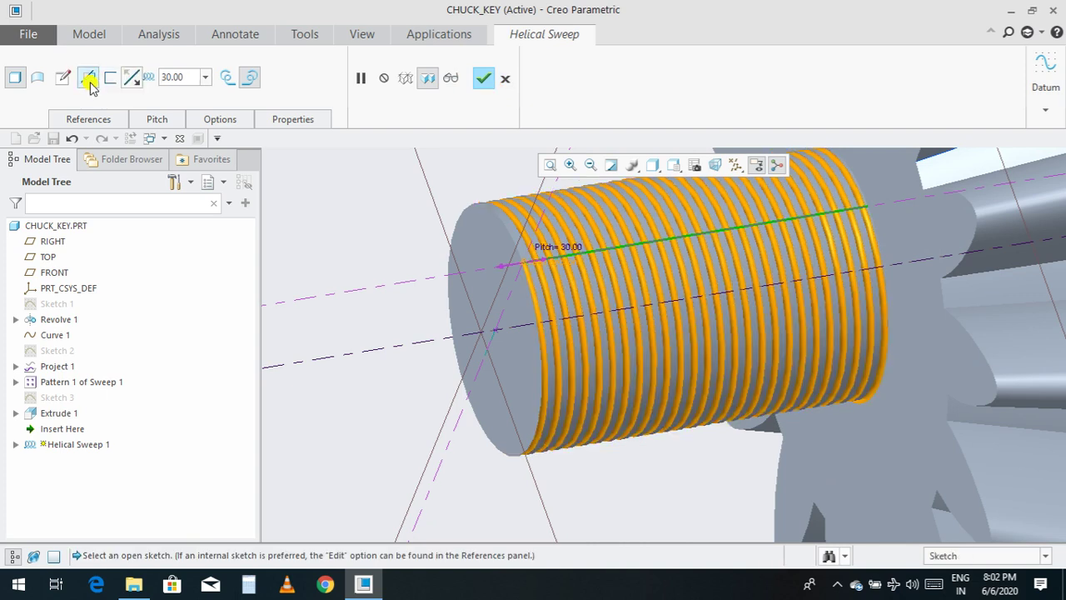
left_click(486, 77)
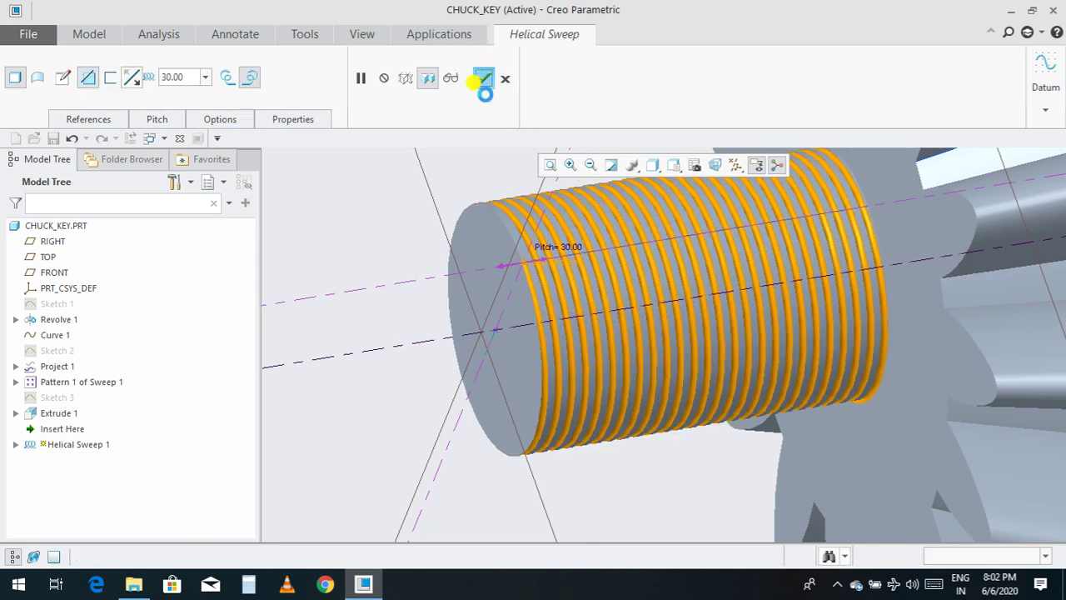
scroll(523, 266, "up", 3)
left_click(416, 295)
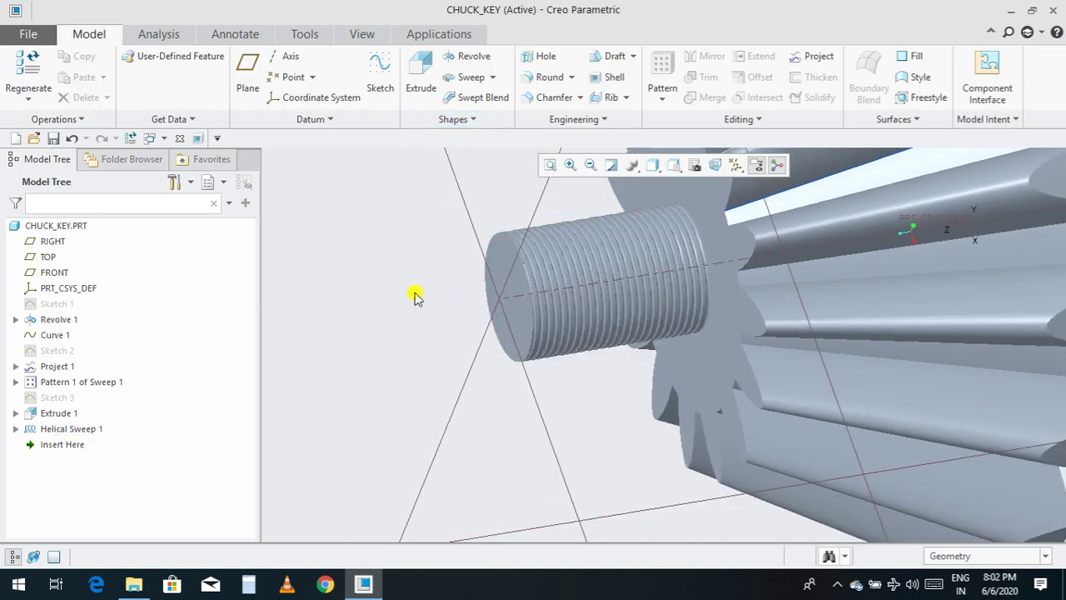
Step: Start a sketch on the end face of the large plain shaft and orient the view to the sketch plane
scroll(495, 288, "down", 3)
scroll(635, 265, "down", 2)
scroll(646, 263, "up", 3)
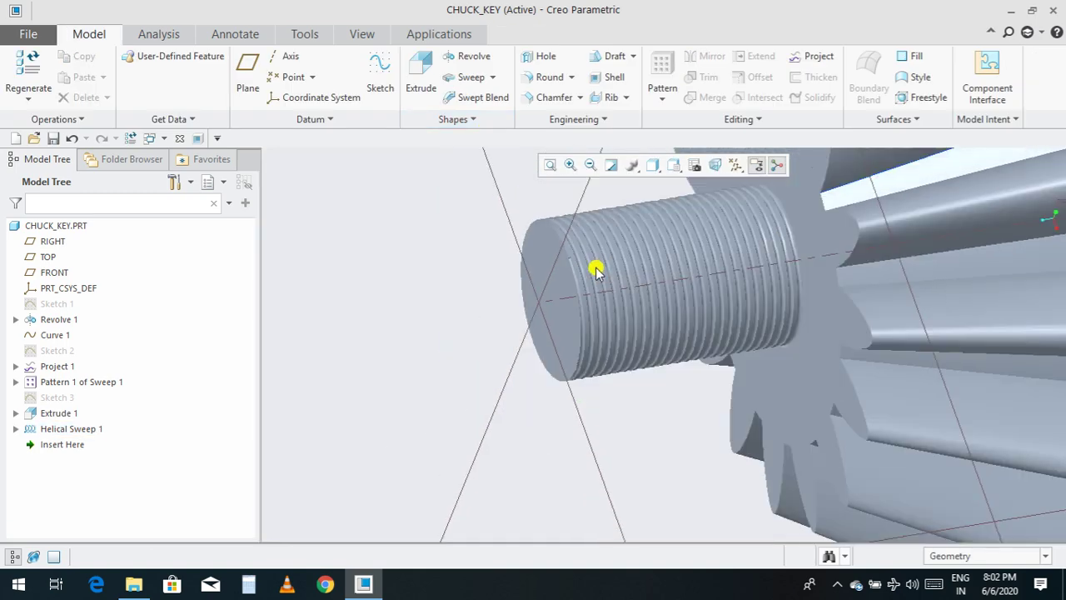
scroll(362, 300, "up", 2)
middle_click_drag(361, 300, 788, 291)
middle_click_drag(863, 295, 878, 317)
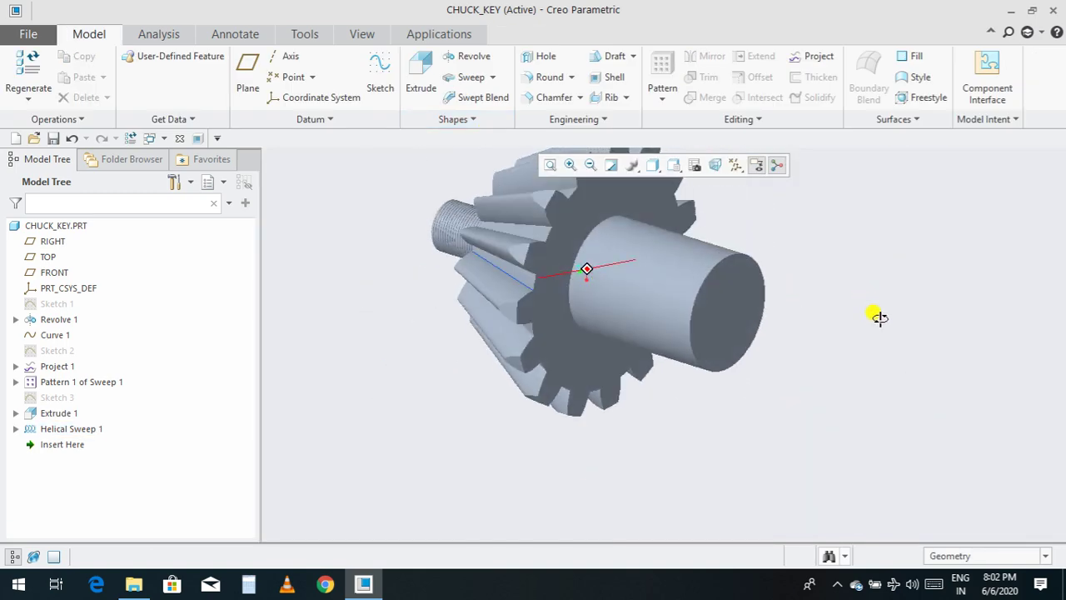
left_click(744, 329)
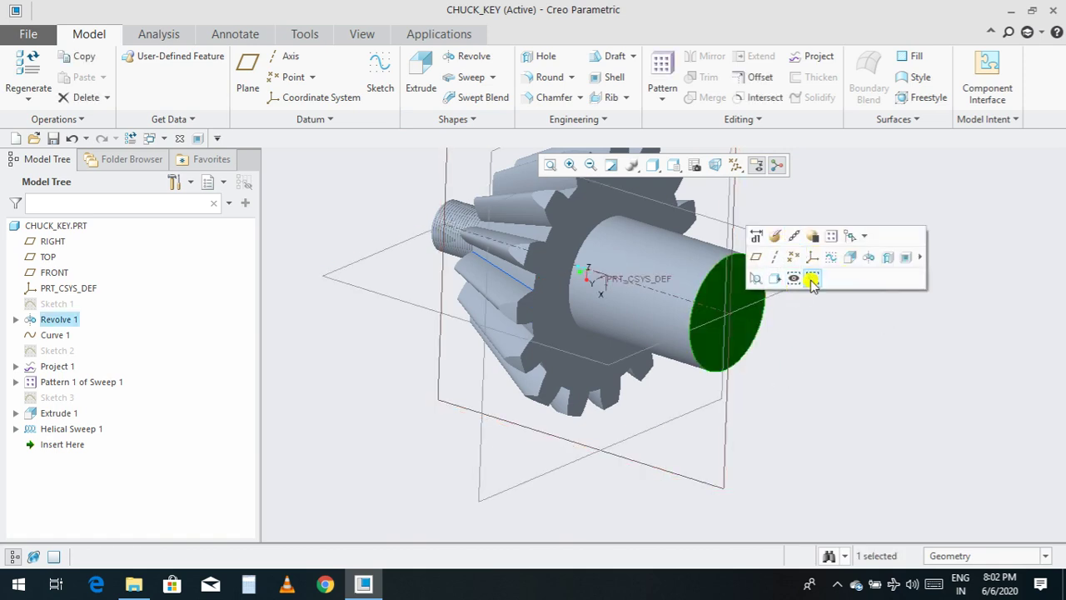
left_click(830, 260)
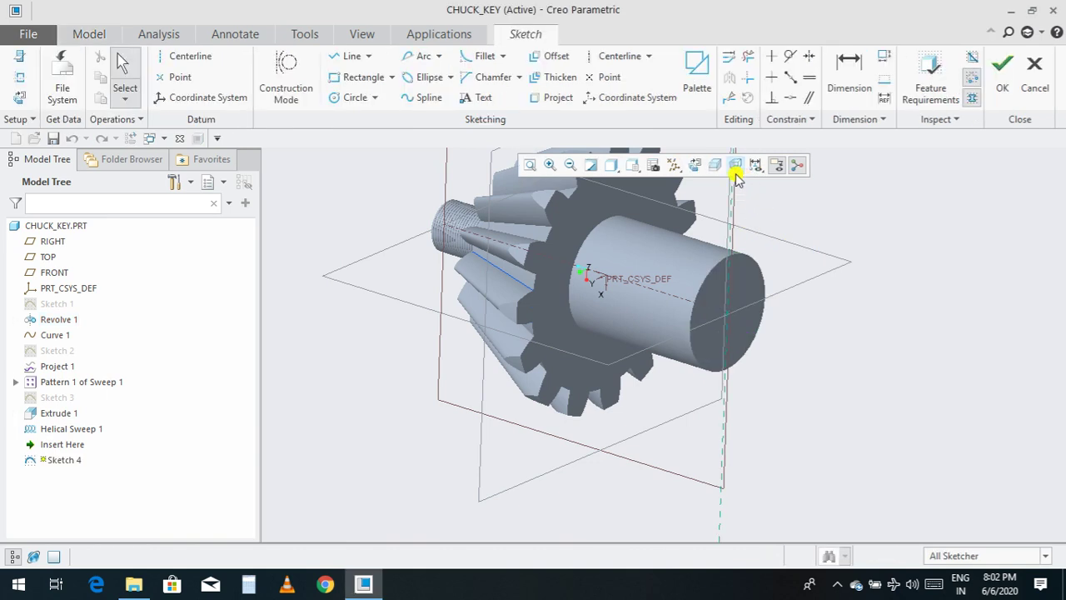
left_click(689, 164)
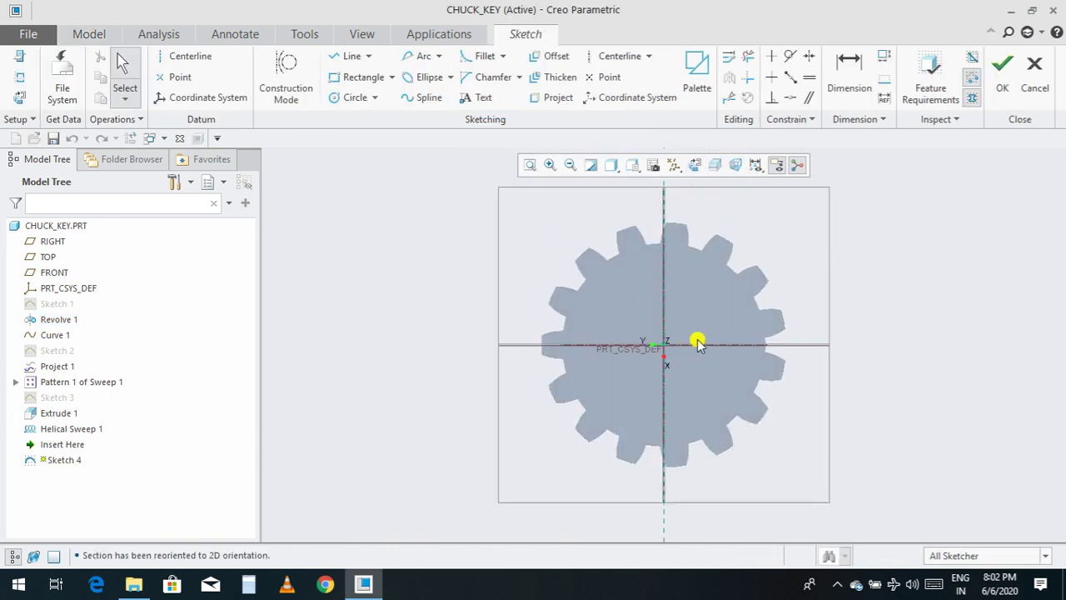
Step: Add the large shaft's two cylindrical surfaces and its end edge as sketch references, then return to the sketch view
left_click(19, 77)
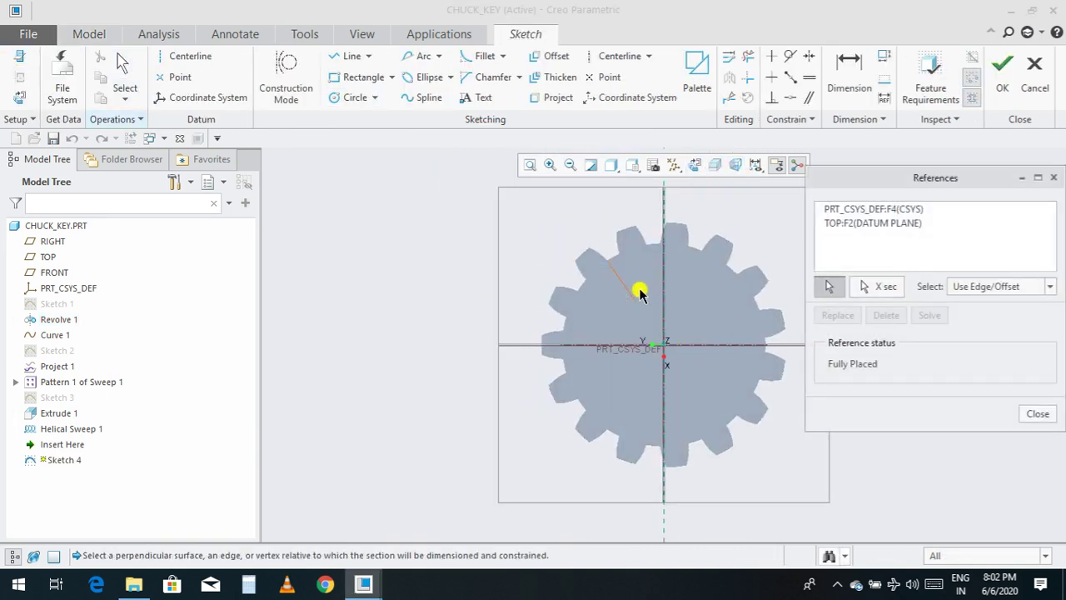
key("ctrl+d")
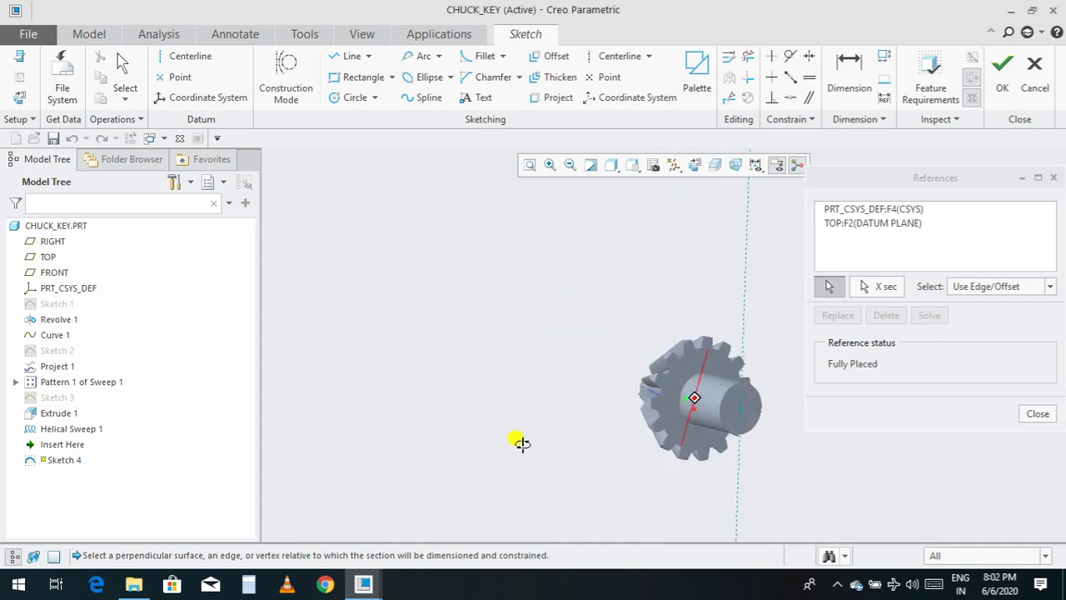
scroll(767, 447, "down", 4)
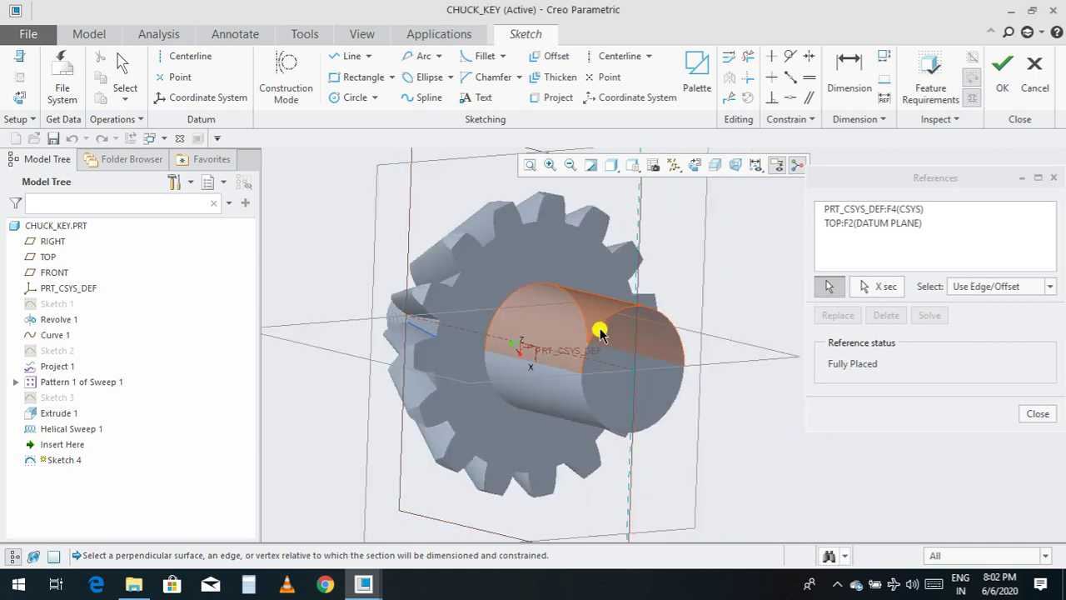
left_click(600, 332)
left_click(595, 419)
left_click(660, 421)
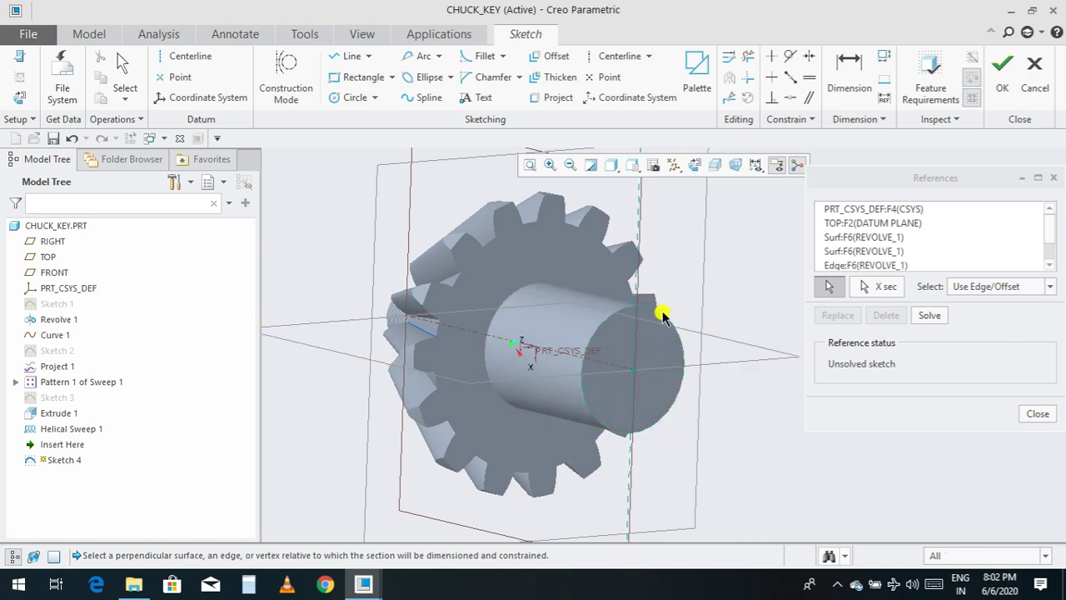
left_click(1033, 413)
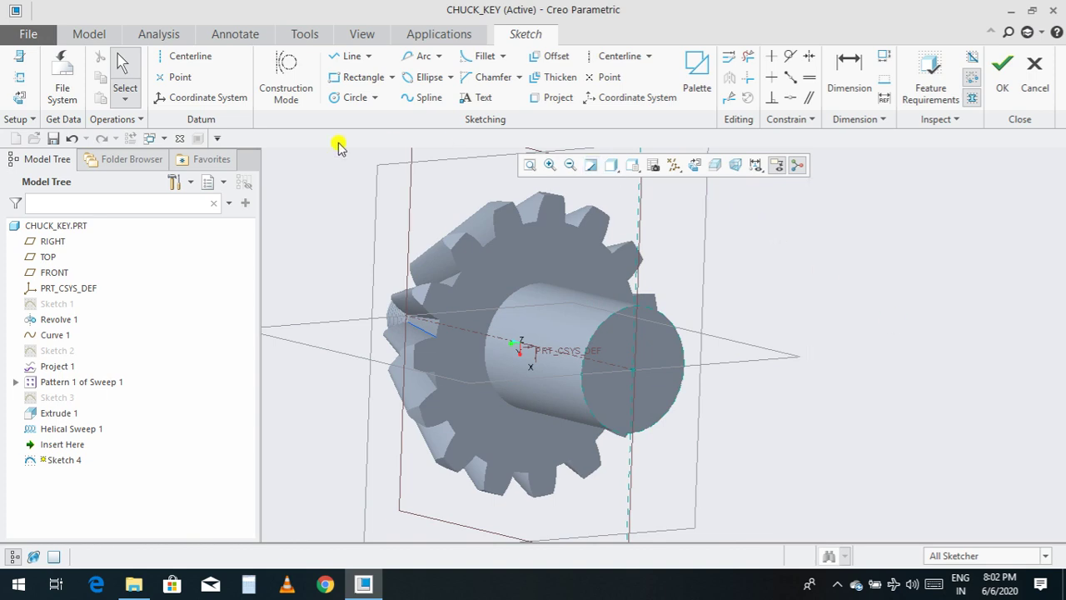
left_click(697, 165)
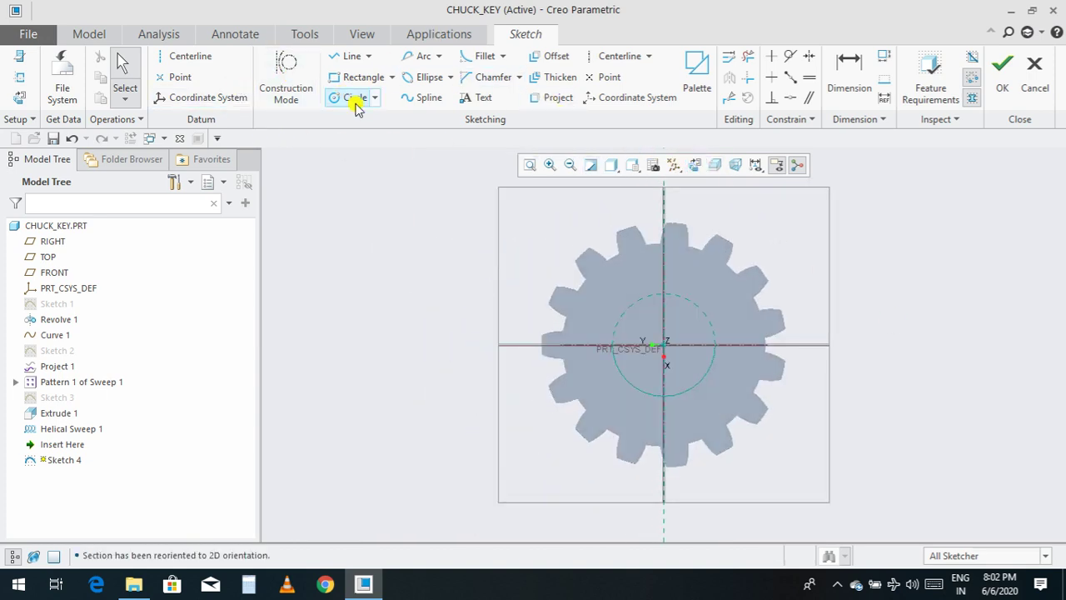
Step: Sketch a circle coincident with the shaft's outline, centered on the origin, and a vertical chord near its positive Y side
left_click(356, 100)
scroll(688, 360, "down", 3)
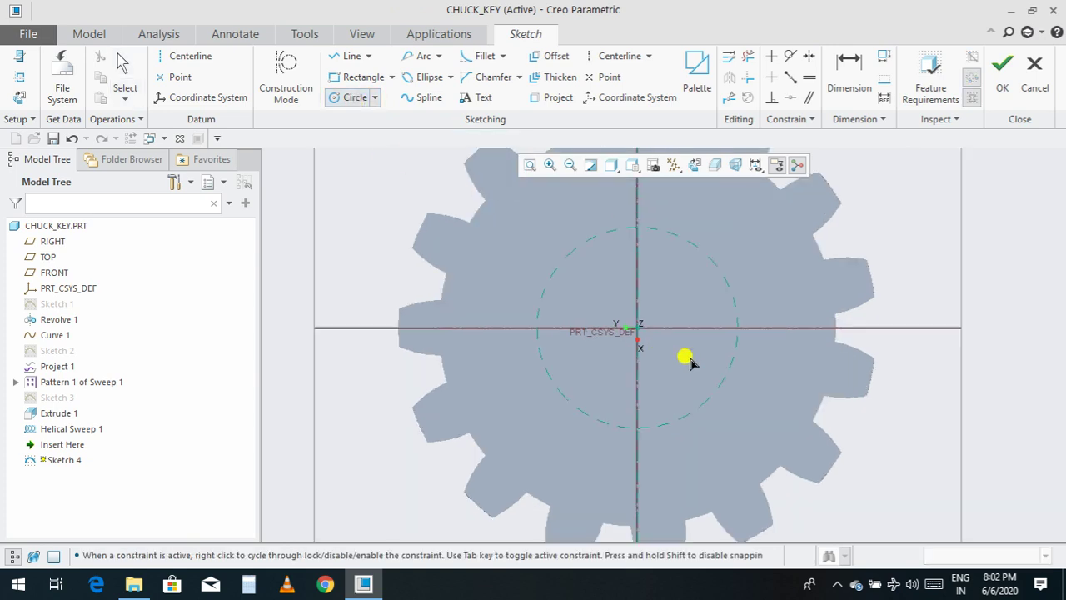
left_click(542, 327)
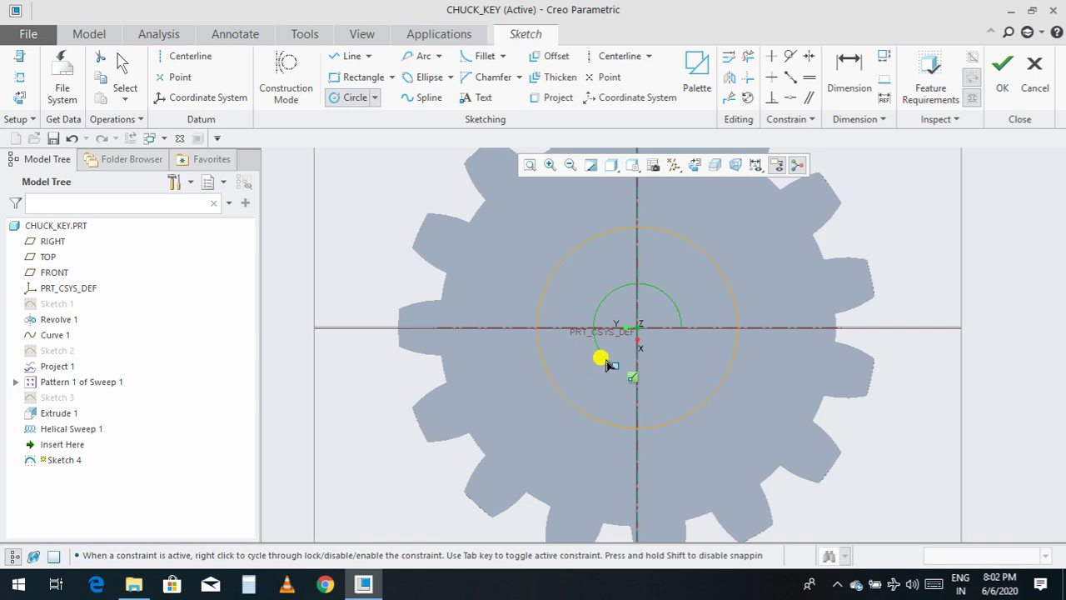
left_click(351, 56)
left_click(559, 266)
left_click(559, 390)
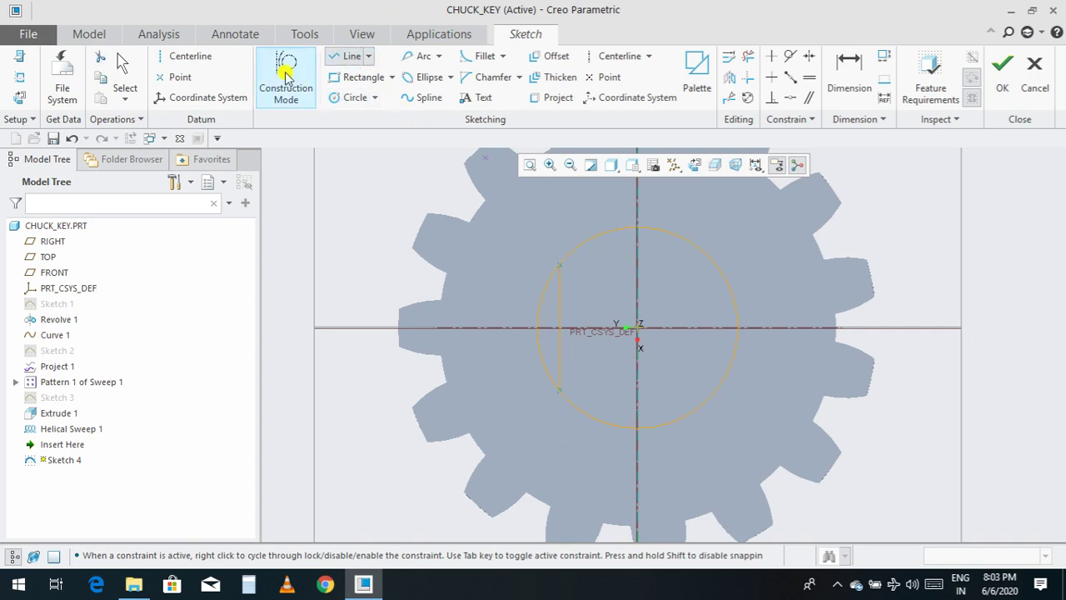
Step: Add a vertical centerline through the origin and mirror the chord across it
left_click(194, 56)
left_click(637, 325)
middle_click(636, 406)
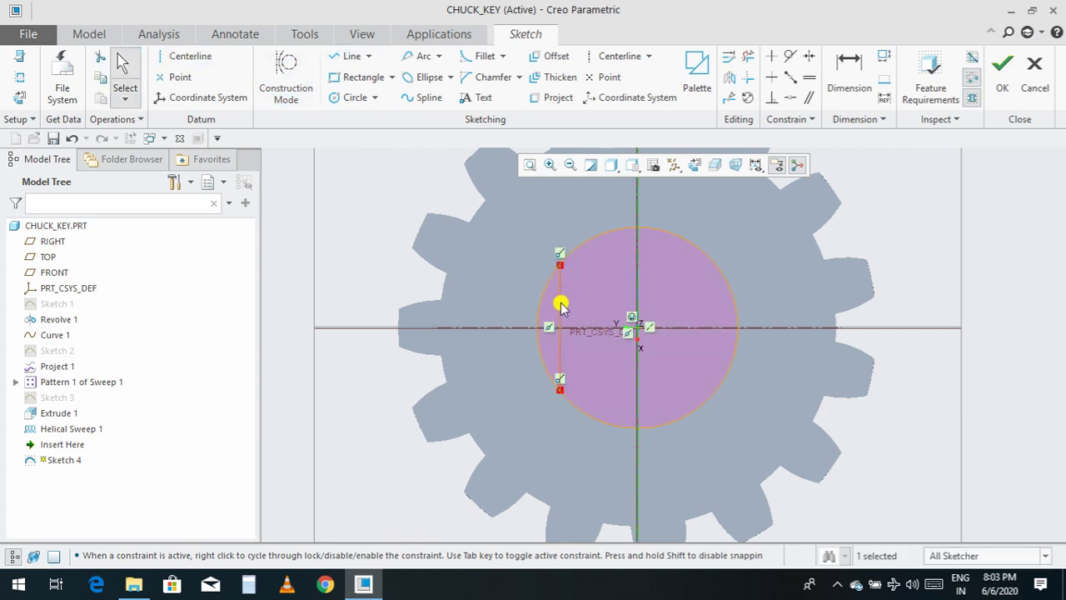
left_click(729, 77)
left_click(637, 270)
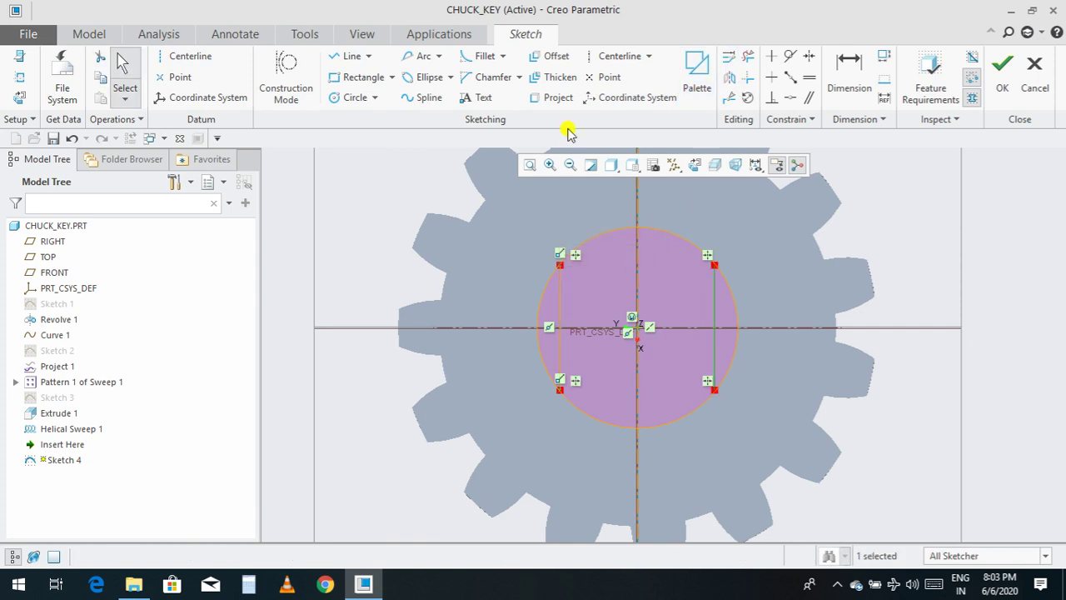
Step: Trim away the entire sketched circle, keeping only the two vertical chords
left_click(747, 56)
mouse_move(613, 217)
left_mouse_down()
mouse_move(627, 249)
mouse_move(666, 265)
left_mouse_up()
scroll(671, 366, "down", 3)
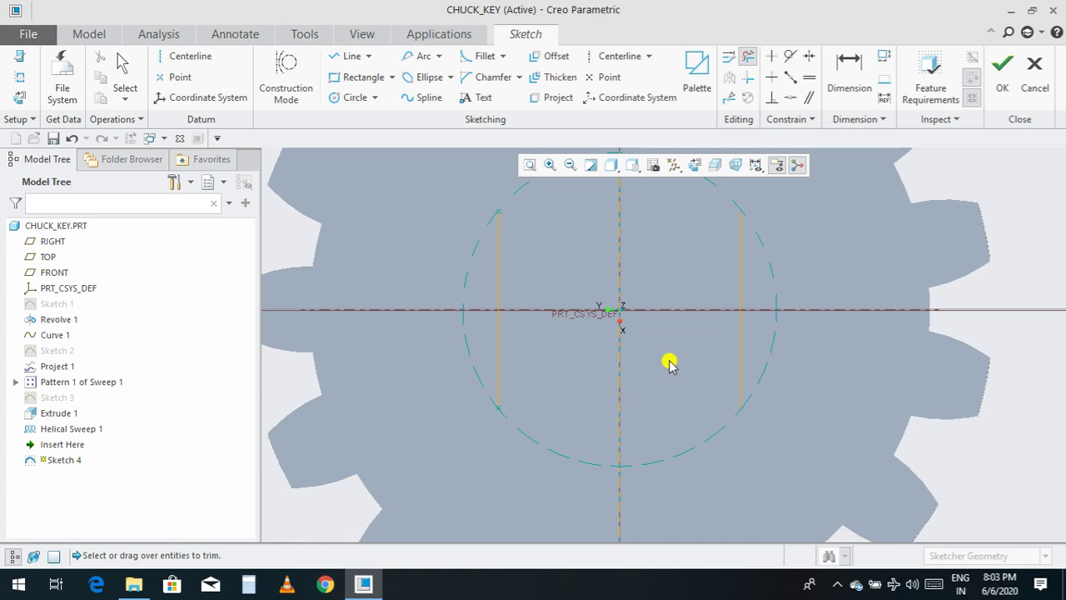
middle_click(487, 194)
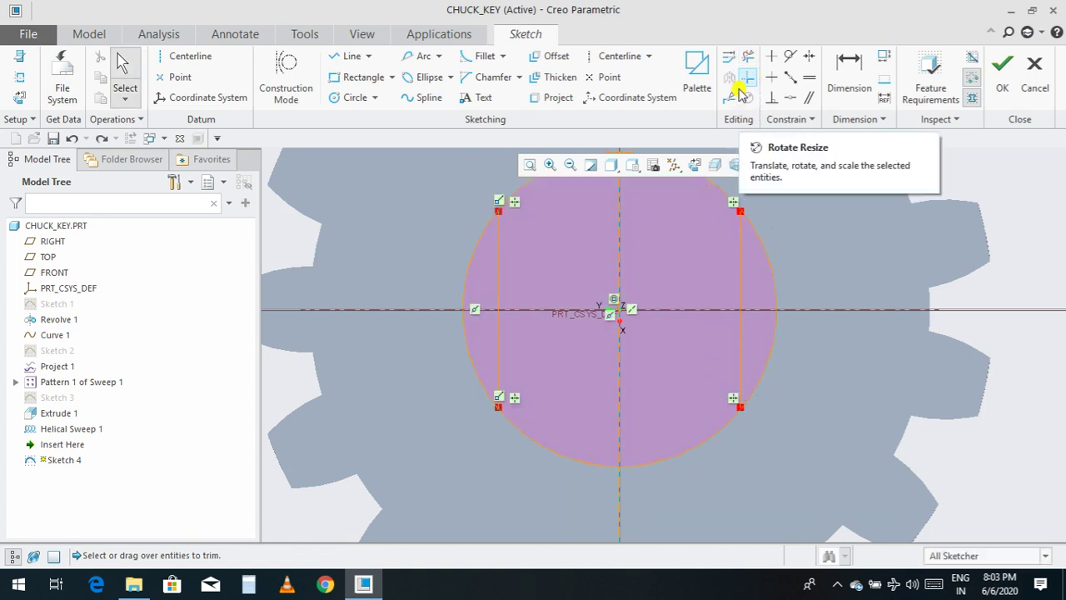
left_click(747, 60)
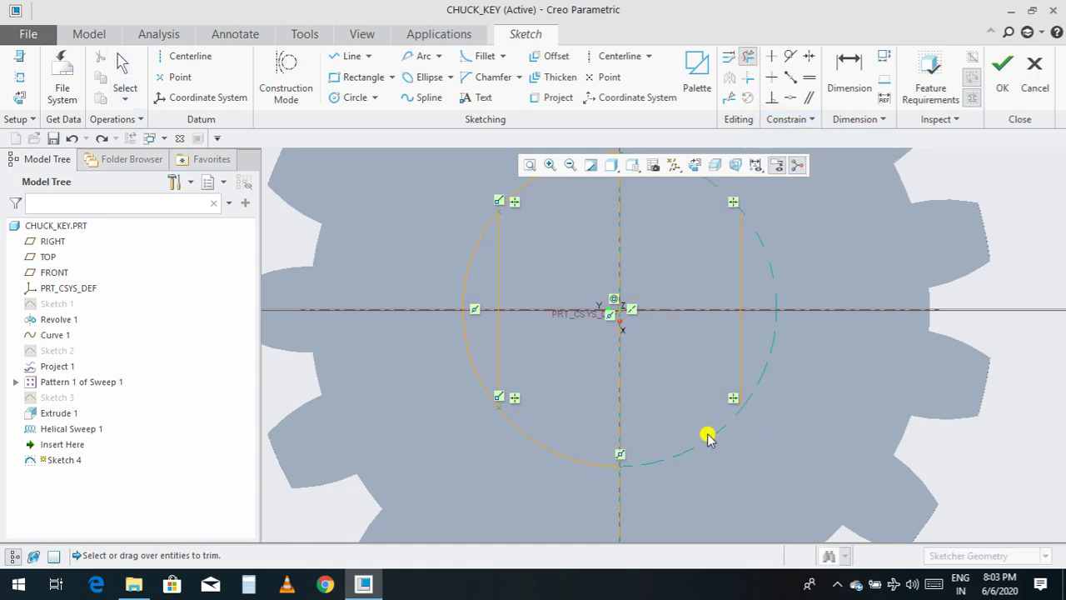
left_click(556, 454)
scroll(571, 388, "down", 2)
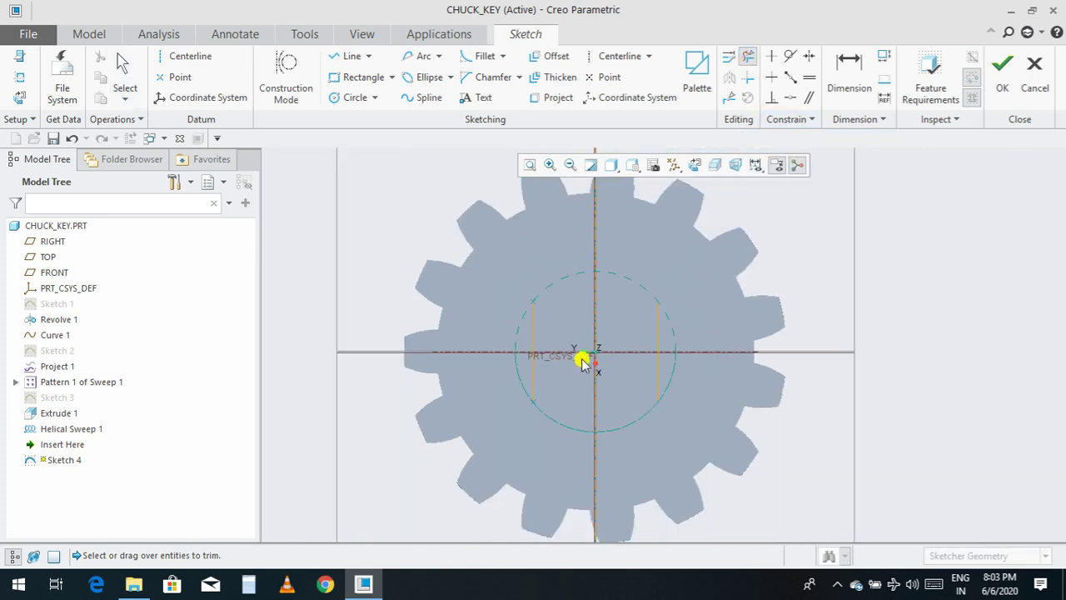
Step: Draw three lines from the positive Y chord's ends to close a rectangle extending outside the shaft outline
left_click(353, 56)
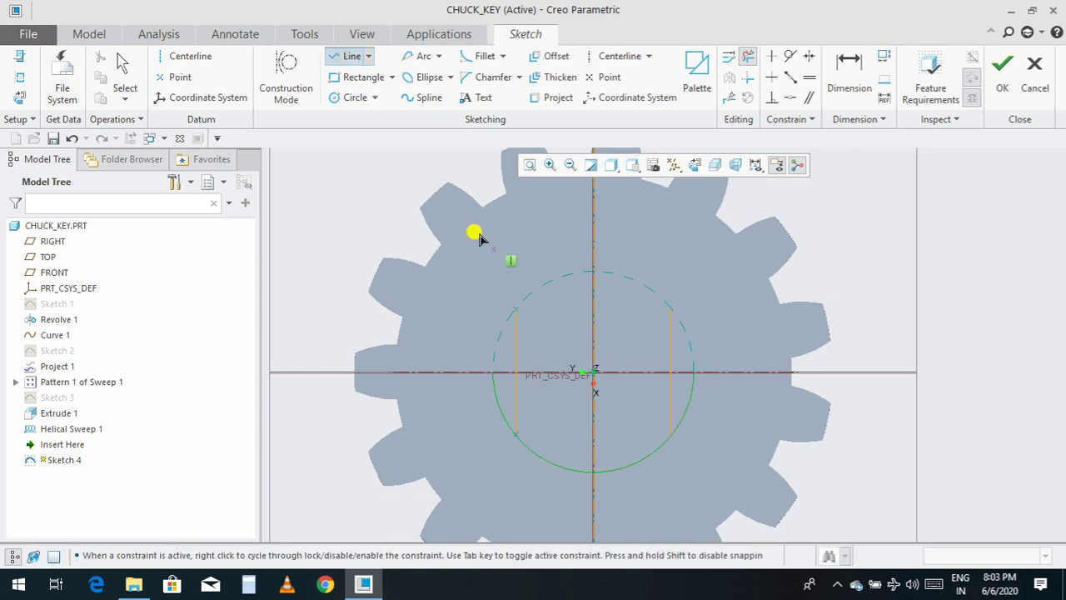
left_click(515, 309)
left_click(464, 310)
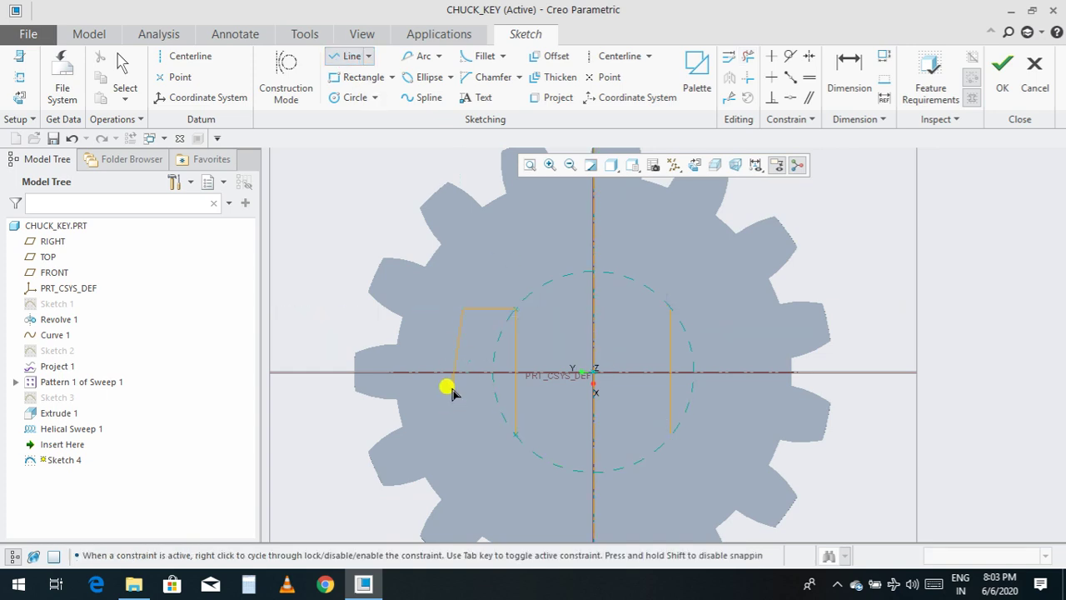
left_click(460, 434)
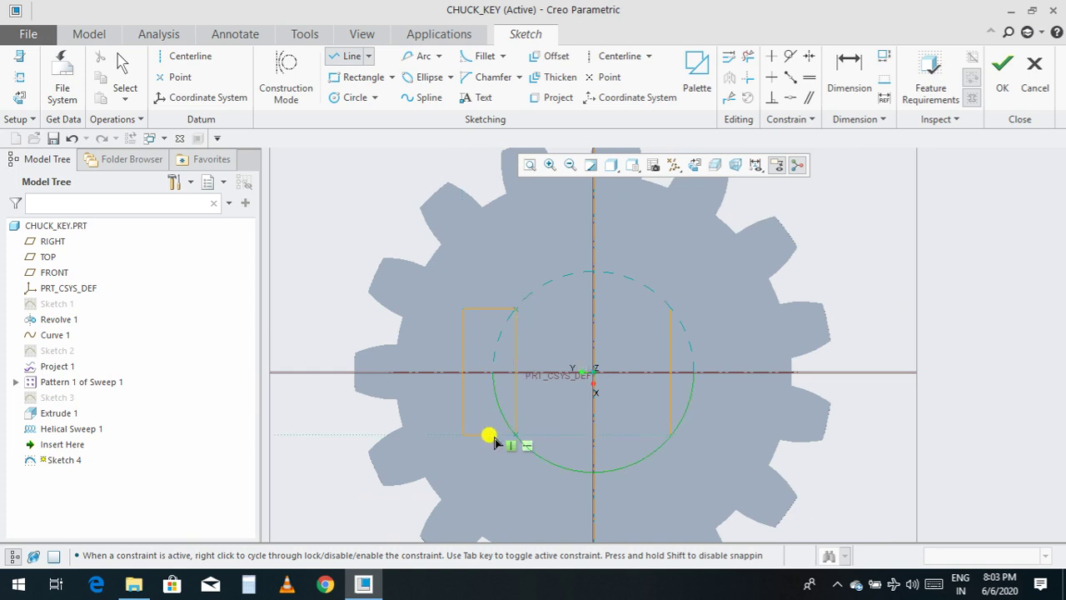
left_click(513, 436)
Step: Close a matching rectangle outward from the mirrored chord and accept the sketch
left_click(672, 433)
left_click(714, 433)
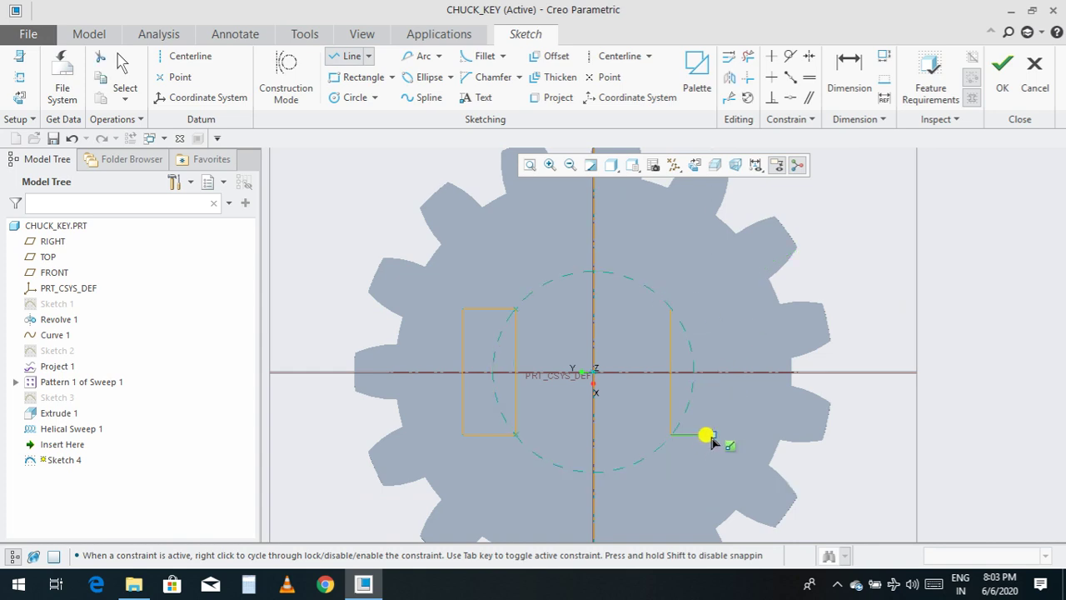
left_click(669, 309)
left_click(1004, 71)
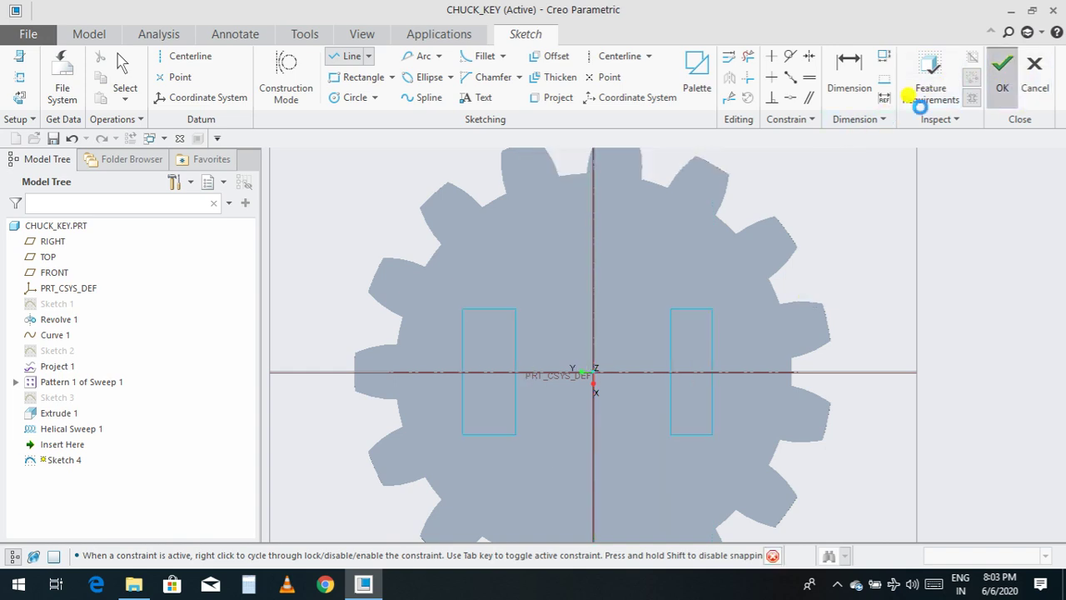
Step: Extrude the two-rectangle sketch toward the gear body and set it to remove material from the shaft's sides
left_click(412, 78)
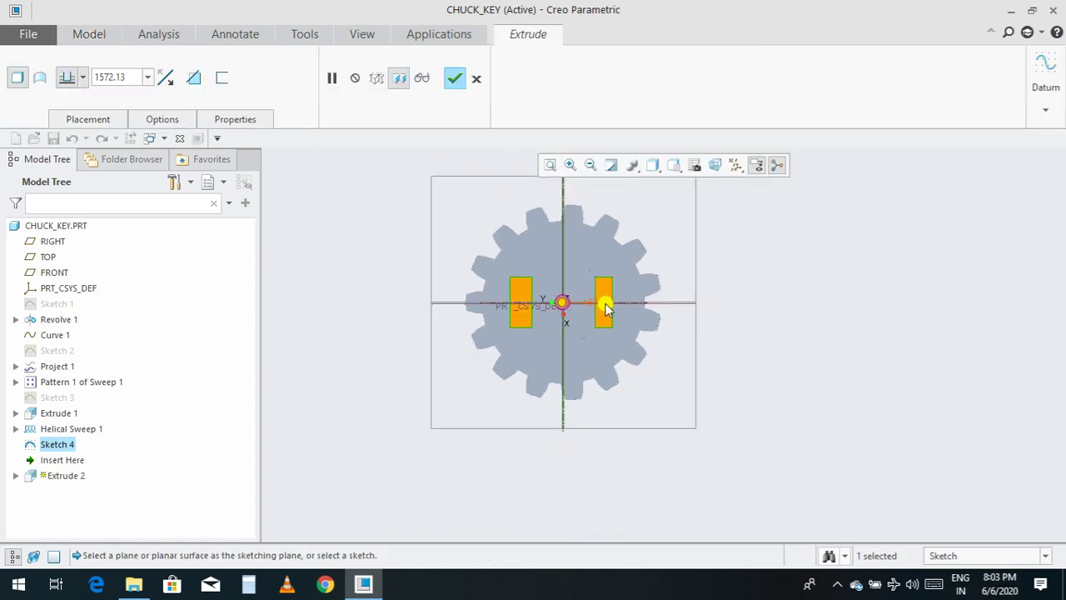
scroll(467, 284, "up", 3)
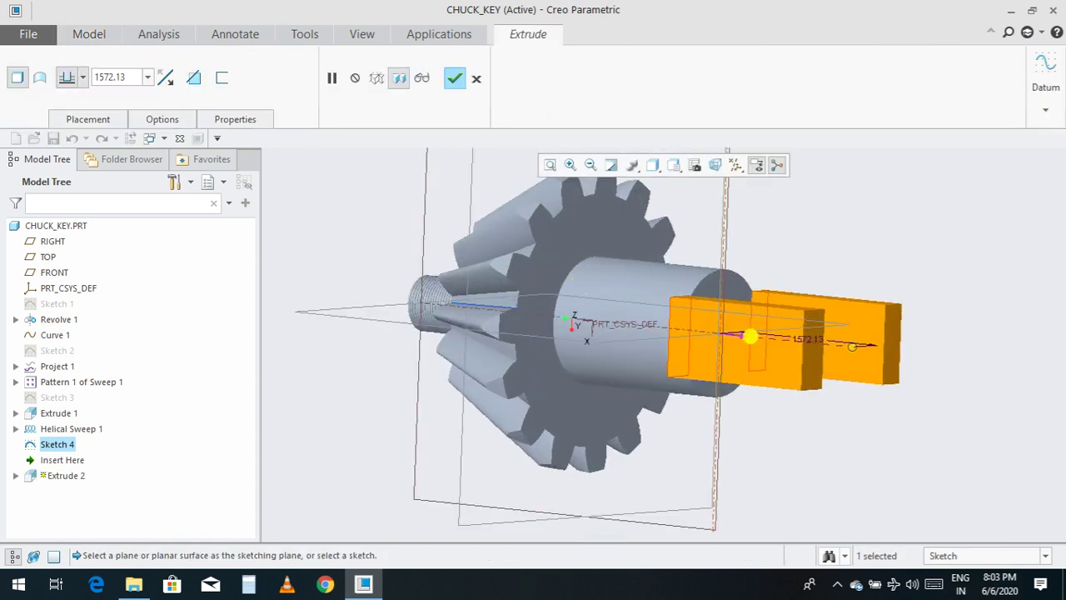
left_click_drag(744, 335, 681, 335)
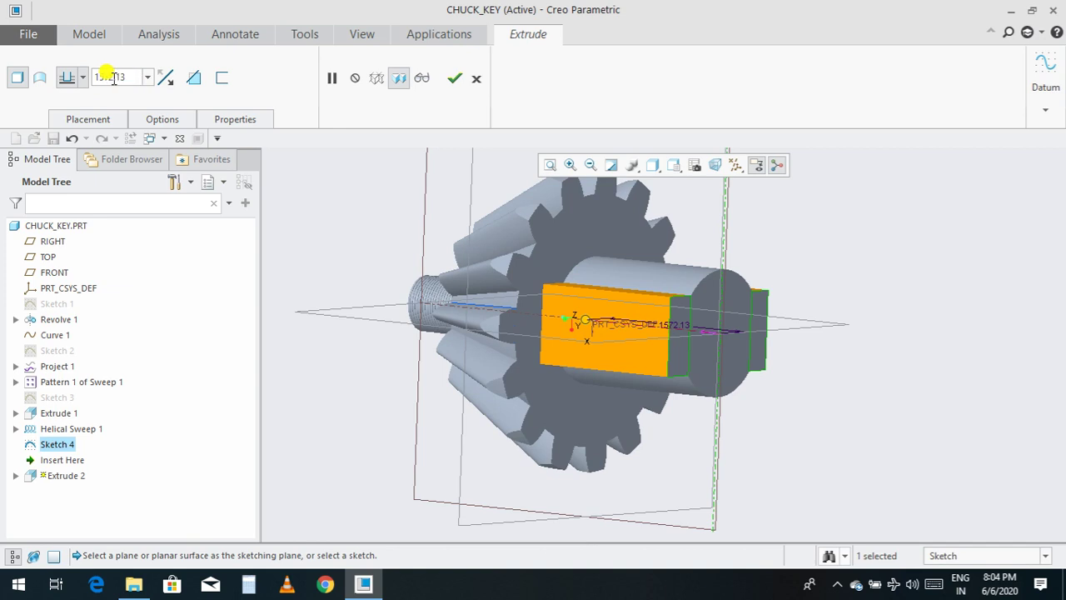
left_click(192, 80)
Step: Examine the previewed side cuts along the large shaft and where they meet the gear's face
scroll(562, 345, "up", 2)
scroll(578, 347, "down", 2)
middle_click_drag(578, 347, 619, 411)
scroll(571, 323, "up", 3)
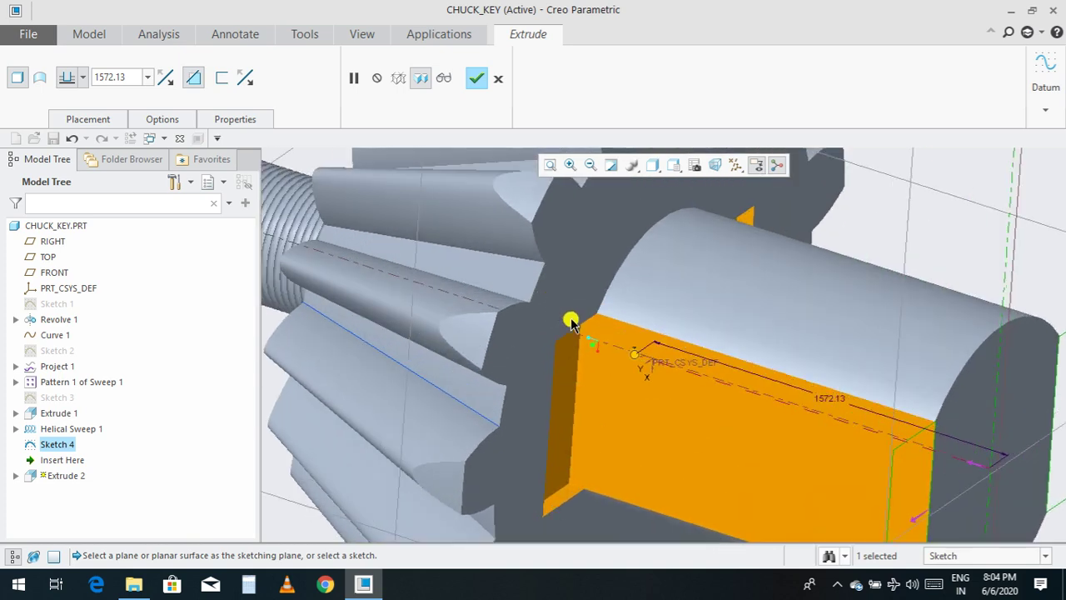
scroll(605, 325, "up", 2)
scroll(614, 370, "down", 3)
mouse_move(630, 409)
middle_mouse_down()
mouse_move(597, 366)
mouse_move(593, 387)
mouse_move(625, 381)
mouse_move(619, 416)
middle_mouse_up()
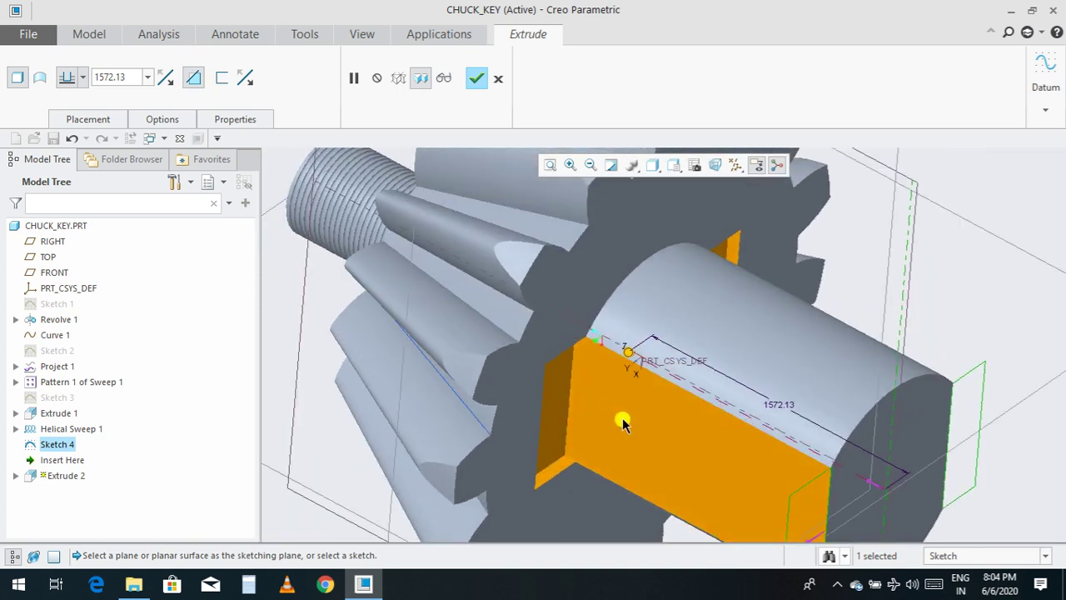
scroll(620, 412, "down", 2)
scroll(668, 426, "up", 1)
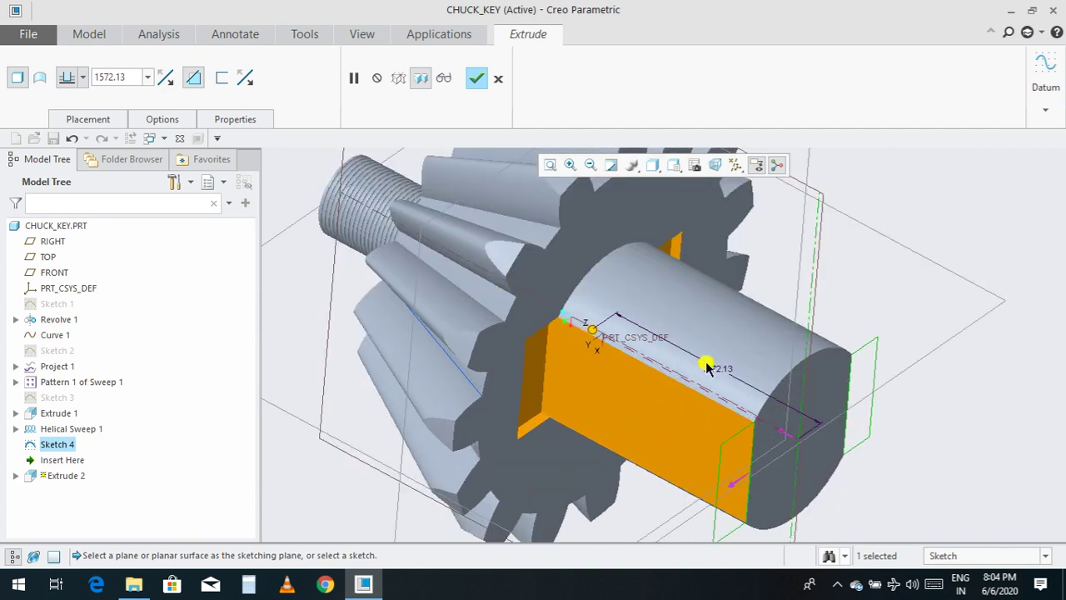
Step: Set the side cuts' depth to 1367.50 so they stop short of the gear's face, complete the cut, and save the part
left_click_drag(604, 337, 616, 355)
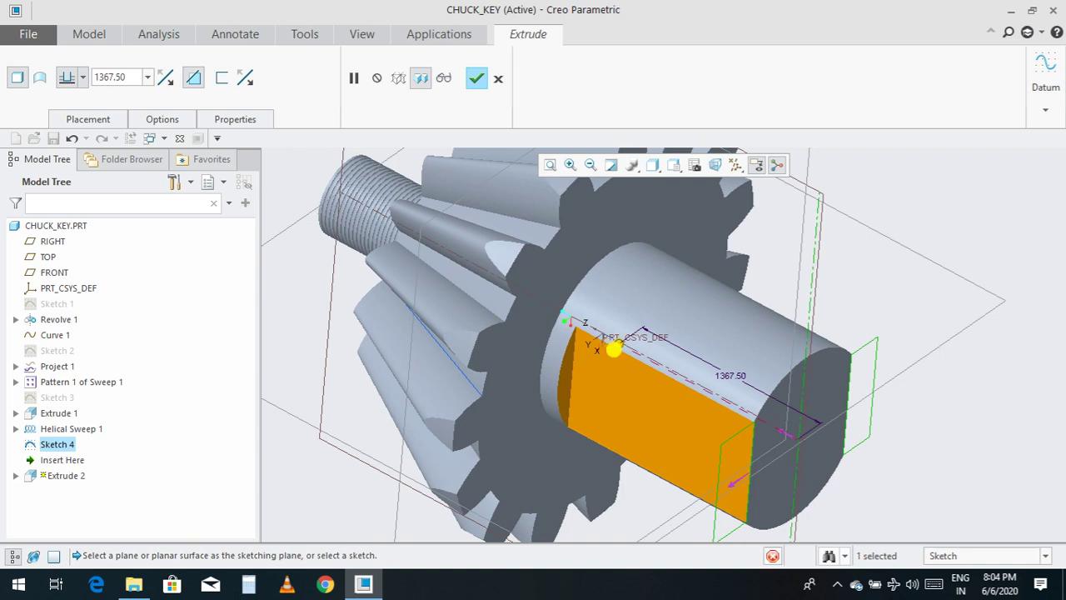
left_click(478, 79)
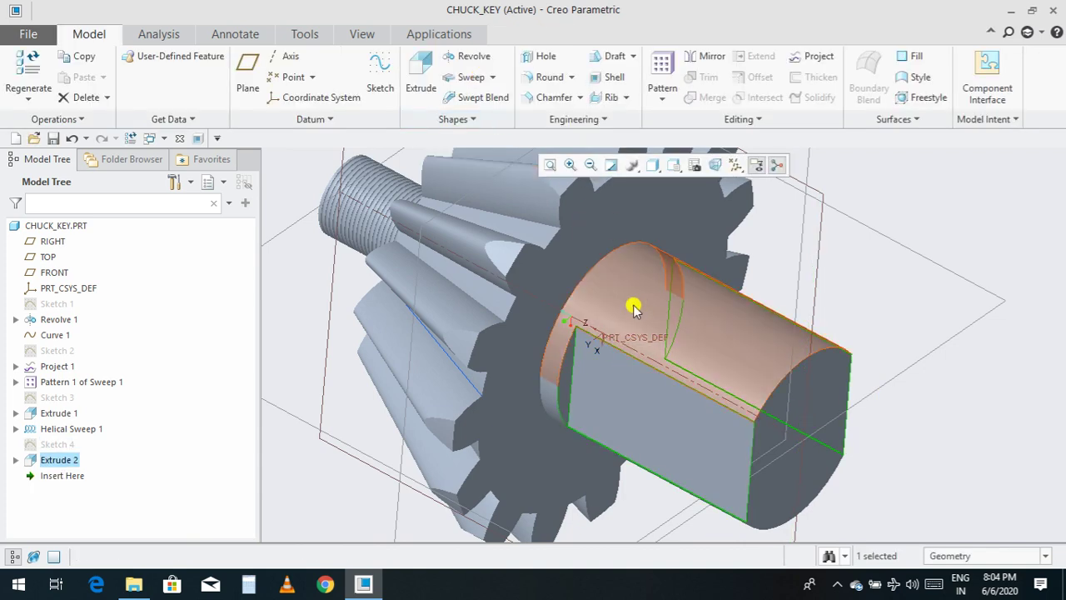
key("ctrl+d")
left_click(885, 436)
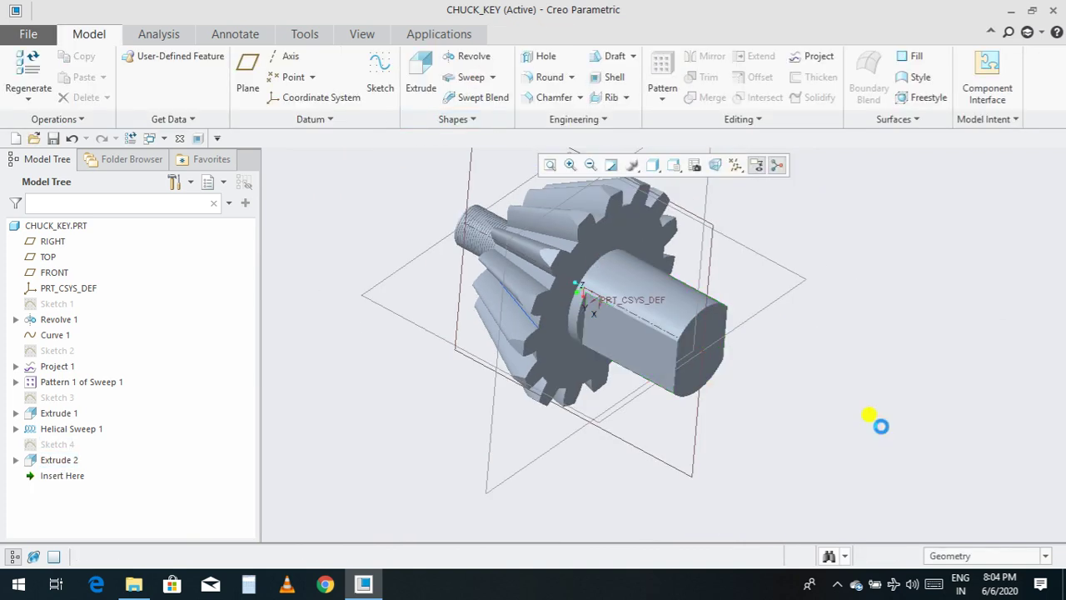
key("ctrl+s")
Step: Sketch a circle about 543 in diameter on the large shaft's axis, about 770 from the gear face, on the lengthwise datum plane
scroll(664, 334, "down", 3)
scroll(908, 396, "up", 3)
middle_click_drag(926, 400, 685, 400)
scroll(685, 400, "up", 2)
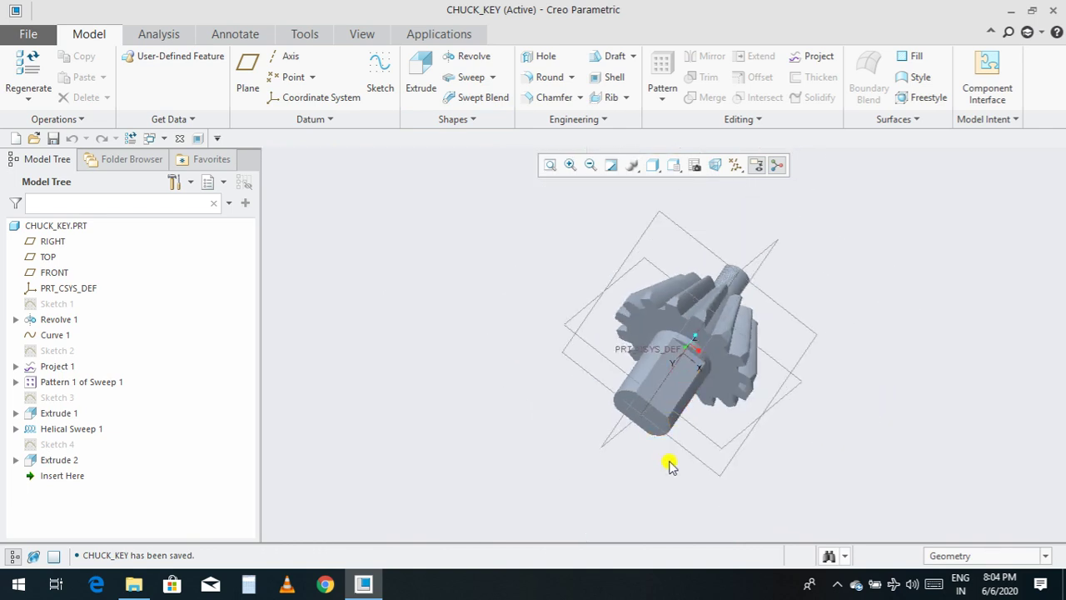
left_click(699, 464)
left_click(722, 390)
left_click(694, 165)
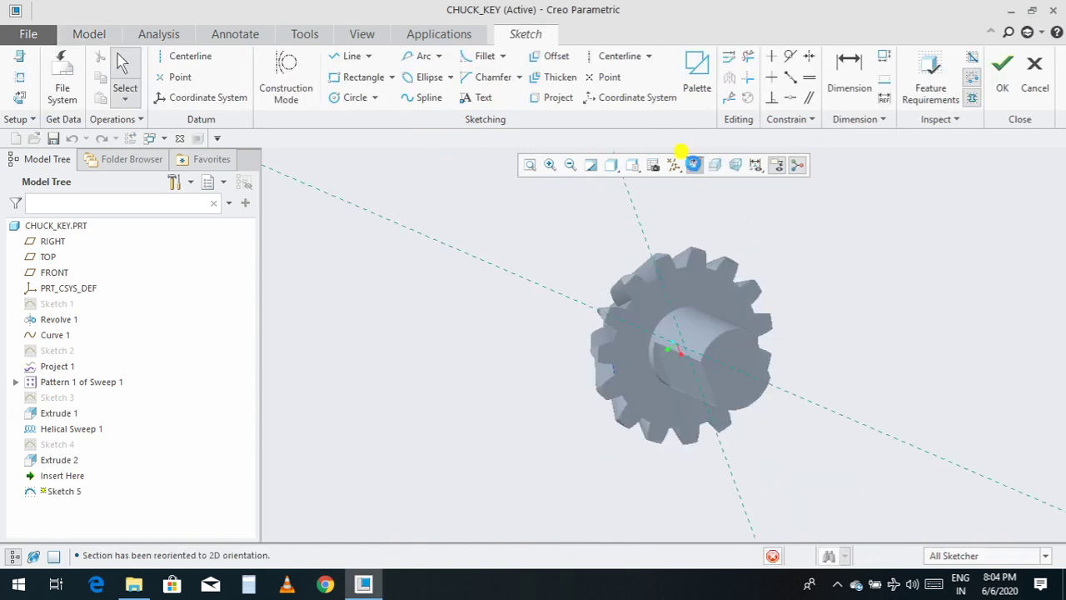
left_click(349, 102)
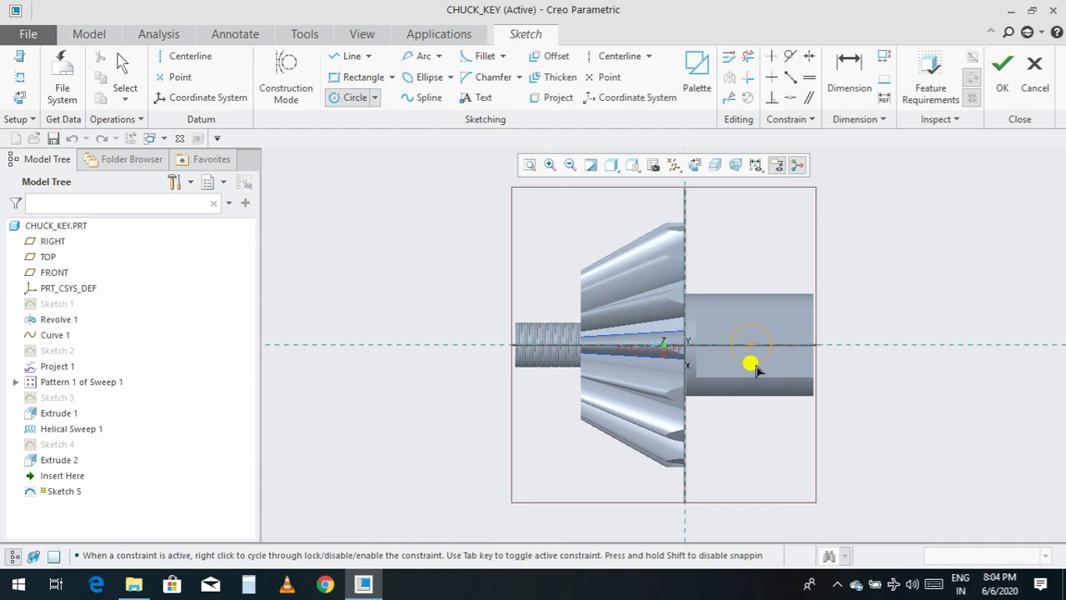
left_click(760, 374)
middle_click(873, 225)
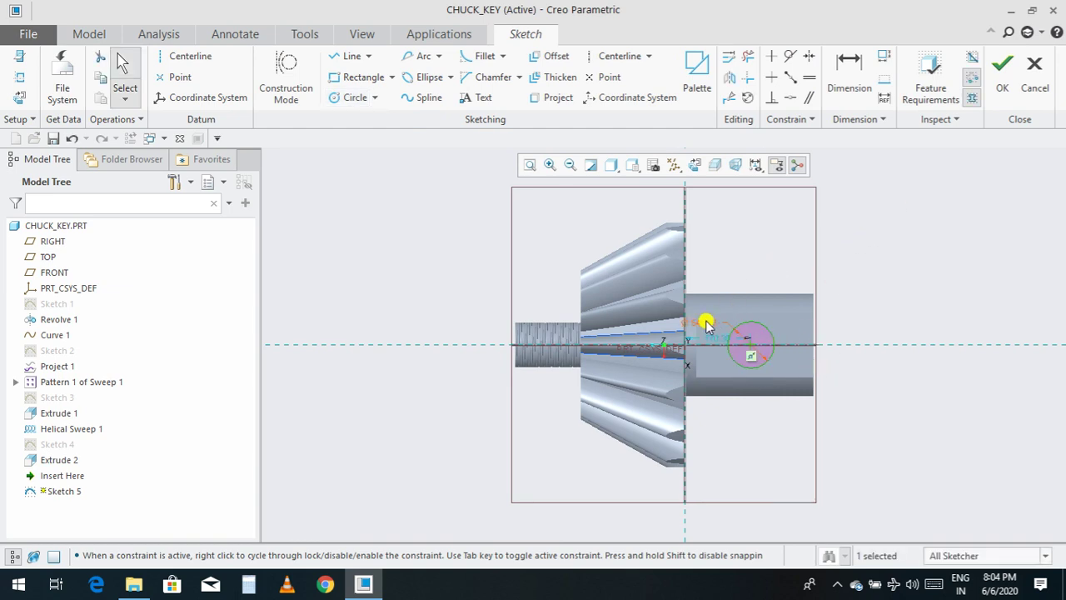
Step: Set the circle's diameter to 500 and accept the sketch
scroll(750, 350, "down", 5)
double_click(635, 247)
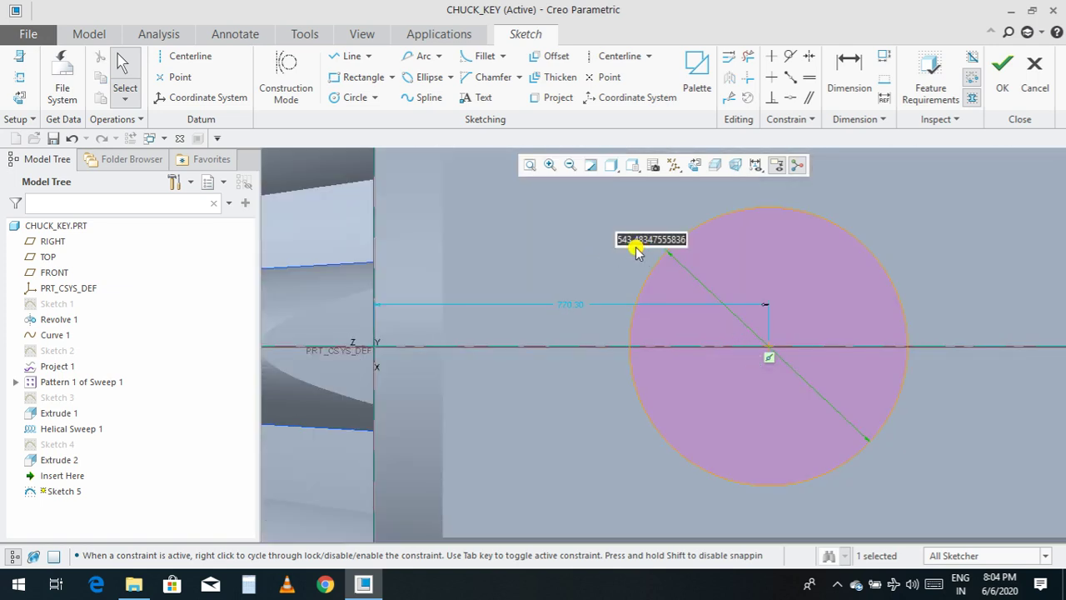
type("500")
key("Return")
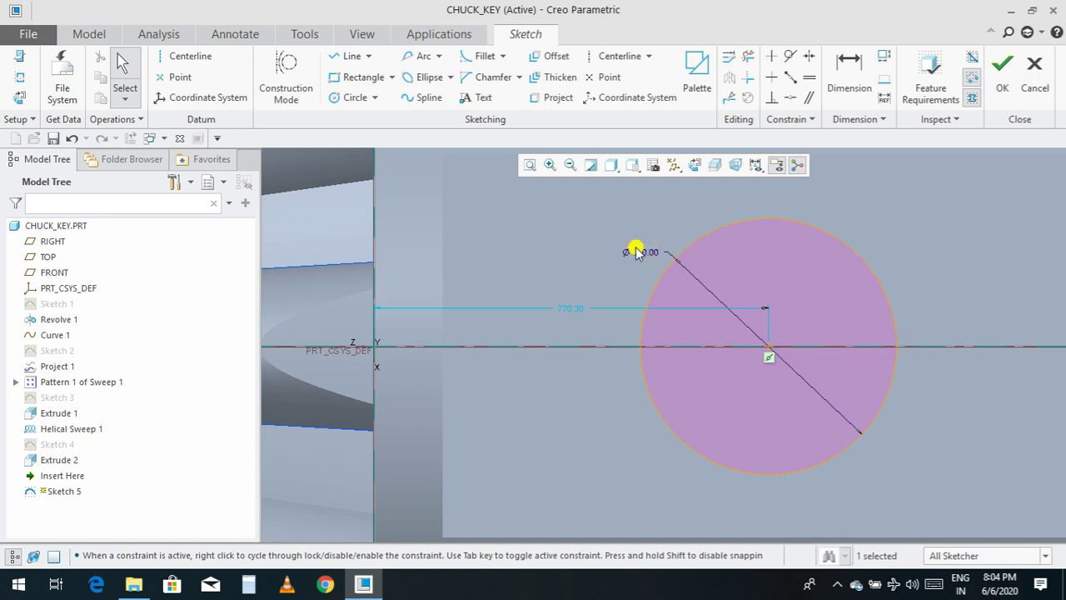
left_click(1003, 65)
Step: Cut the circle through the large shaft symmetrically about the sketch plane to a total depth of 3488.44, and save the part
left_click(422, 77)
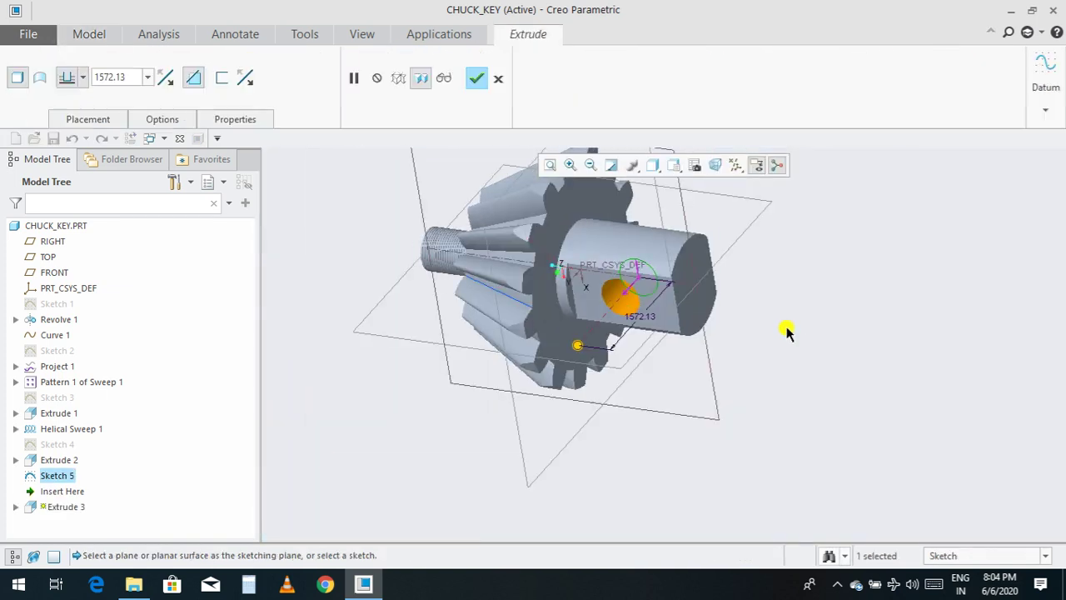
left_click(83, 77)
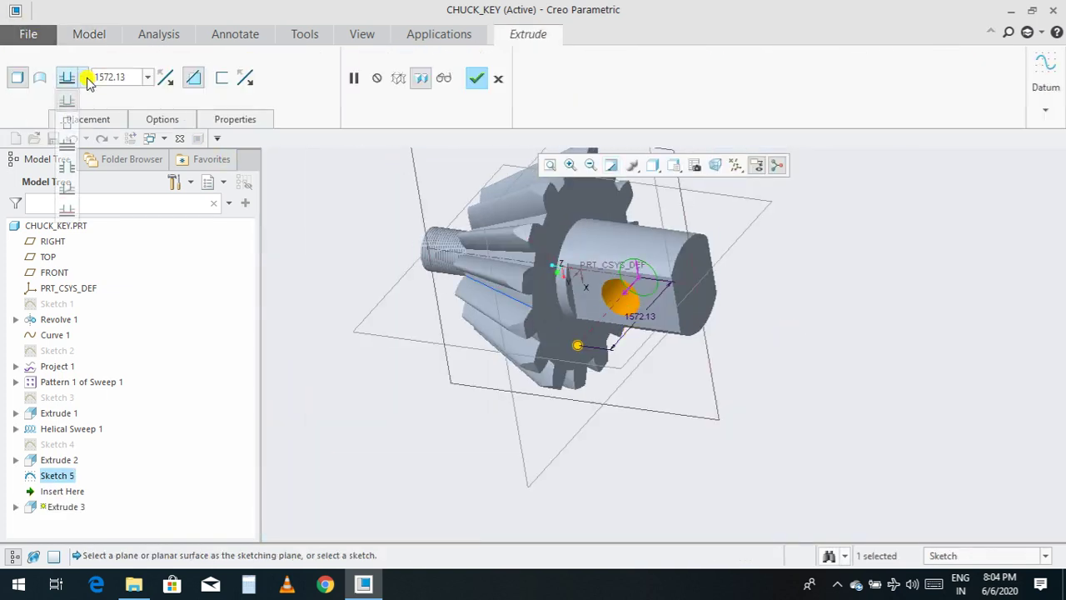
left_click(66, 125)
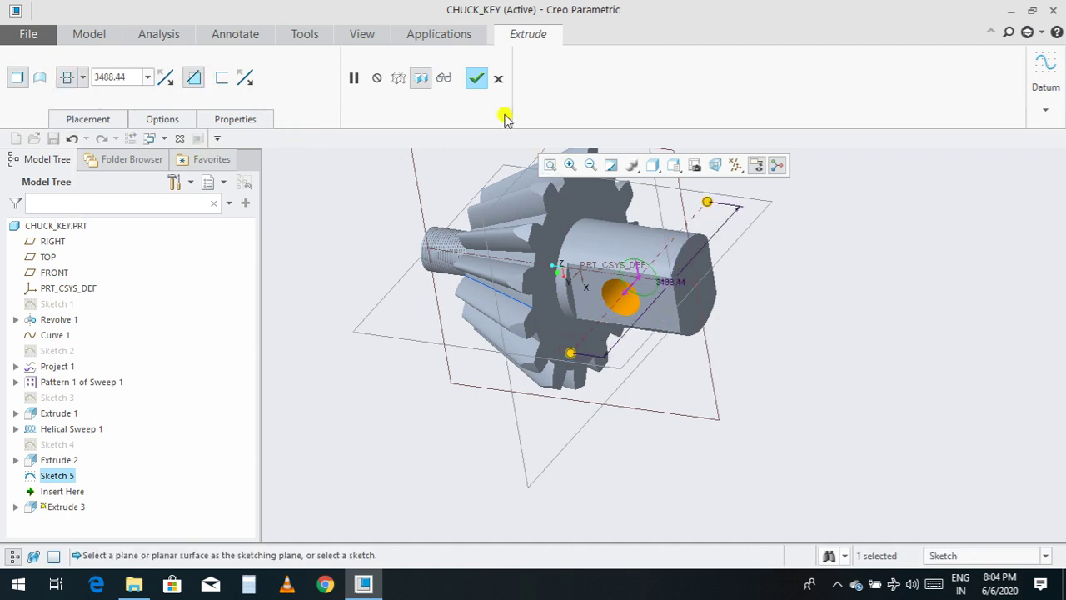
left_click(482, 80)
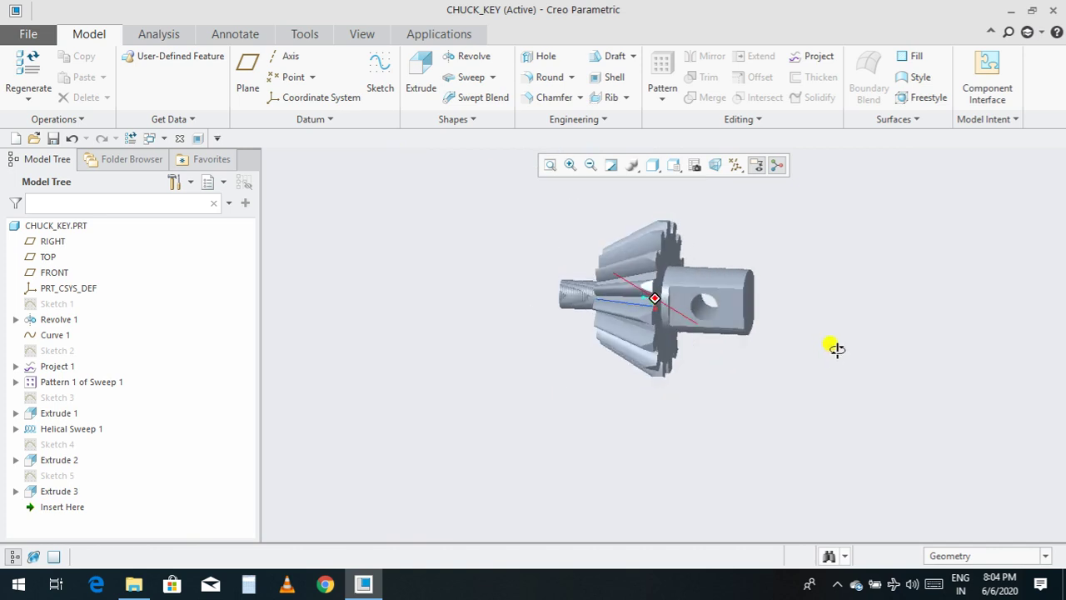
middle_click_drag(825, 337, 827, 355)
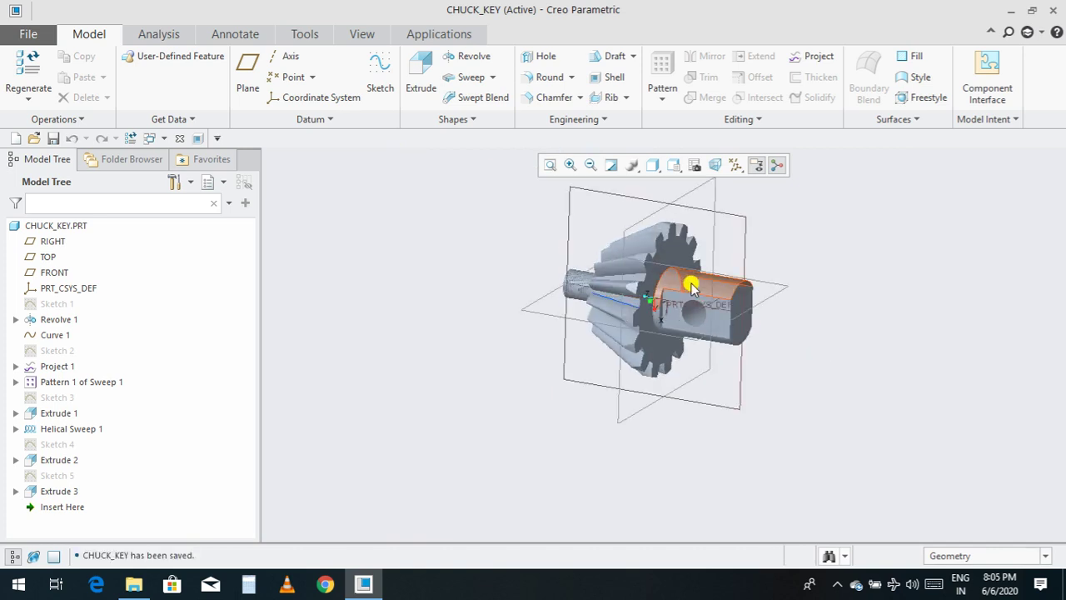
Step: Choose the red appearance and select the gear's small toothed end face to receive it
scroll(712, 374, "down", 6)
scroll(708, 379, "up", 5)
middle_click_drag(730, 400, 750, 414)
scroll(714, 355, "down", 2)
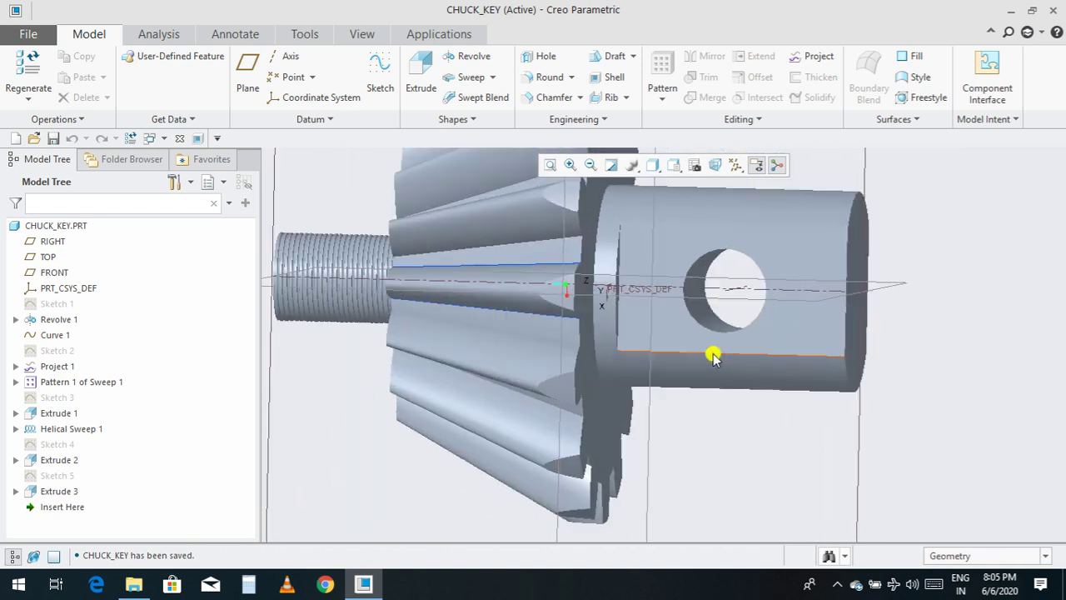
middle_click_drag(709, 448, 804, 433)
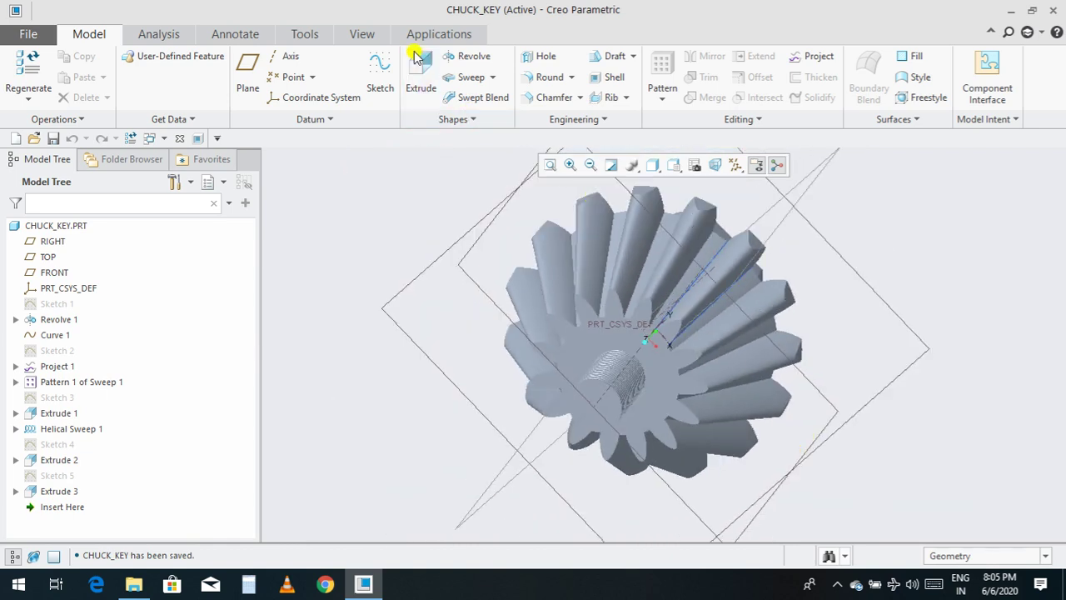
left_click(356, 35)
left_click(164, 96)
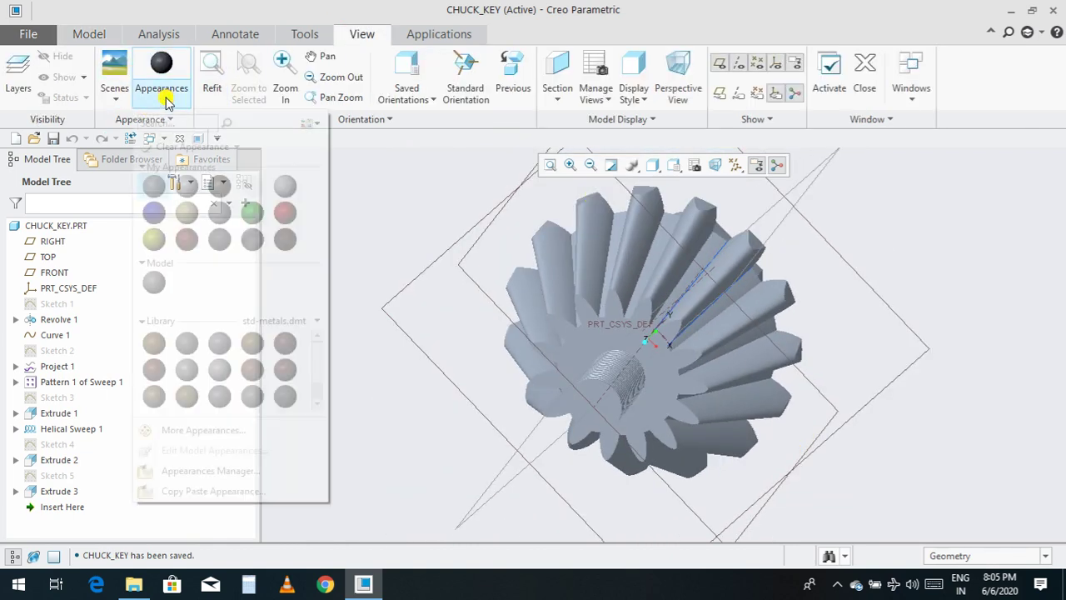
left_click(286, 213)
scroll(588, 326, "up", 1)
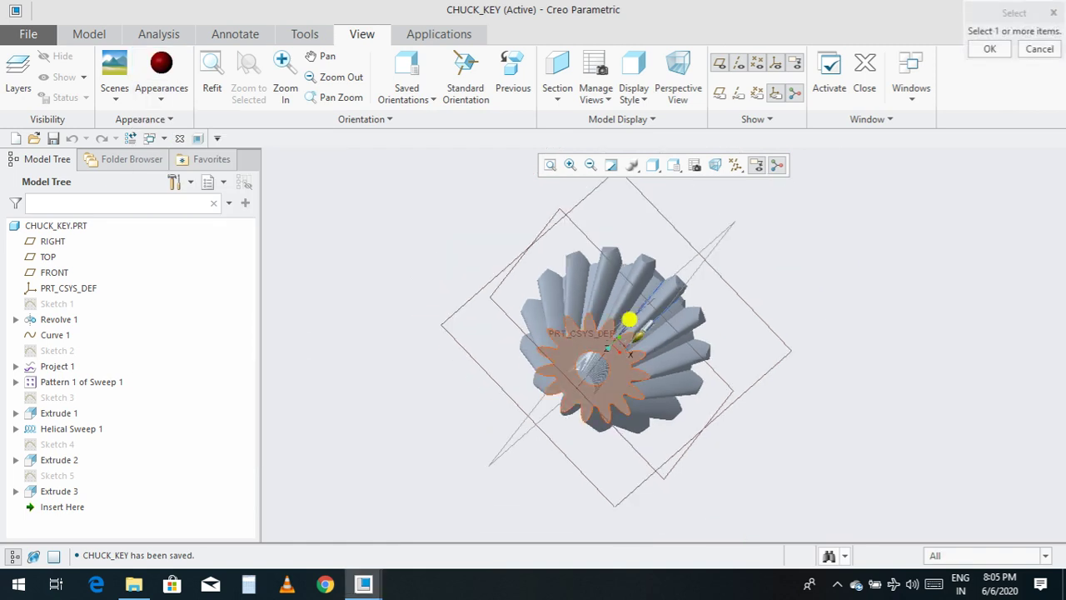
scroll(583, 321, "down", 4)
left_click(586, 327)
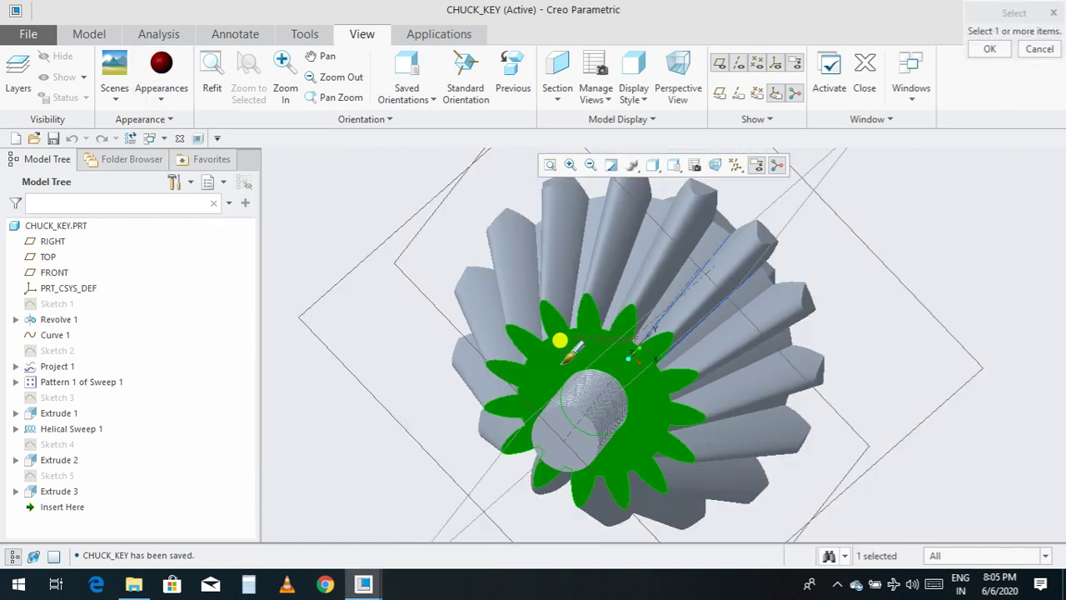
Step: Select the gear's large and small end faces together and apply the red appearance to them
scroll(566, 338, "up", 5)
middle_click_drag(567, 337, 773, 392)
scroll(583, 362, "down", 2)
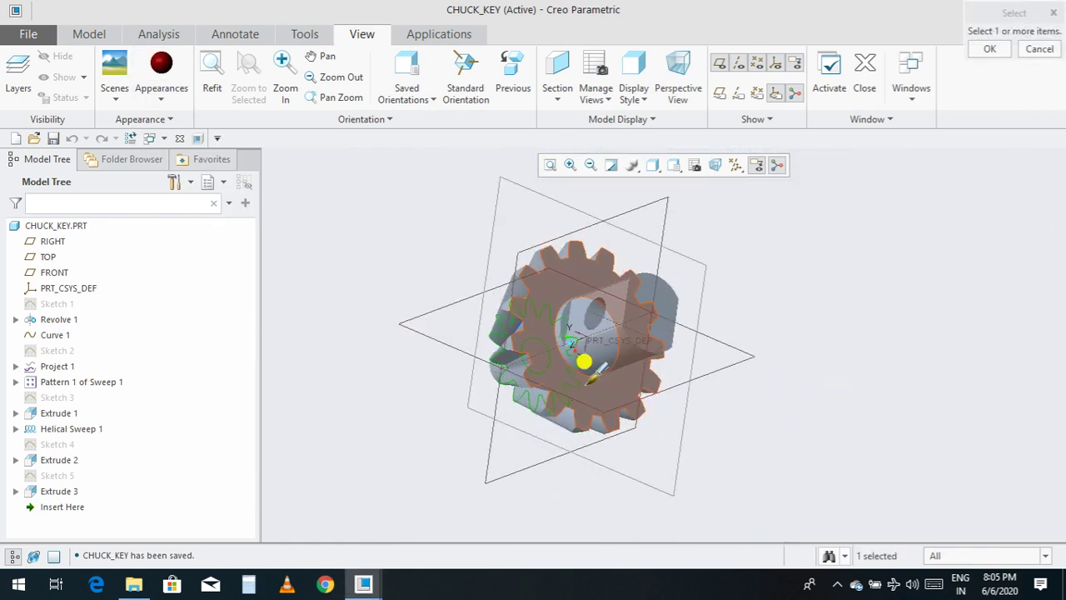
middle_click_drag(654, 376, 838, 393)
scroll(774, 417, "up", 3)
scroll(845, 385, "down", 1)
scroll(652, 376, "down", 2)
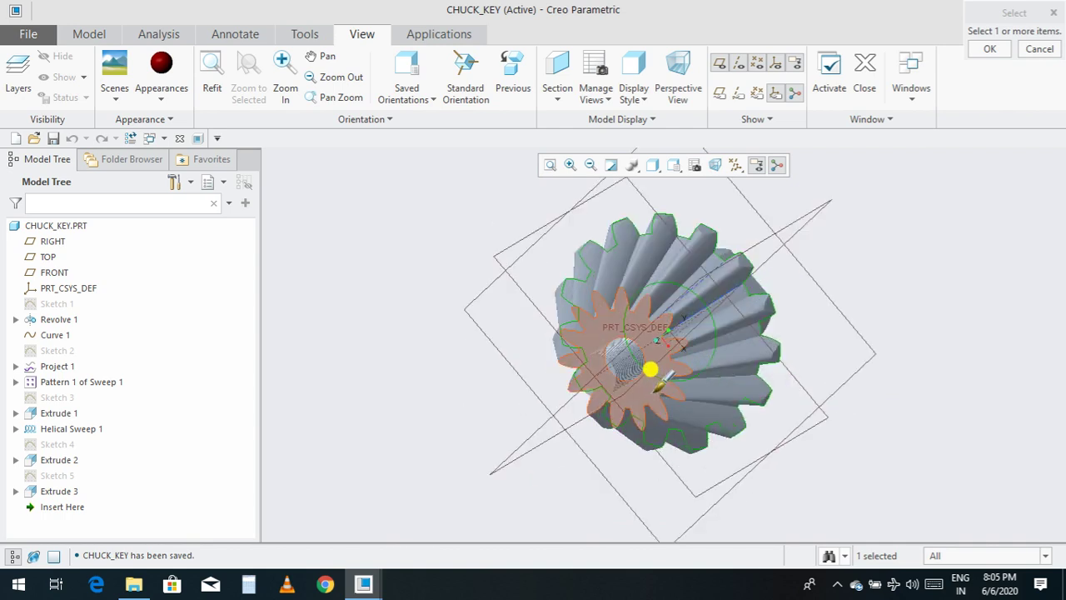
left_click(827, 79)
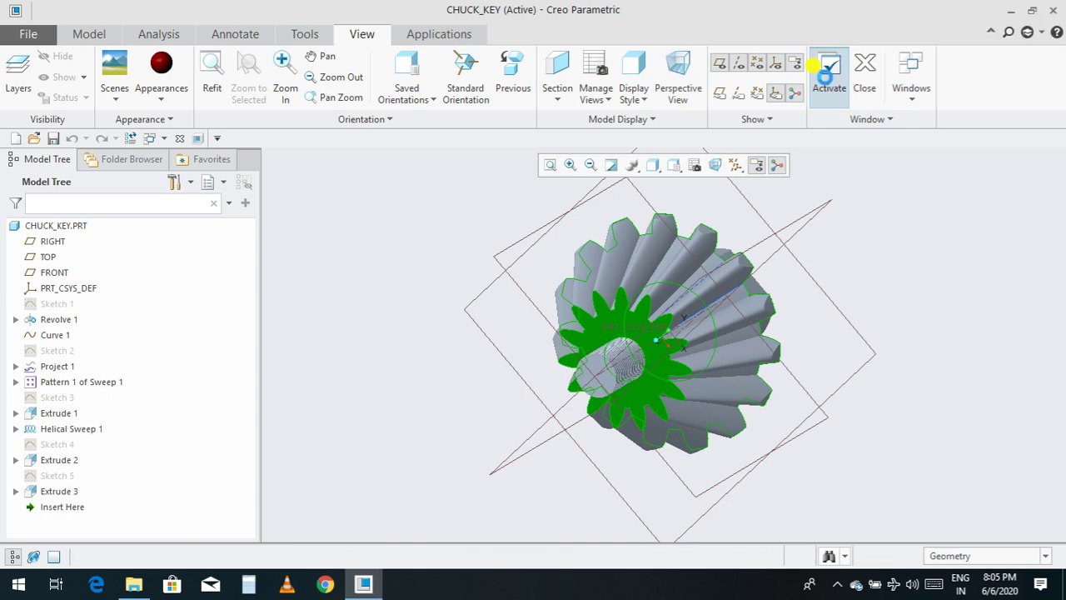
Step: Choose the red appearance again and select the outer surface of one gear tooth
scroll(714, 404, "up", 2)
scroll(569, 312, "down", 4)
scroll(545, 316, "up", 3)
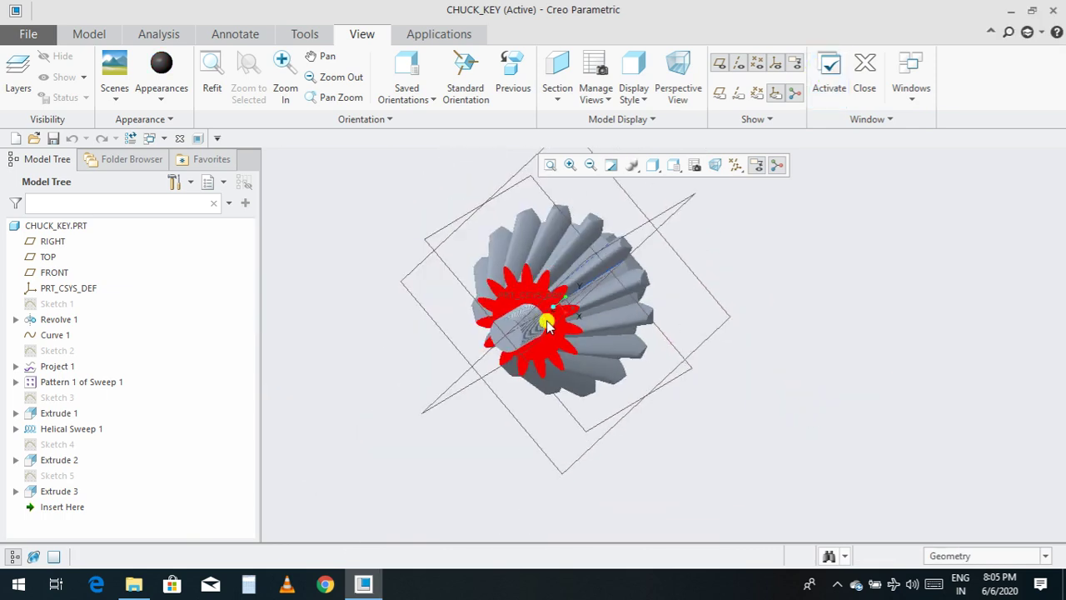
scroll(533, 309, "down", 4)
scroll(553, 319, "up", 4)
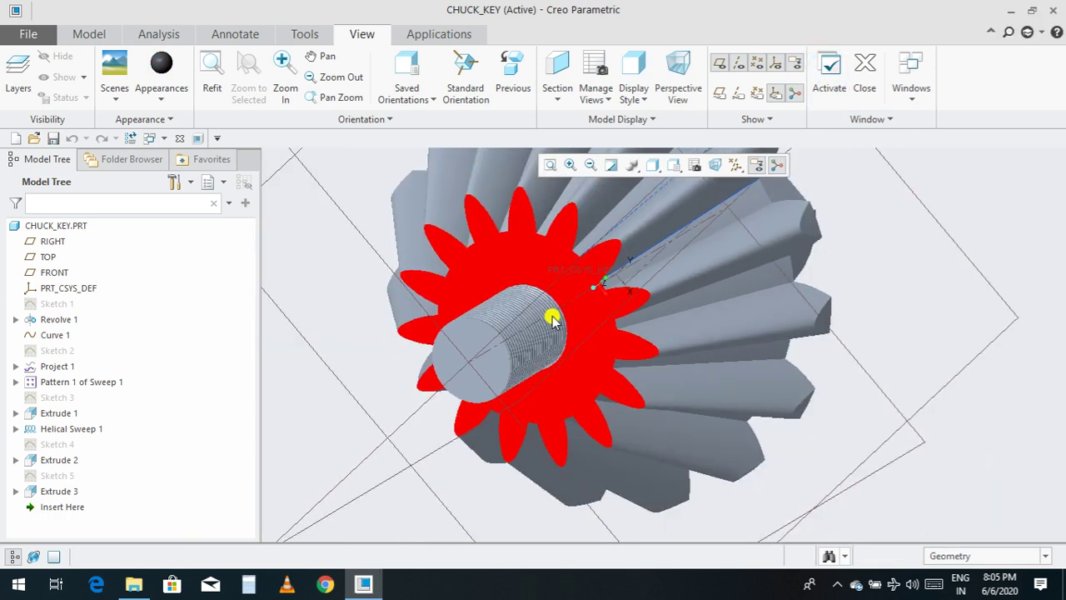
left_click(158, 106)
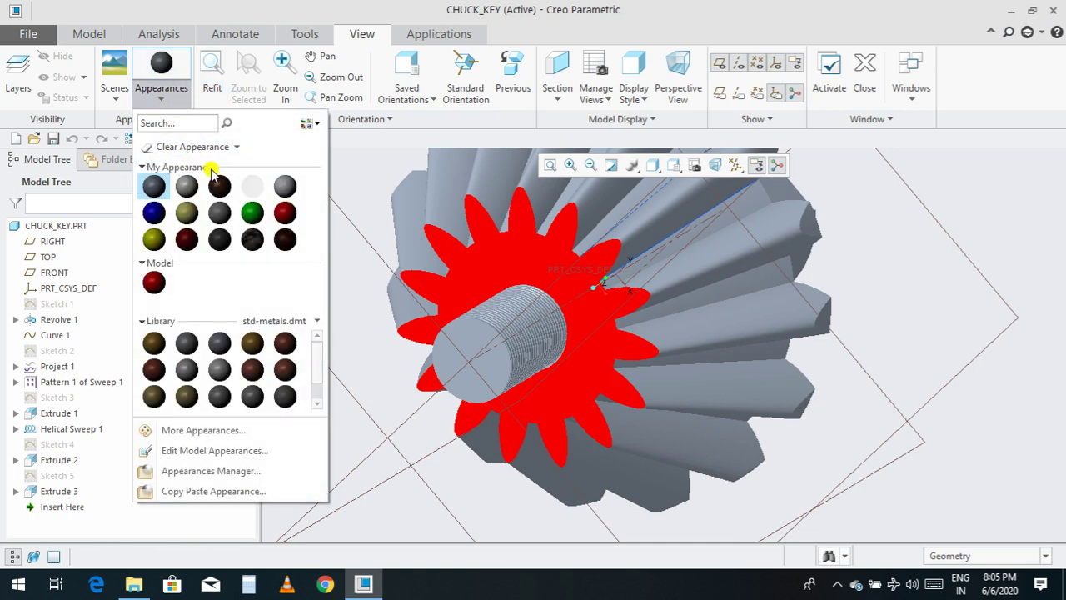
left_click(288, 212)
scroll(638, 309, "up", 2)
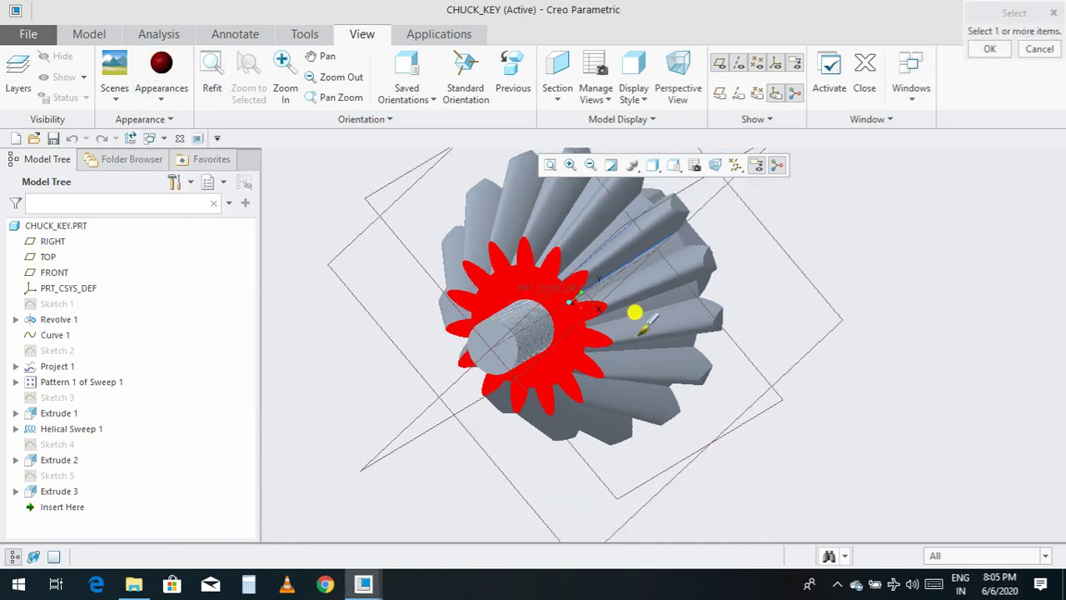
middle_click_drag(852, 358, 832, 400)
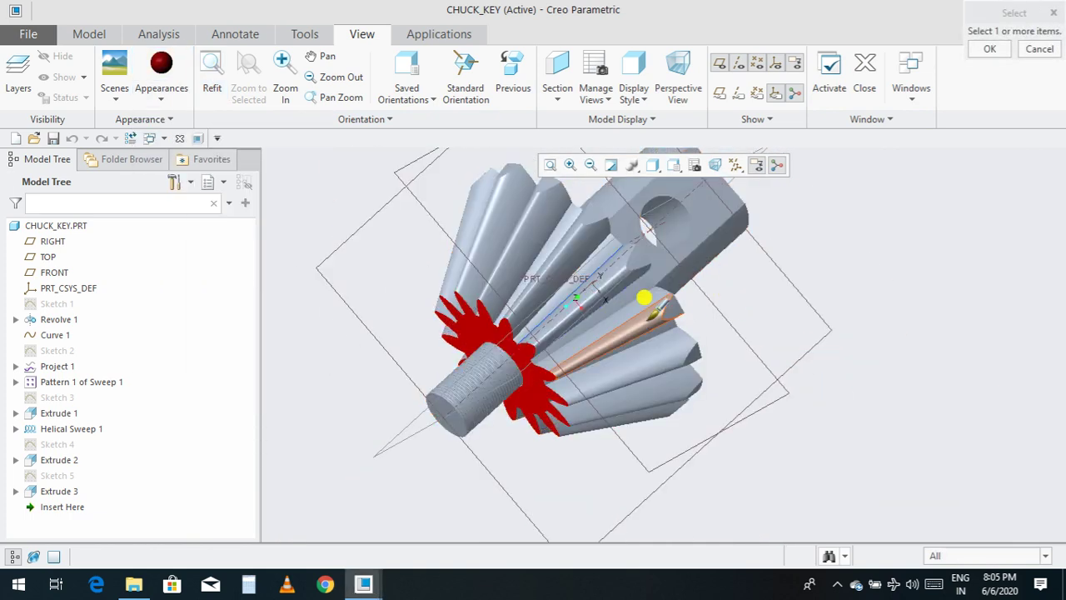
left_click(639, 297)
Step: Add the outer surfaces of five more teeth, working around the gear in one direction, to the appearance selection
scroll(638, 298, "down", 3)
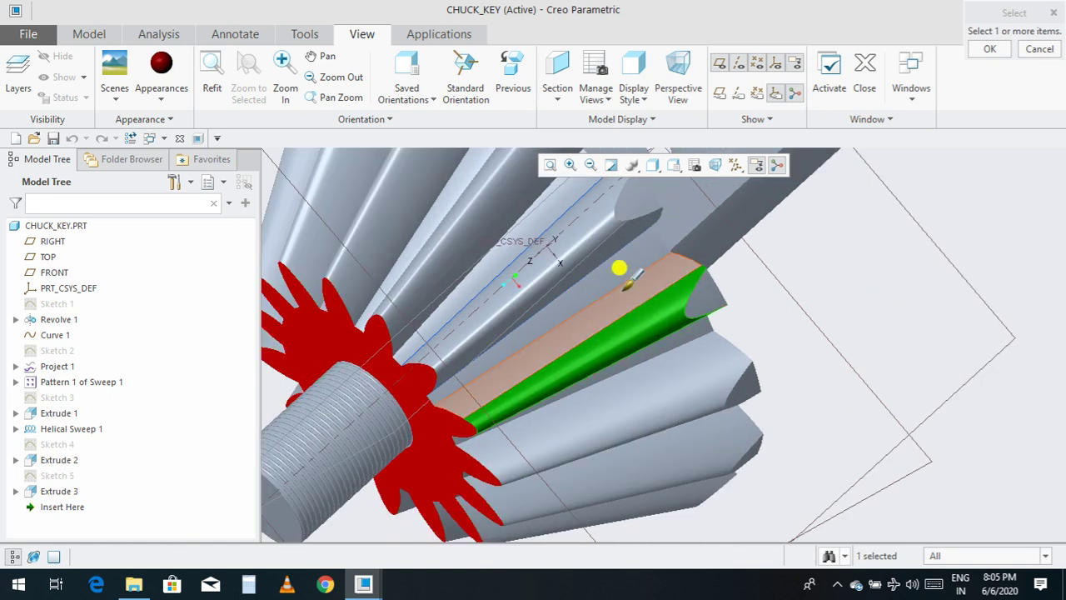
left_click(593, 222, "ctrl")
scroll(578, 222, "up", 4)
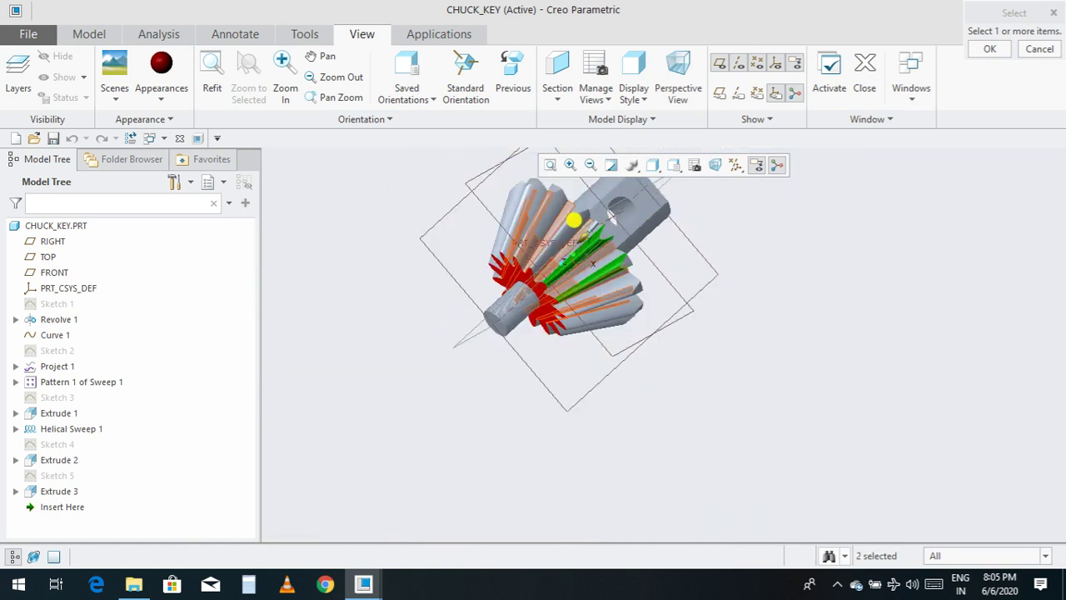
left_click(561, 208, "ctrl")
scroll(561, 208, "down", 5)
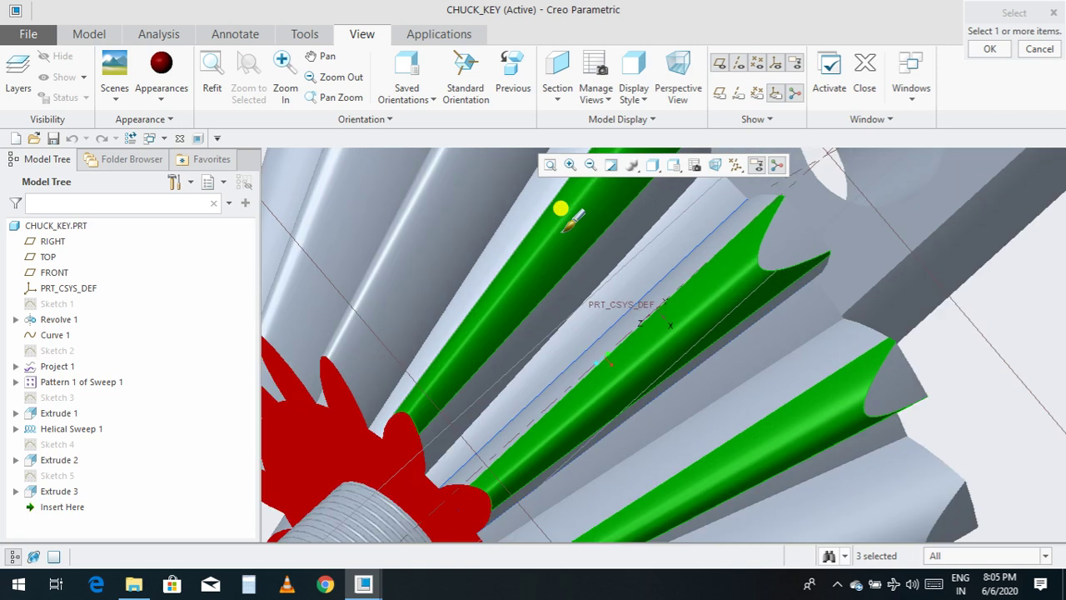
scroll(561, 209, "up", 4)
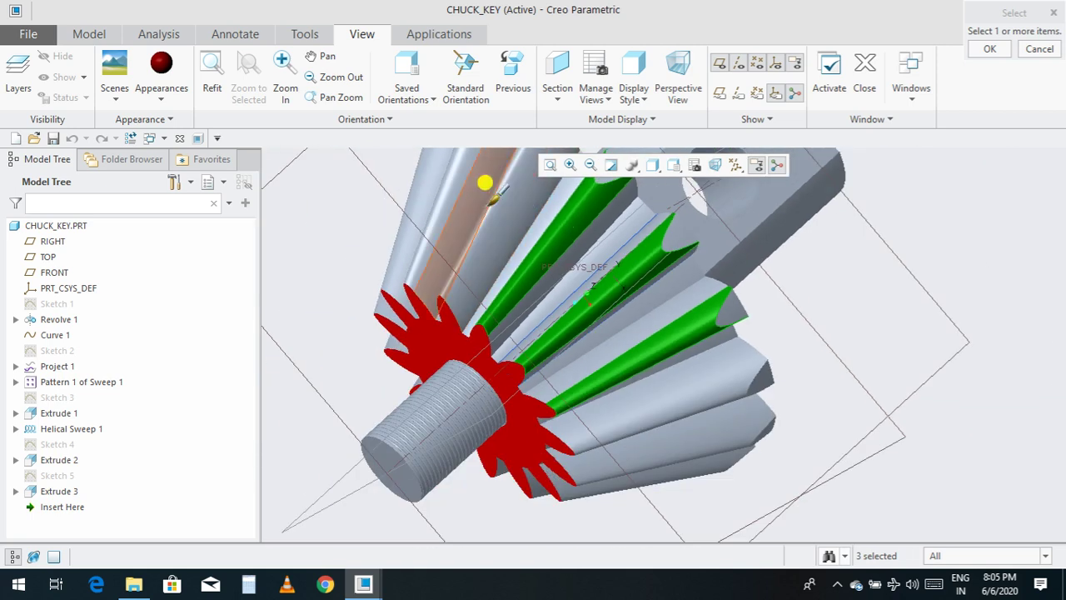
left_click(488, 184, "ctrl")
left_click(442, 194, "ctrl")
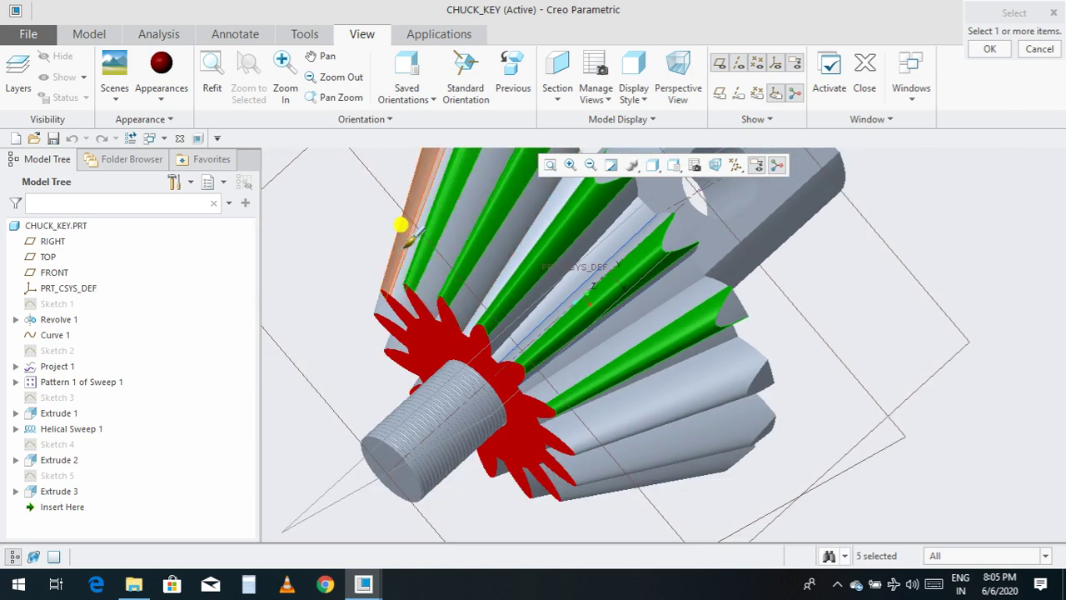
left_click(400, 227, "ctrl")
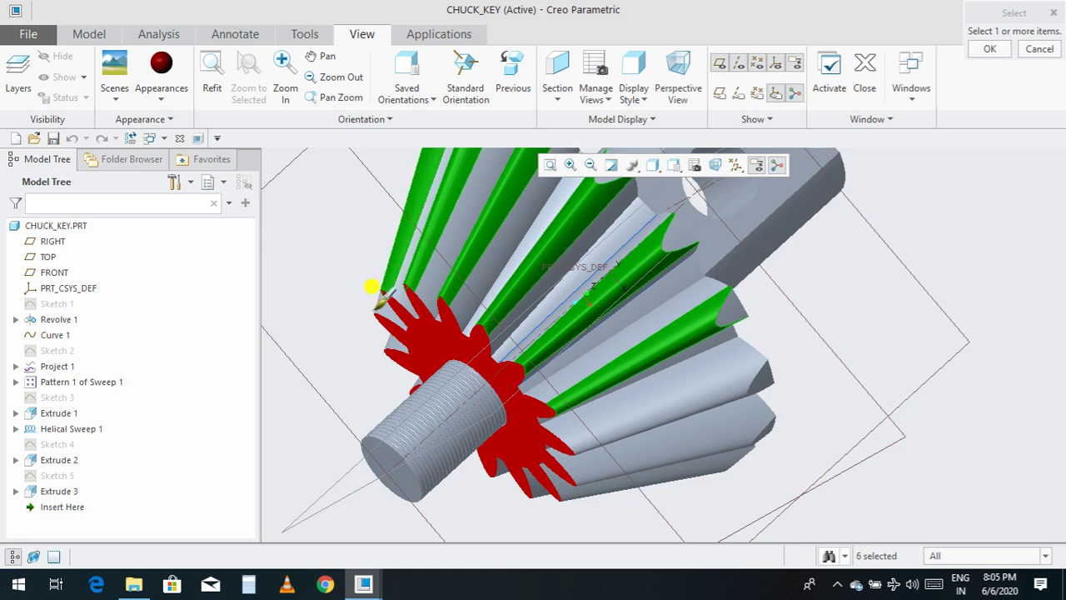
Step: Add the outer surfaces of four more teeth, continuing around the gear, to the red appearance selection
scroll(621, 331, "up", 2)
scroll(653, 364, "down", 3)
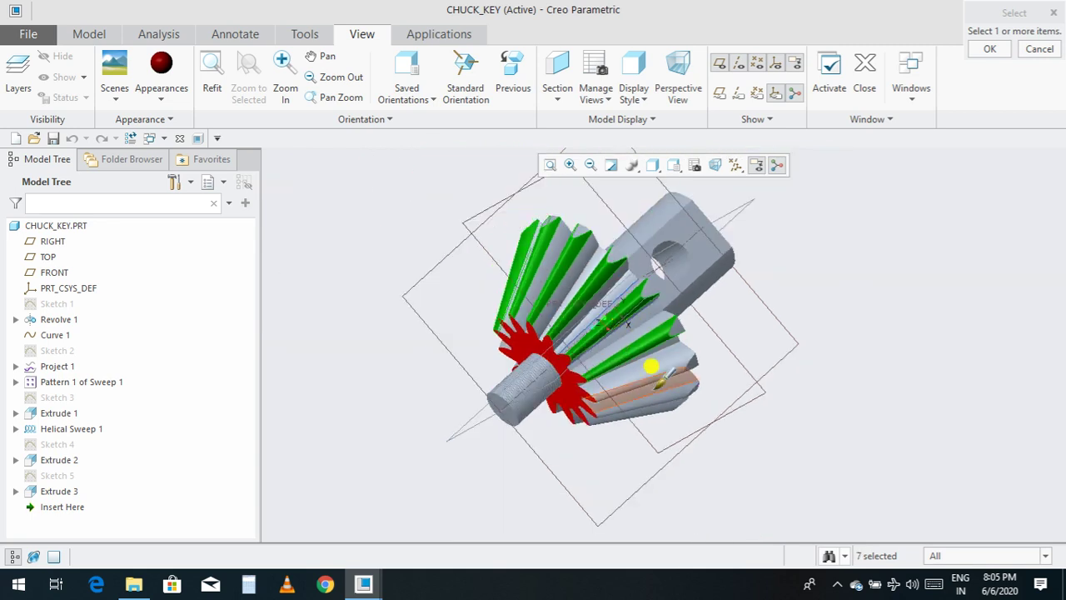
scroll(616, 348, "up", 3)
left_click(632, 406, "ctrl")
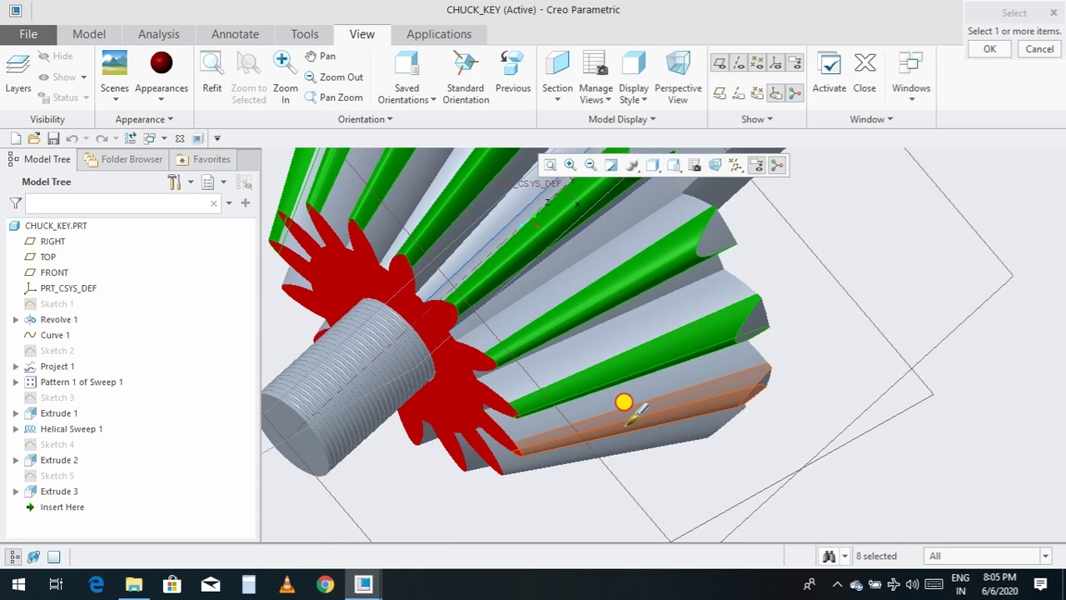
left_click(624, 407, "ctrl")
left_click(631, 423, "ctrl")
Step: Add the outer surfaces of the next four unselected teeth on the other side of the gear to the selection
scroll(631, 419, "down", 3)
middle_click_drag(695, 436, 606, 356)
scroll(697, 362, "up", 3)
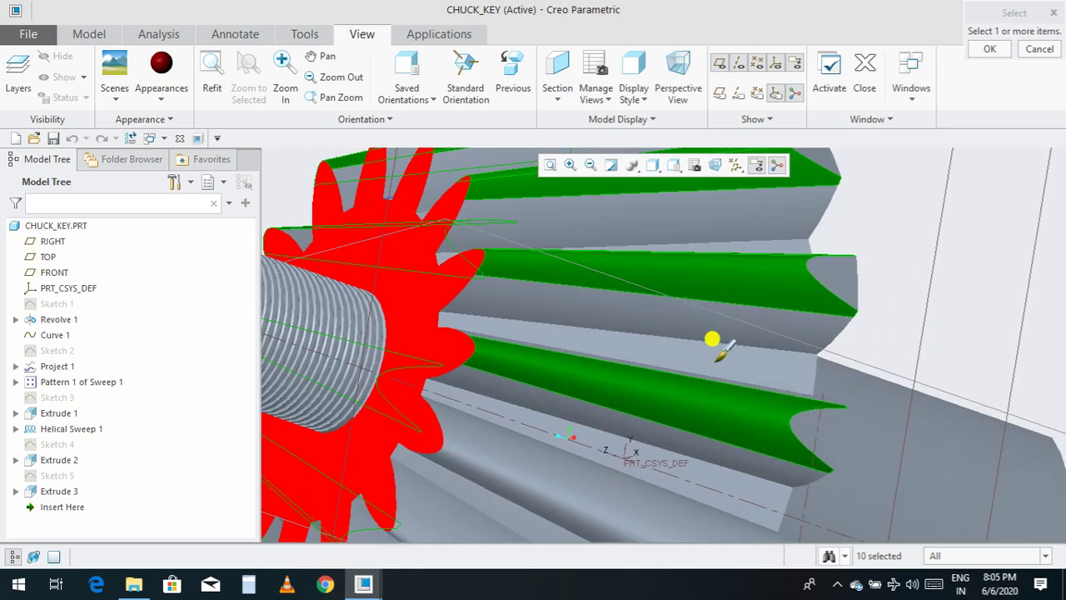
scroll(712, 338, "up", 2)
scroll(661, 352, "down", 5)
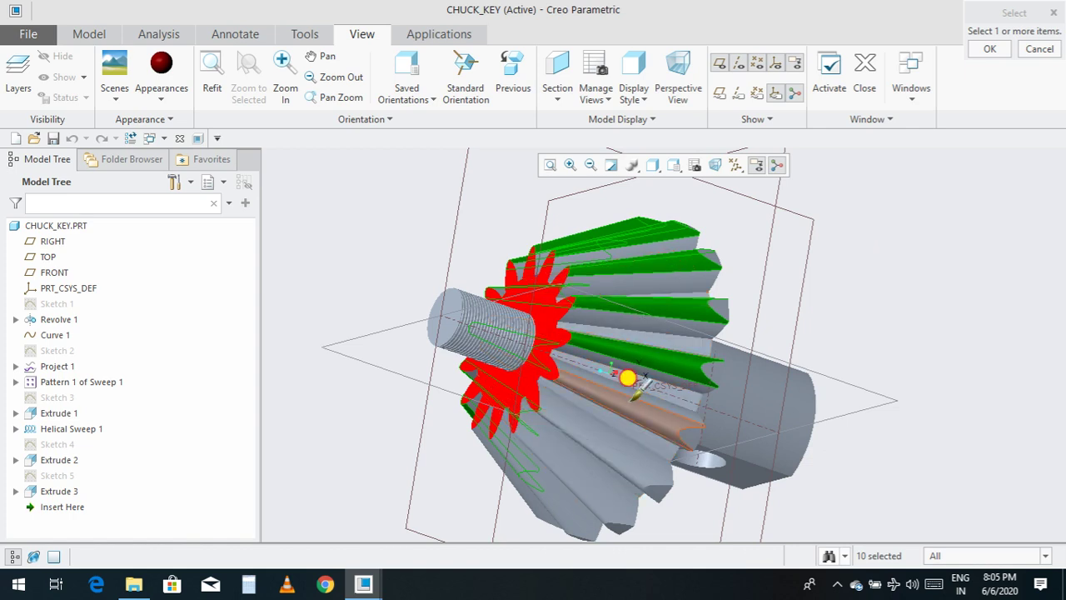
left_click(627, 378, "ctrl")
left_click(607, 450, "ctrl")
left_click(600, 494, "ctrl")
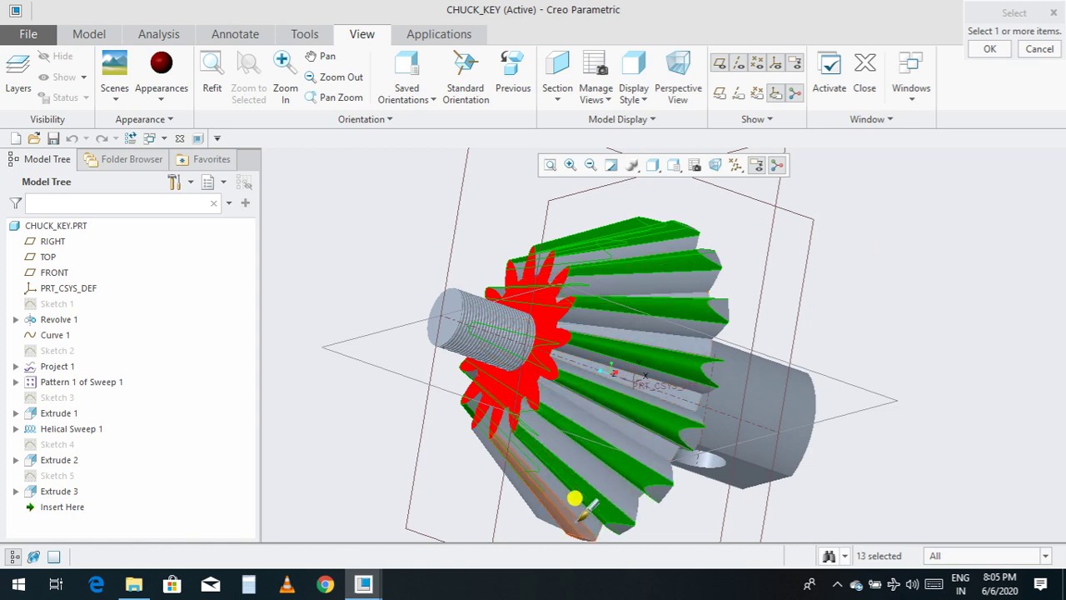
left_click(578, 500, "ctrl")
Step: Add the last unselected tooth's outer surface and apply the red appearance to all the selected teeth
scroll(562, 480, "down", 3)
middle_click_drag(564, 466, 767, 404)
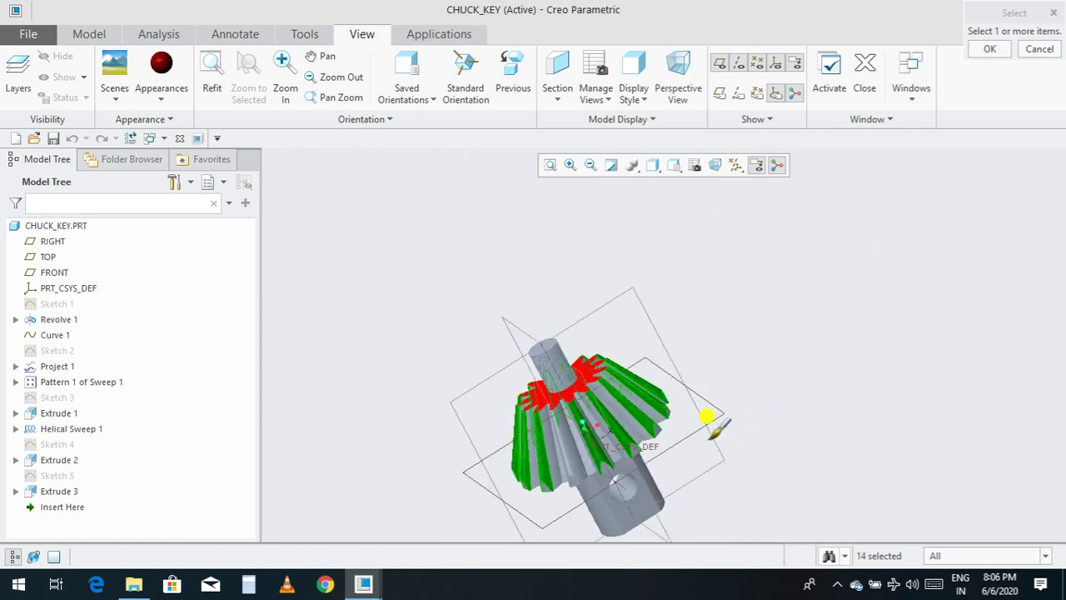
scroll(539, 439, "up", 5)
left_click(507, 442, "ctrl")
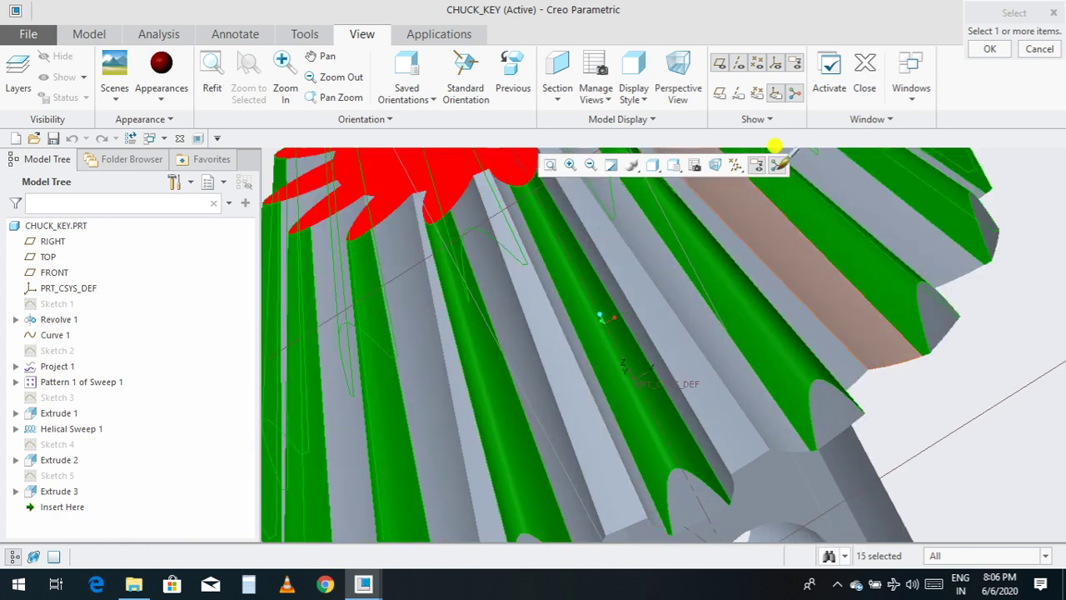
left_click(830, 90)
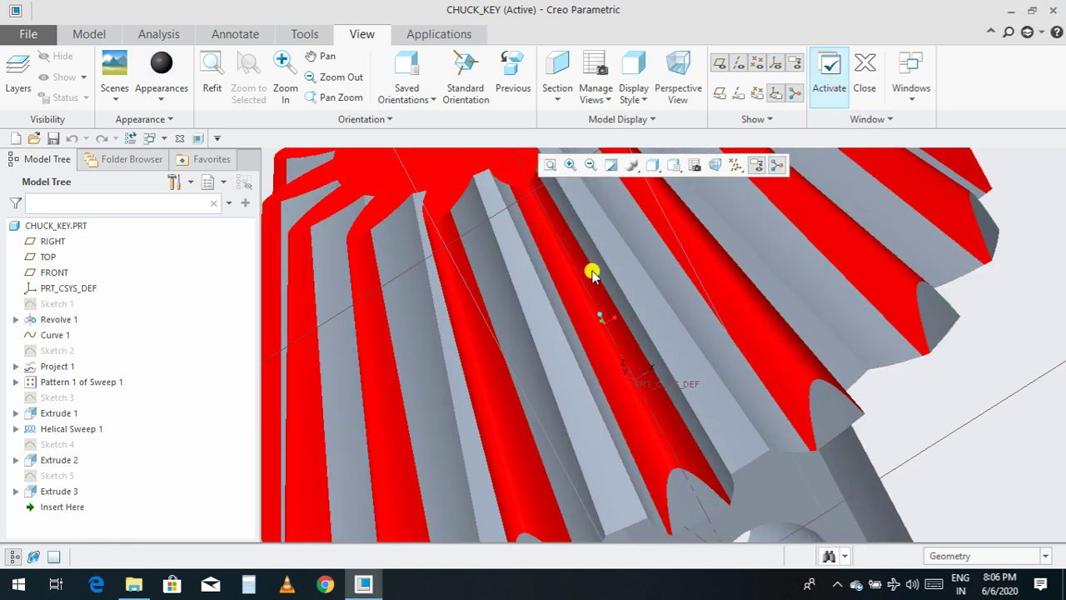
Step: Apply the blue appearance to the gear's root surface in the gaps between the teeth
scroll(633, 326, "down", 5)
middle_click_drag(923, 215, 958, 404)
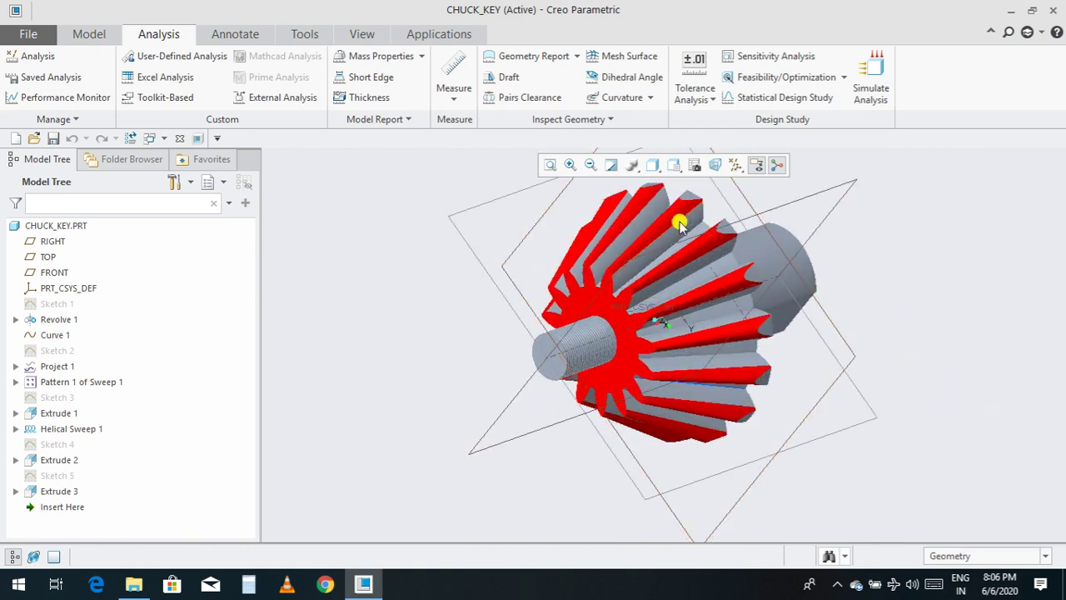
scroll(675, 250, "up", 5)
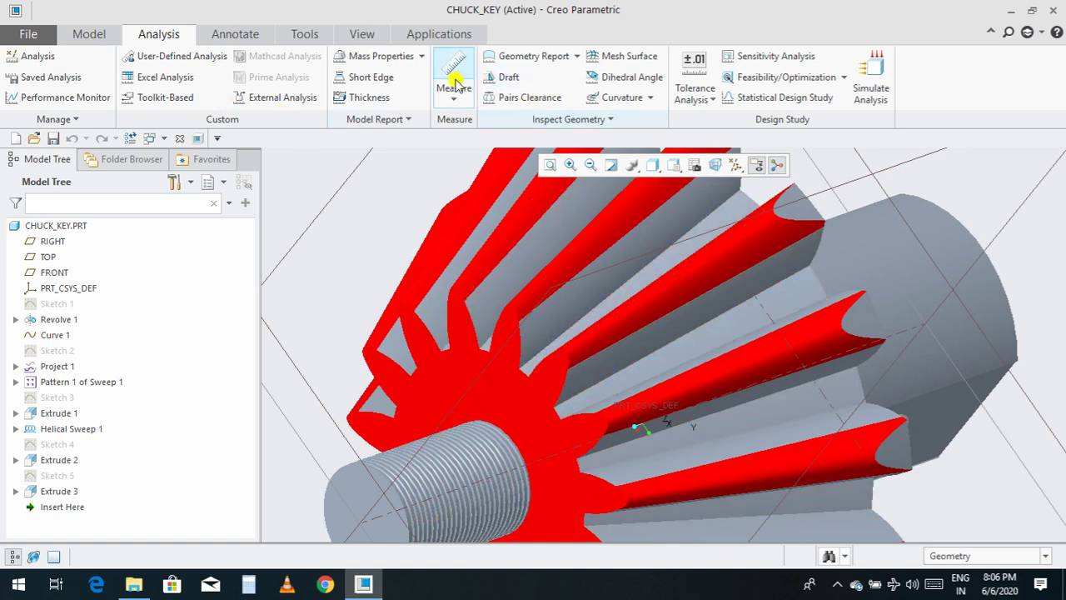
left_click(358, 33)
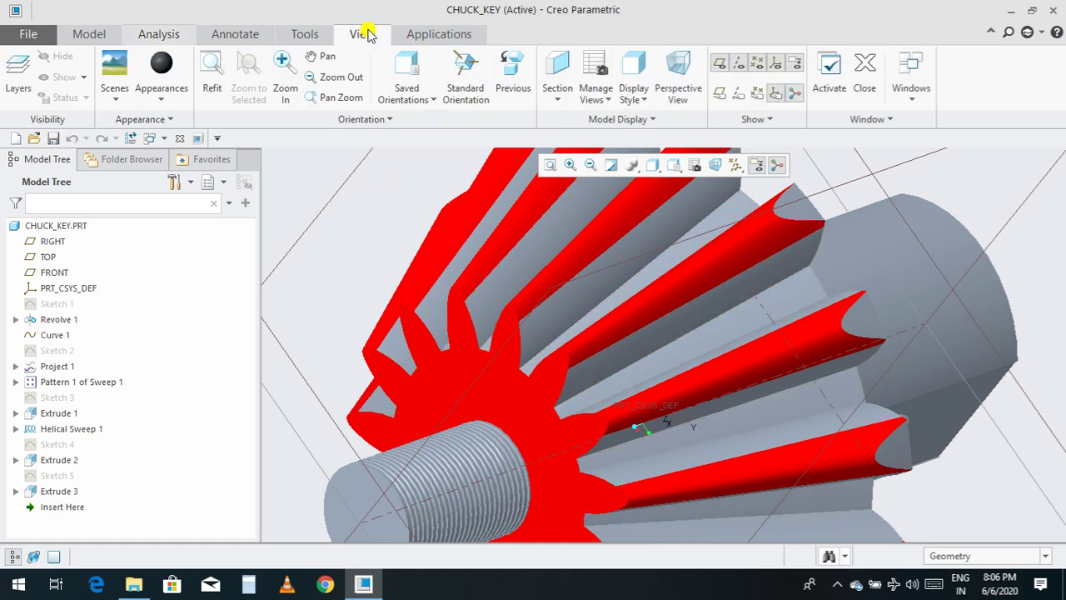
left_click(162, 88)
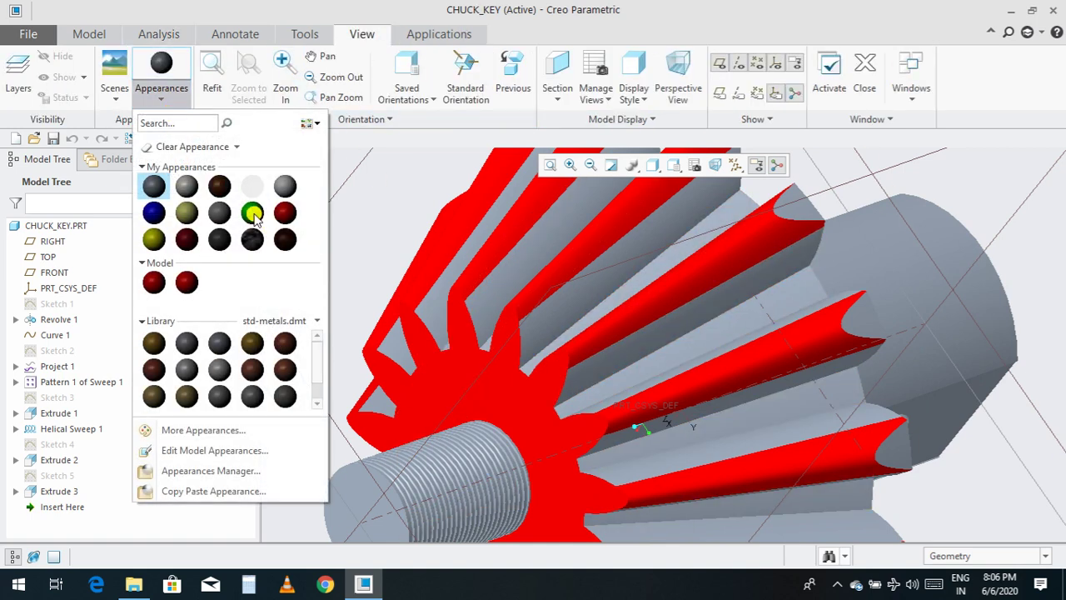
left_click(154, 213)
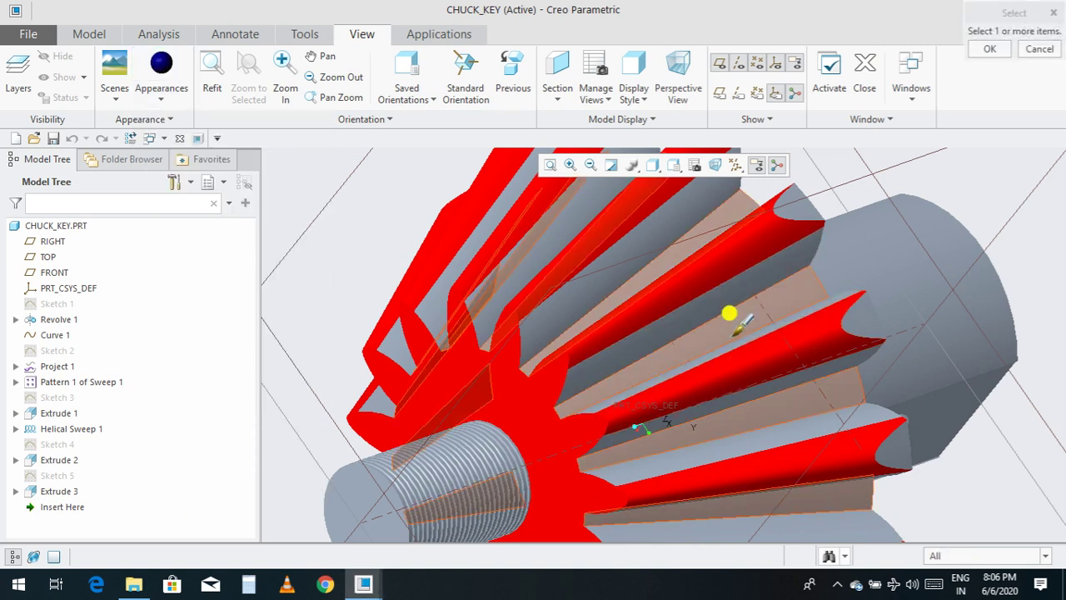
left_click(730, 313)
scroll(730, 311, "down", 5)
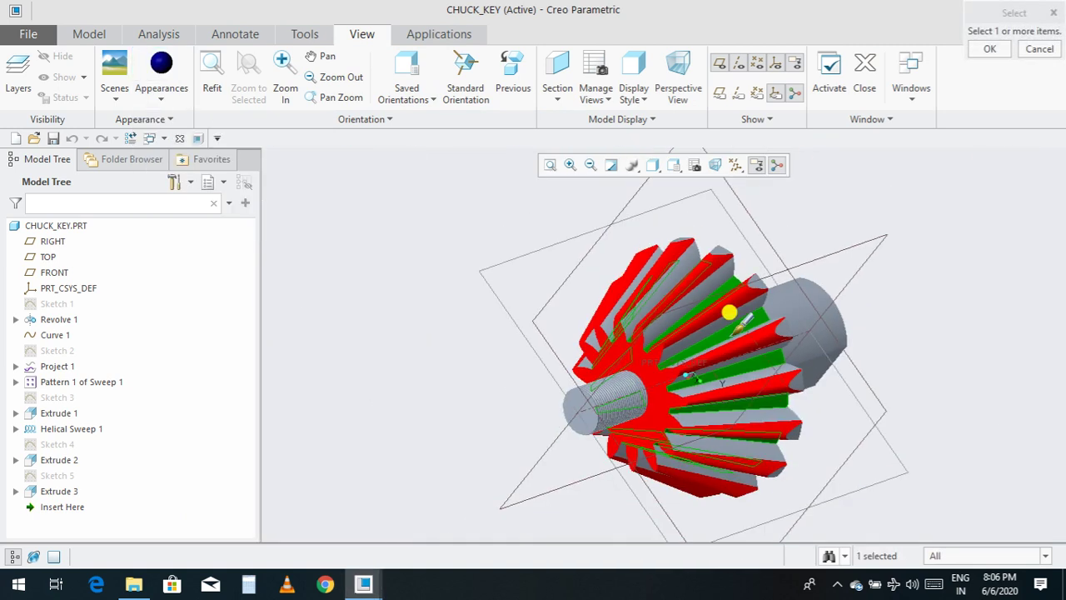
middle_click_drag(959, 356, 973, 365)
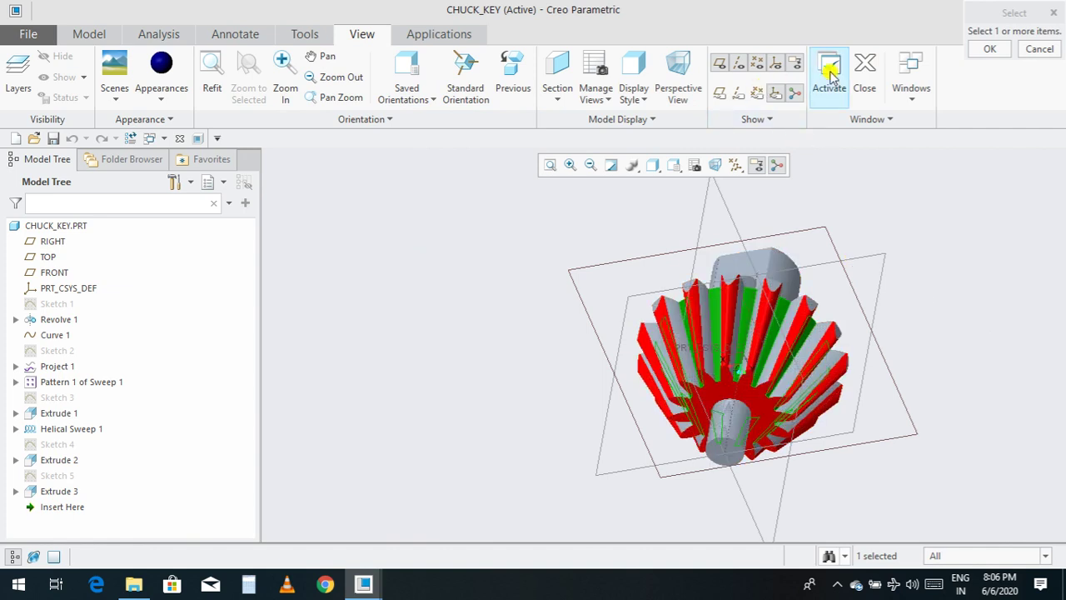
middle_click(841, 163)
Step: Apply the yellow appearance to the sloped tips at the large end of the gear teeth
scroll(834, 441, "up", 6)
scroll(740, 338, "down", 5)
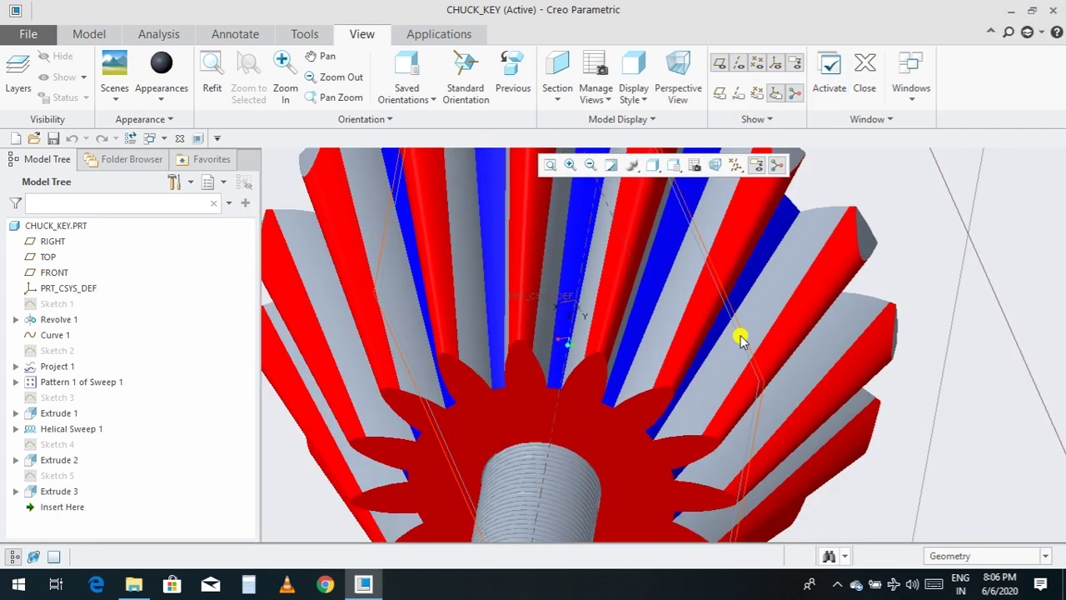
middle_click_drag(966, 354, 902, 331)
scroll(793, 328, "up", 2)
middle_click_drag(814, 328, 872, 368)
scroll(638, 419, "up", 3)
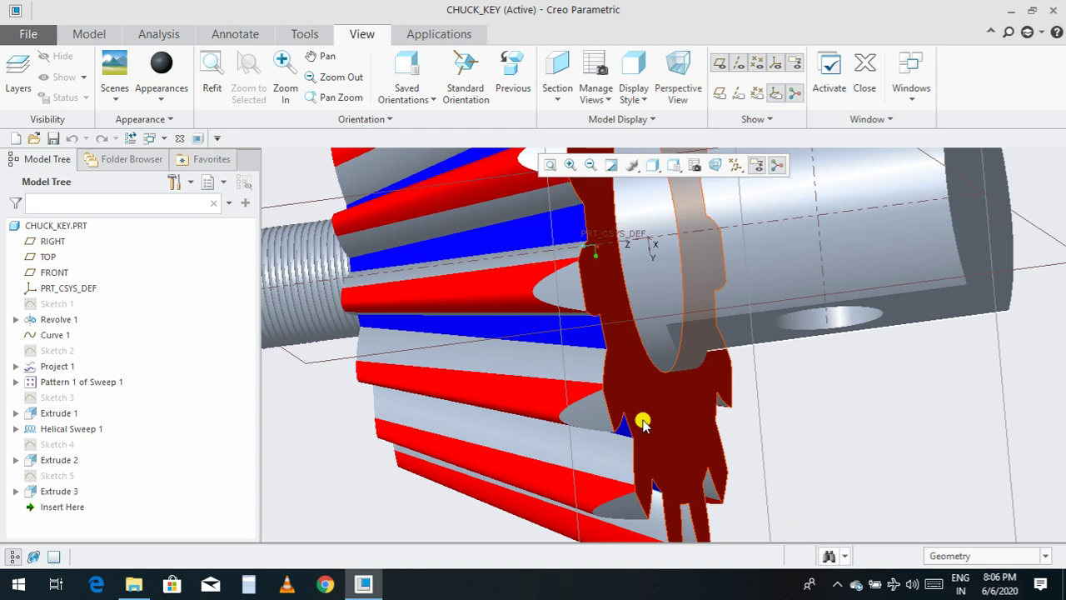
left_click(166, 100)
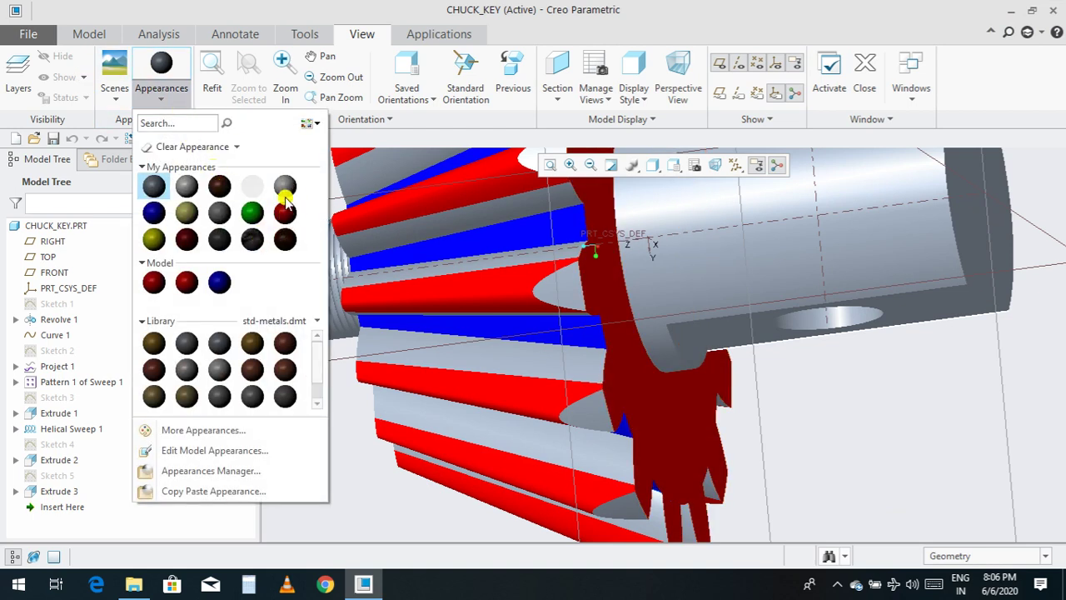
left_click(187, 283)
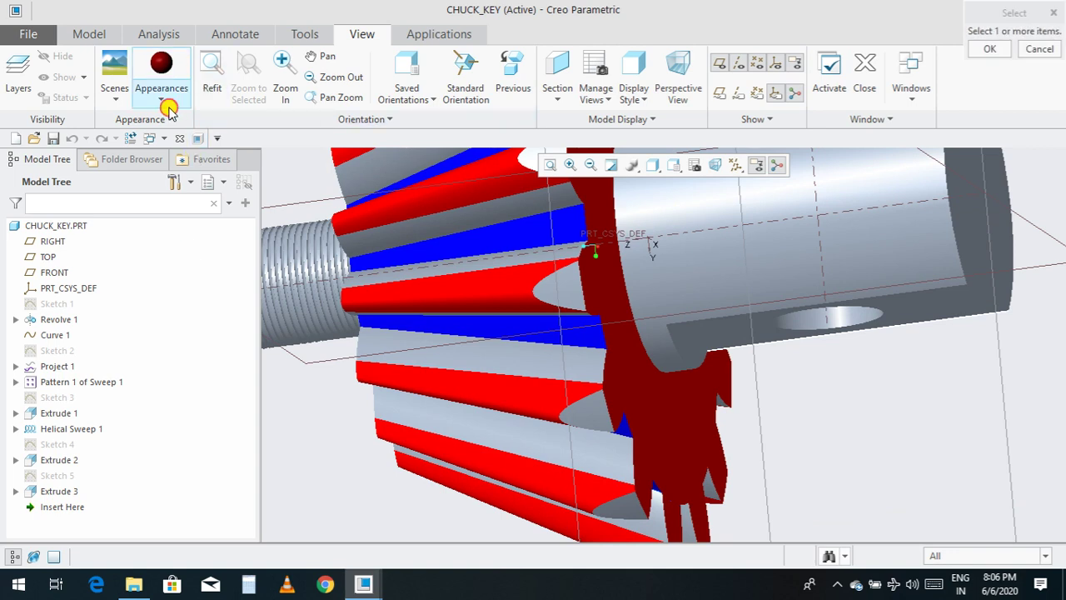
left_click(166, 100)
left_click(153, 239)
scroll(527, 262, "up", 3)
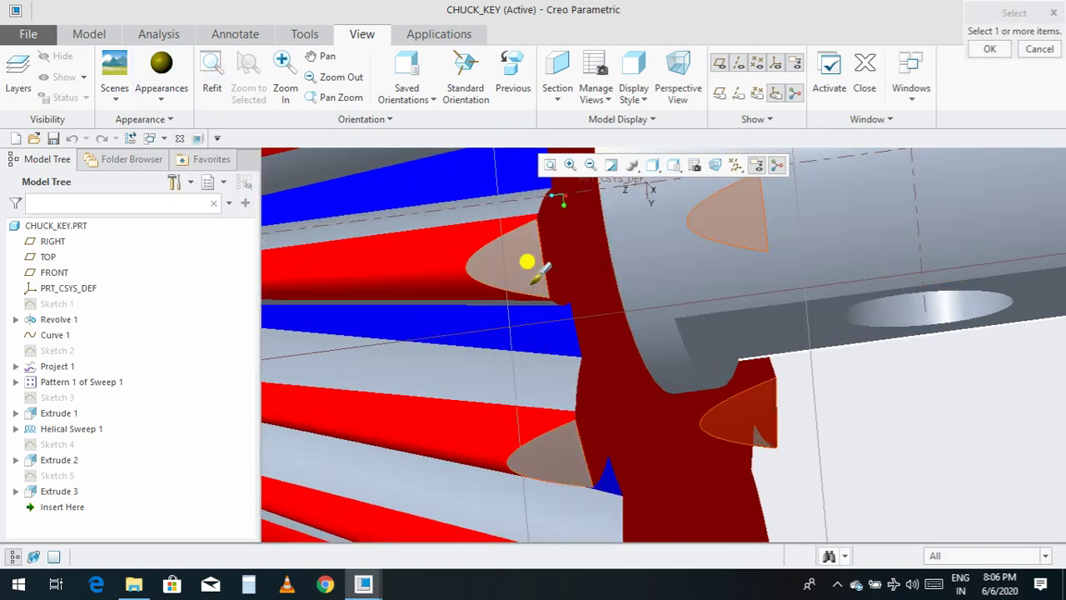
left_click(524, 254)
scroll(533, 250, "down", 5)
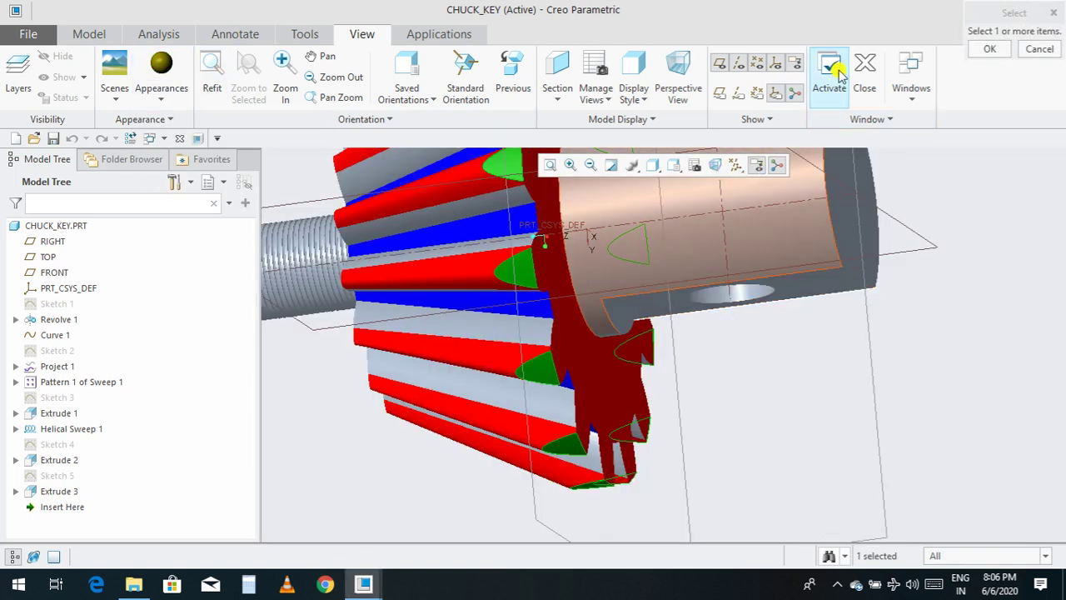
middle_click(757, 280)
Step: Apply the gold-brown metal appearance from the std-metals.dmt library to the threaded surfaces of the small shaft
middle_click_drag(866, 345, 867, 445)
scroll(547, 342, "up", 3)
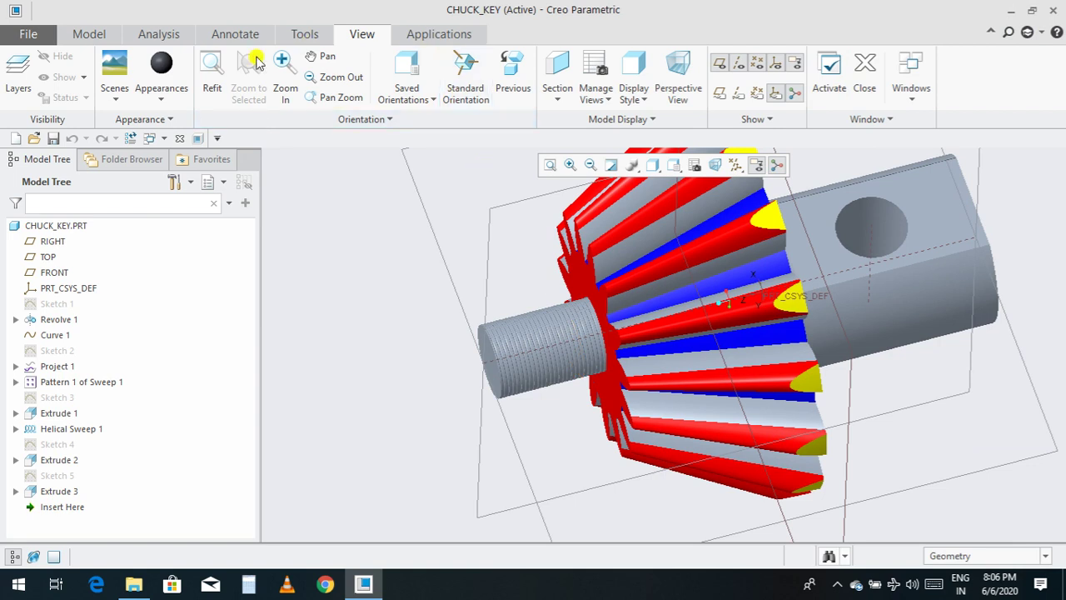
left_click(159, 100)
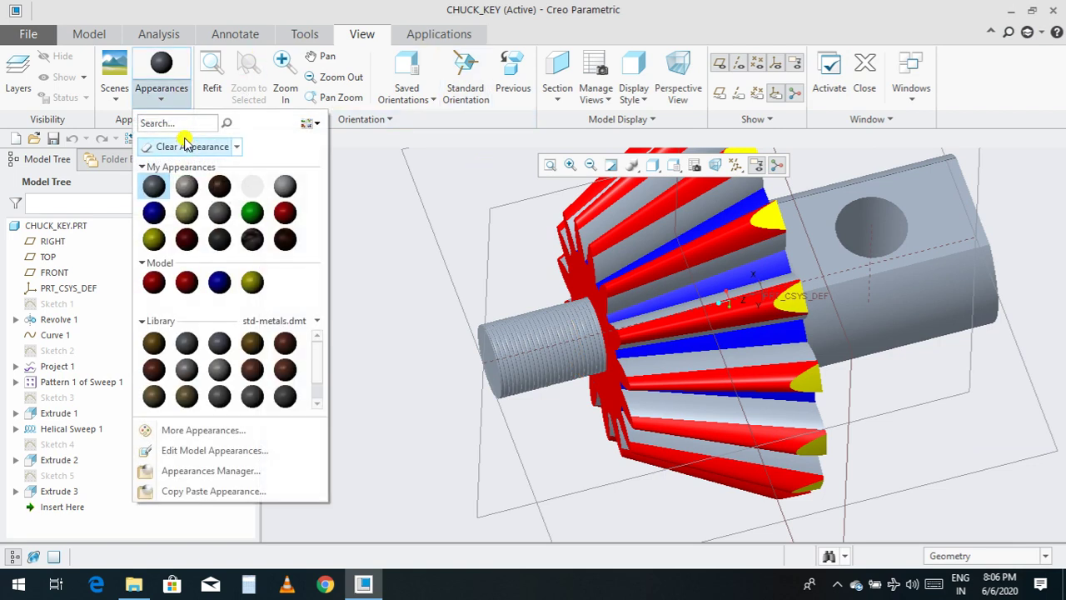
left_click(255, 347)
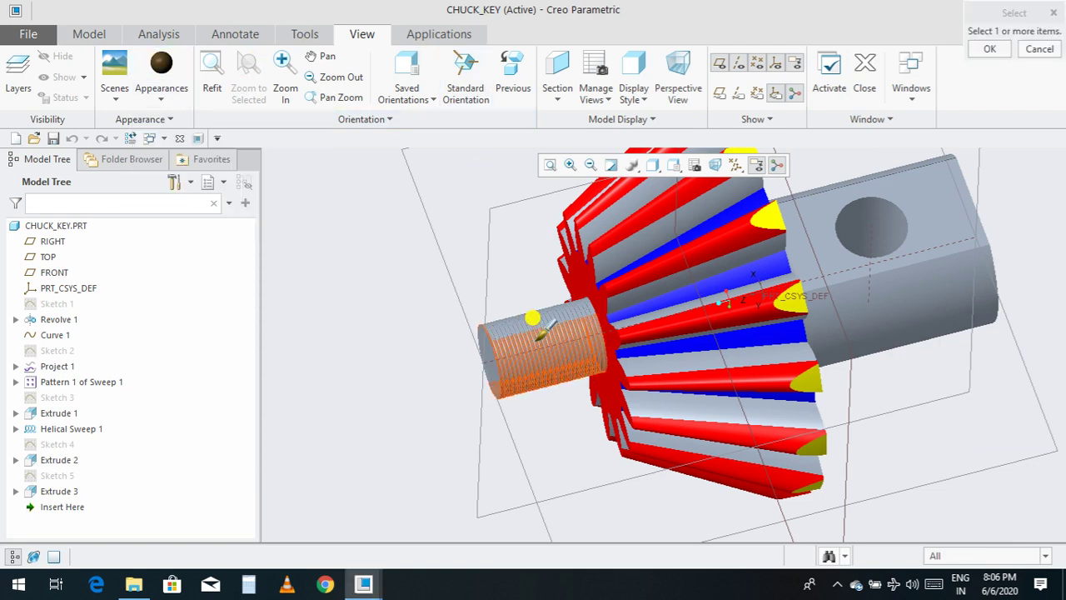
left_click(534, 308)
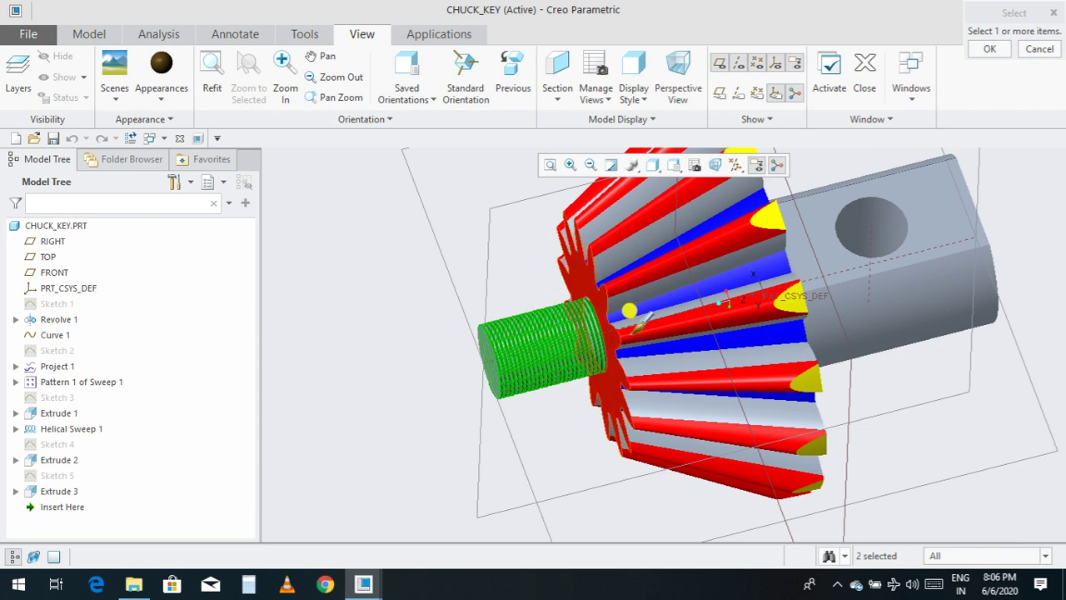
left_click(515, 373, "ctrl")
middle_click_drag(518, 385, 633, 337)
left_click(837, 66)
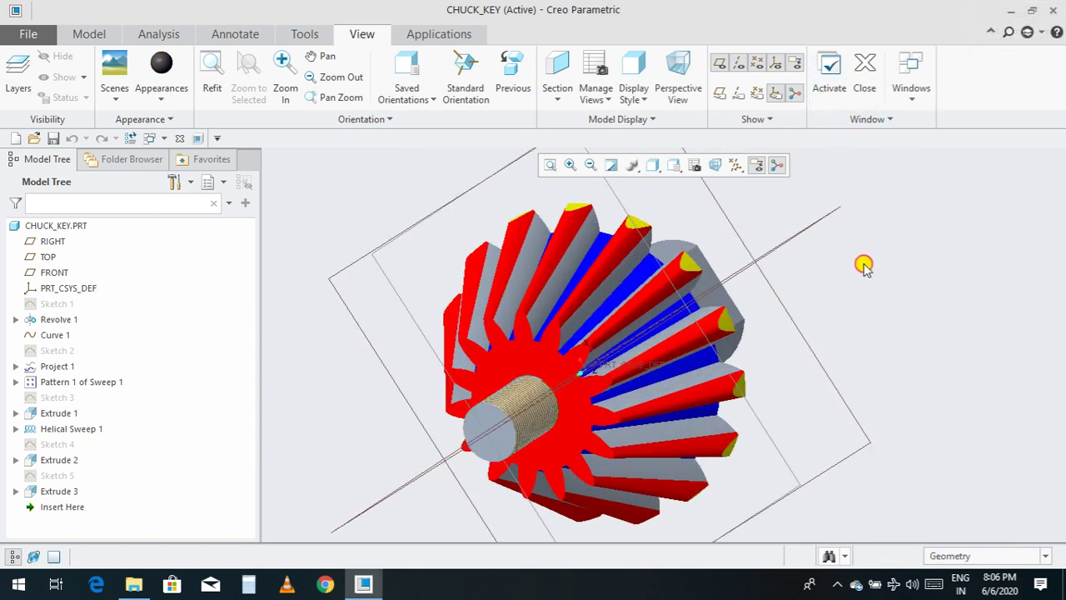
Step: Apply the same gold-brown library metal to the small shaft's end face and save the model in its default orientation
scroll(575, 417, "up", 5)
scroll(585, 388, "down", 5)
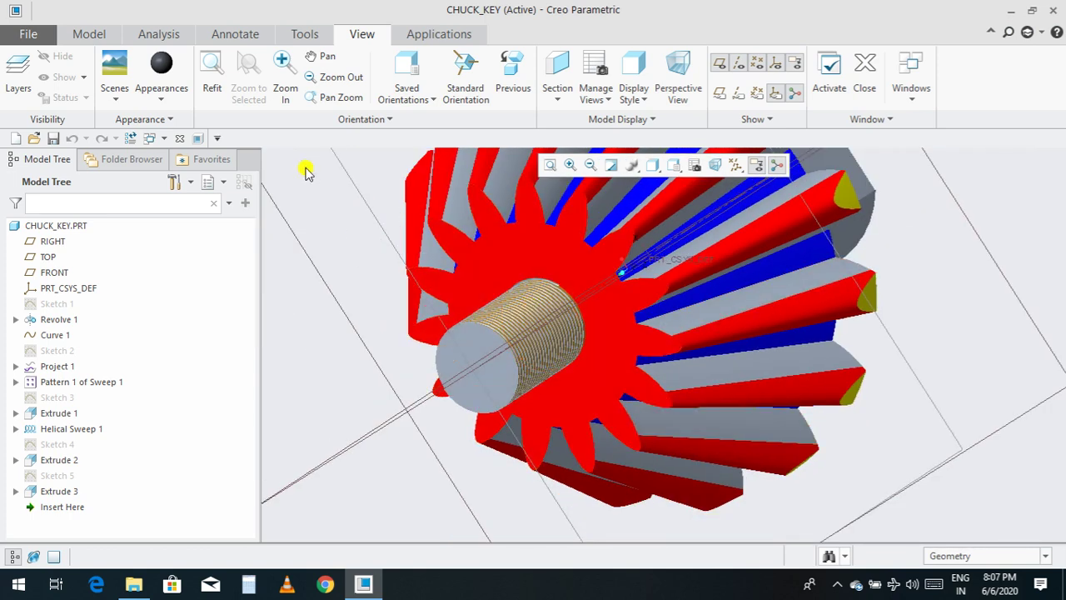
left_click(166, 95)
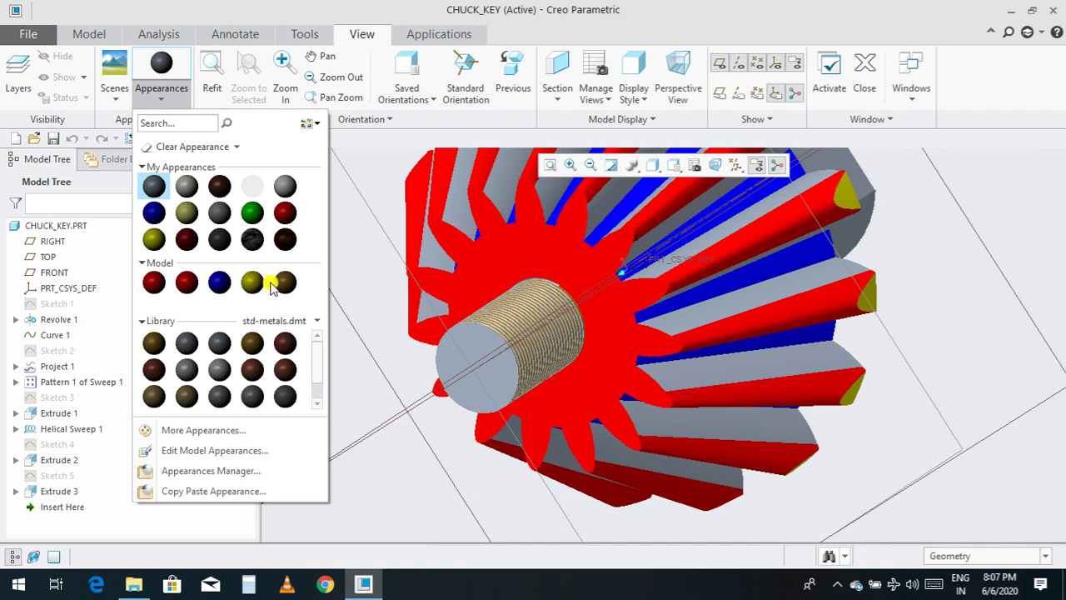
left_click(251, 337)
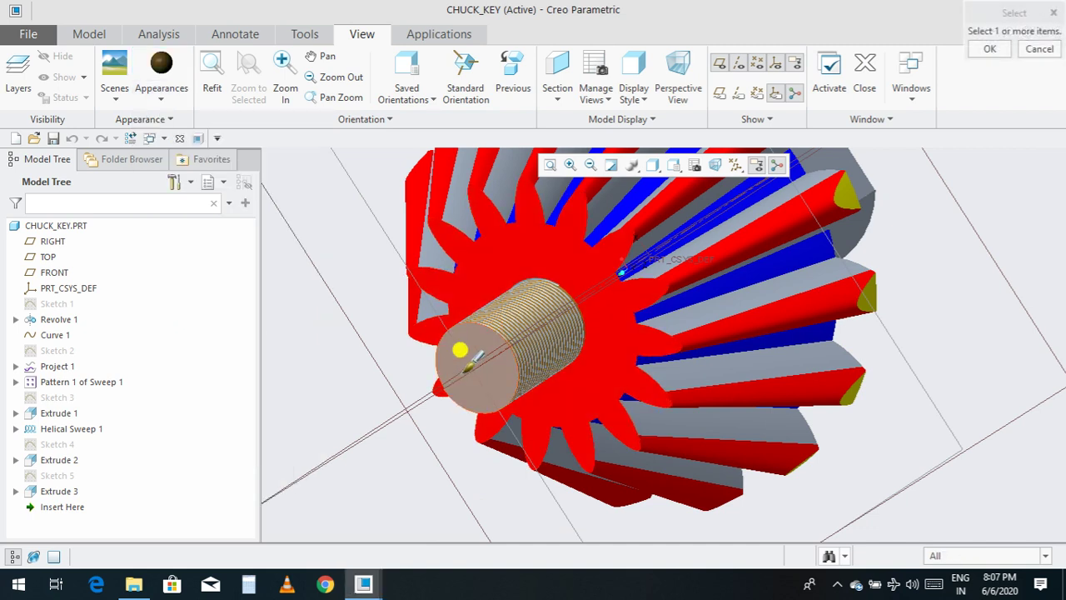
left_click(461, 335)
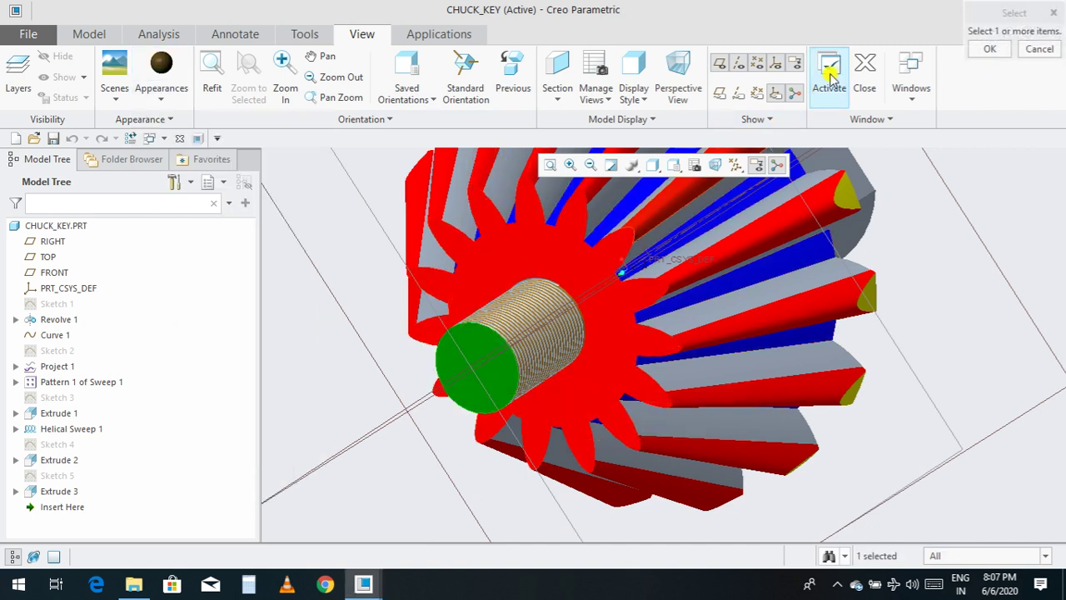
middle_click(736, 283)
key("ctrl+d")
key("ctrl+s")
Step: Choose the copper-coloured metal appearance from the std-metals.dmt library and select the large shaft's cylindrical, flat and end surfaces for it
middle_click_drag(936, 310, 845, 342)
scroll(866, 305, "up", 3)
scroll(794, 433, "up", 2)
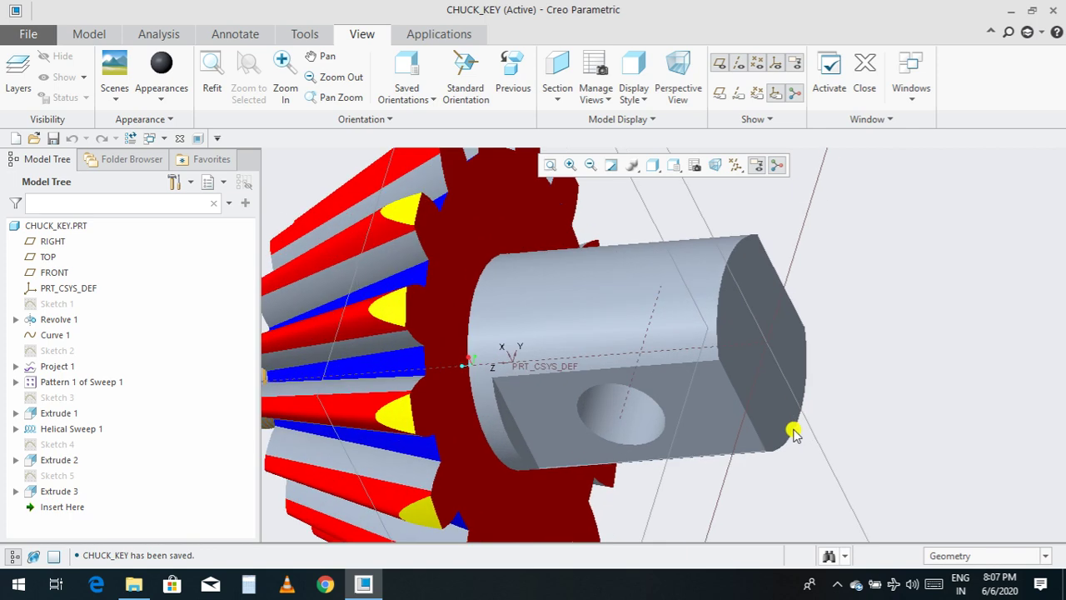
left_click(162, 90)
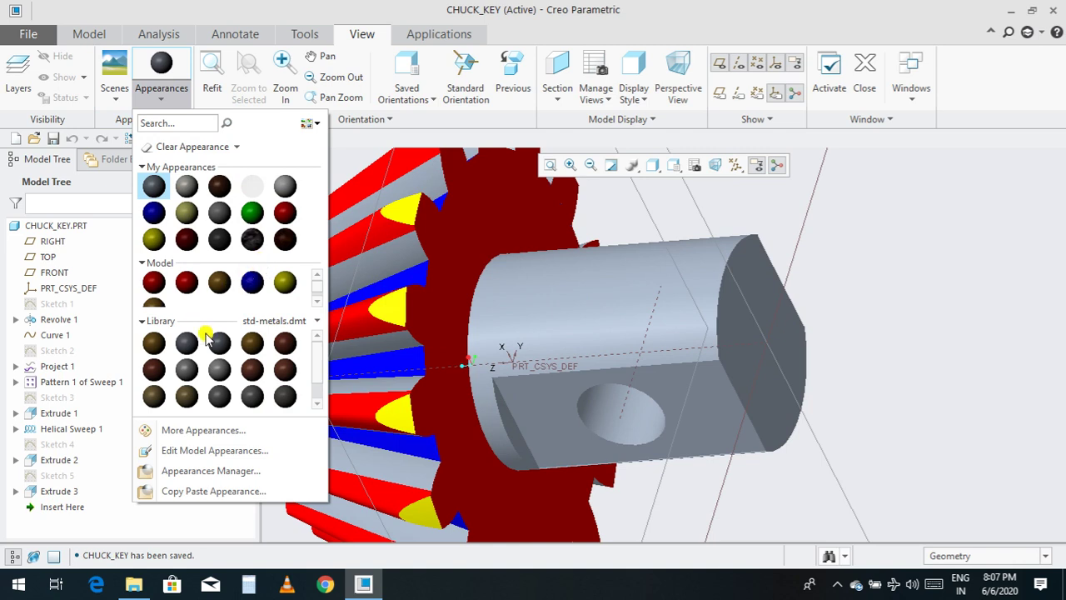
left_click(254, 371)
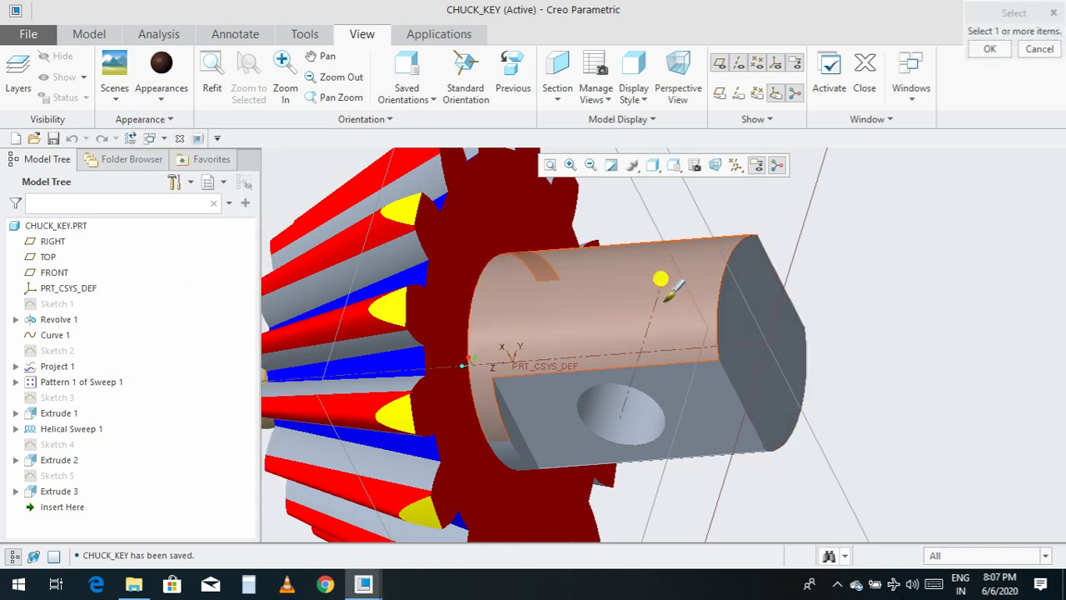
left_click(661, 278)
left_click(678, 361, "ctrl")
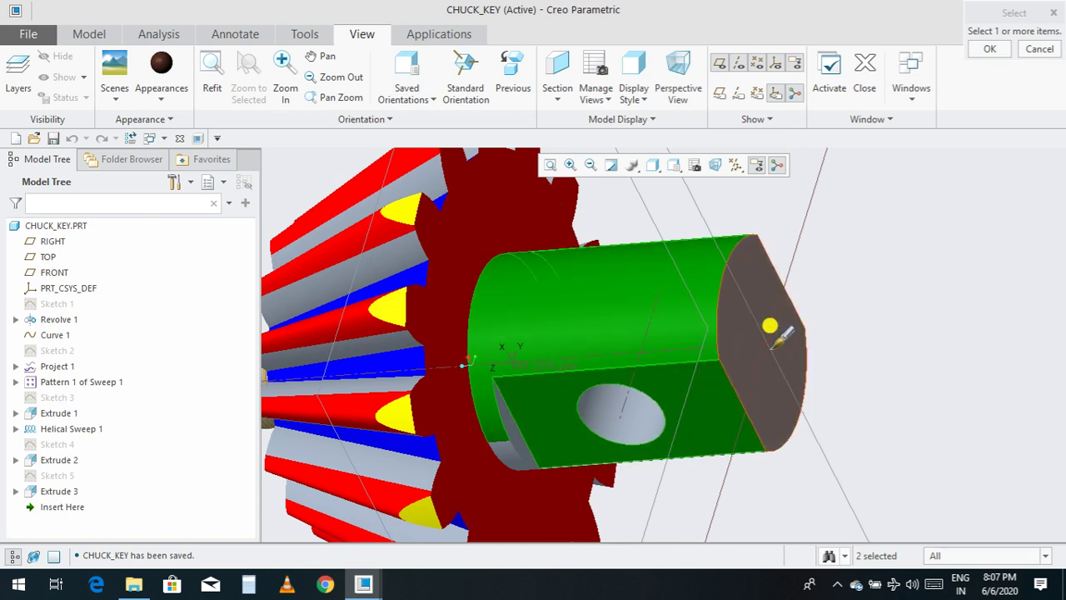
left_click(750, 344, "ctrl")
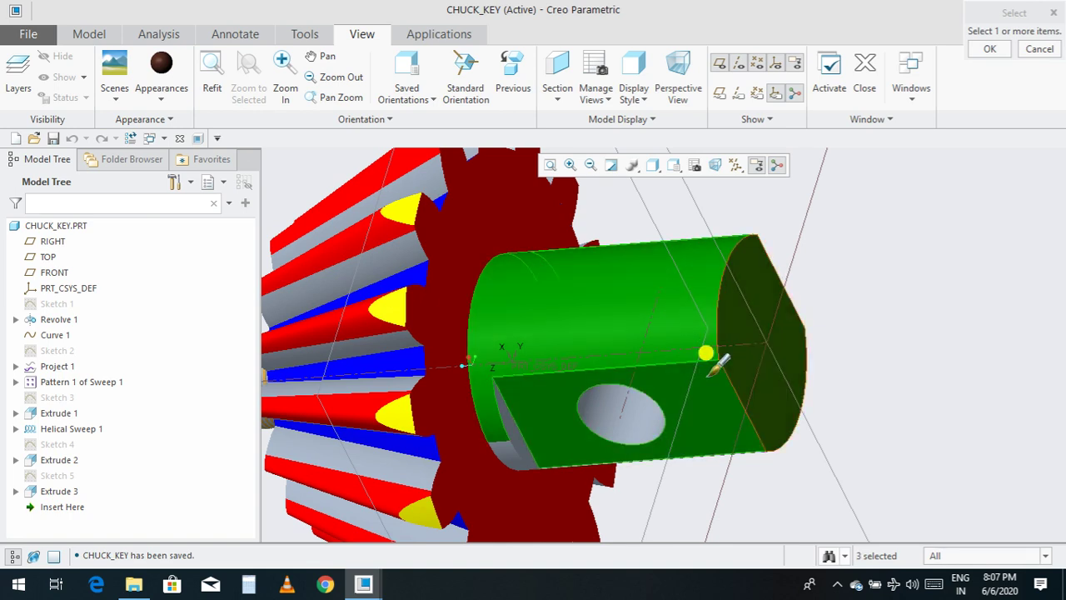
left_click(515, 422, "ctrl")
scroll(519, 433, "up", 4)
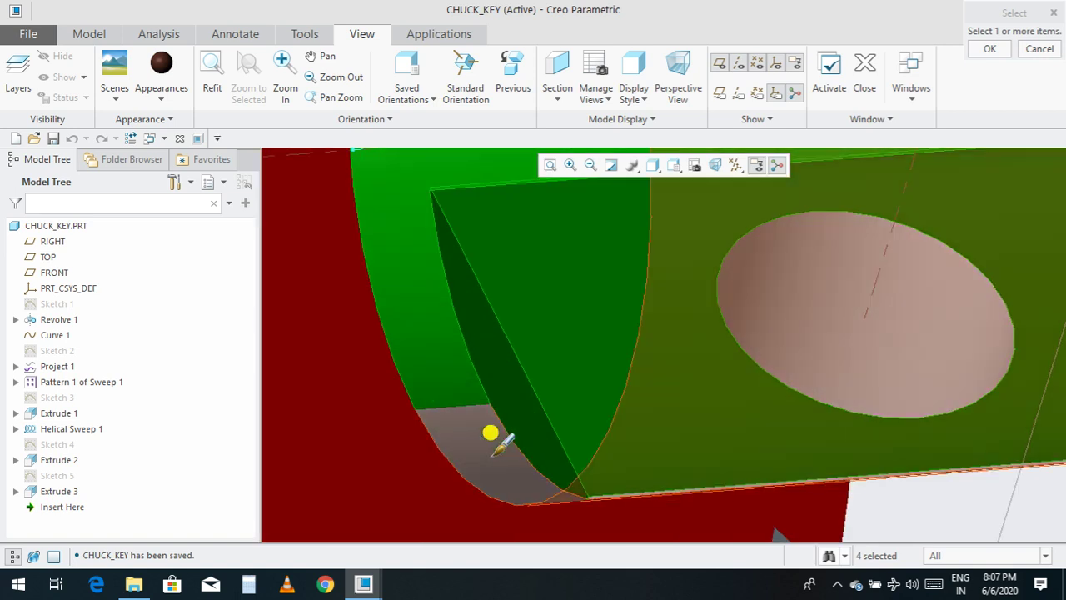
scroll(491, 434, "down", 3)
scroll(688, 269, "down", 2)
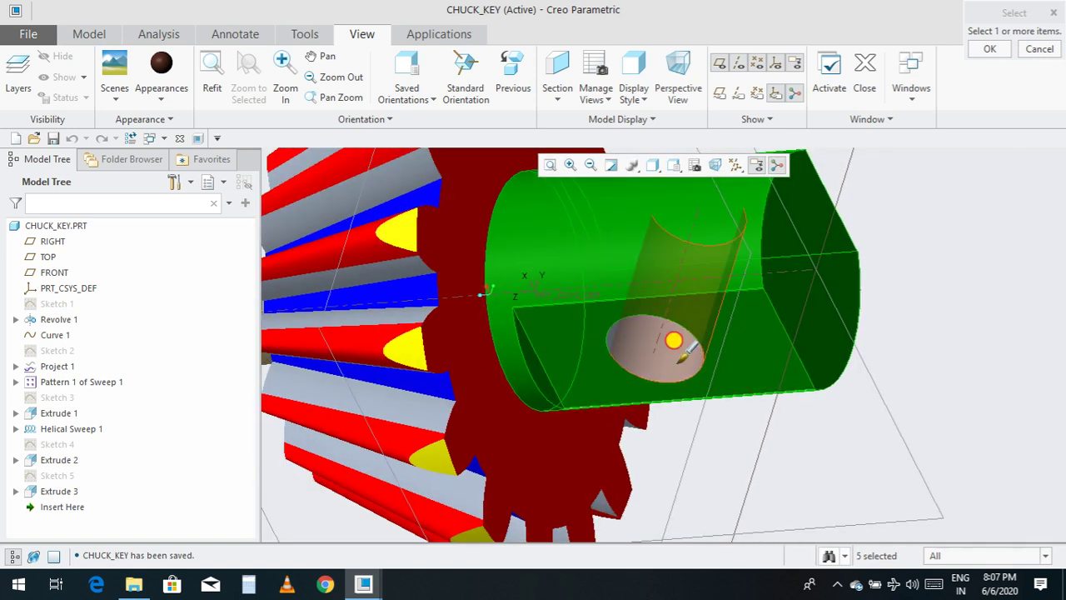
Step: Add the inner surfaces of the large shaft's cross hole to the selection and apply the copper-coloured metal appearance
left_click(675, 339, "ctrl")
scroll(680, 417, "down", 3)
middle_click_drag(808, 404, 642, 277)
left_click(657, 287, "ctrl")
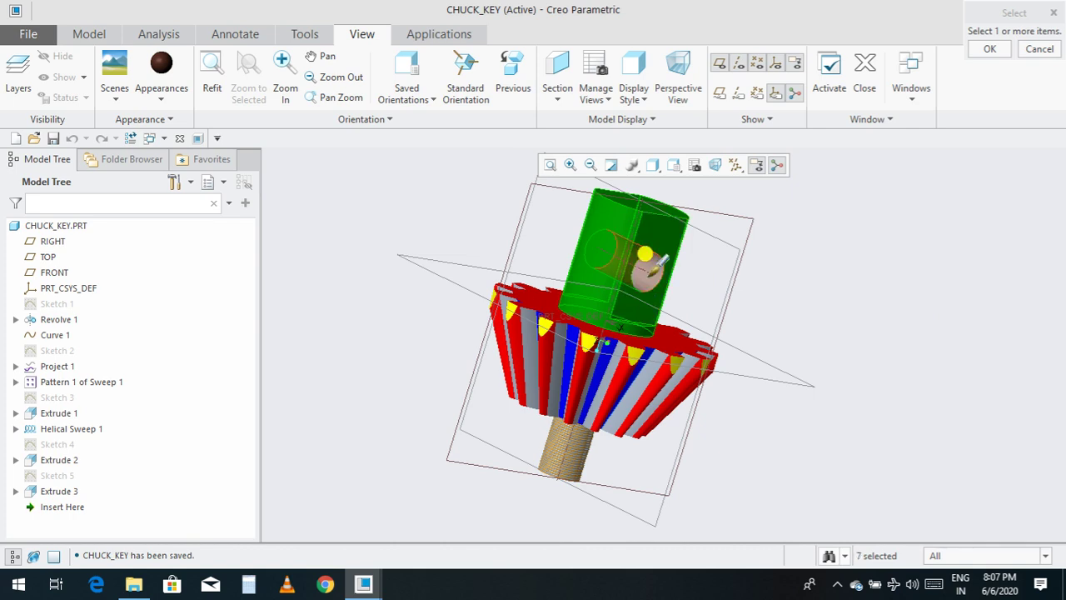
left_click(658, 263, "ctrl")
middle_click_drag(631, 238, 833, 162)
left_click(830, 75)
Step: Save the coloured chuck key model
middle_click_drag(896, 305, 992, 366)
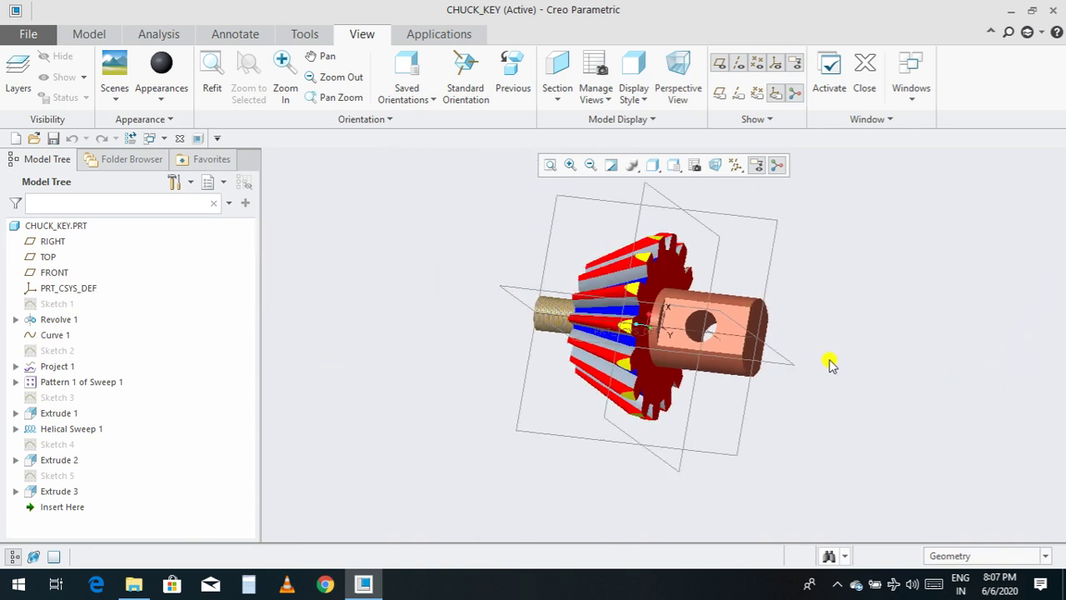
key("ctrl+s")
scroll(809, 312, "down", 3)
scroll(812, 317, "up", 3)
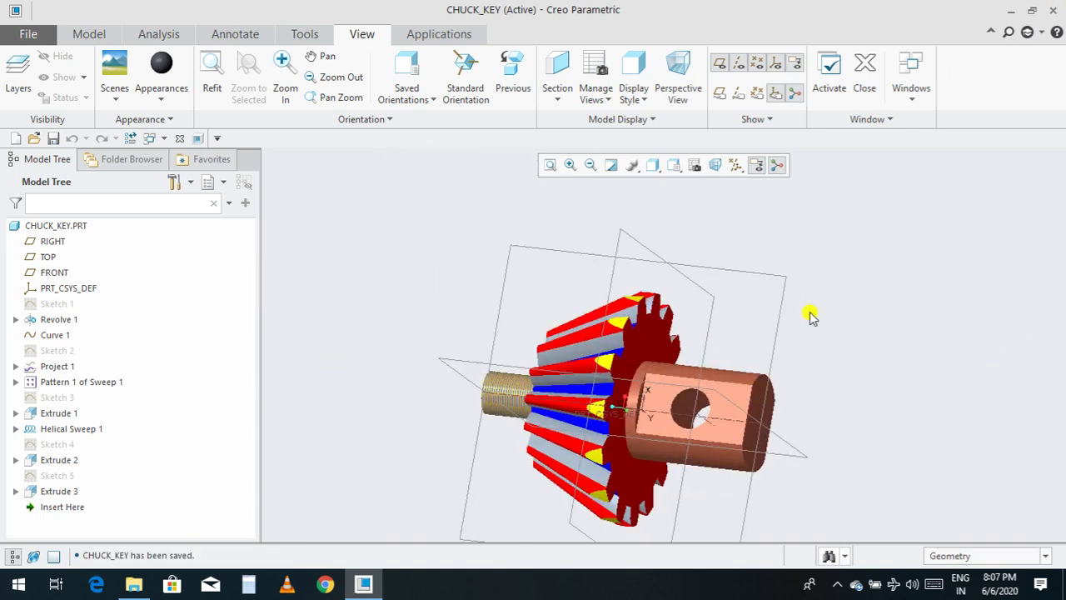
Step: Create a new solid part named key with the default template and maximise its window
left_click(13, 139)
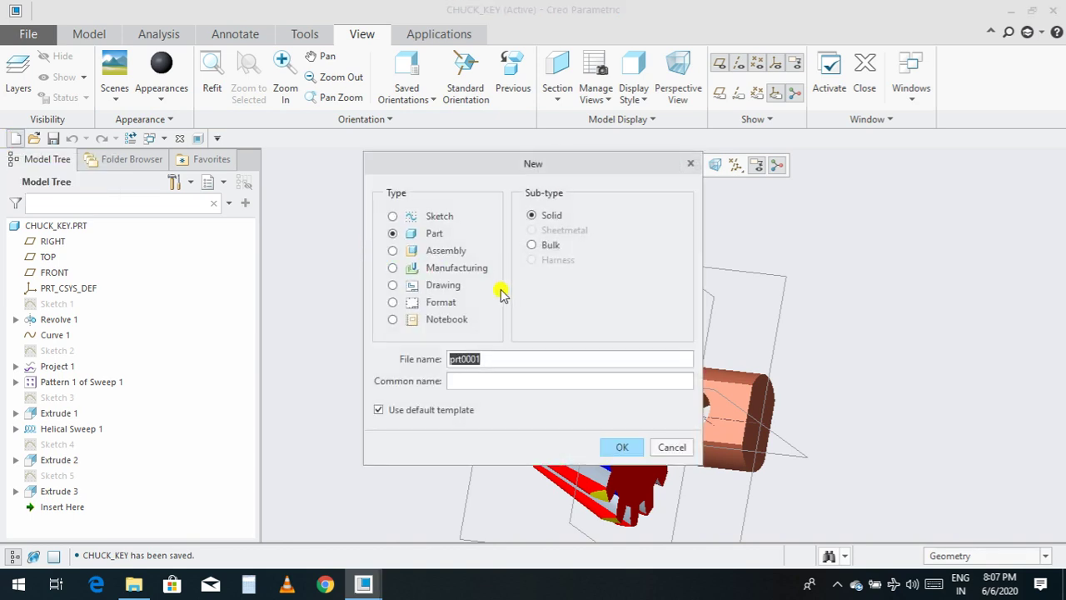
type("key")
key("Return")
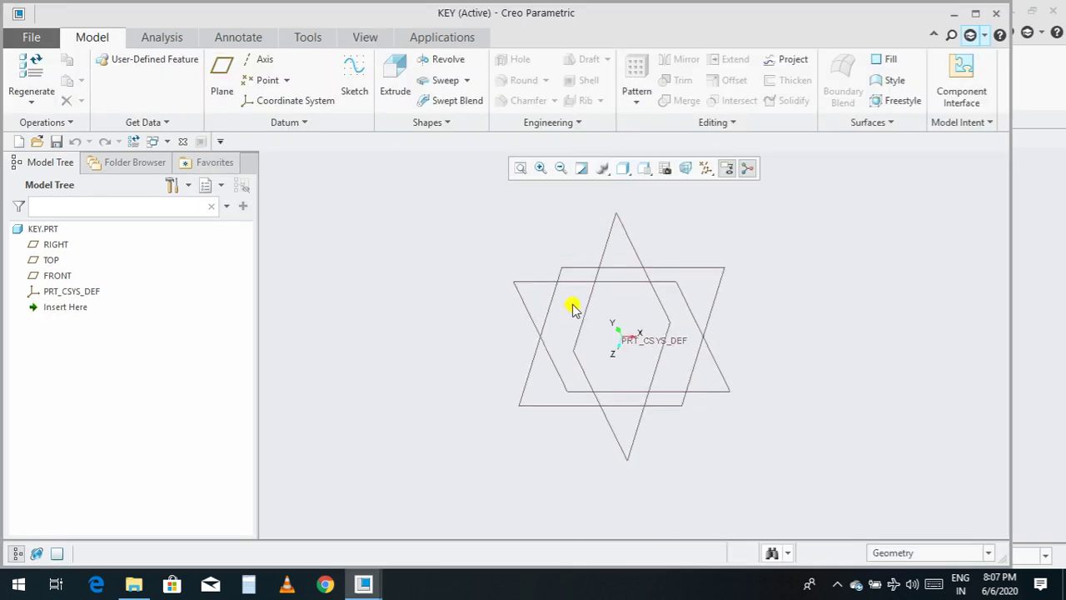
left_click(973, 15)
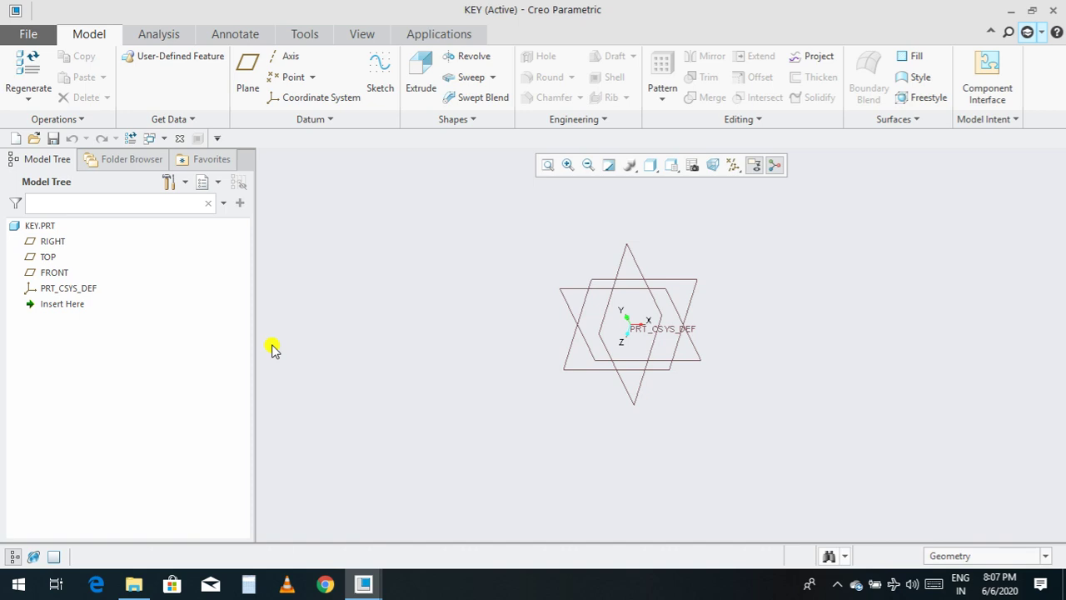
Step: Start a sketch on the TOP plane, align the view to it and draw a circle about 91 in diameter centred on the origin
left_click(31, 257)
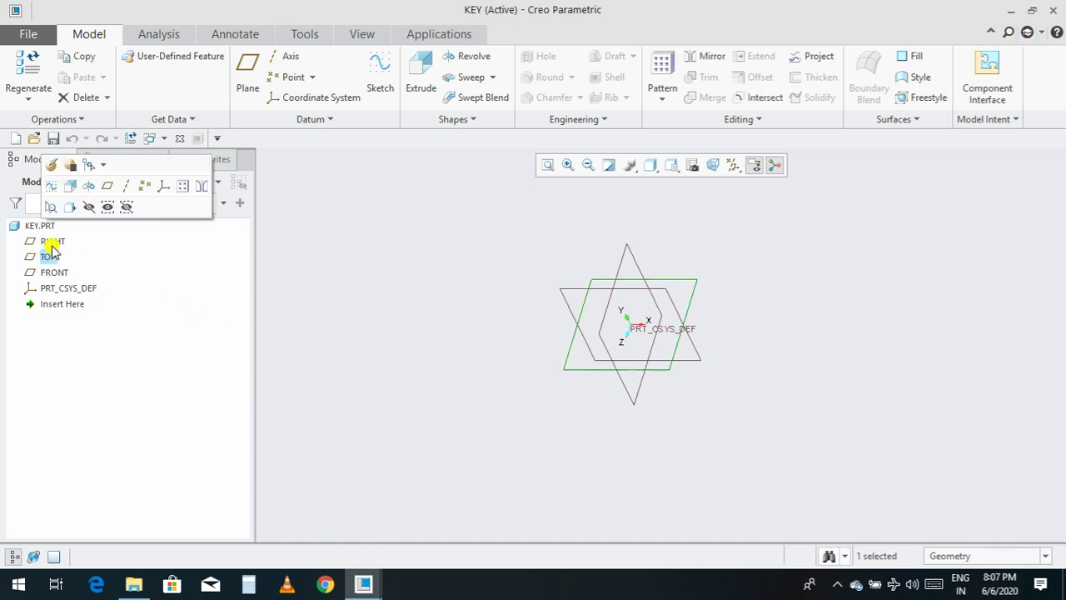
left_click(52, 188)
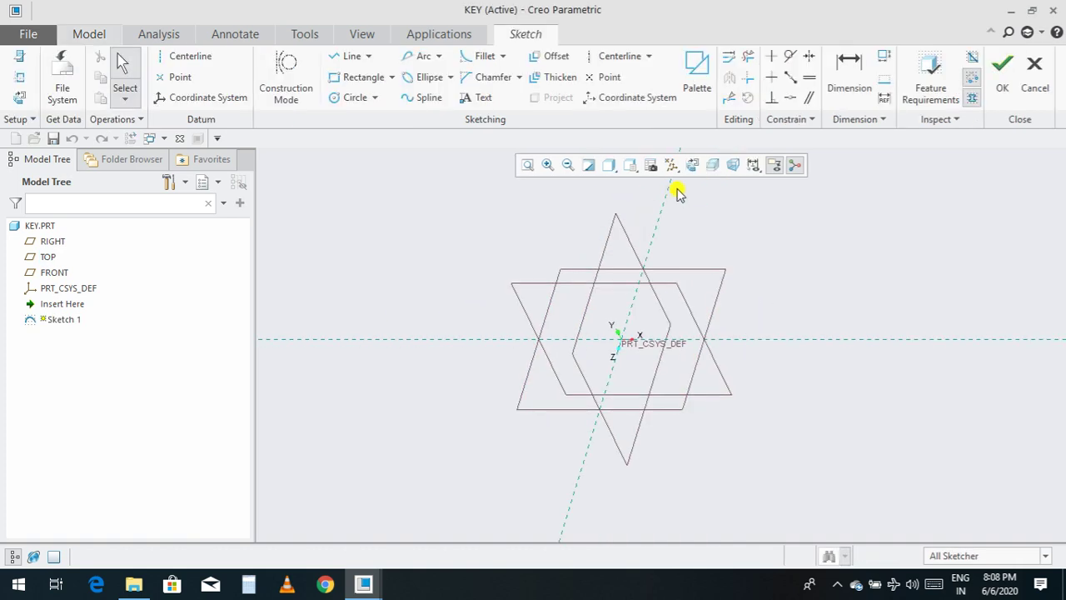
left_click(692, 165)
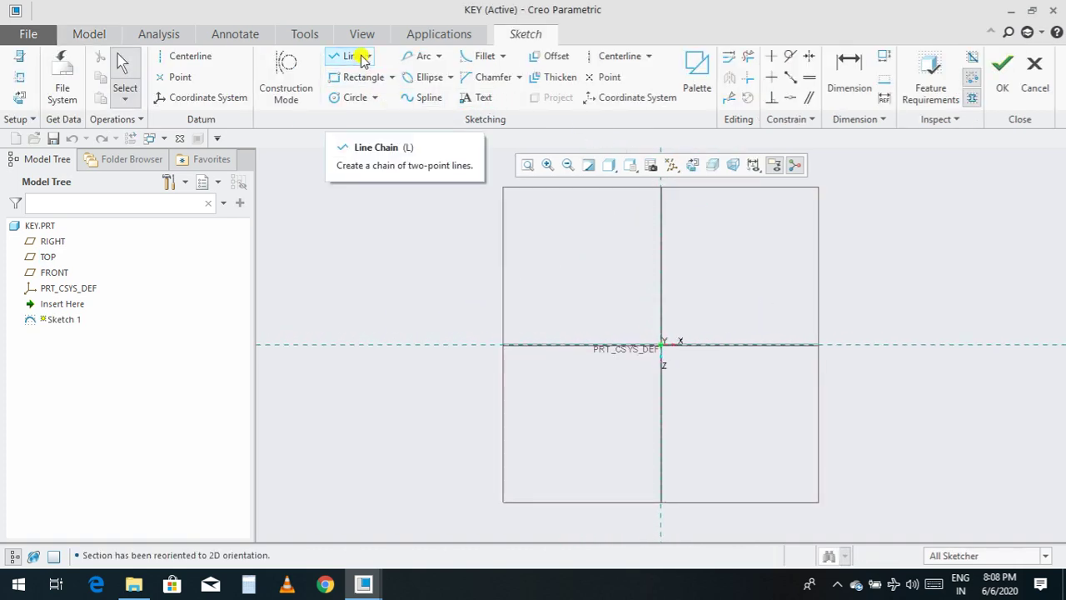
left_click(355, 98)
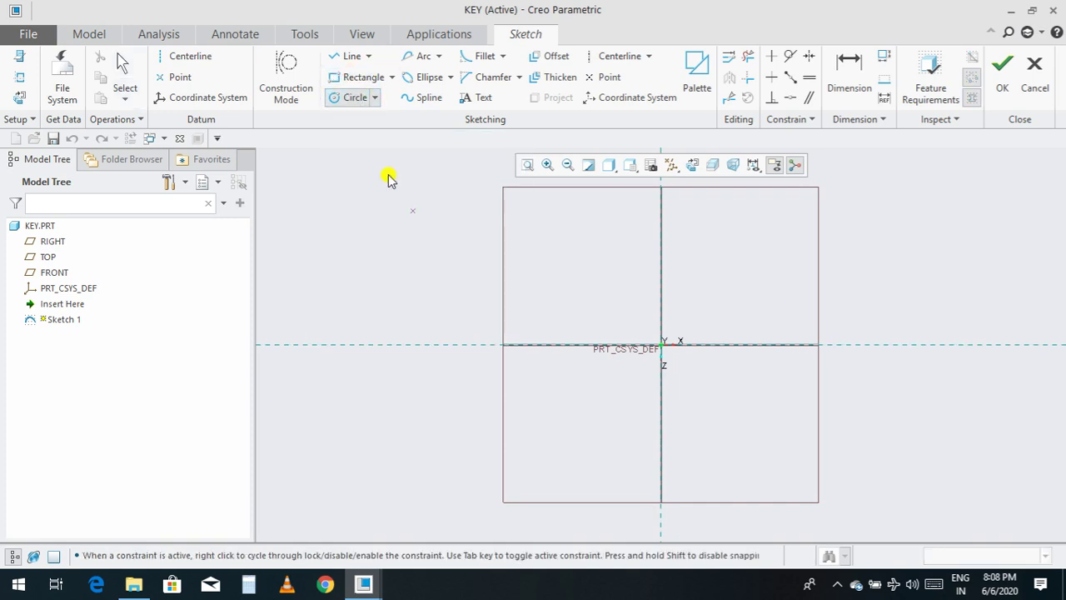
left_click(661, 345)
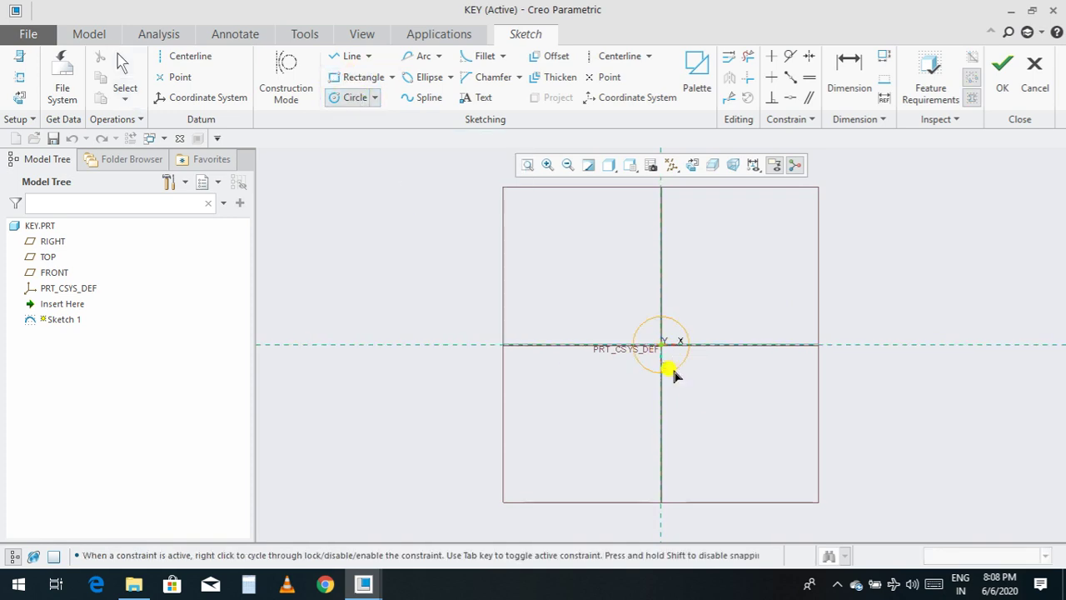
left_click(675, 376)
middle_click(675, 376)
Step: Set the circle's diameter to 500 and finish the sketch
double_click(618, 320)
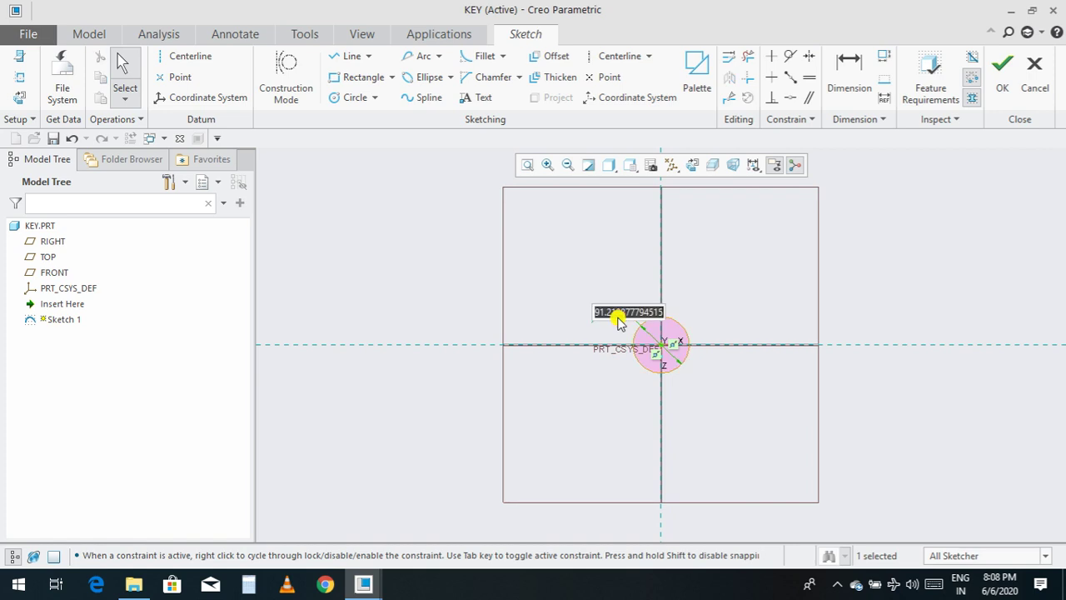
type("5")
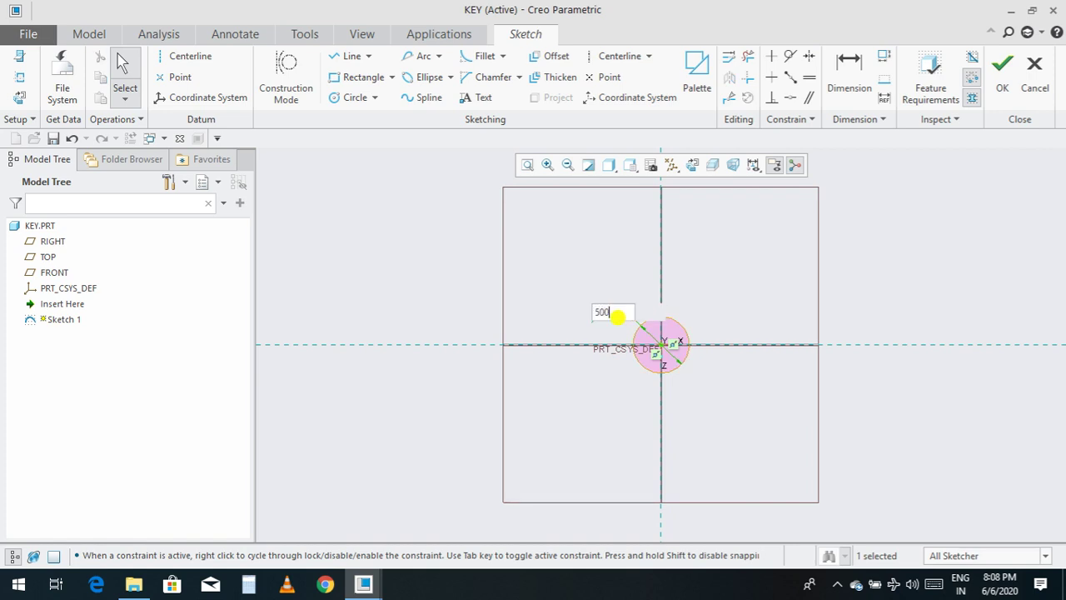
type("00")
key("Return")
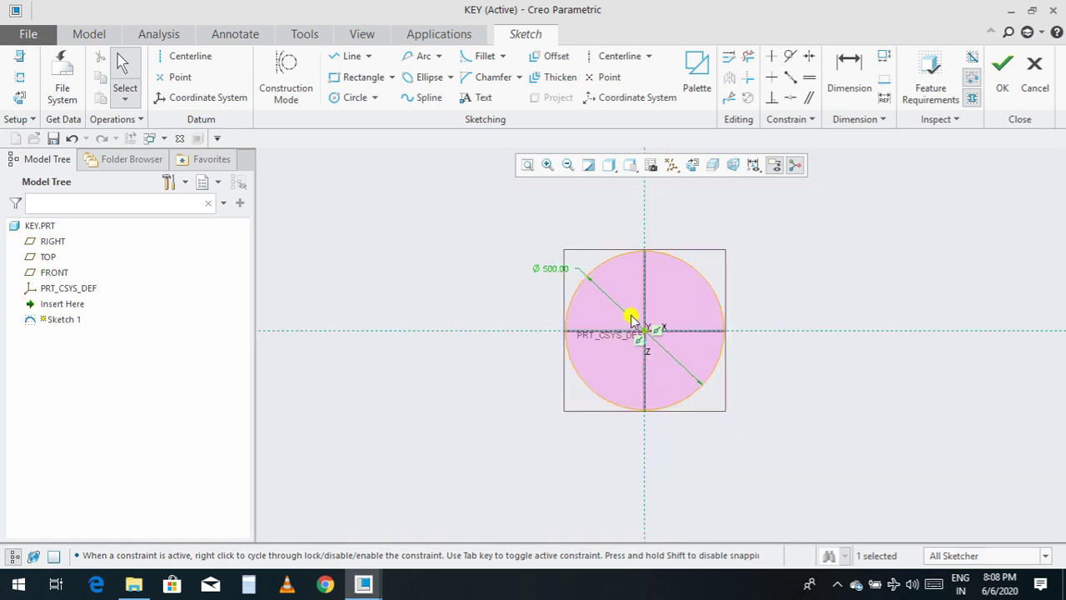
left_click(1003, 72)
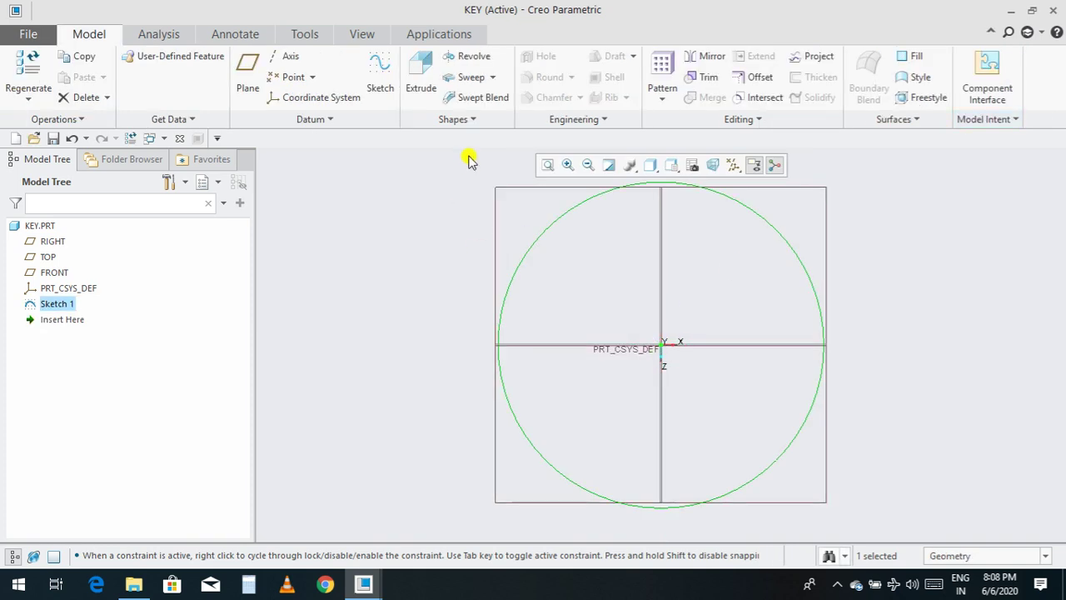
Step: Extrude the circle sketch as a solid with a depth of 2000
left_click(419, 83)
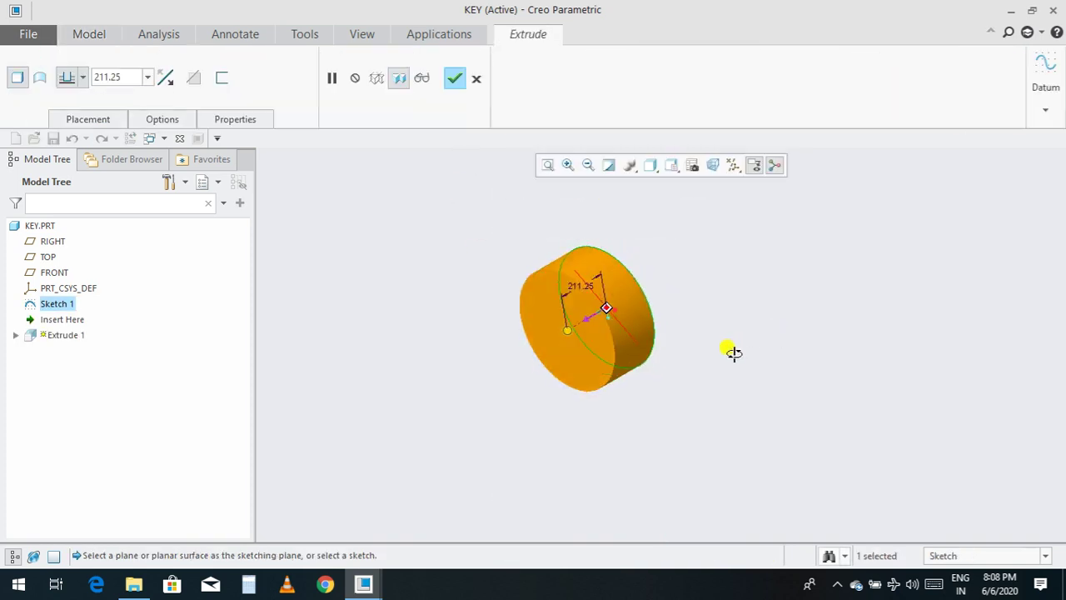
double_click(129, 75)
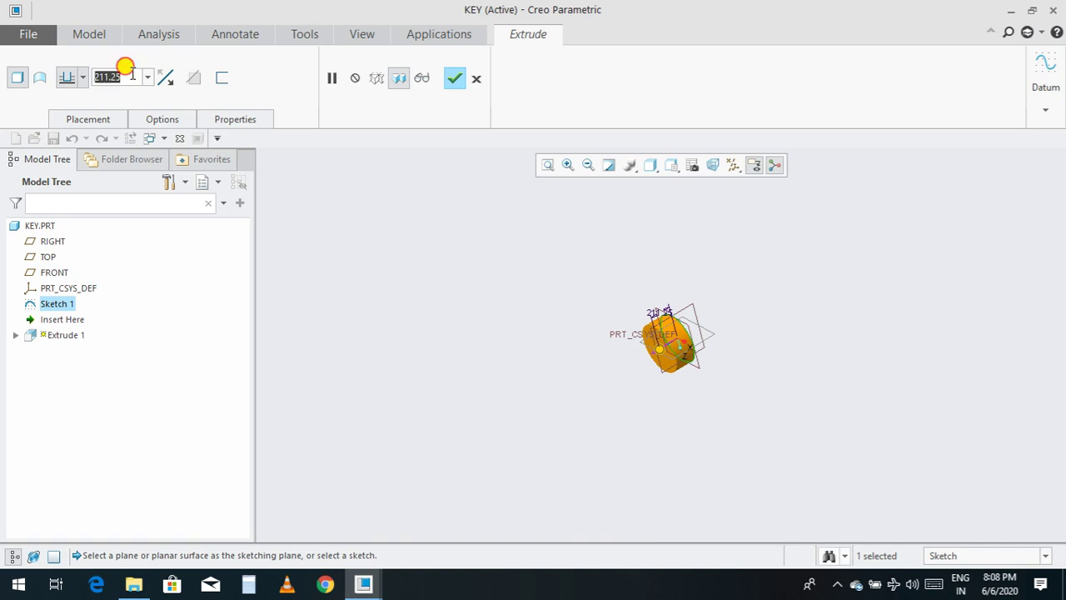
type("200")
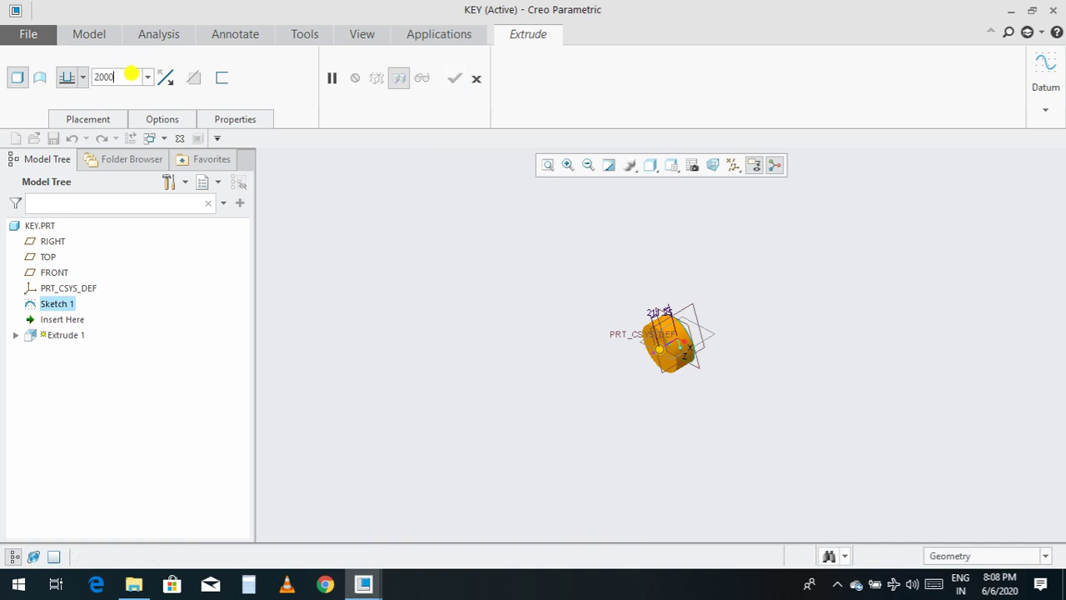
Step: Set the circular extrusion's depth to 2000
type("0")
key("Return")
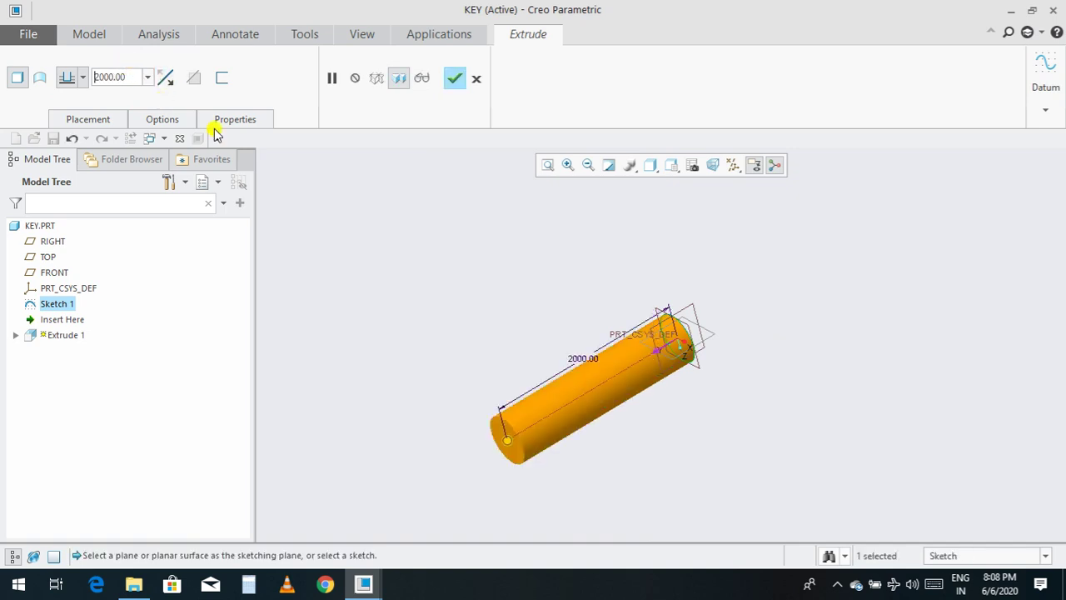
scroll(618, 293, "up", 2)
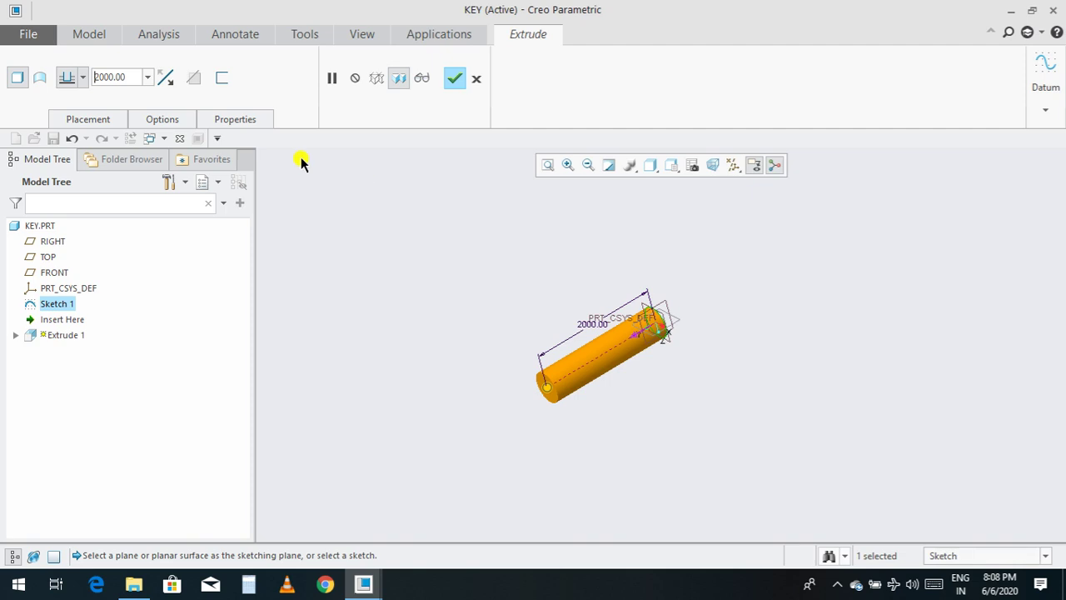
Step: Make the circular extrusion symmetric about its sketch plane with a total depth of 5000, complete it and save the part
left_click(82, 77)
left_click(70, 117)
scroll(722, 319, "down", 2)
double_click(137, 77)
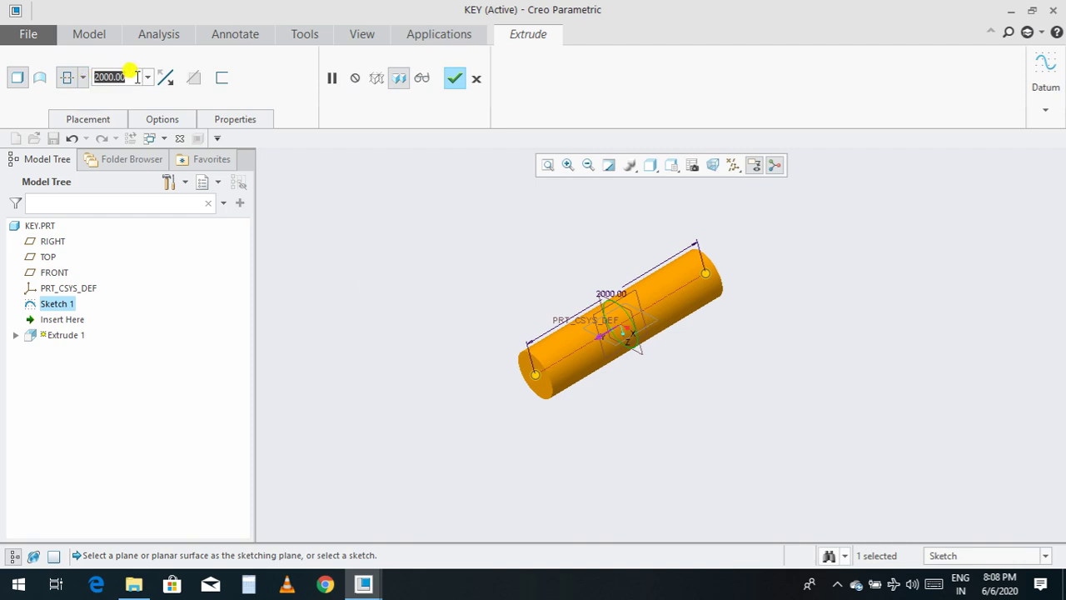
type("5")
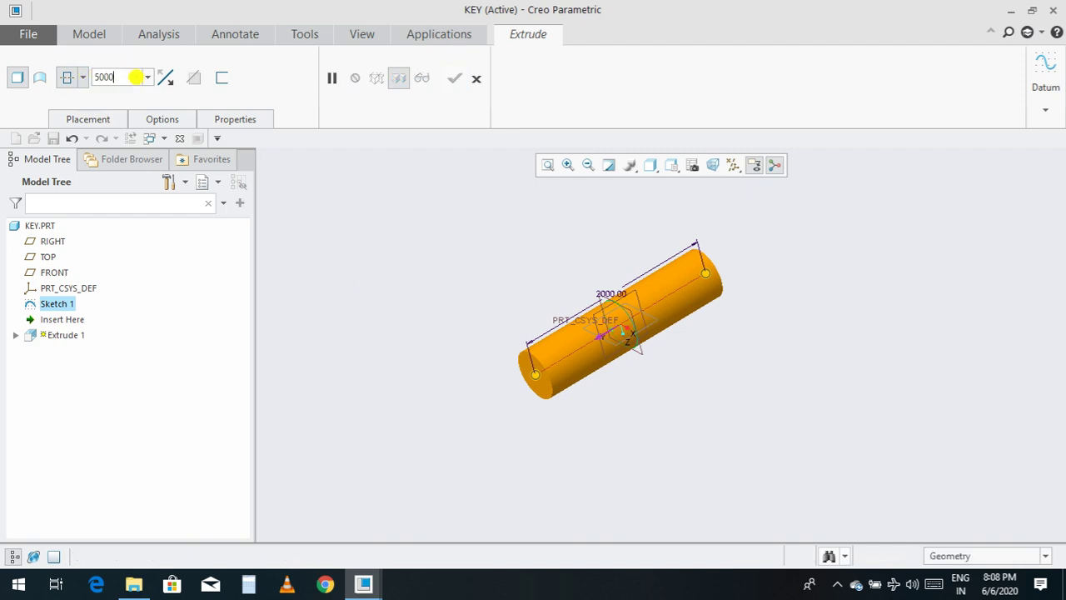
type("000")
key("Return")
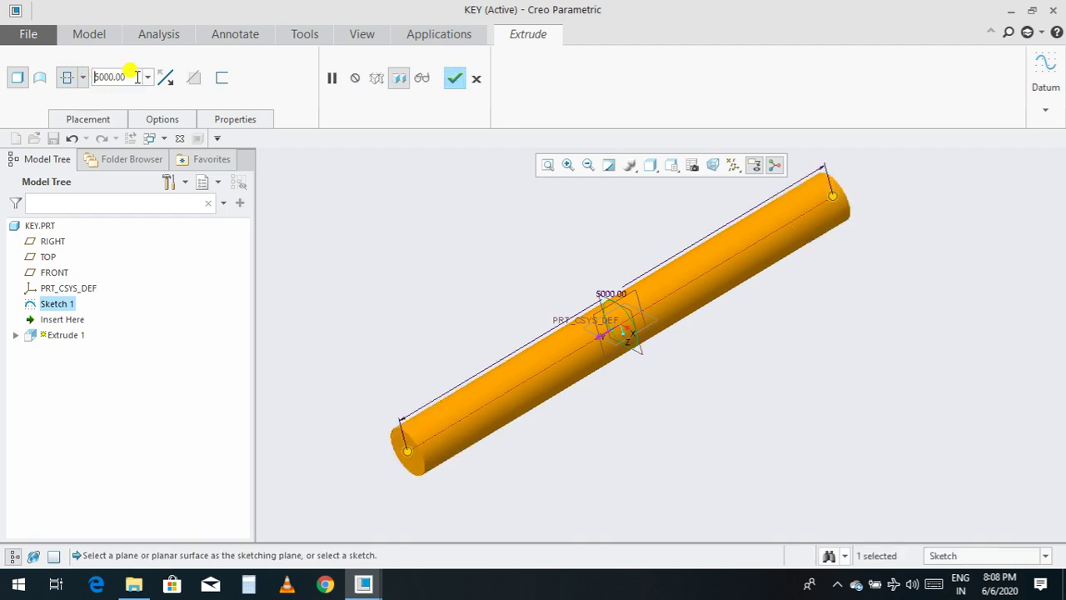
left_click(468, 66)
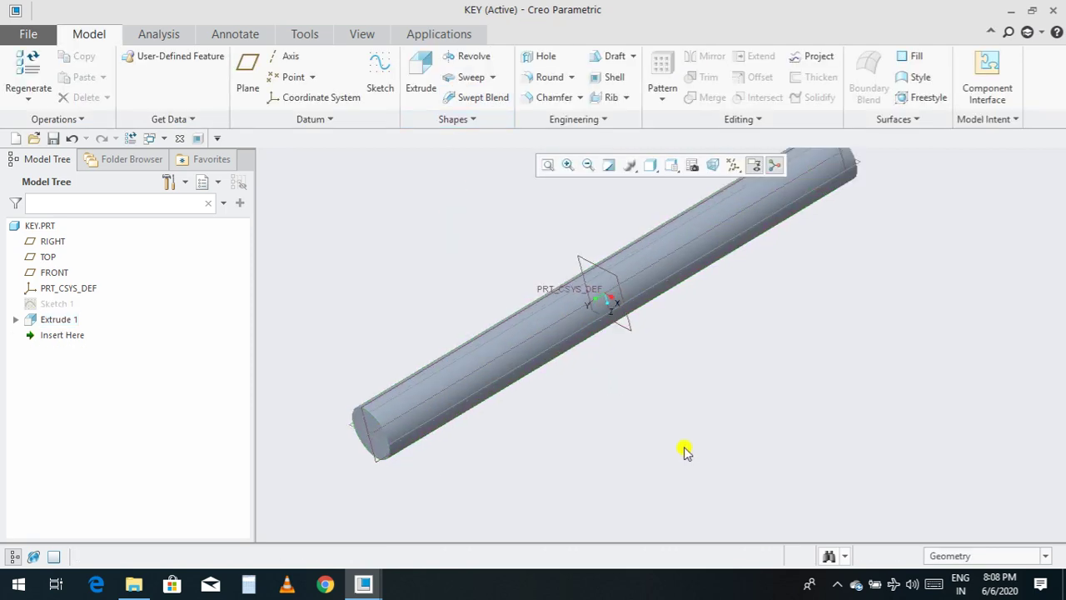
key("ctrl+s")
left_click(408, 494)
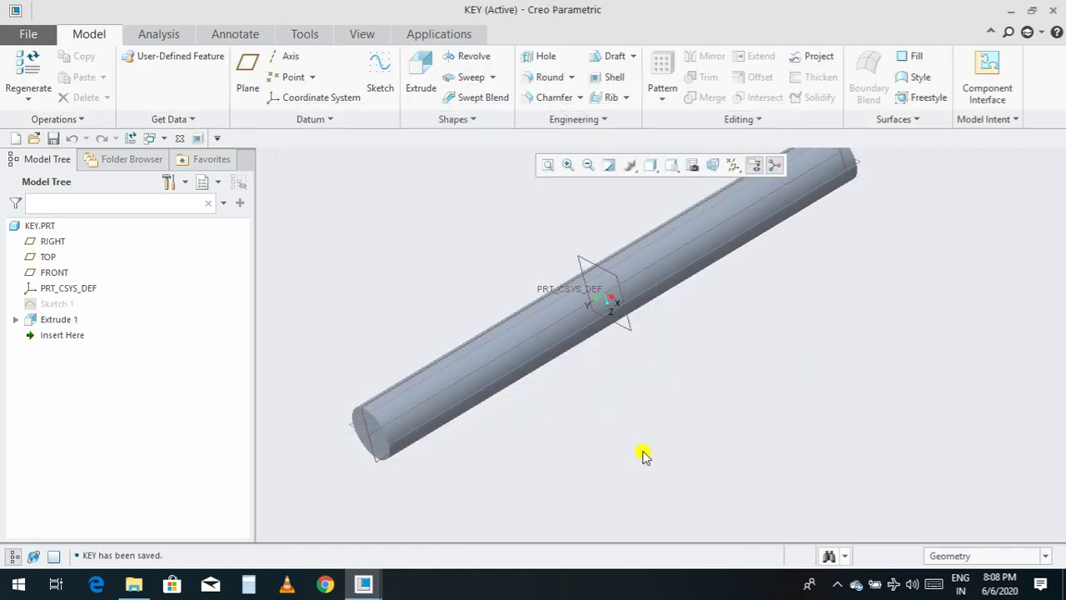
Step: Sketch a center rectangle on the rod's end face, centred on the origin and enclosing the circular outline
scroll(642, 452, "up", 4)
scroll(650, 463, "up", 1)
scroll(626, 476, "down", 5)
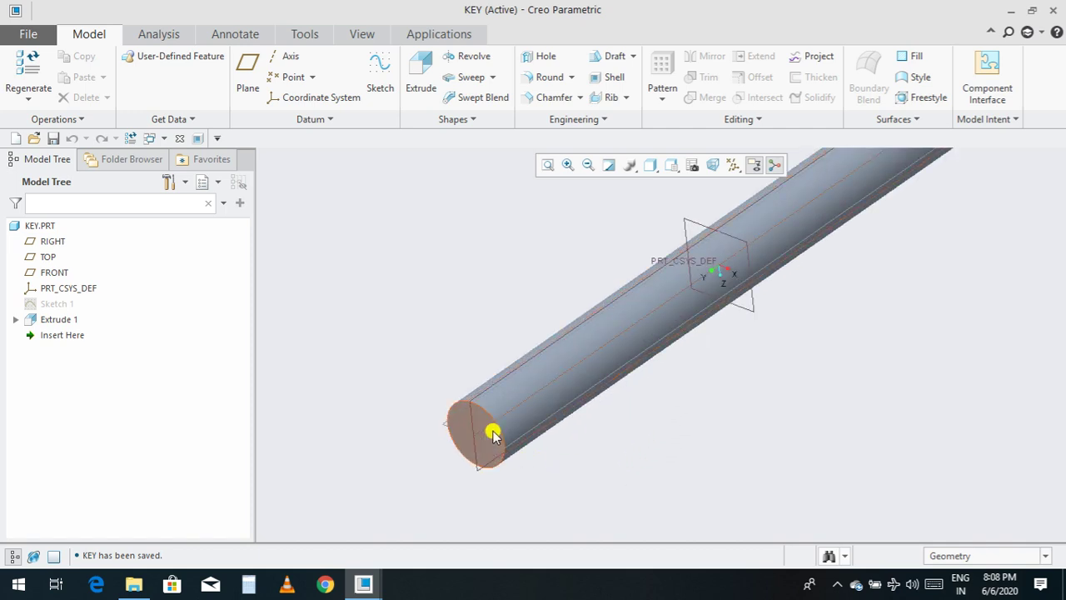
left_click(492, 431)
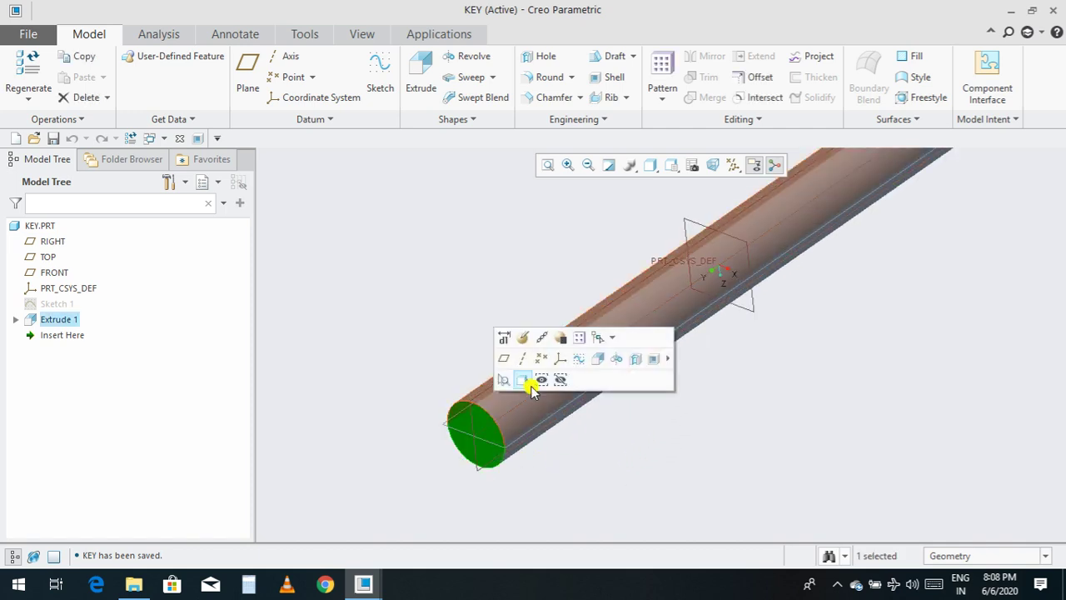
left_click(577, 361)
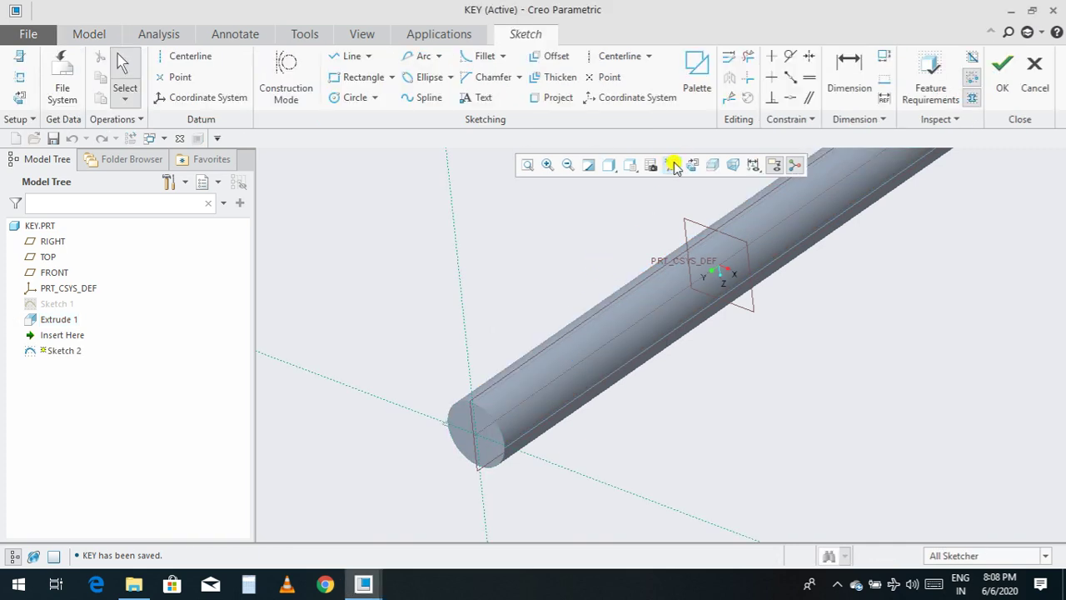
left_click(690, 167)
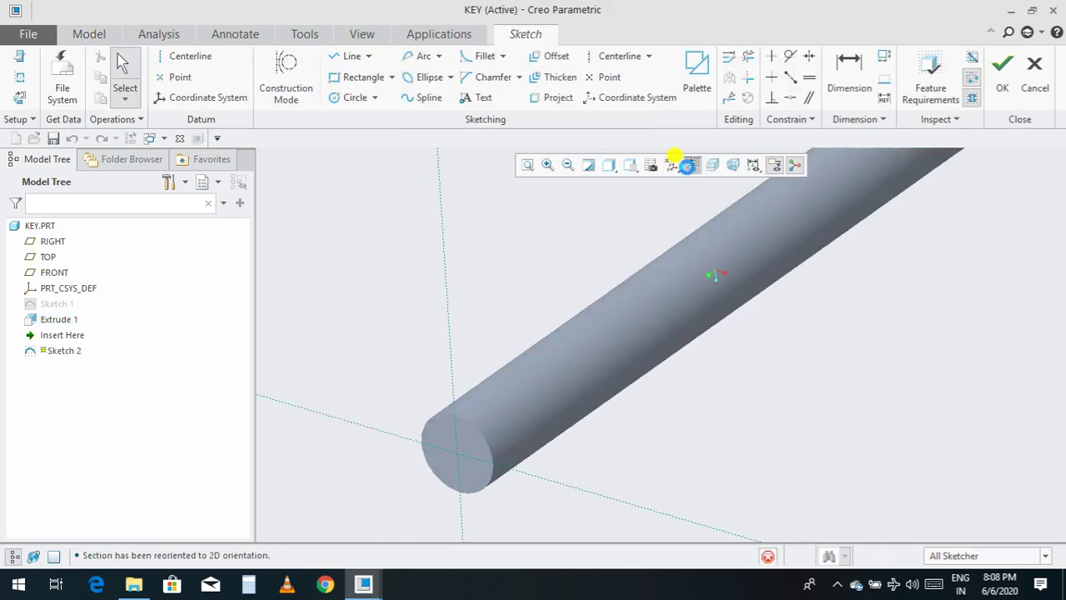
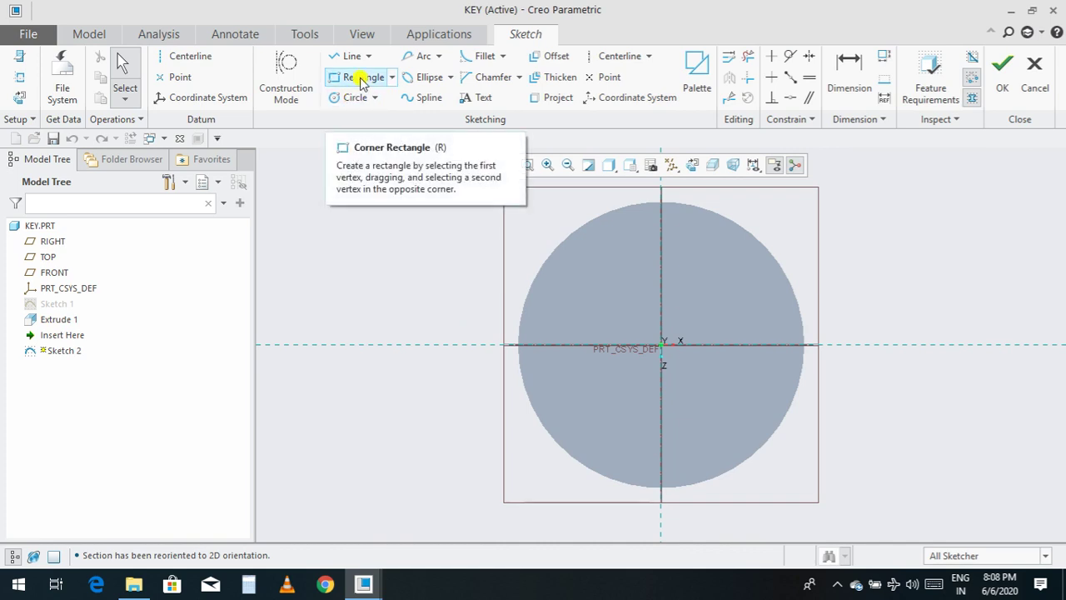
left_click(391, 78)
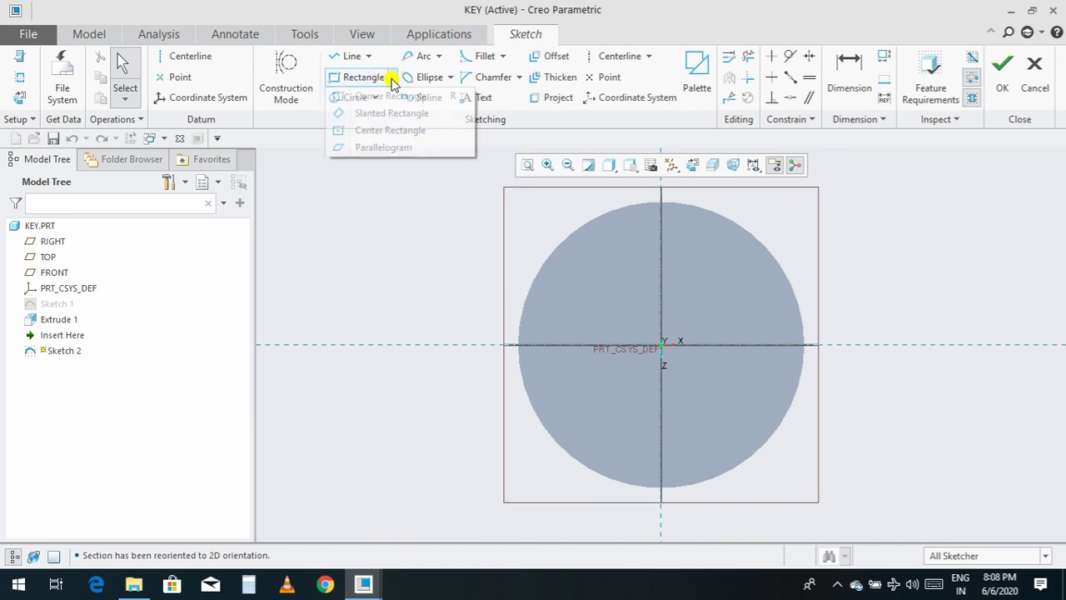
left_click(385, 131)
left_click(661, 344)
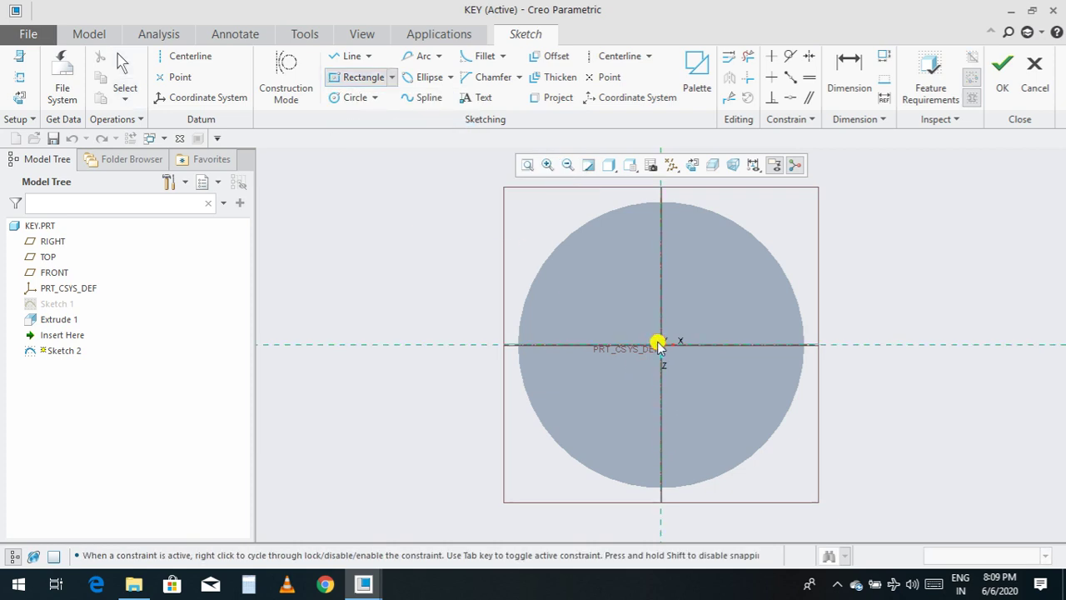
left_click(842, 495)
left_click(1002, 83)
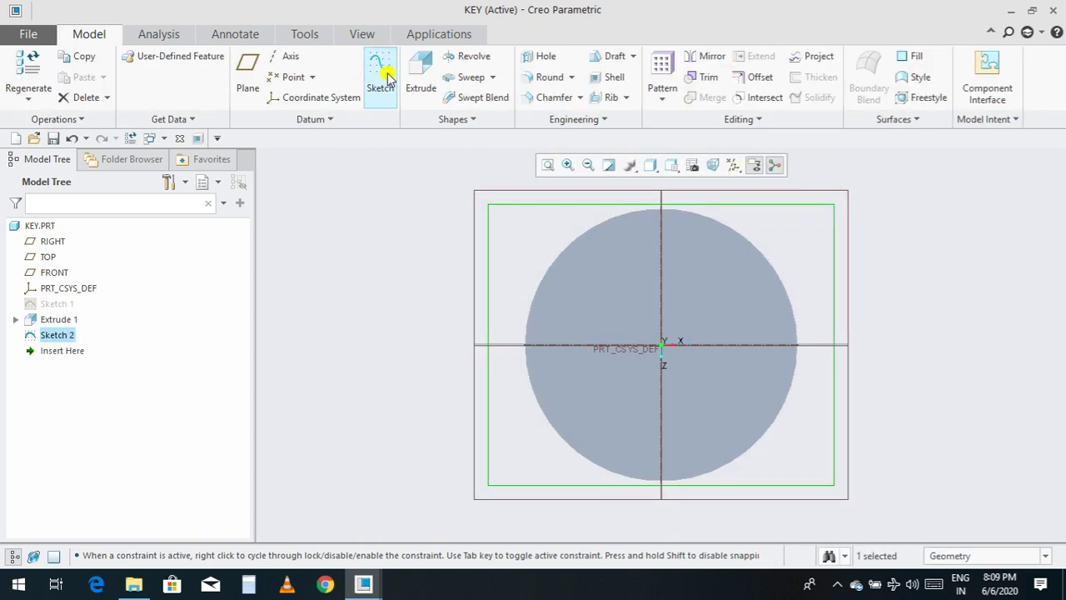
Step: Extrude the rectangle outward from the rod's end face with a depth of 100
left_click(410, 71)
scroll(550, 338, "down", 2)
middle_click_drag(888, 333, 866, 352)
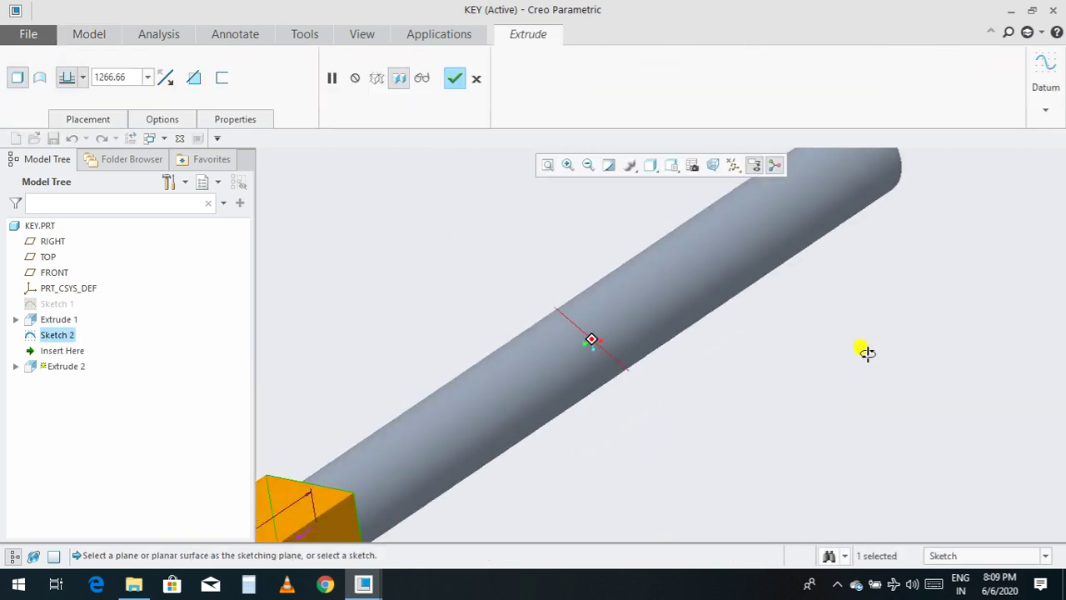
scroll(868, 354, "down", 4)
middle_click_drag(705, 488, 678, 486)
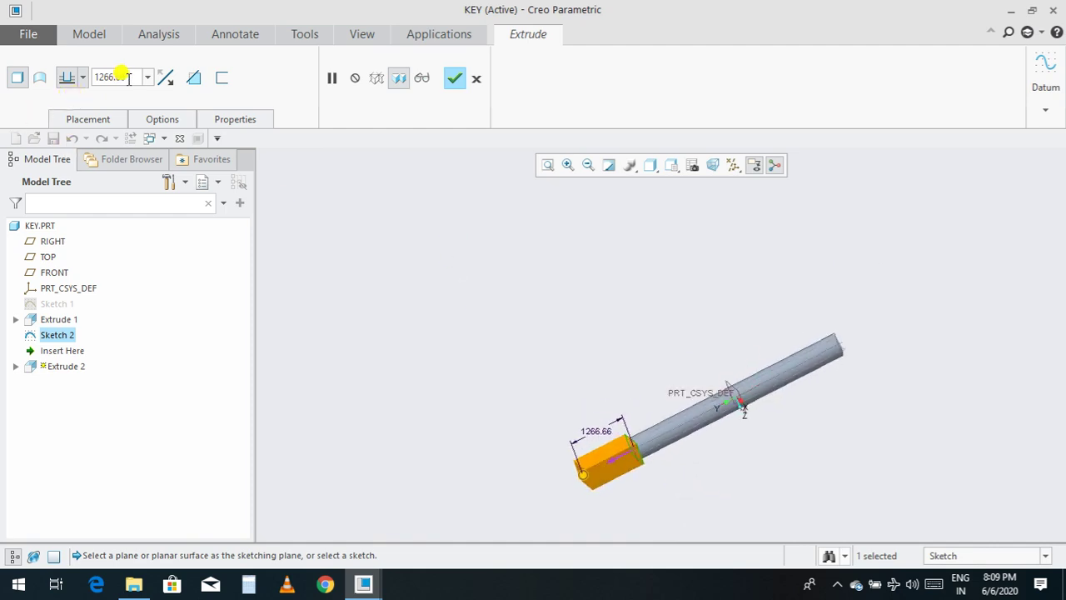
type("1")
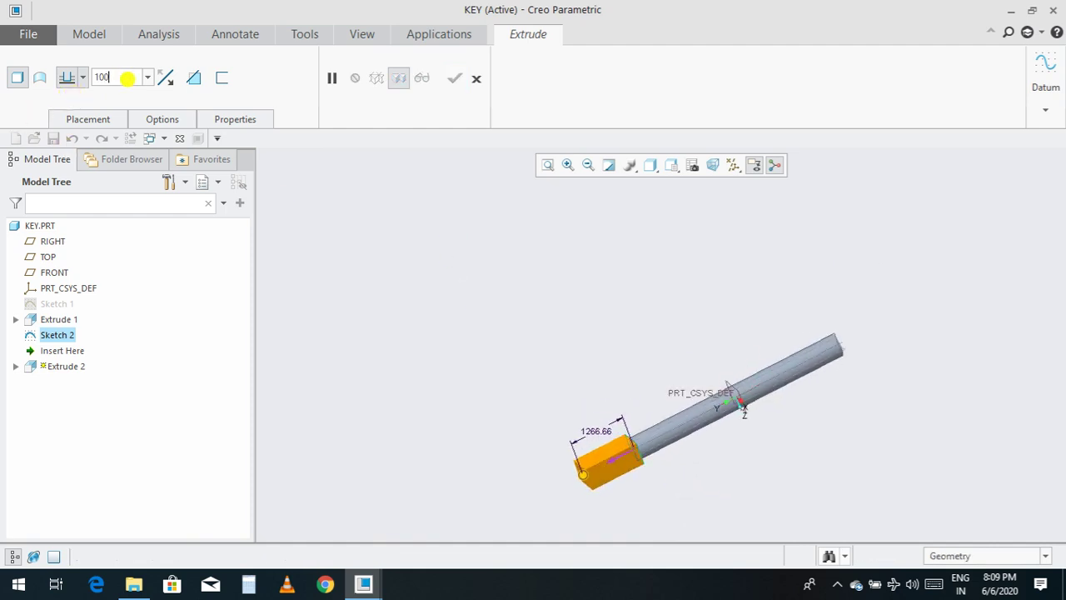
type("00")
key("Return")
scroll(700, 462, "down", 3)
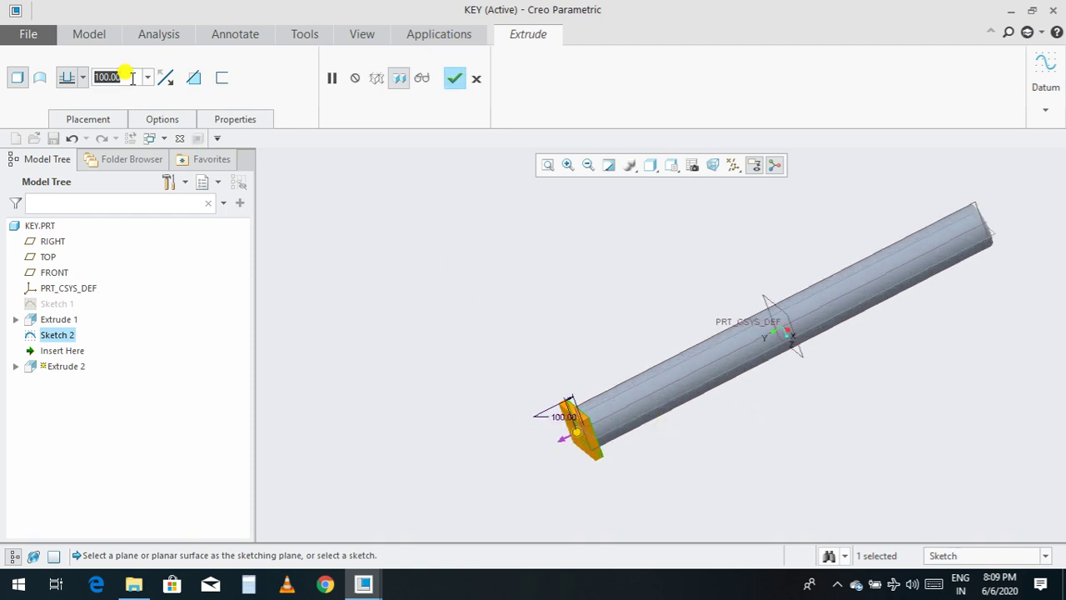
Step: Set the rectangular extrusion's depth to 300
type("3")
key("Return")
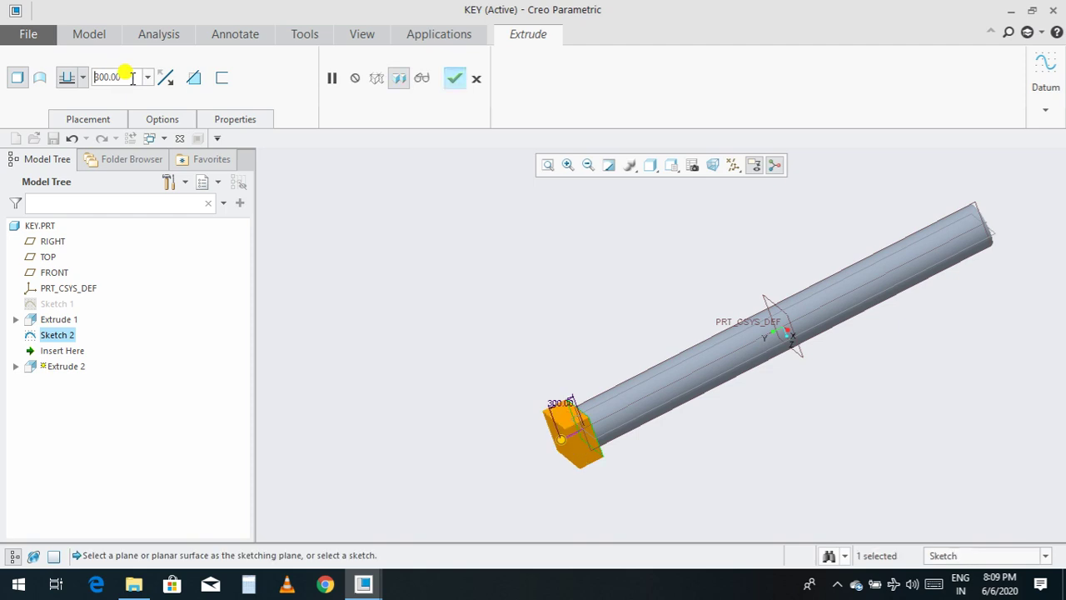
scroll(291, 228, "up", 2)
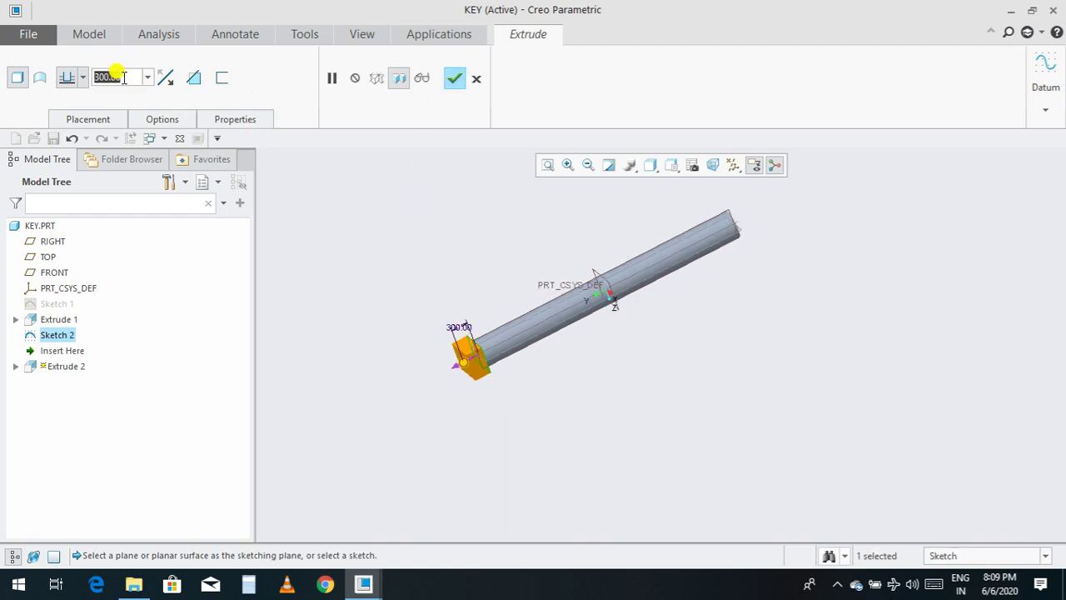
Step: Set the rectangular extrusion's depth to 500 and complete the feature
type("500")
key("Return")
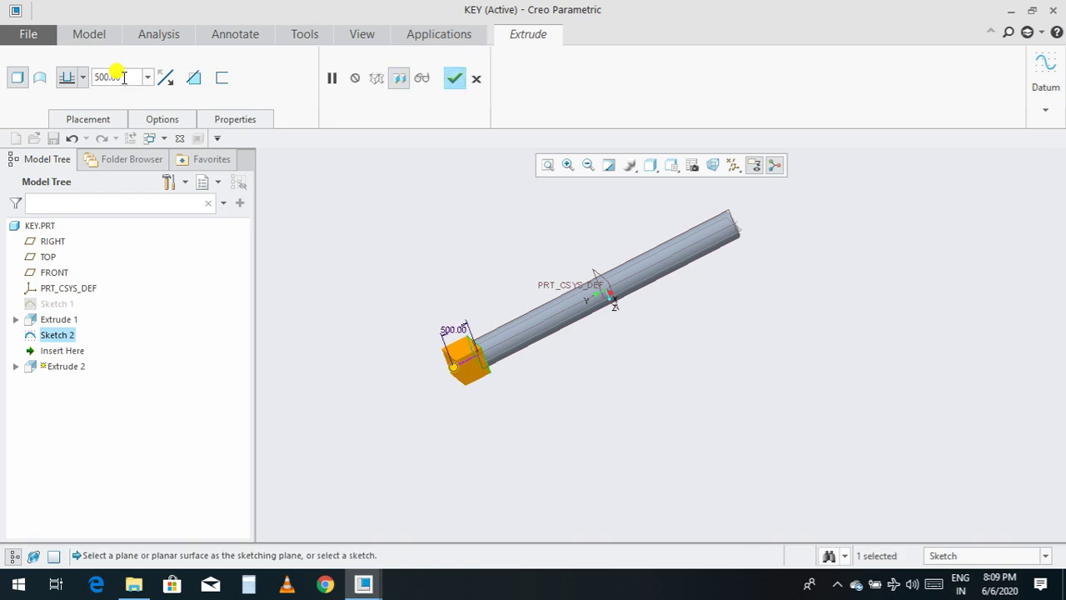
left_click(458, 80)
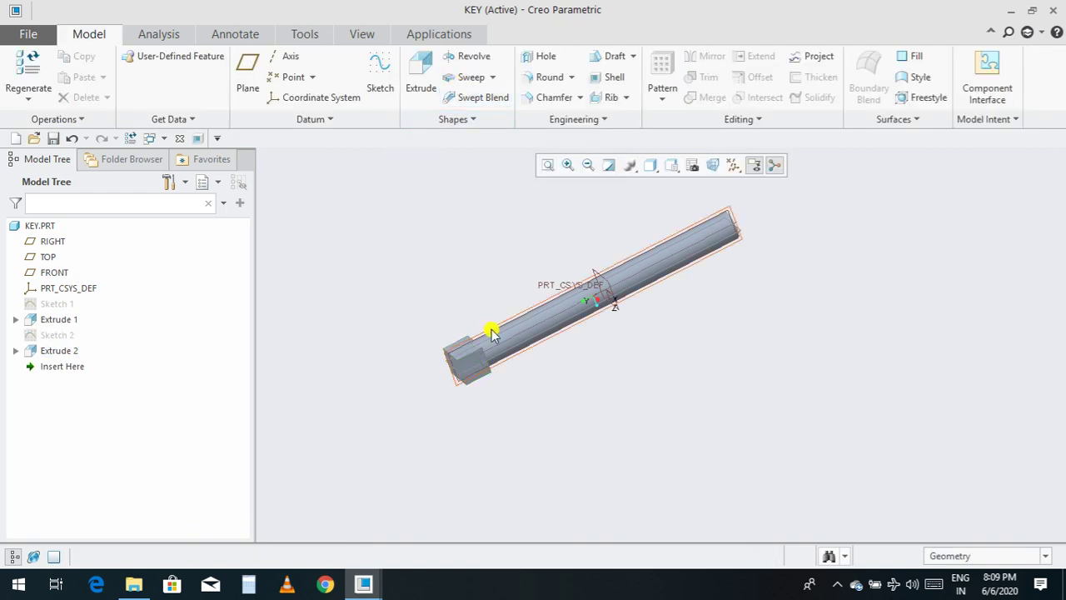
Step: Mirror the rectangular end block about the TOP plane to the rod's other end and save the part
scroll(488, 331, "up", 3)
scroll(564, 380, "down", 2)
scroll(718, 336, "up", 2)
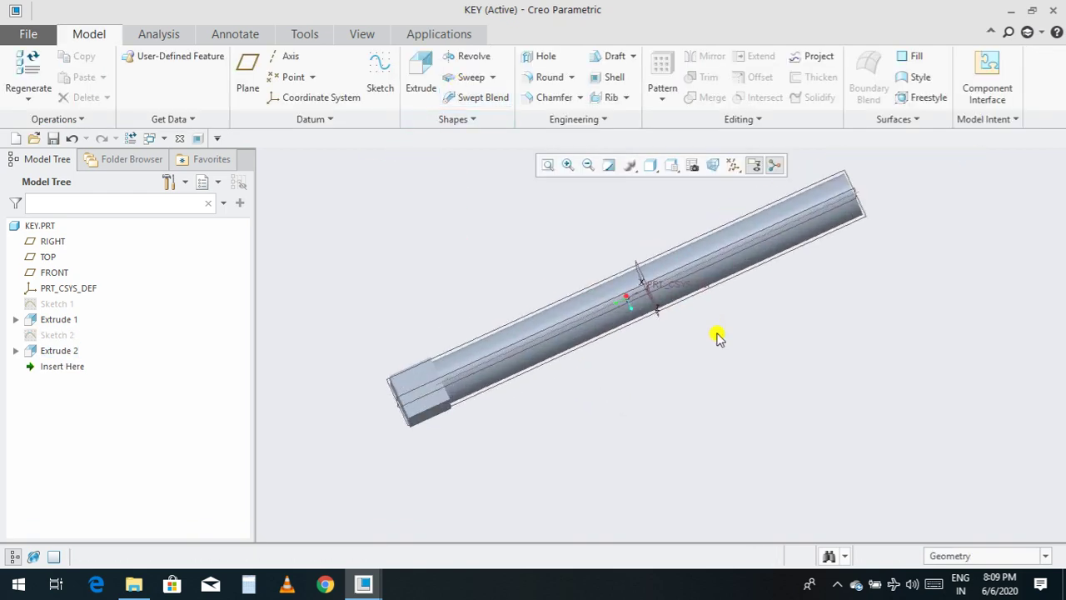
left_click(67, 351)
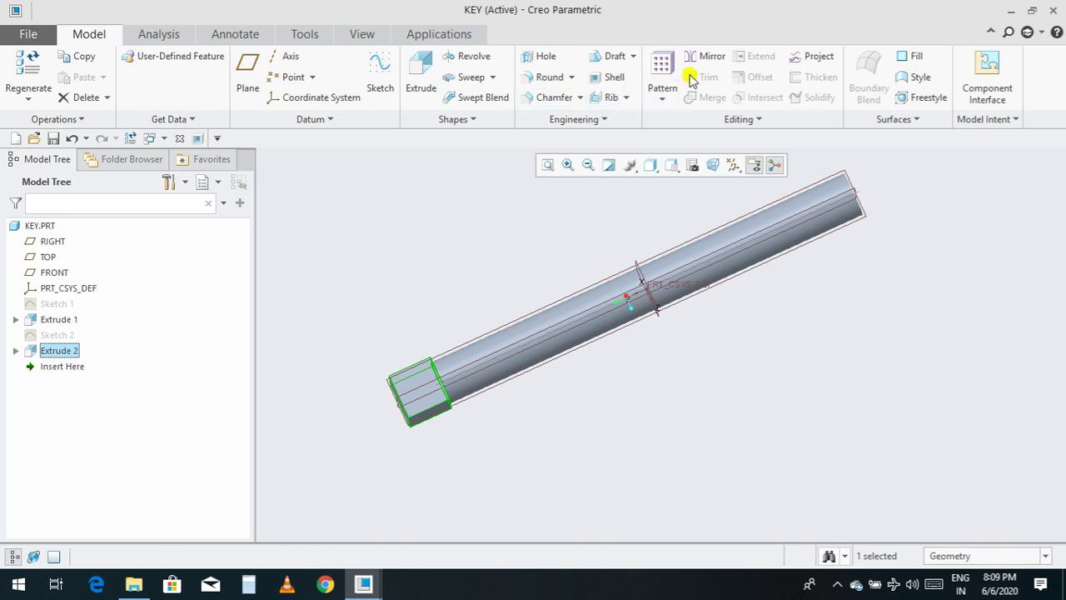
left_click(709, 55)
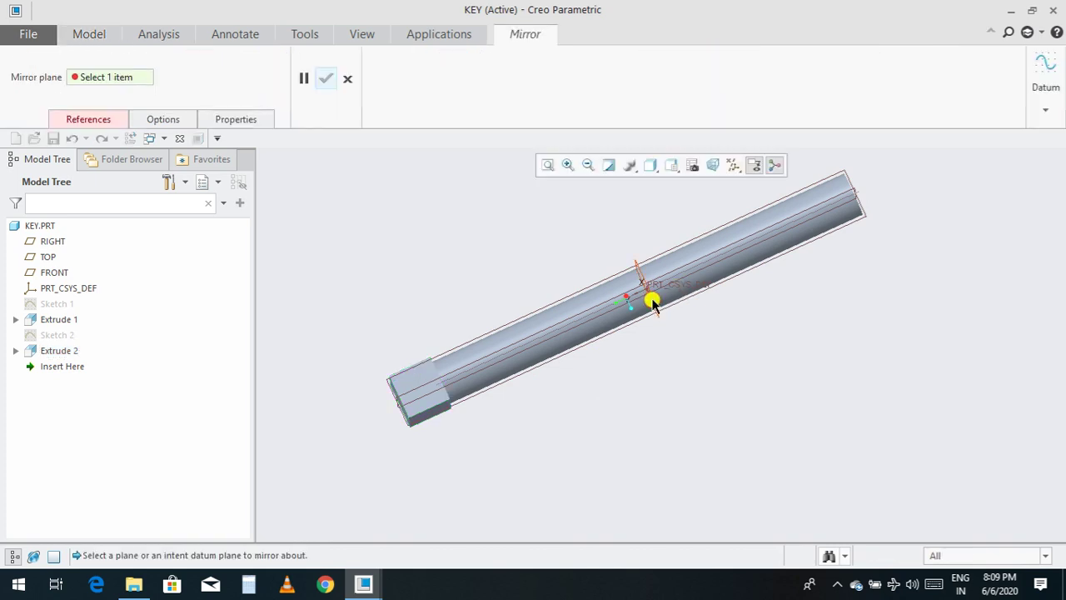
left_click(653, 304)
left_click(323, 78)
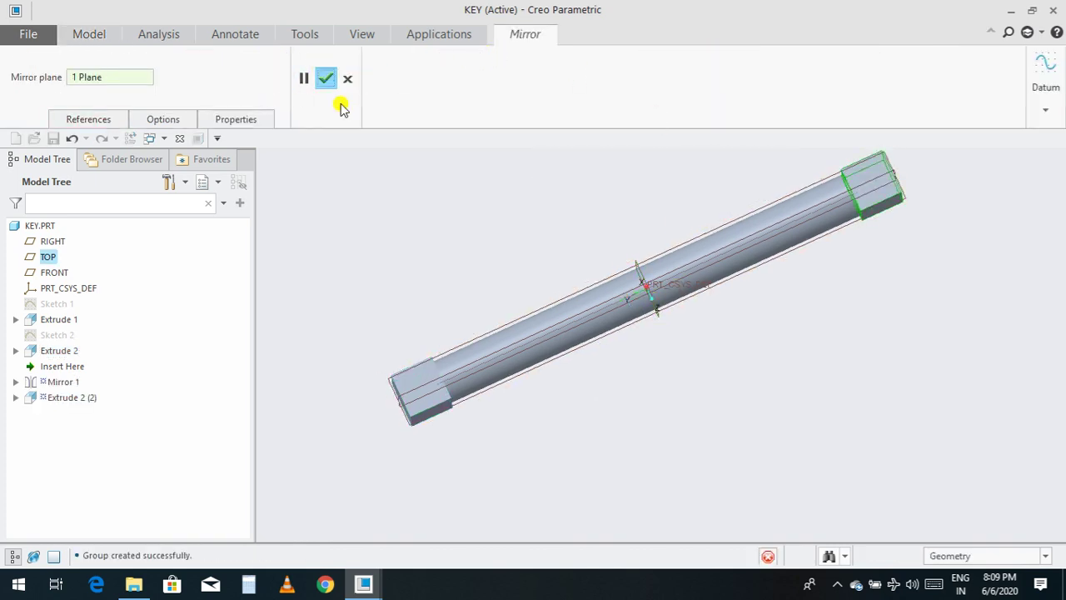
middle_click_drag(436, 238, 726, 373)
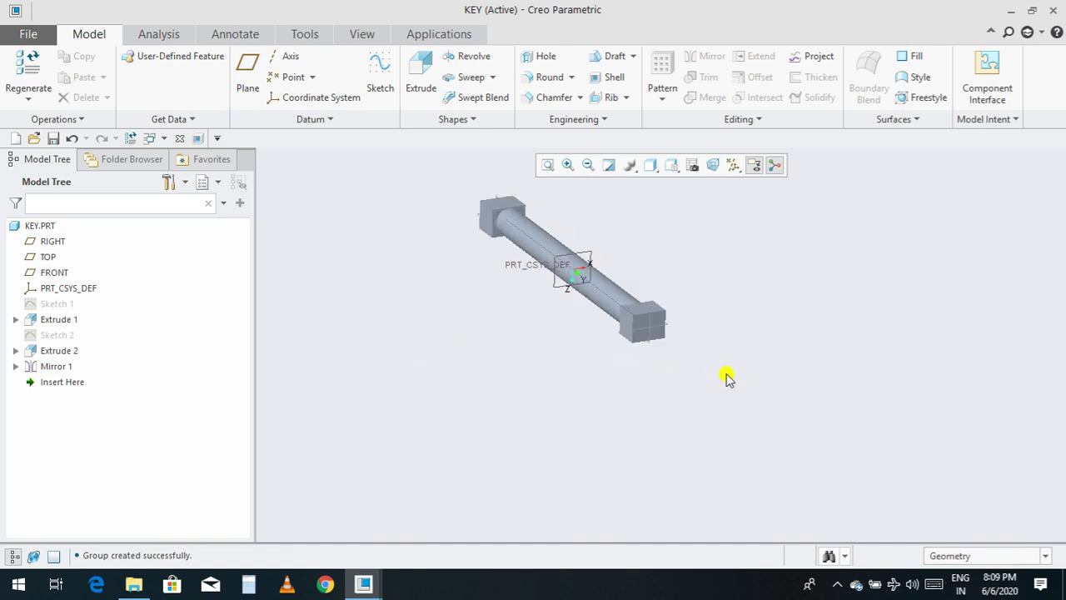
key("ctrl+s")
Step: Add a round to the four edges of one end block that run parallel to the rod's axis
scroll(664, 355, "up", 5)
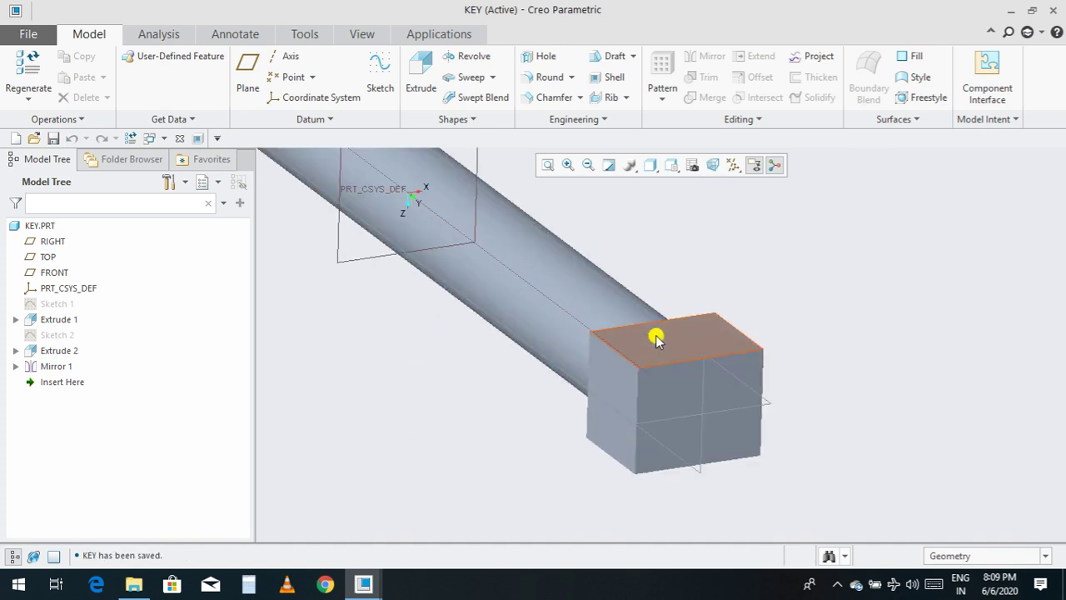
left_click(549, 77)
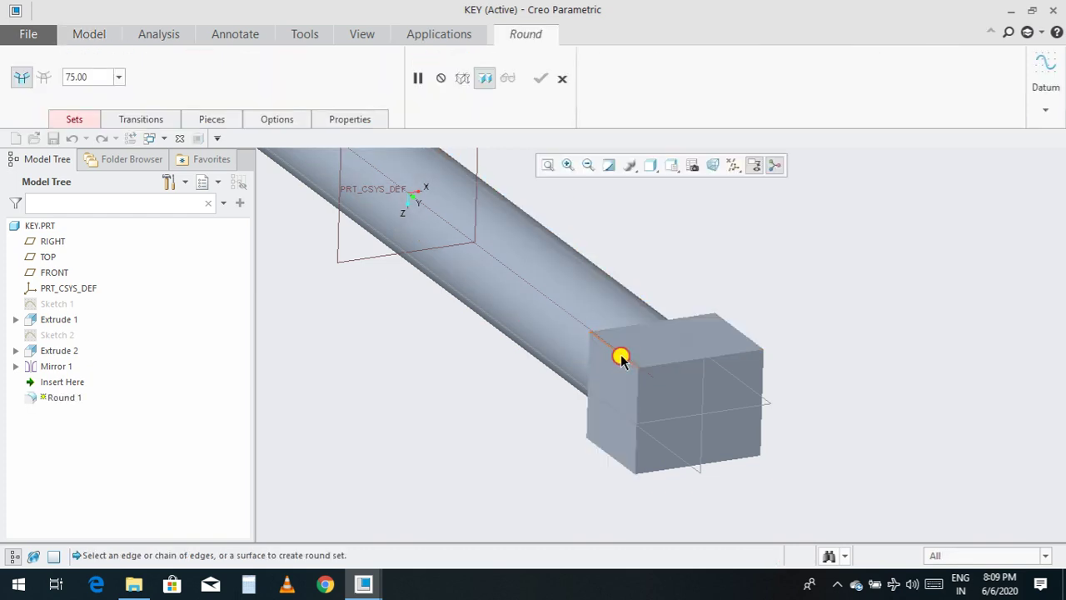
left_click(618, 353)
left_click(625, 469, "ctrl")
middle_click_drag(761, 466, 671, 454)
scroll(495, 374, "up", 3)
left_click(432, 329, "ctrl")
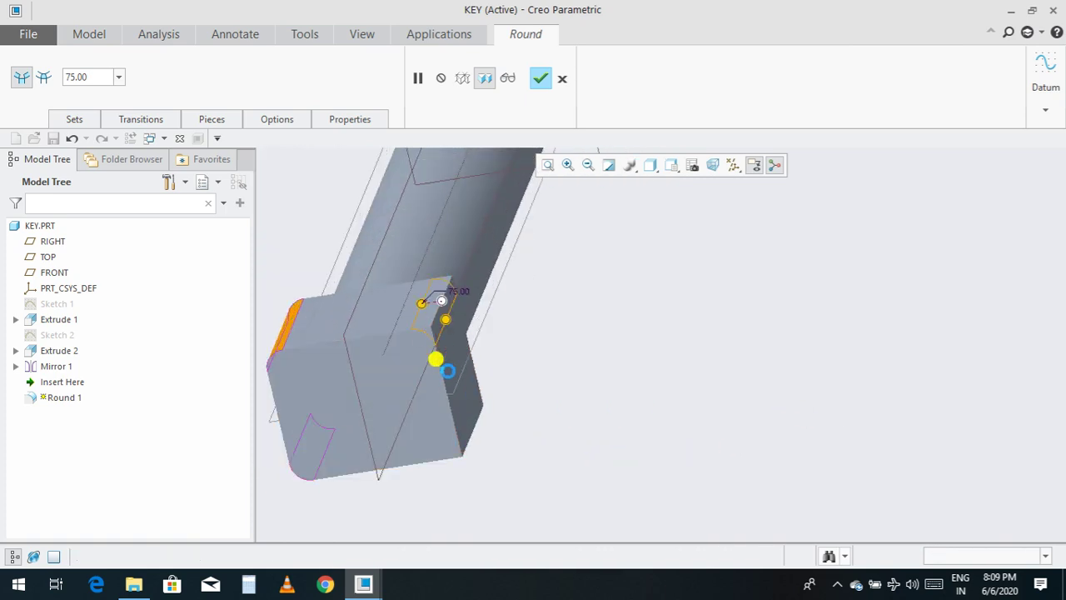
left_click(471, 423, "ctrl")
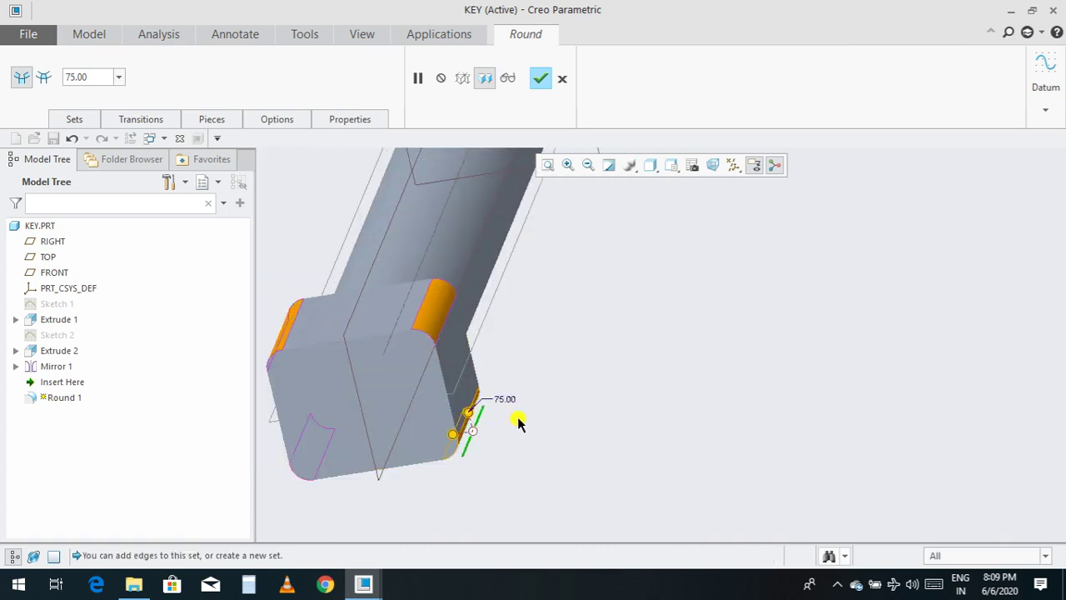
Step: Set the radius of the end block's edge rounds to 100
scroll(570, 395, "down", 3)
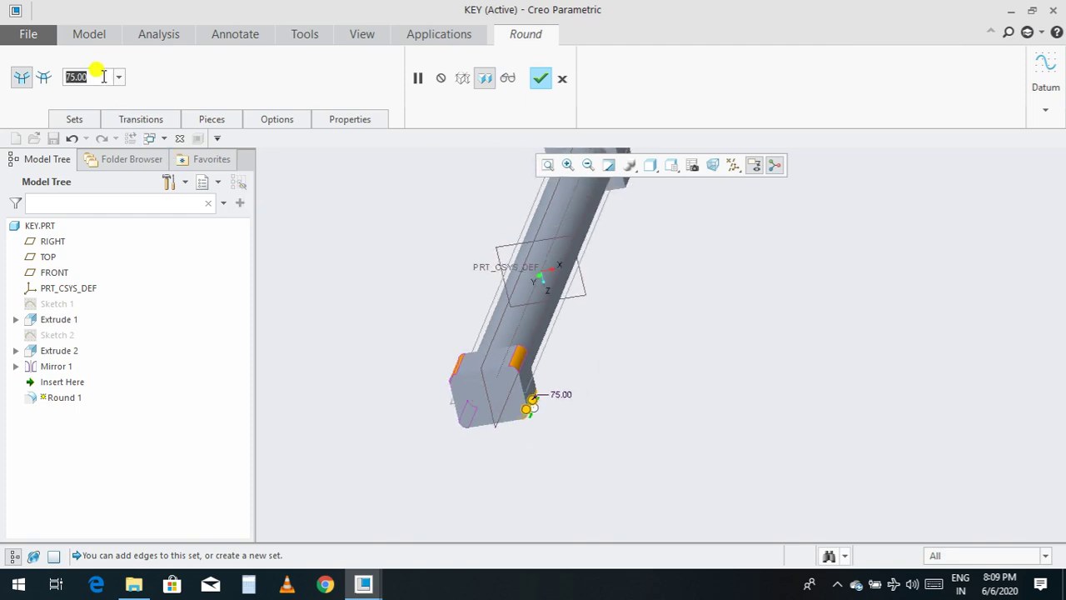
type("75")
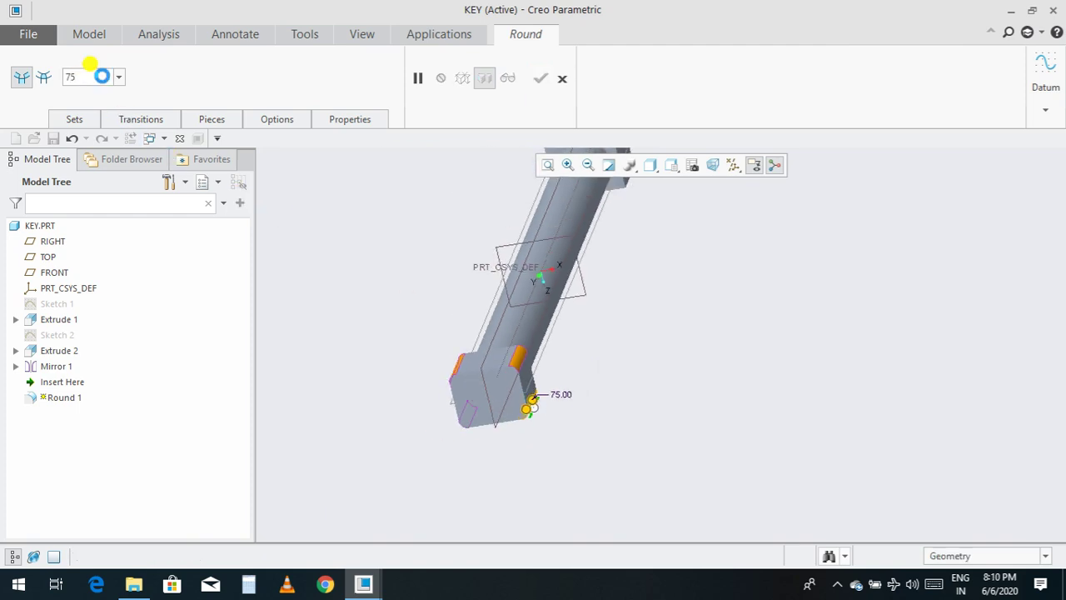
key("Return")
double_click(104, 77)
type("100")
key("Return")
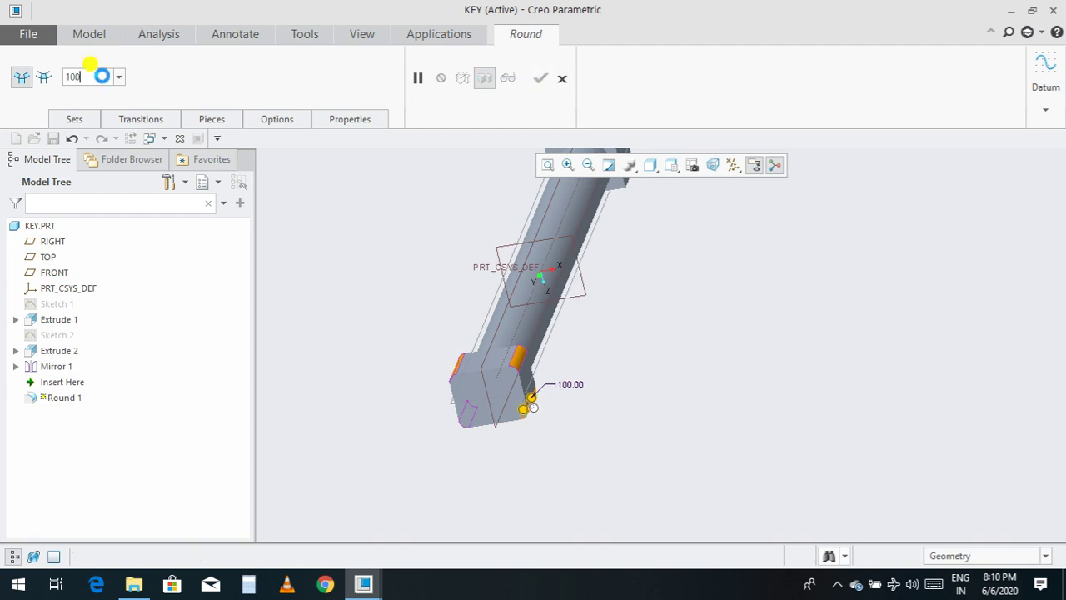
Step: Set the radius of one corner edge of the end block to 200 and complete the round
scroll(436, 362, "down", 2)
scroll(672, 364, "down", 3)
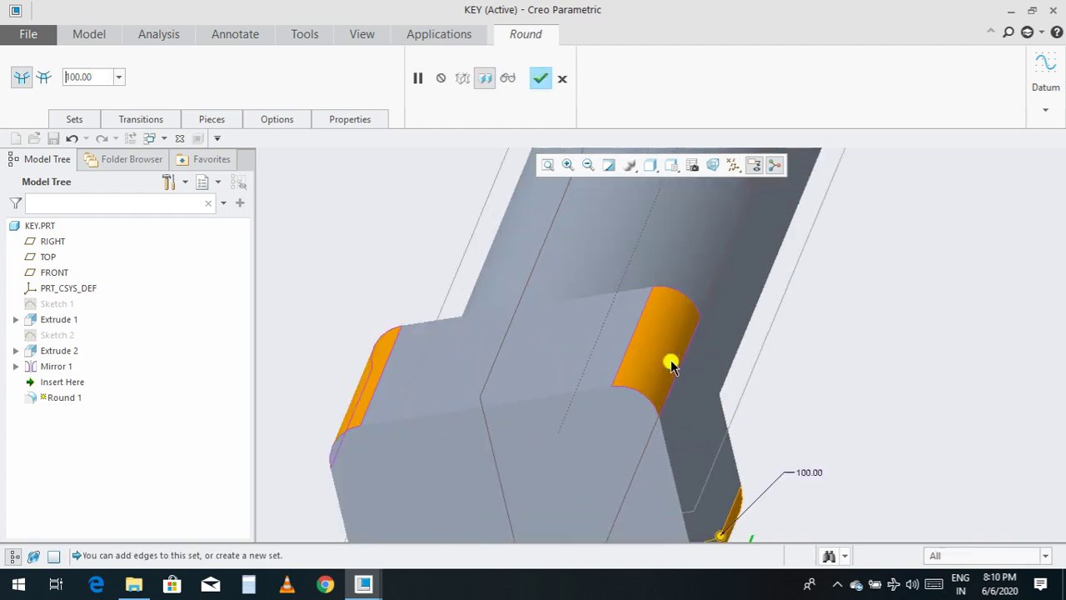
middle_click_drag(672, 365, 661, 465)
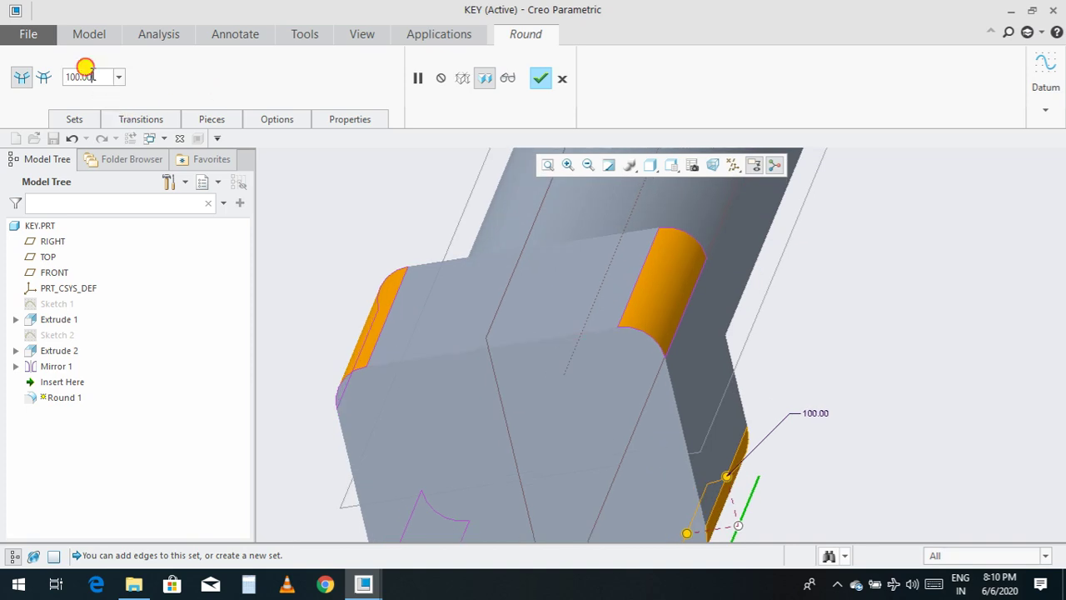
type("200")
key("Return")
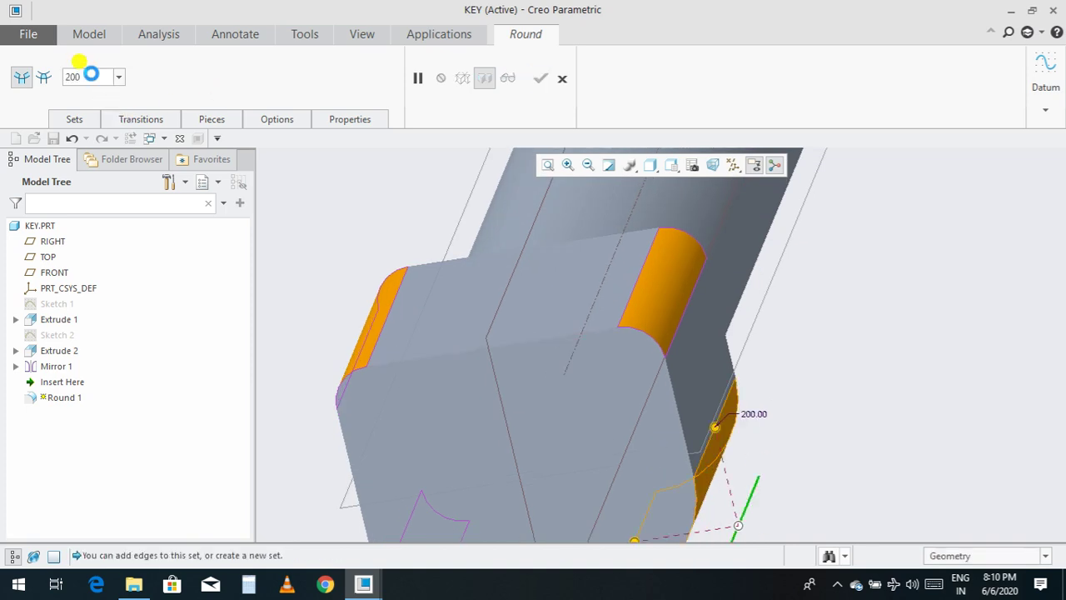
scroll(508, 315, "up", 3)
middle_click_drag(615, 379, 648, 302)
scroll(495, 349, "up", 2)
scroll(638, 334, "up", 3)
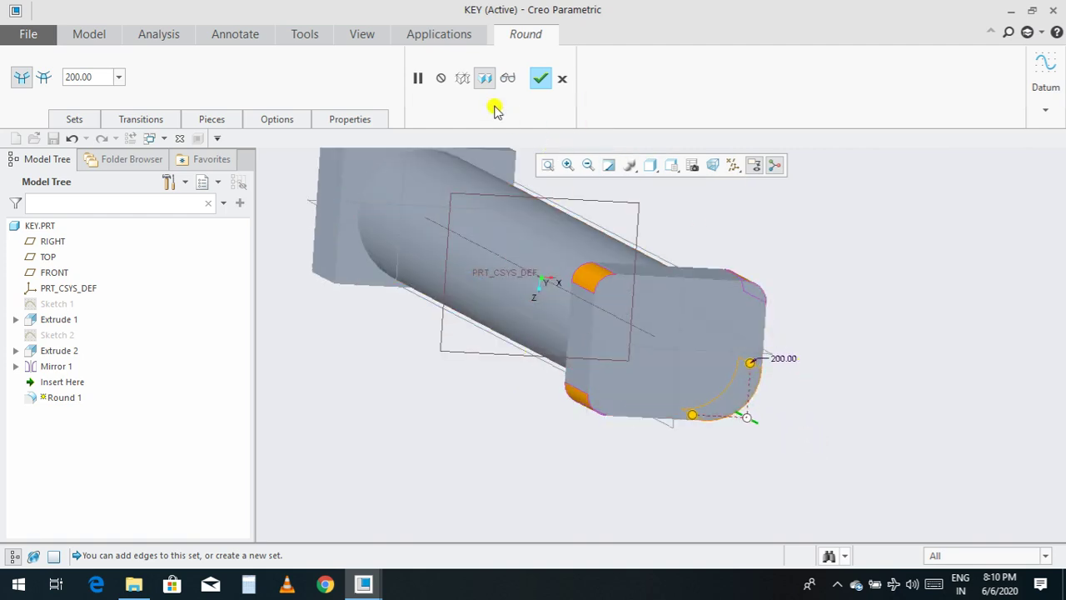
left_click(541, 79)
middle_click_drag(831, 325, 833, 402)
middle_click_drag(842, 402, 852, 401)
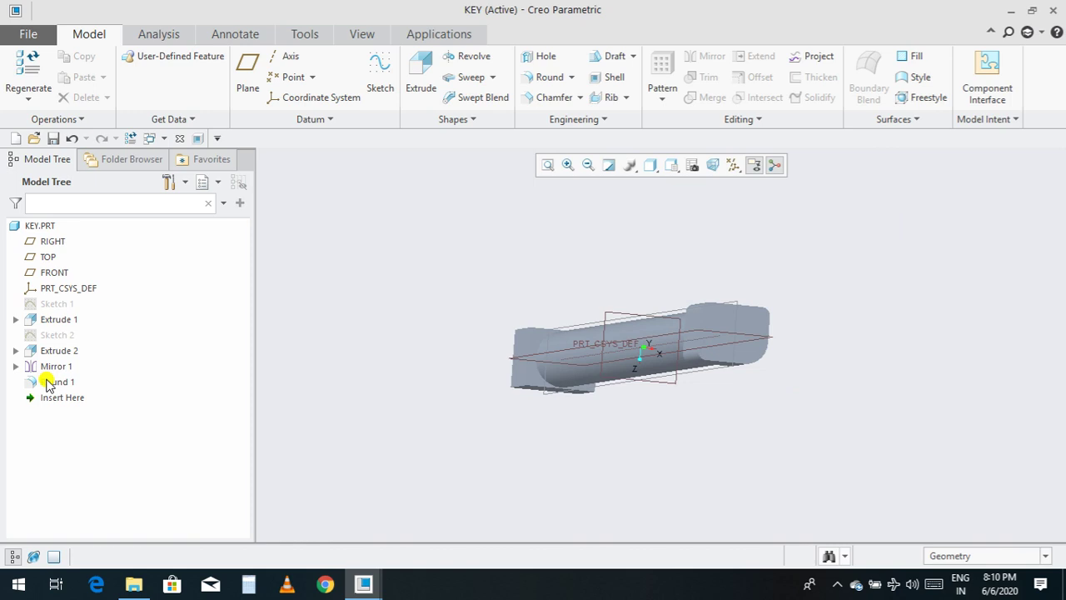
Step: Reopen the end block's round for editing and set the radius of the corner diagonally opposite the 200 one to 100
scroll(767, 326, "down", 4)
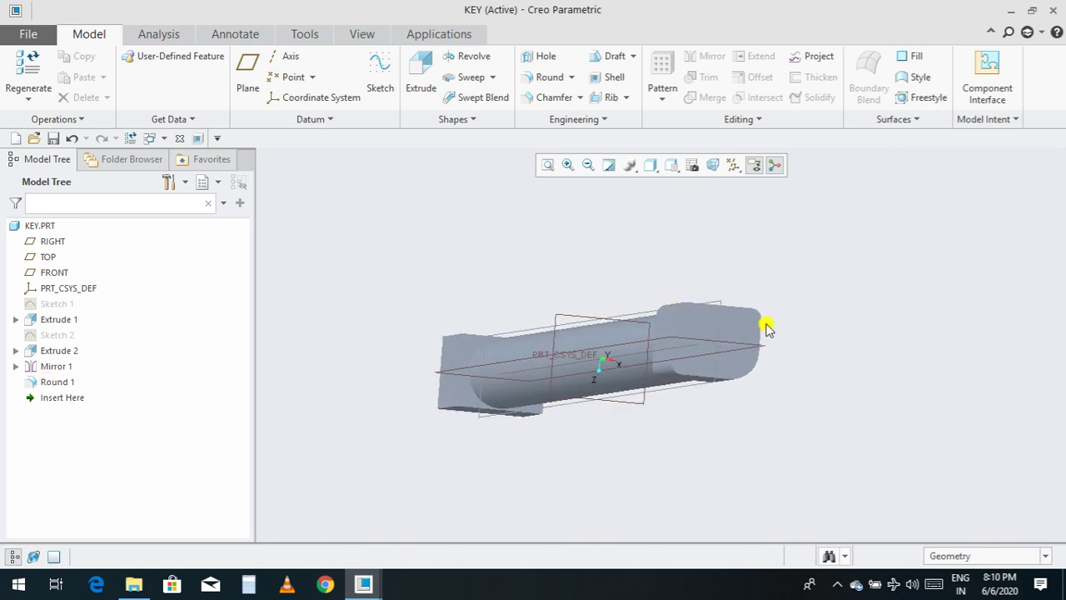
left_click(50, 384)
left_click(83, 310)
scroll(636, 304, "down", 3)
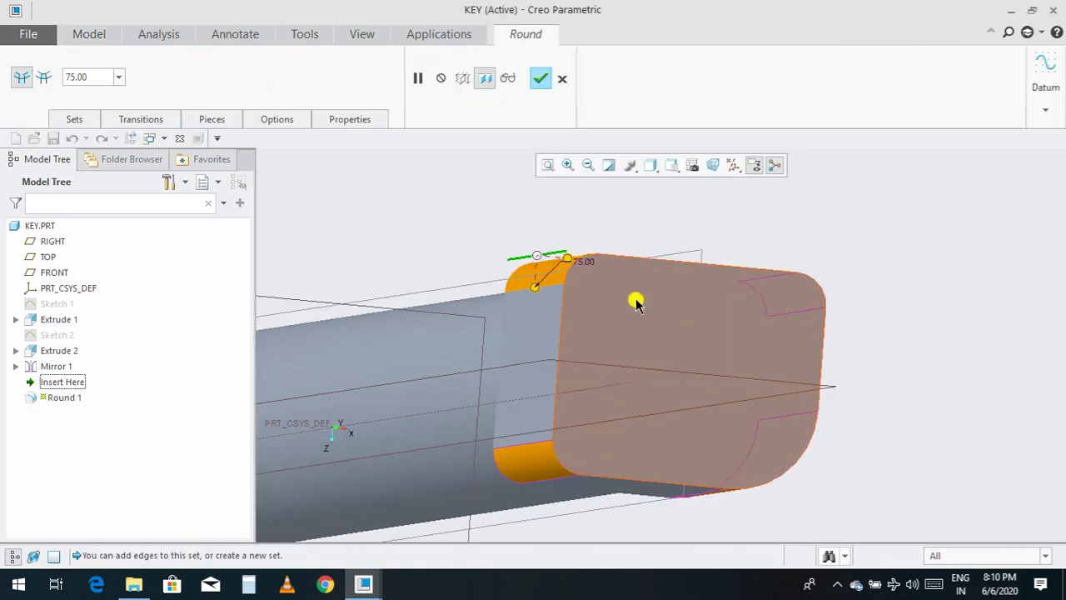
scroll(636, 304, "down", 1)
double_click(568, 249)
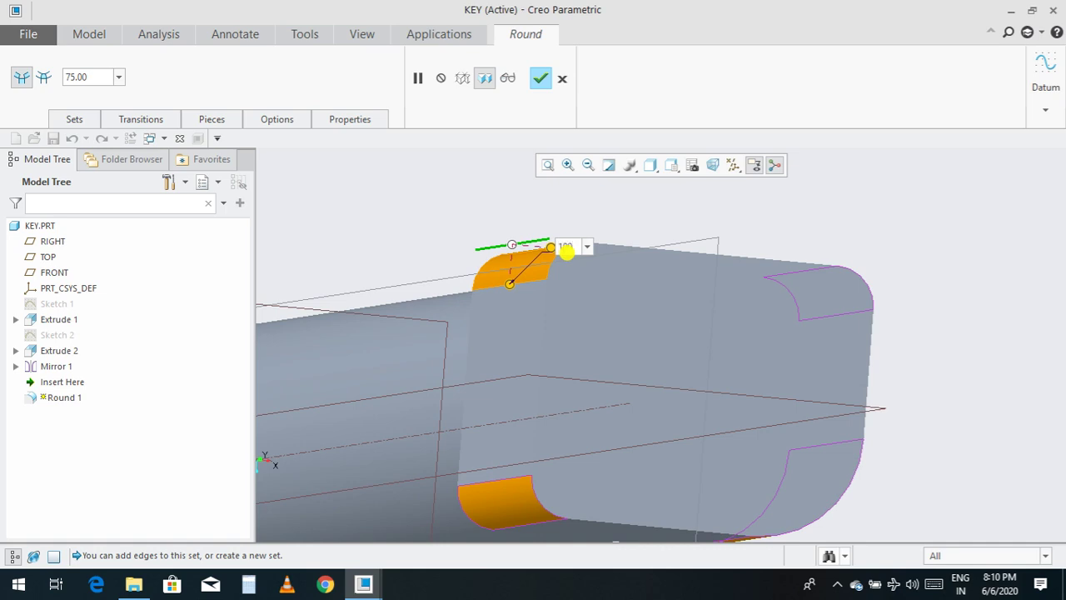
key("Return")
Step: Try a radius of 300 on the corner diagonally opposite the 200 one
scroll(583, 267, "up", 5)
middle_click_drag(652, 303, 882, 321)
scroll(557, 265, "down", 3)
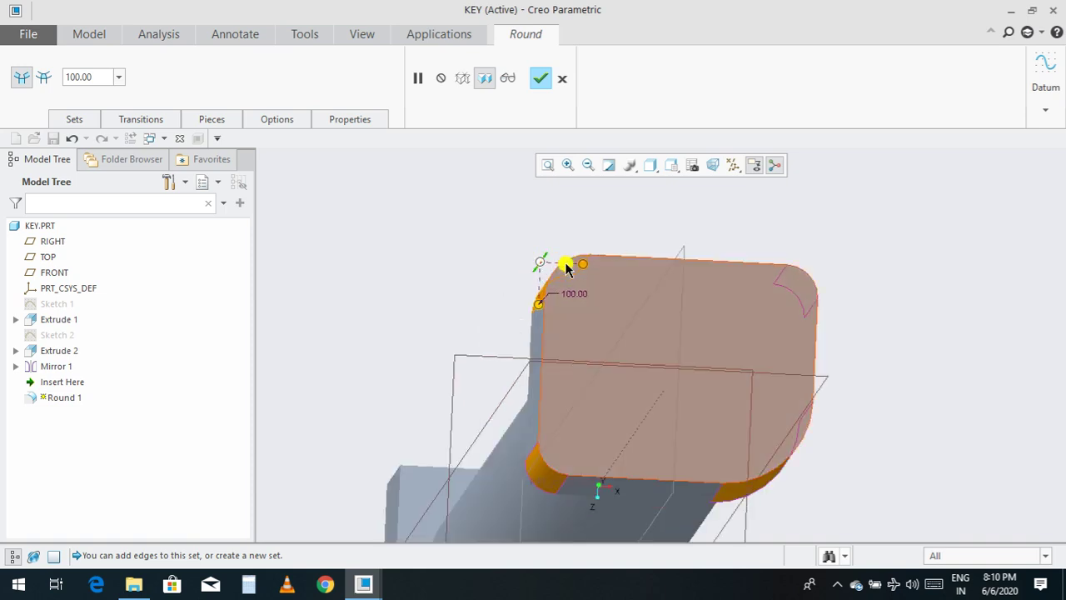
double_click(576, 293)
type("300")
key("Return")
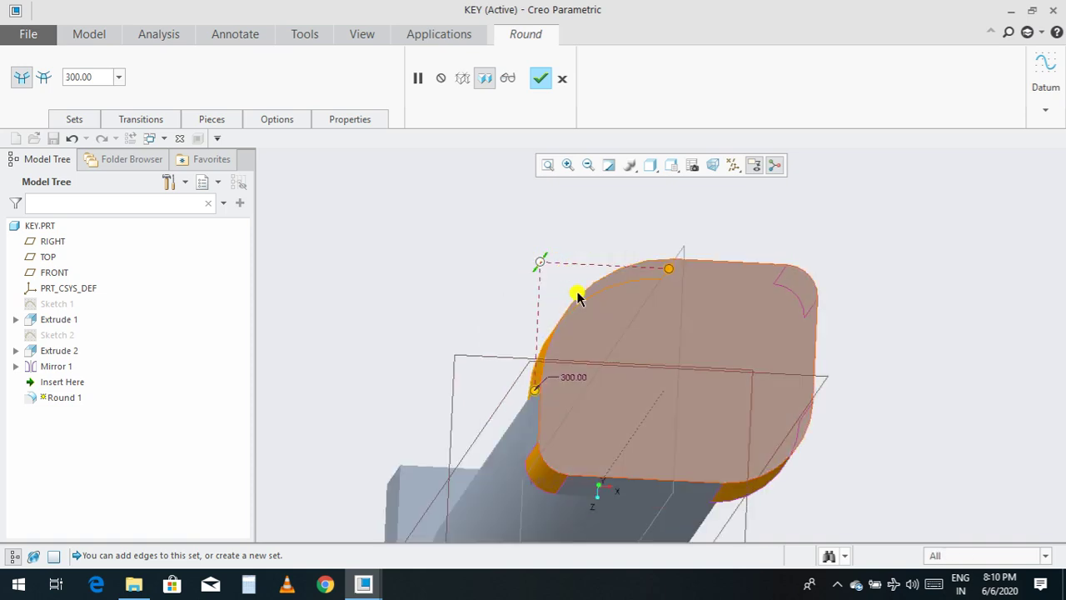
Step: Set the radius of that diagonally opposite corner to 200 and complete the round edit
double_click(573, 379)
key("Return")
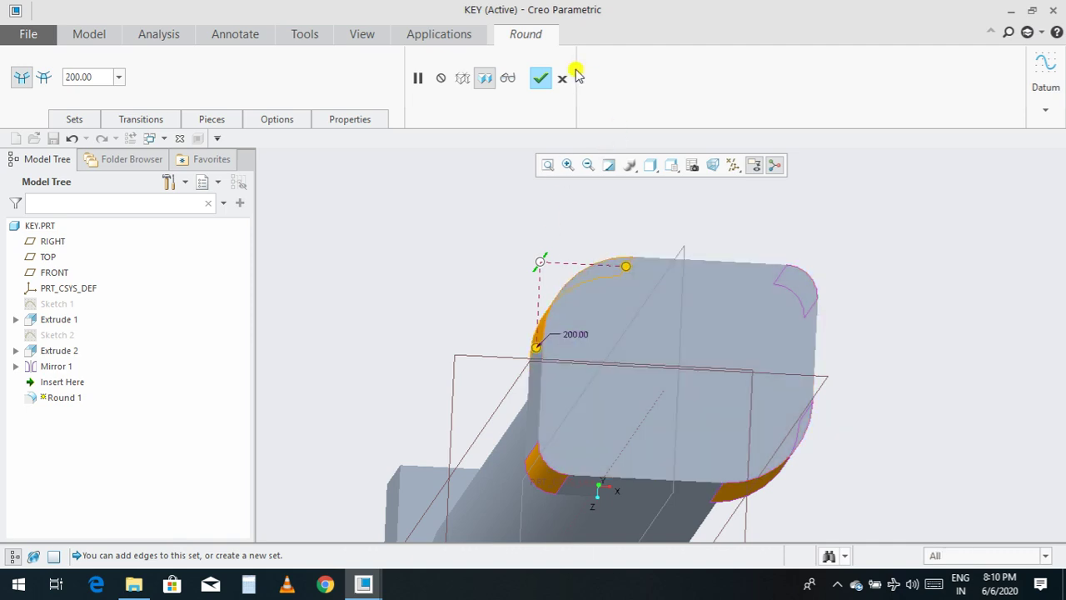
left_click(542, 77)
middle_click_drag(959, 331, 913, 311)
scroll(899, 308, "up", 3)
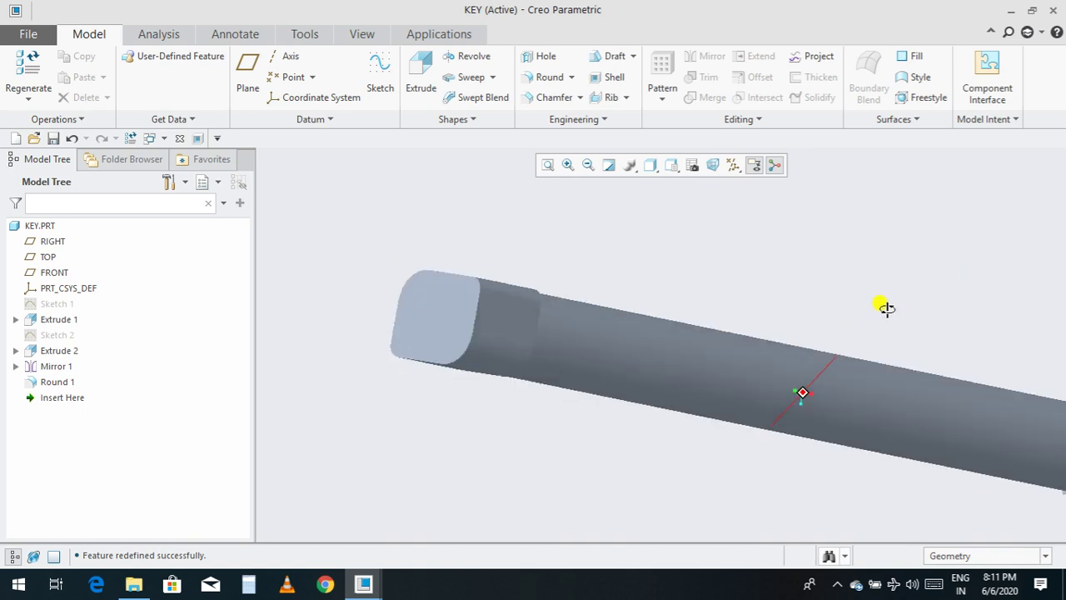
Step: Round two diagonally opposite axial edges of the unrounded end block with a radius of 200
scroll(789, 319, "down", 5)
middle_click_drag(726, 291, 798, 278)
scroll(799, 278, "up", 3)
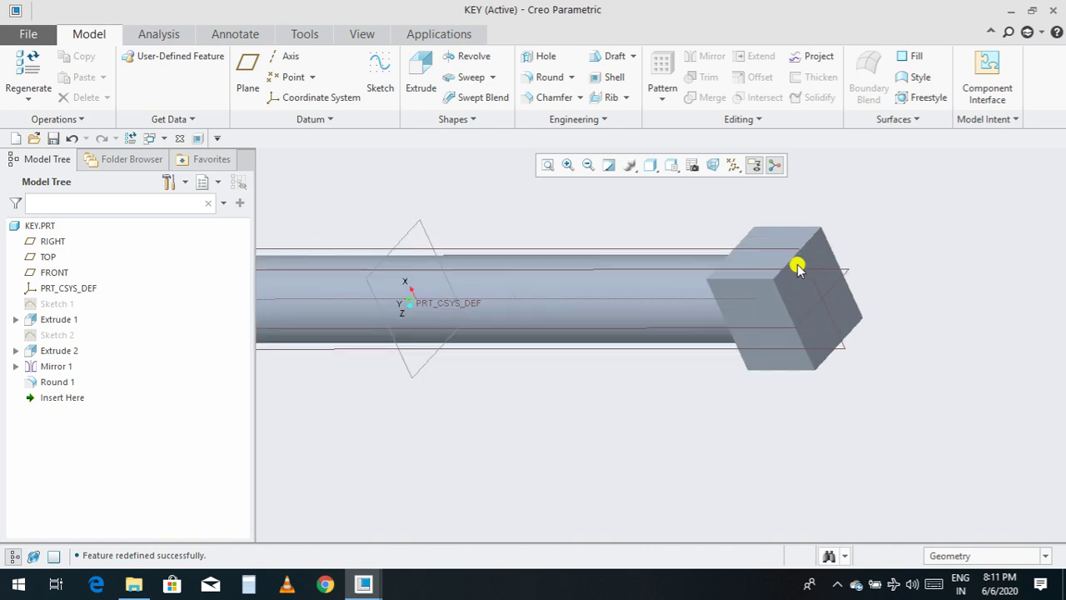
left_click(539, 75)
scroll(778, 352, "down", 4)
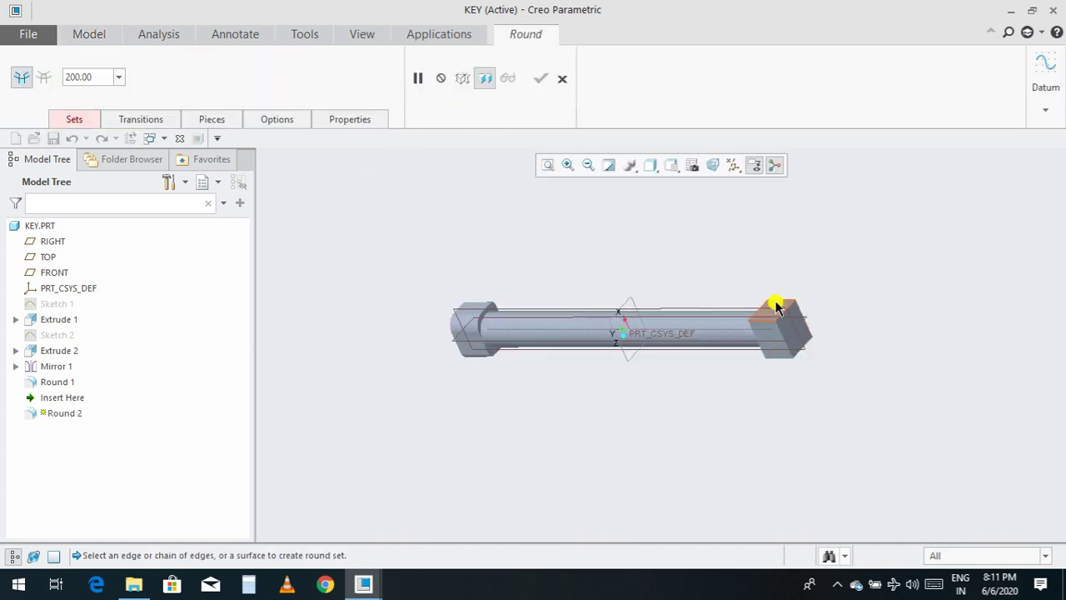
left_click(785, 304)
scroll(783, 355, "up", 2)
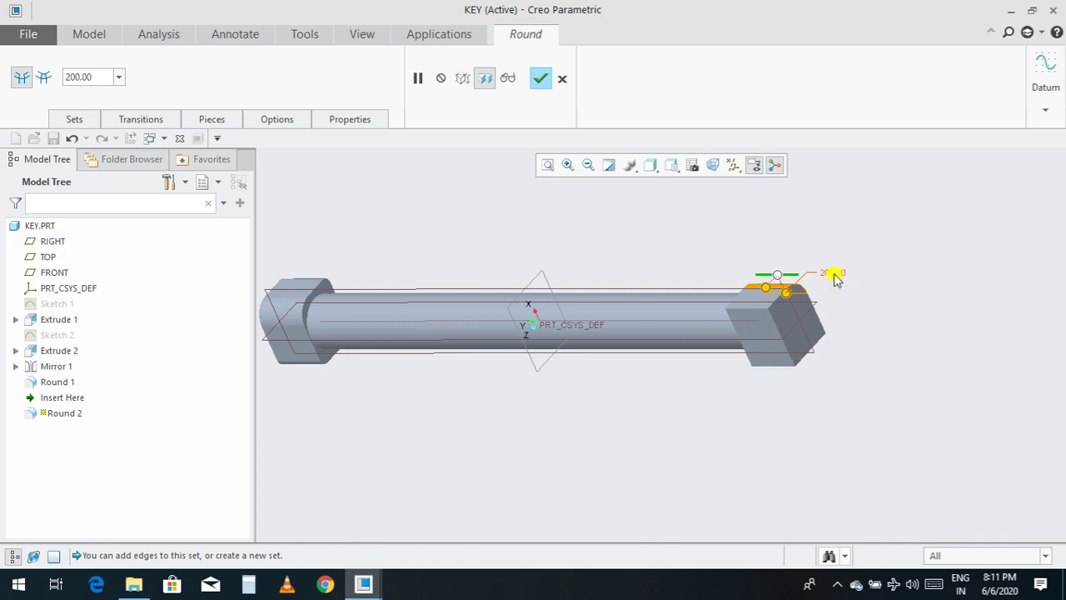
left_click(783, 364, "ctrl")
scroll(784, 364, "up", 1)
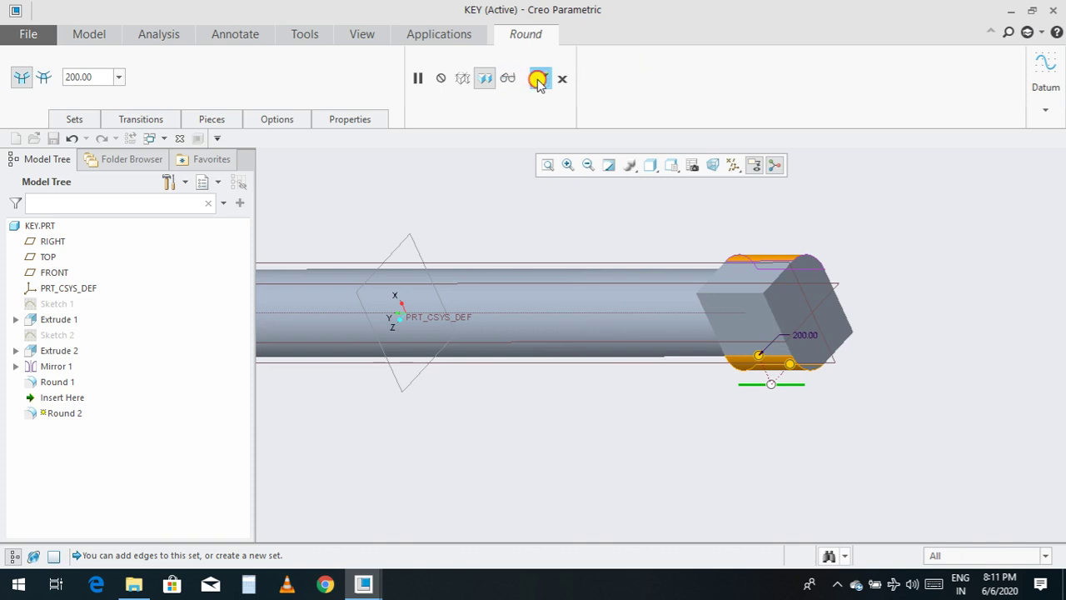
left_click(540, 78)
scroll(689, 471, "down", 4)
left_click(799, 395)
Step: Start another round on a remaining sharp axial edge of the second end block and set its radius to 75
scroll(697, 439, "up", 2)
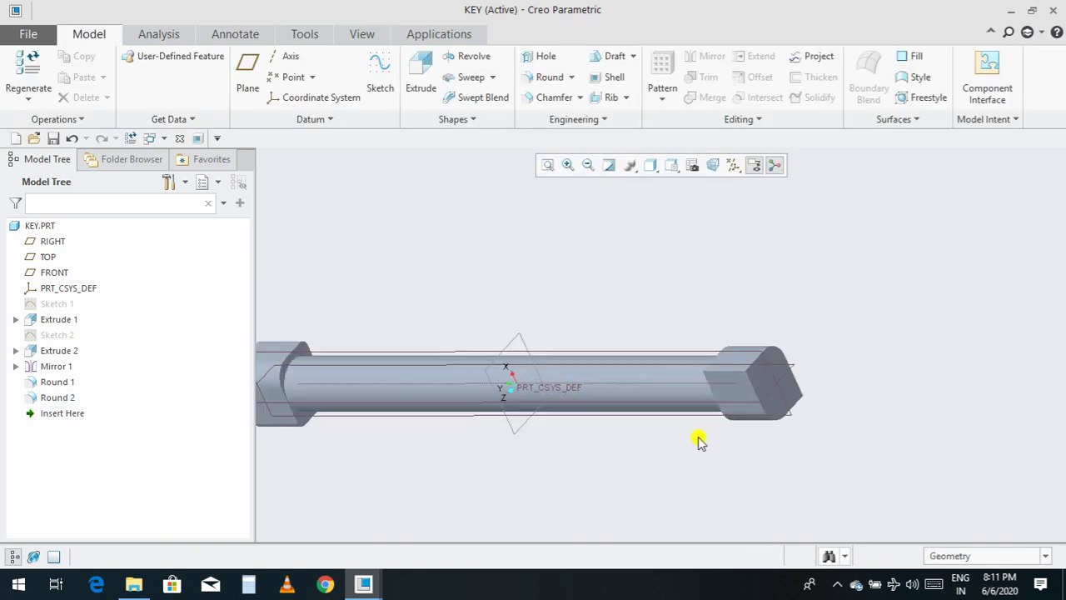
left_click(569, 83)
left_click(739, 371)
scroll(858, 409, "up", 2)
scroll(881, 418, "down", 2)
middle_click_drag(881, 418, 854, 409)
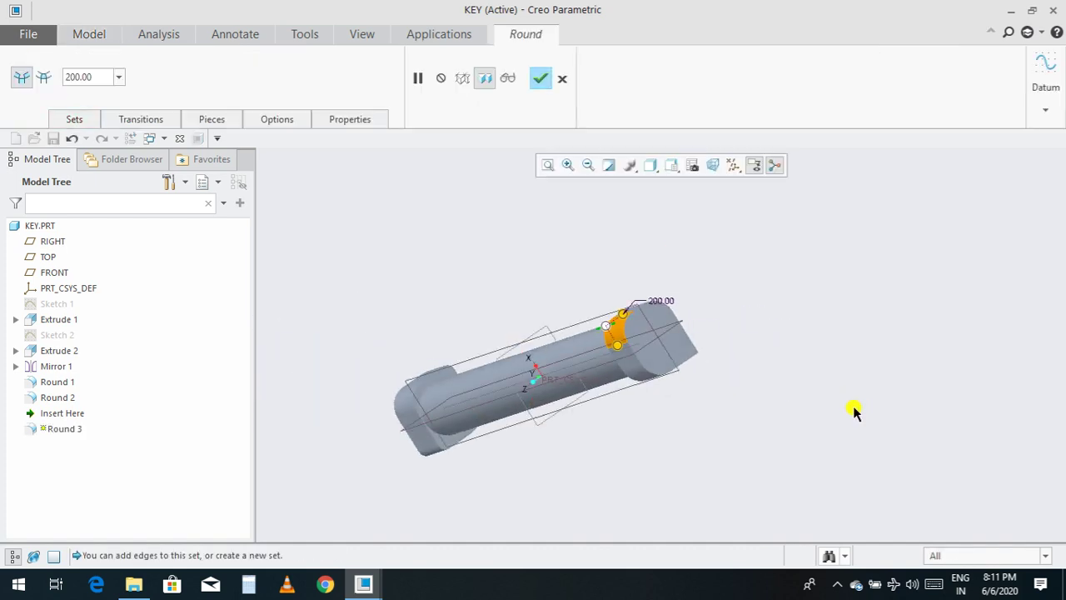
double_click(662, 303)
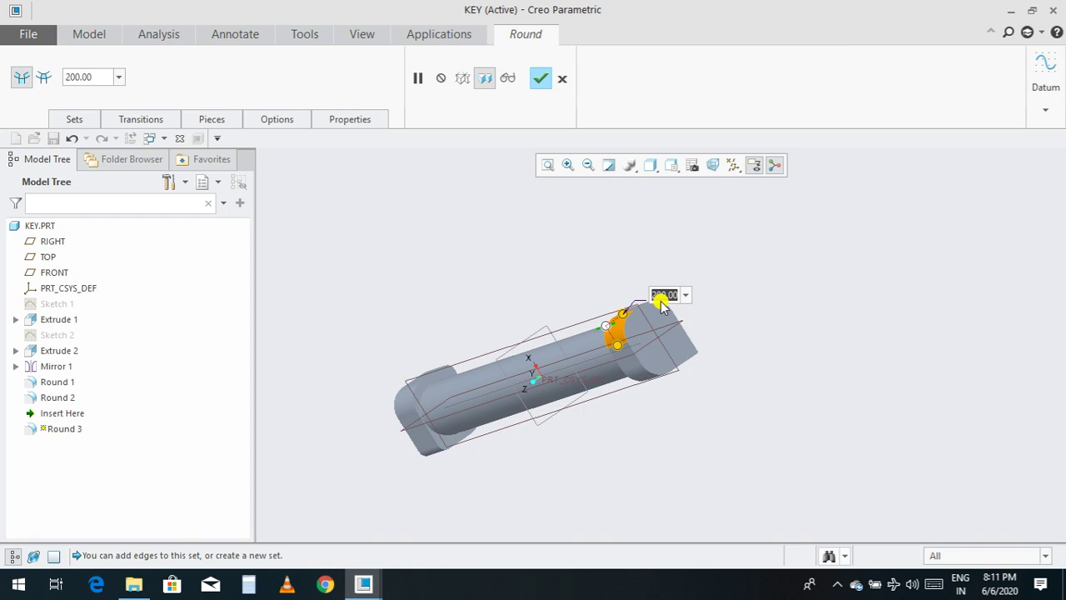
type("75")
key("Return")
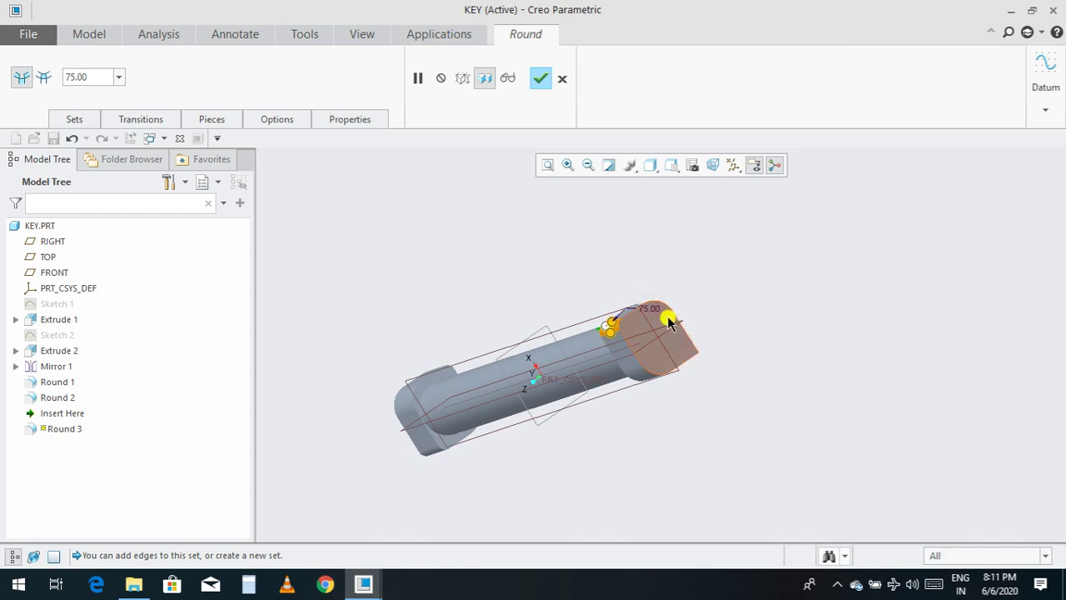
Step: Complete the 75 radius round on the second end block, return the model to its default orientation and save the part
scroll(683, 361, "up", 3)
middle_click_drag(783, 373, 678, 361)
scroll(380, 304, "up", 3)
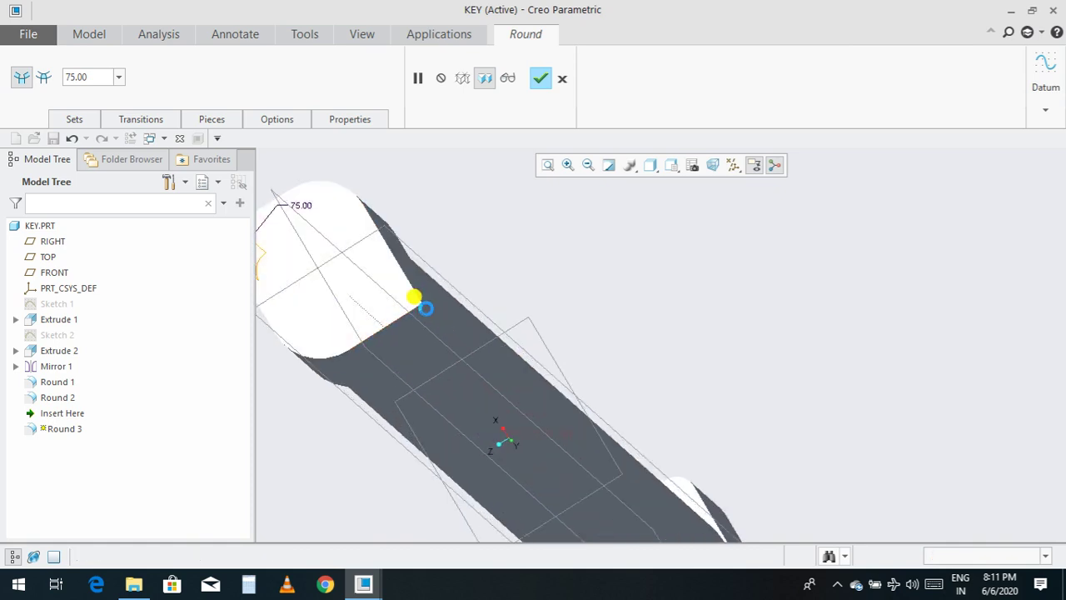
left_click(542, 79)
left_click(683, 292)
key("ctrl+d")
middle_click_drag(742, 379, 708, 374)
key("ctrl+s")
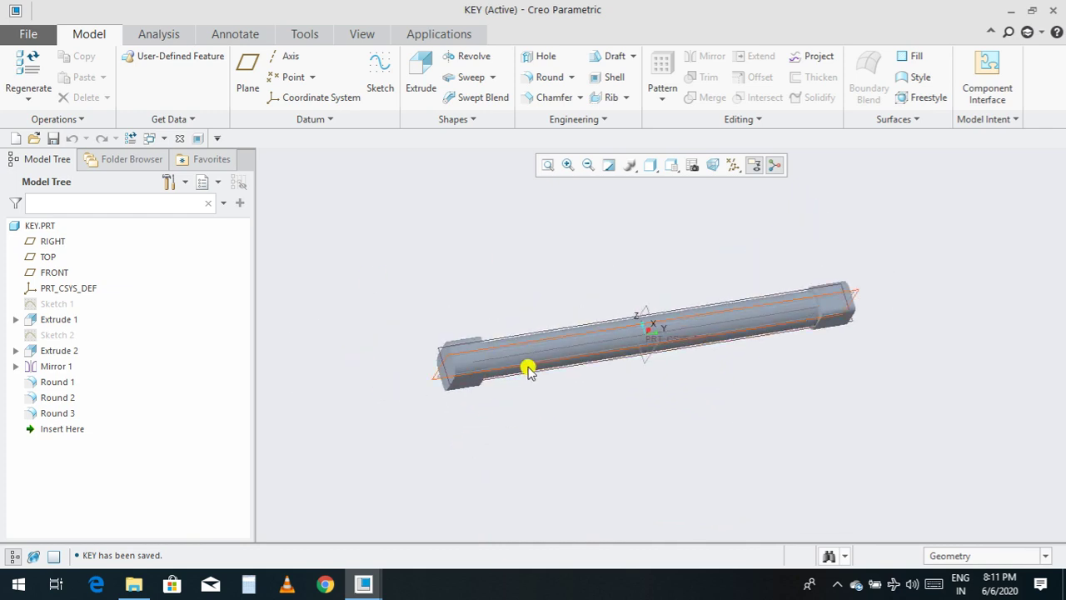
Step: Start a Helical Sweep and open its profile sketch on the RIGHT plane, with the view oriented parallel to the screen
scroll(600, 350, "up", 3)
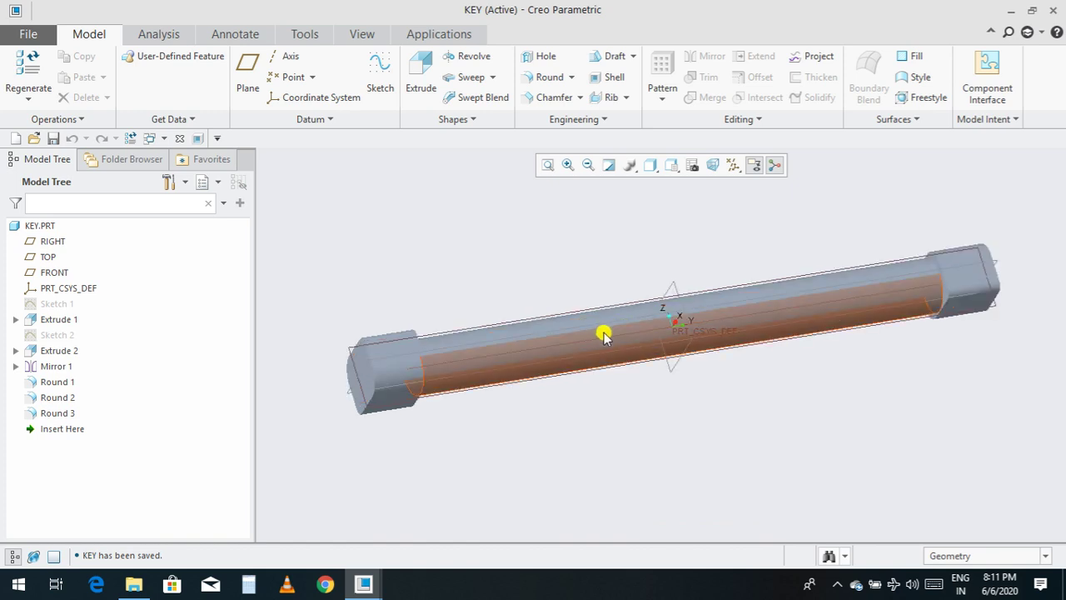
left_click(492, 77)
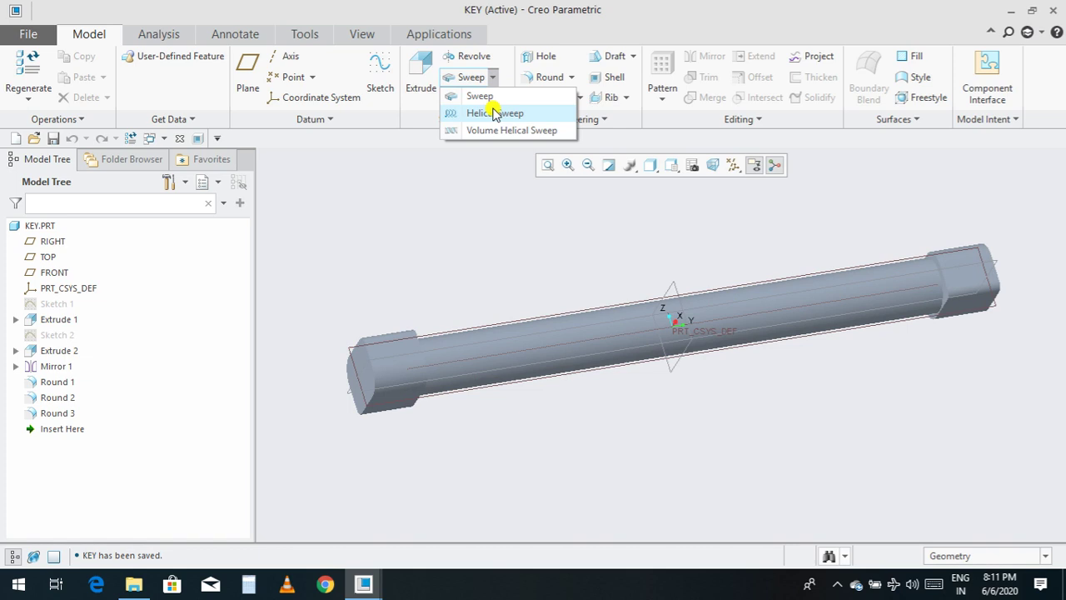
left_click(494, 113)
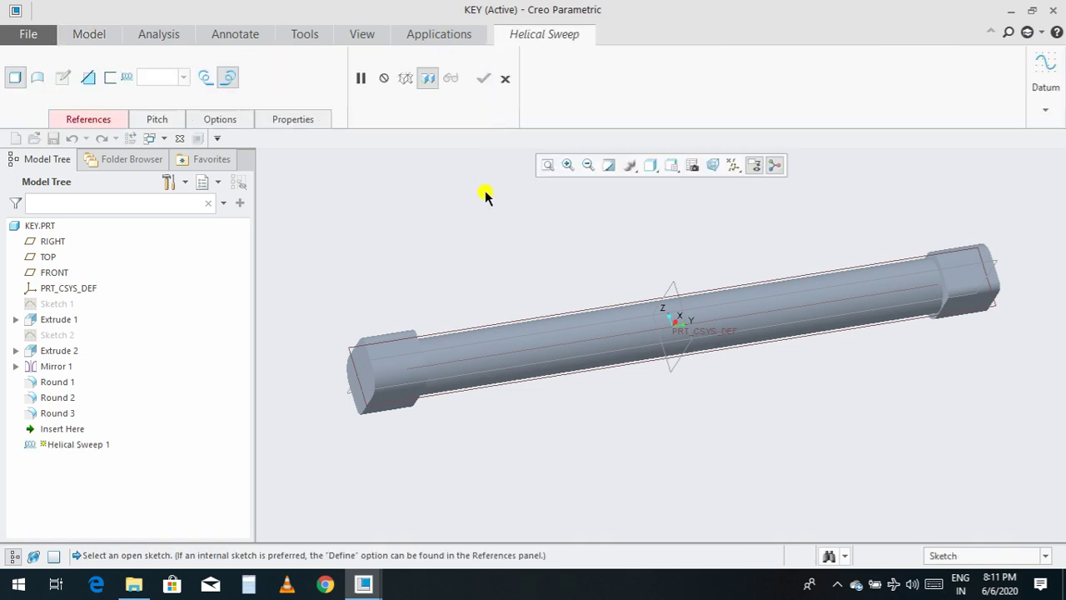
left_click(106, 117)
scroll(356, 254, "up", 3)
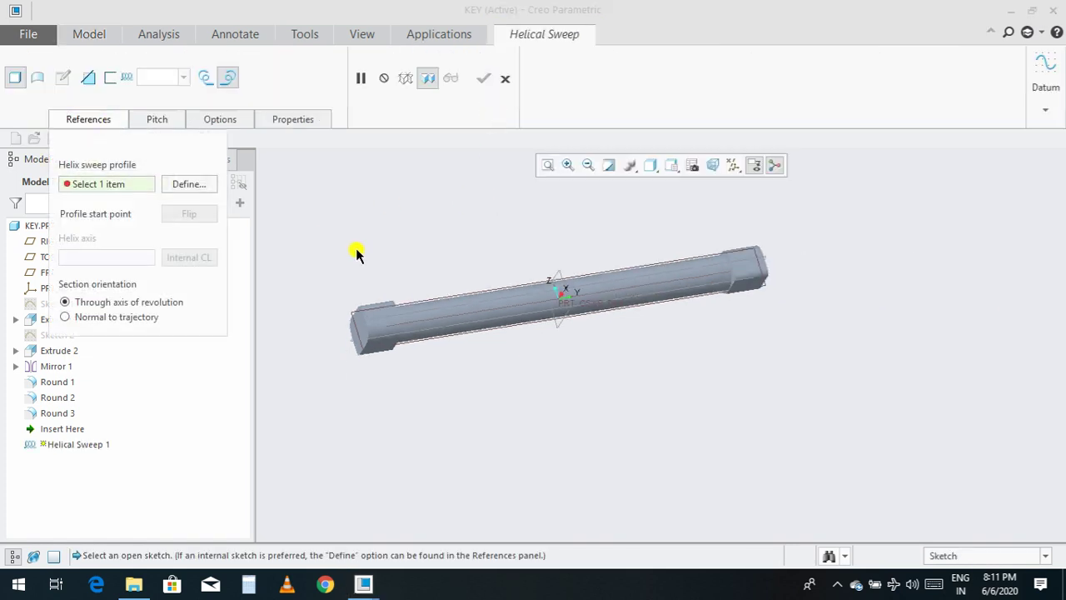
left_click(192, 185)
scroll(476, 339, "down", 2)
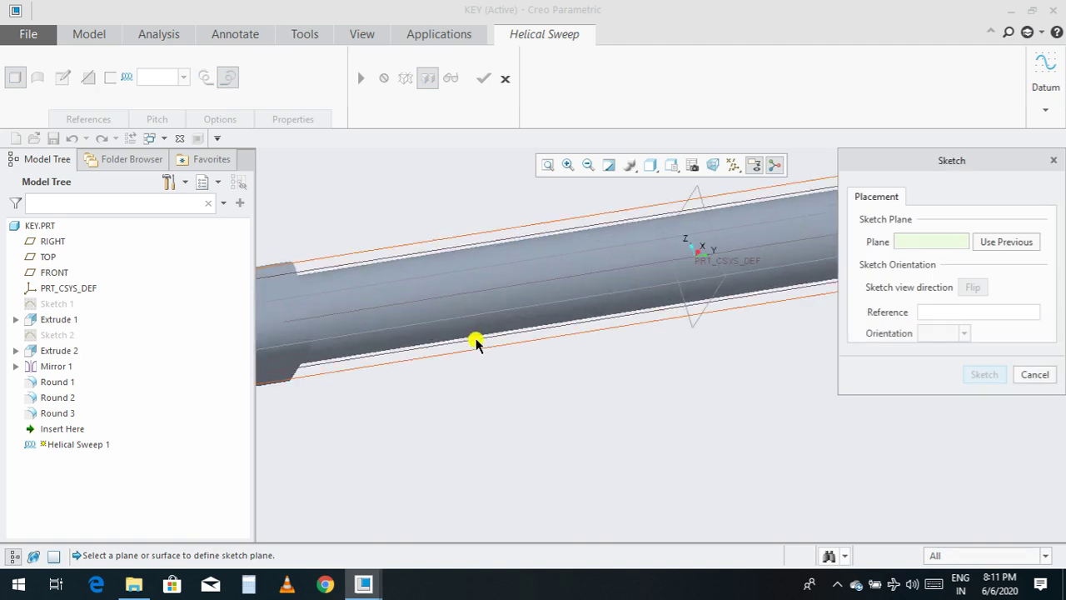
scroll(456, 354, "up", 1)
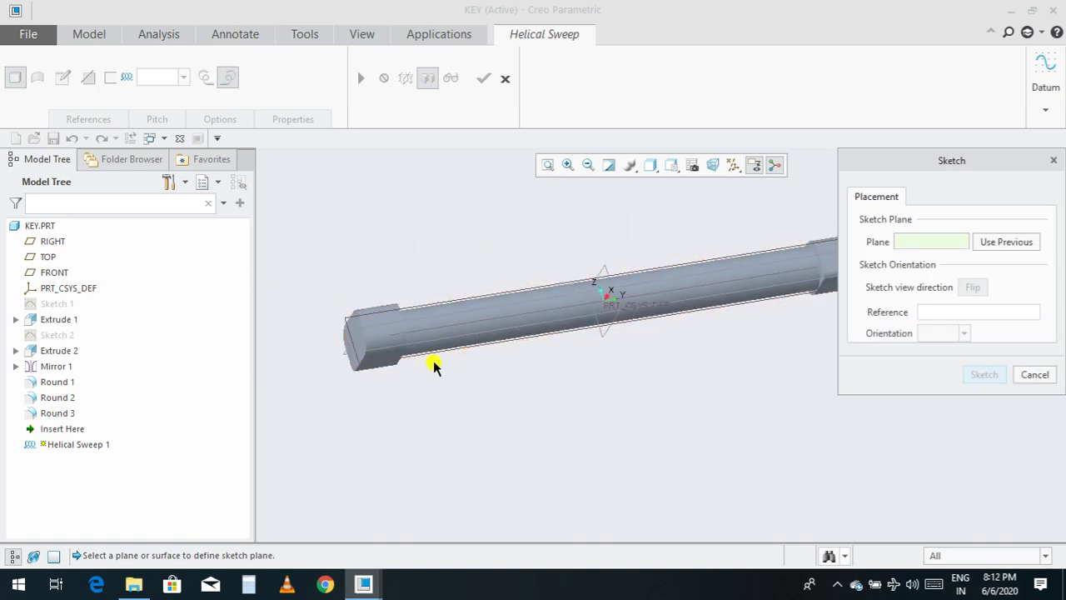
left_click(433, 355)
left_click(986, 375)
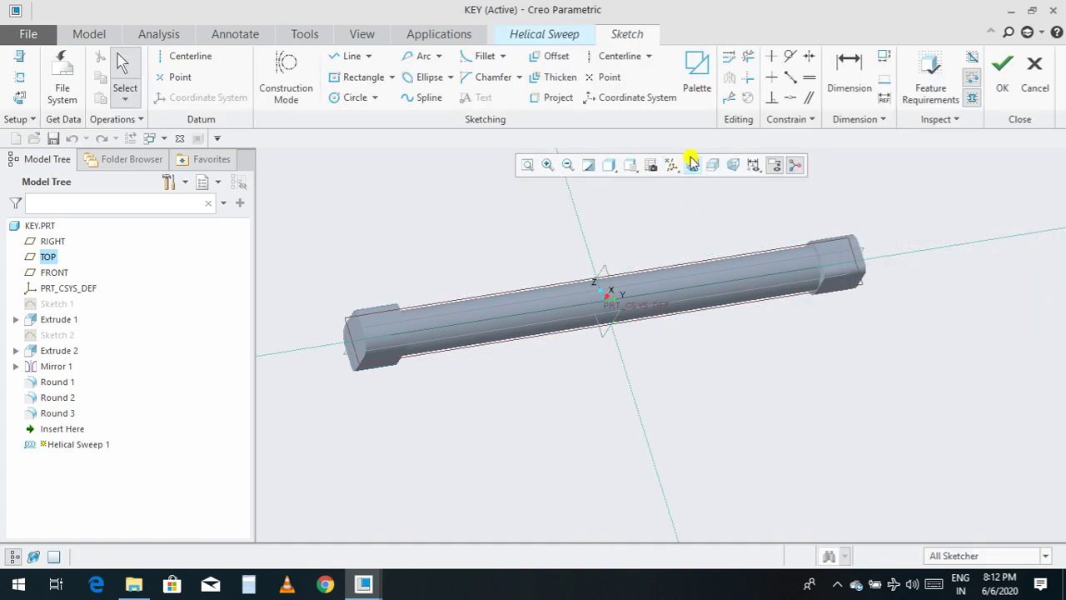
left_click(693, 165)
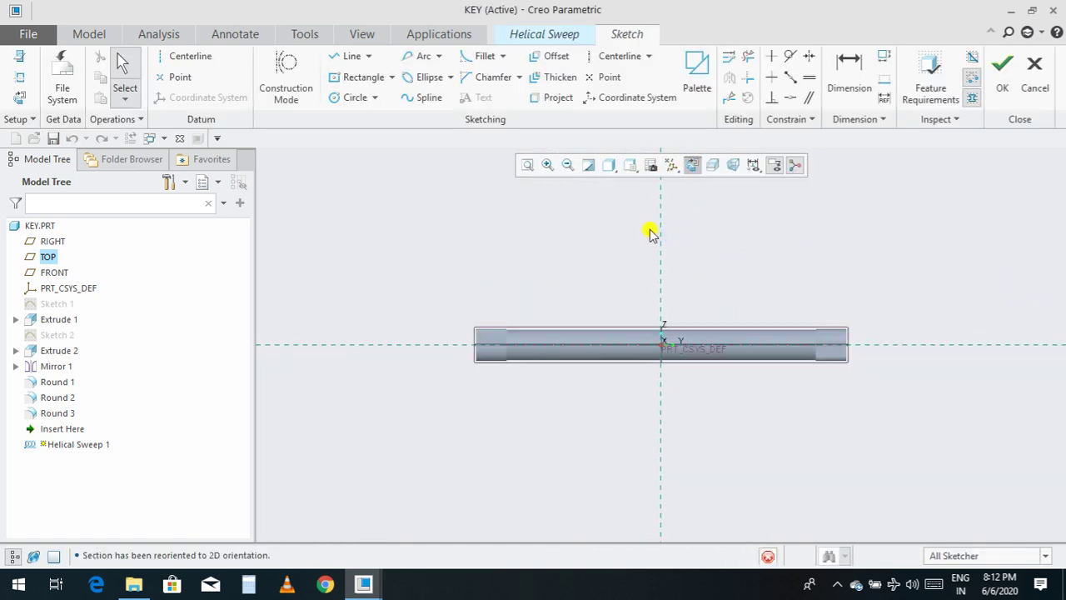
Step: Draw a horizontal datum centerline through the origin along the rod's axis
left_click(209, 56)
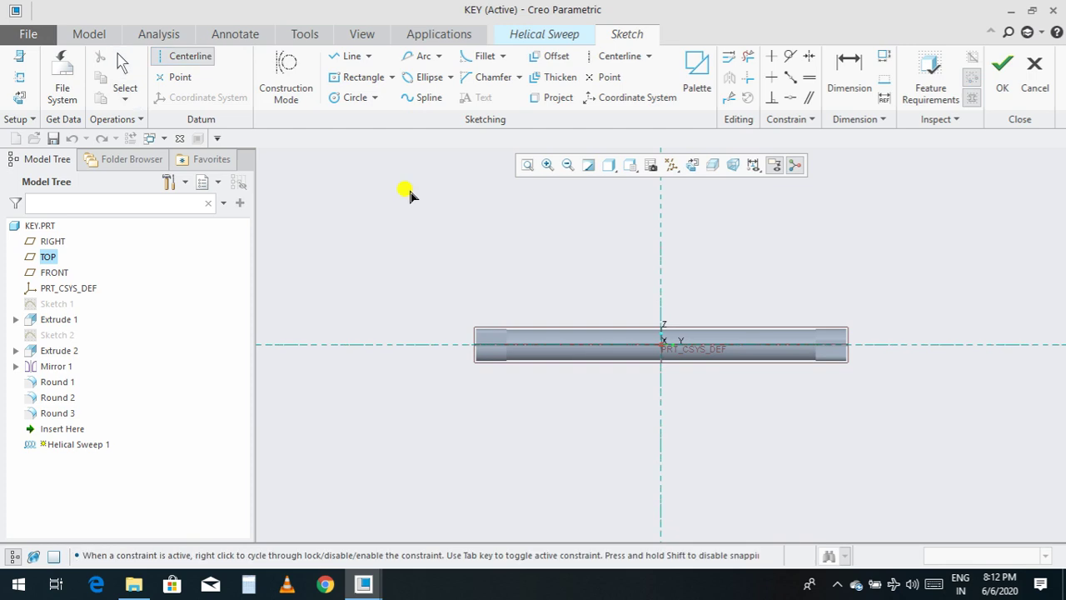
left_click(661, 344)
left_click(884, 344)
Step: Add the cylindrical rod's upper silhouette edge as a sketch reference
left_click(348, 56)
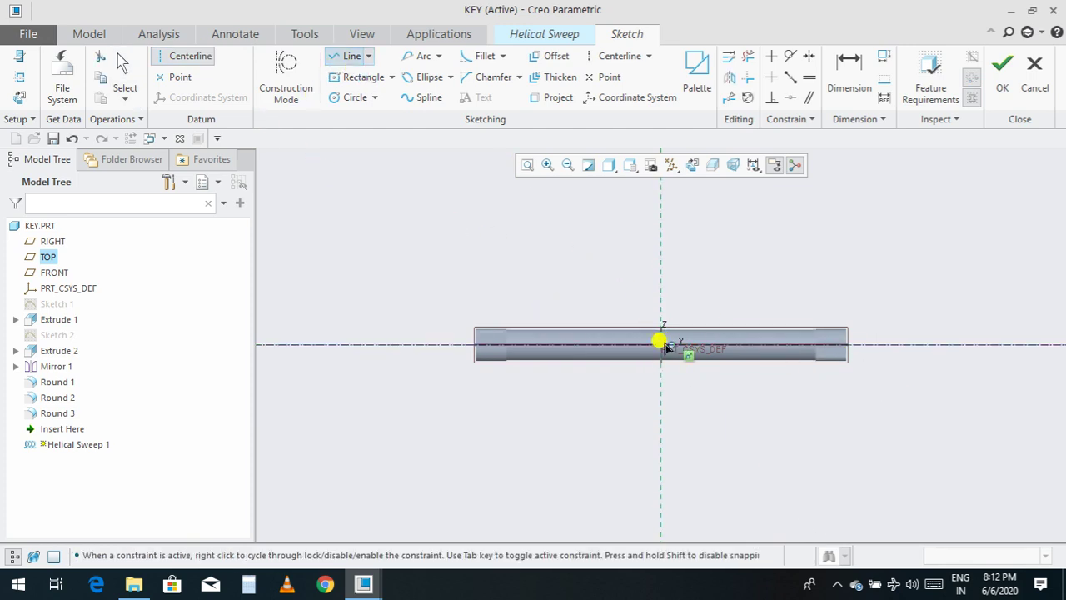
scroll(511, 334, "up", 5)
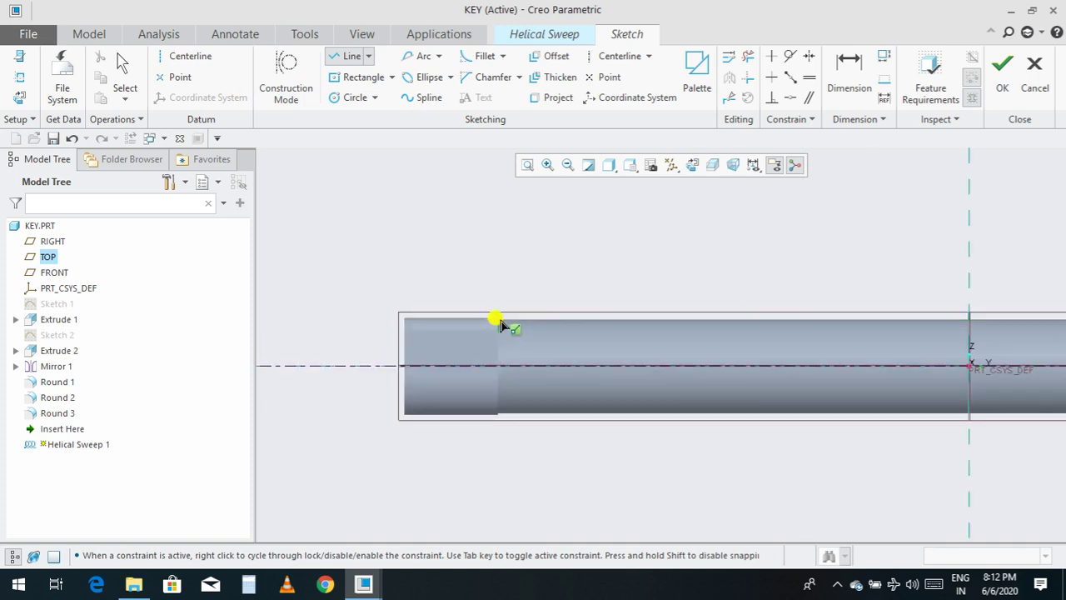
left_click(20, 75)
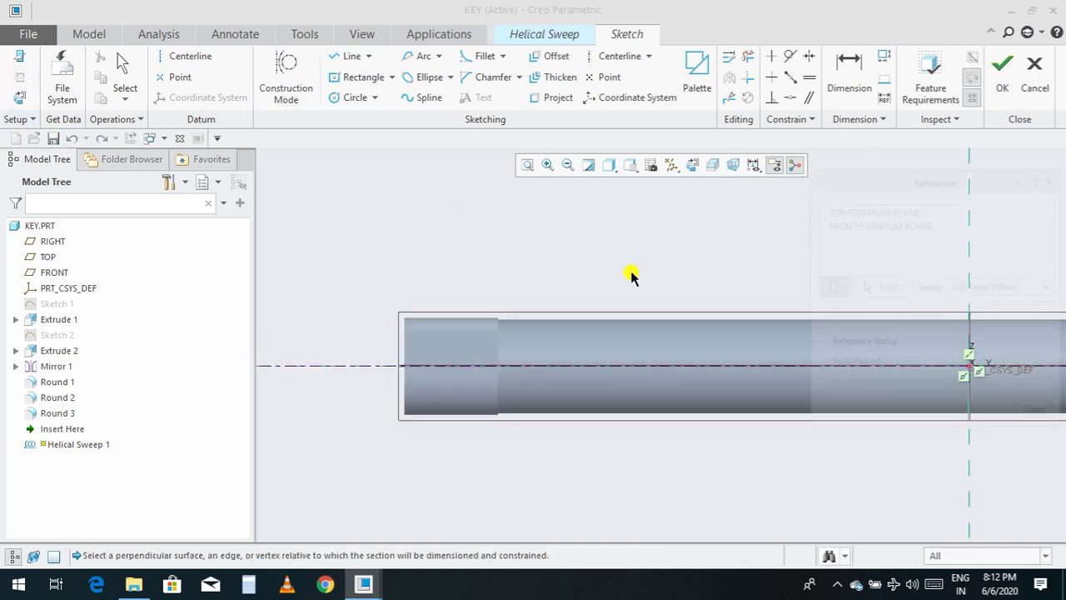
left_click(662, 321)
scroll(466, 332, "down", 5)
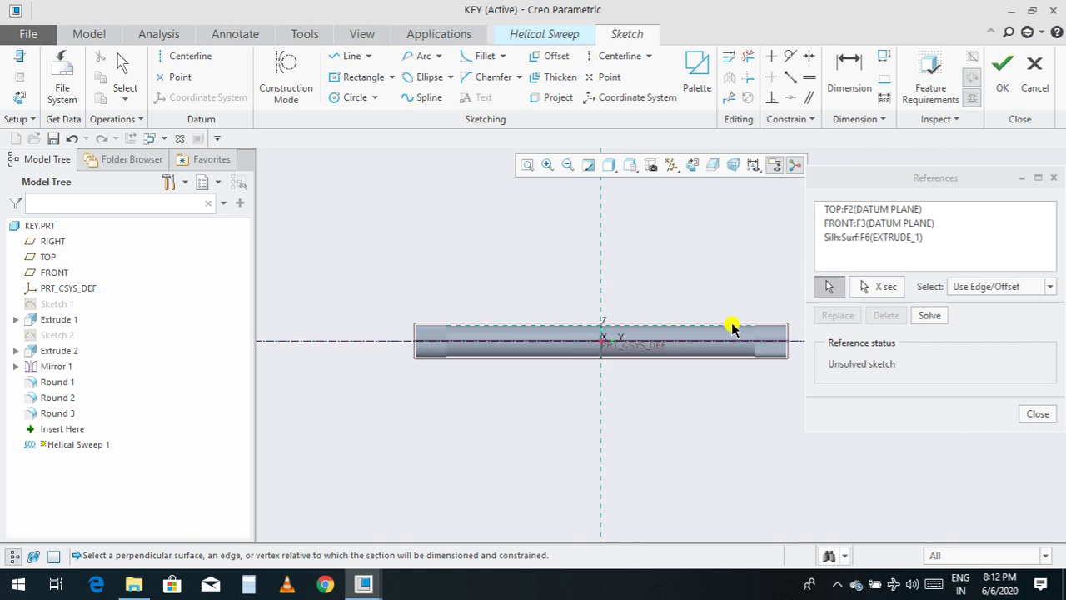
left_click(1038, 413)
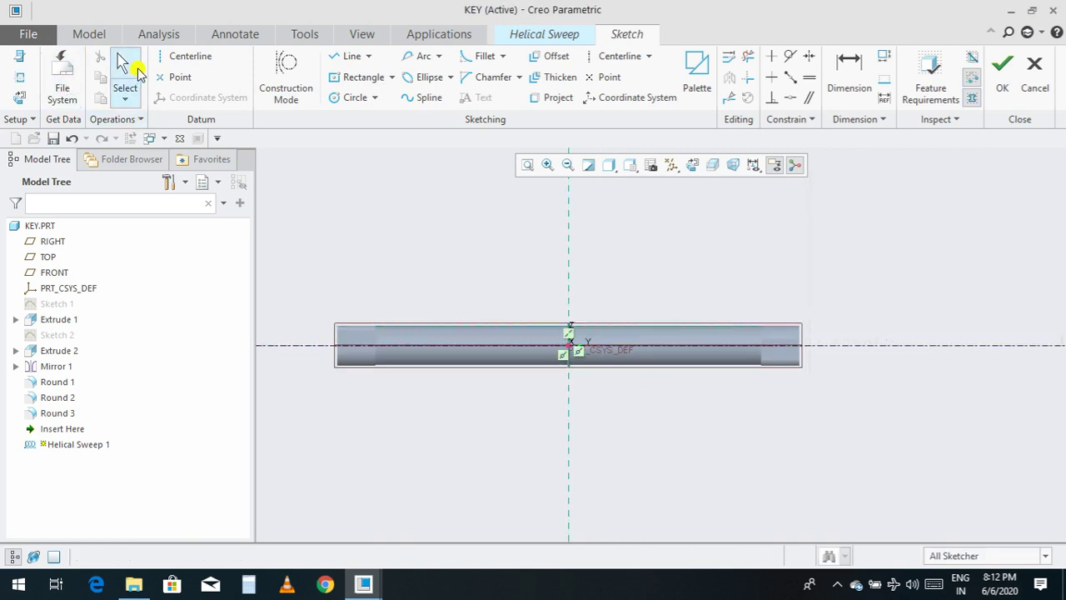
Step: Draw a horizontal profile line along the rod's upper silhouette edge, from the inner face of one end block to the other
left_click(348, 56)
scroll(377, 317, "up", 3)
left_click(375, 327)
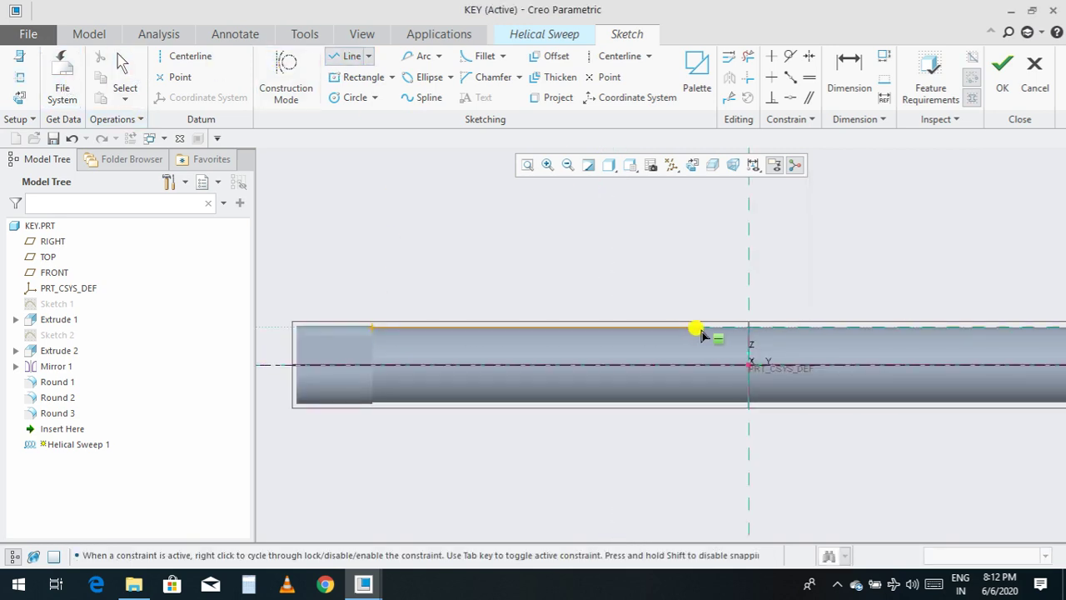
scroll(681, 325, "down", 3)
scroll(682, 323, "down", 3)
left_click(800, 320)
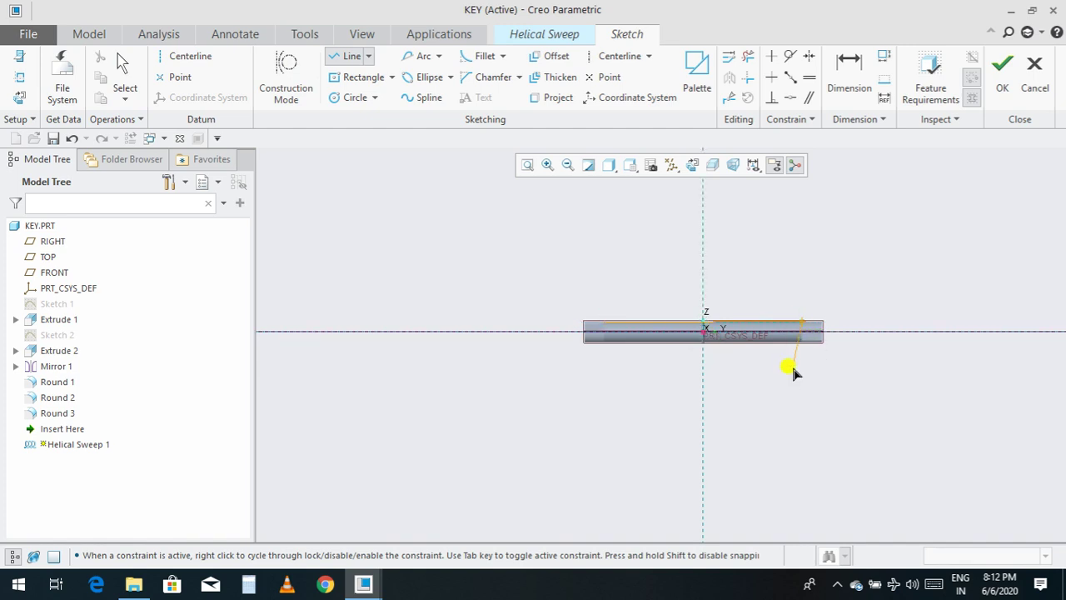
scroll(721, 354, "up", 3)
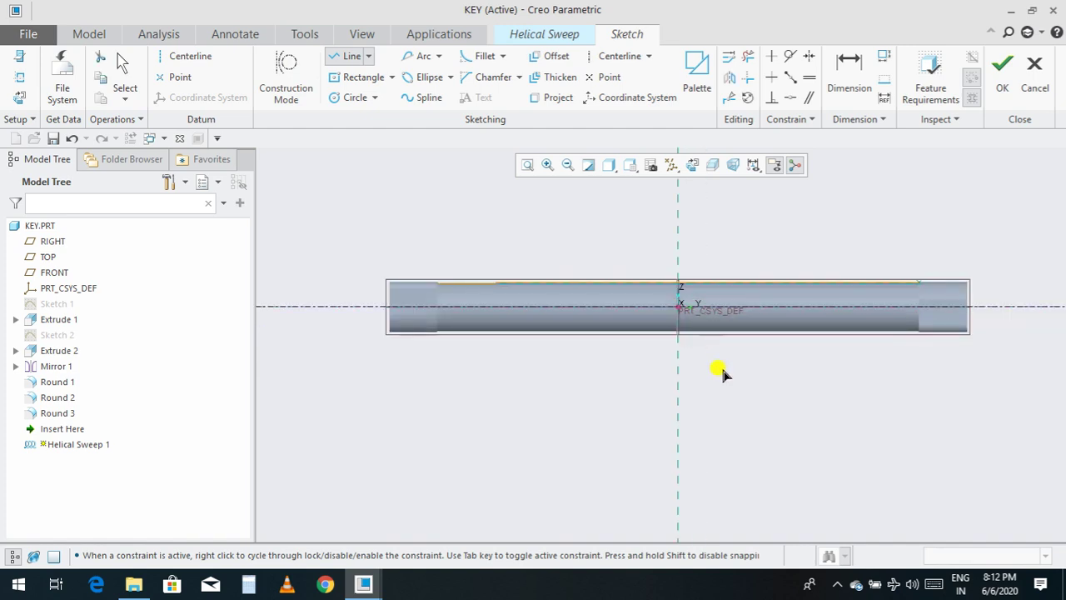
scroll(543, 281, "up", 3)
scroll(524, 286, "down", 3)
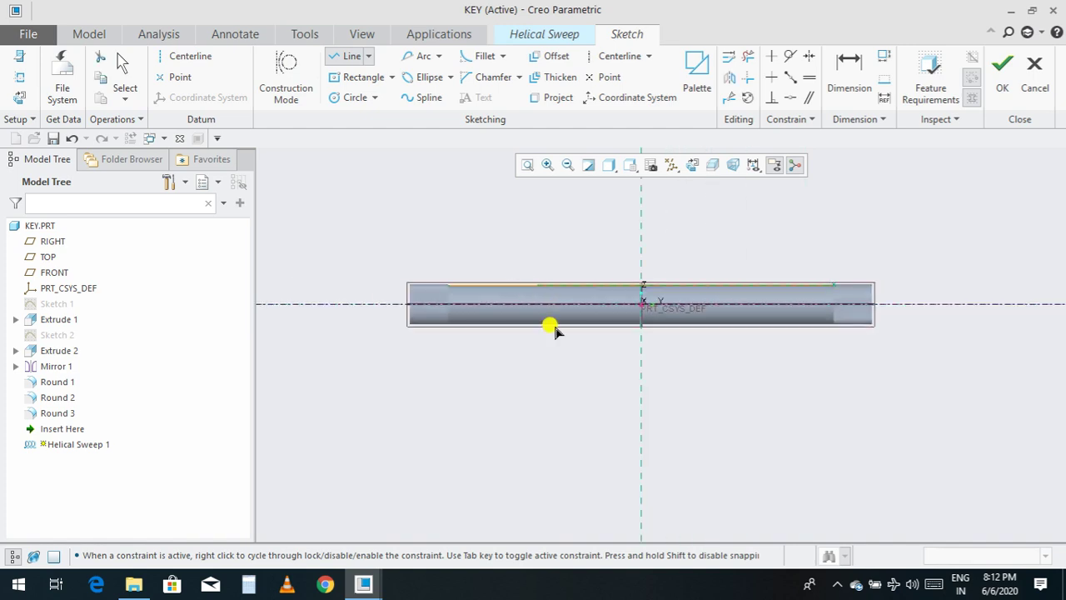
middle_click(783, 406)
scroll(736, 297, "up", 2)
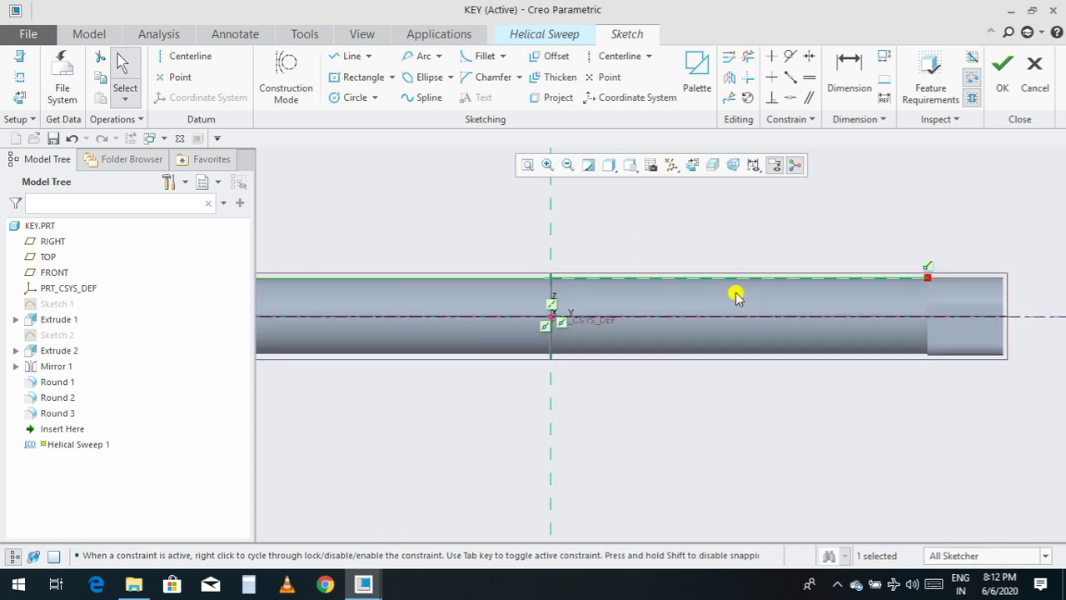
Step: Accept the helix profile sketch and open the sweep section sketch, with the model turned to an angled view
left_click(1004, 79)
scroll(792, 295, "down", 3)
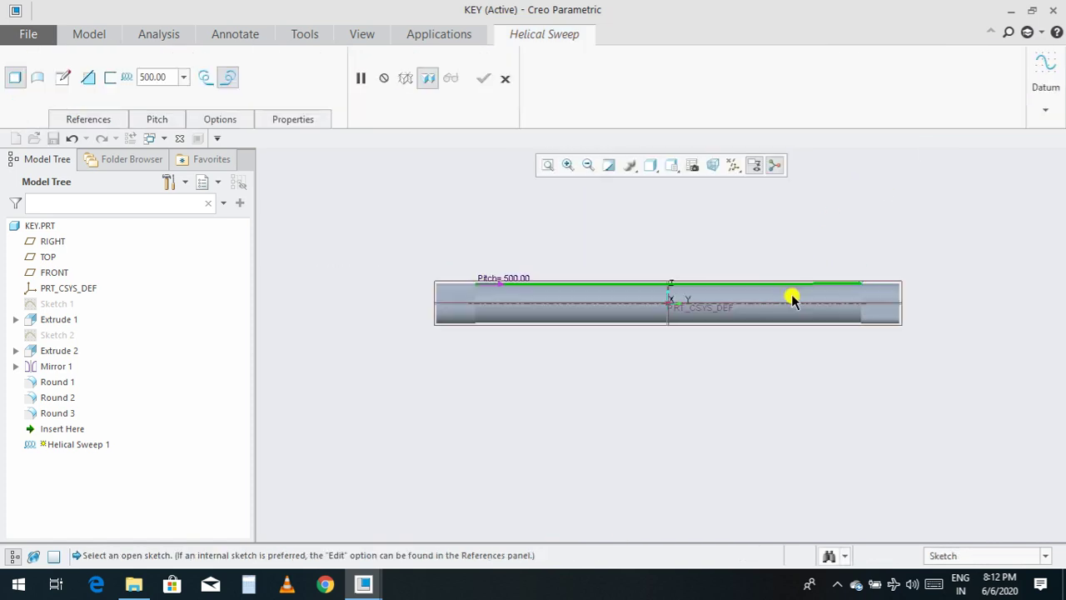
left_click(60, 78)
middle_click_drag(711, 375, 707, 396)
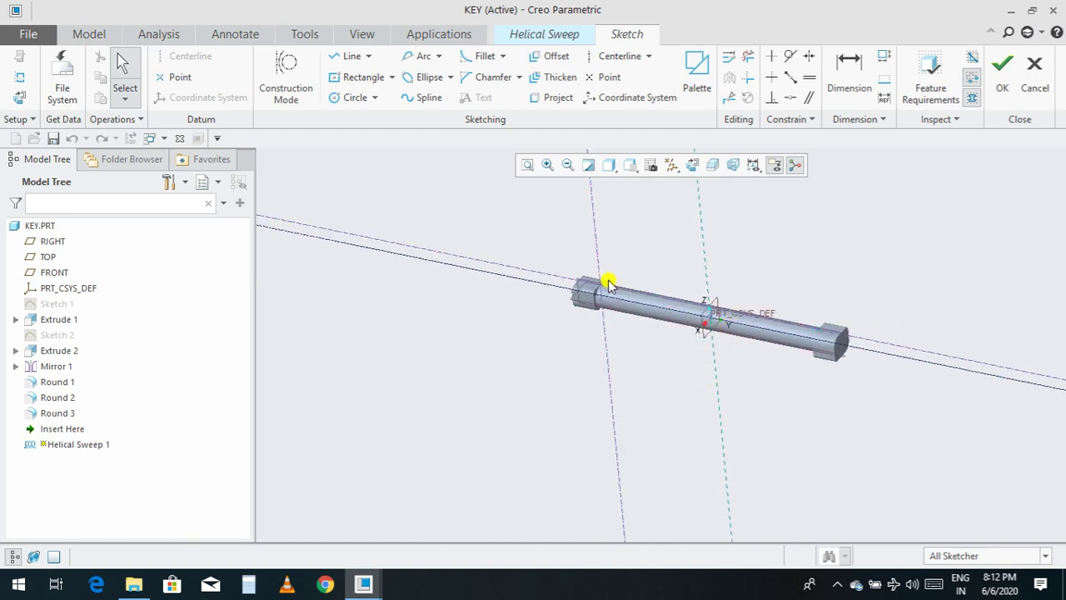
Step: Draw a circle centred on the start point of the helix profile and set its diameter to 50
scroll(609, 284, "up", 5)
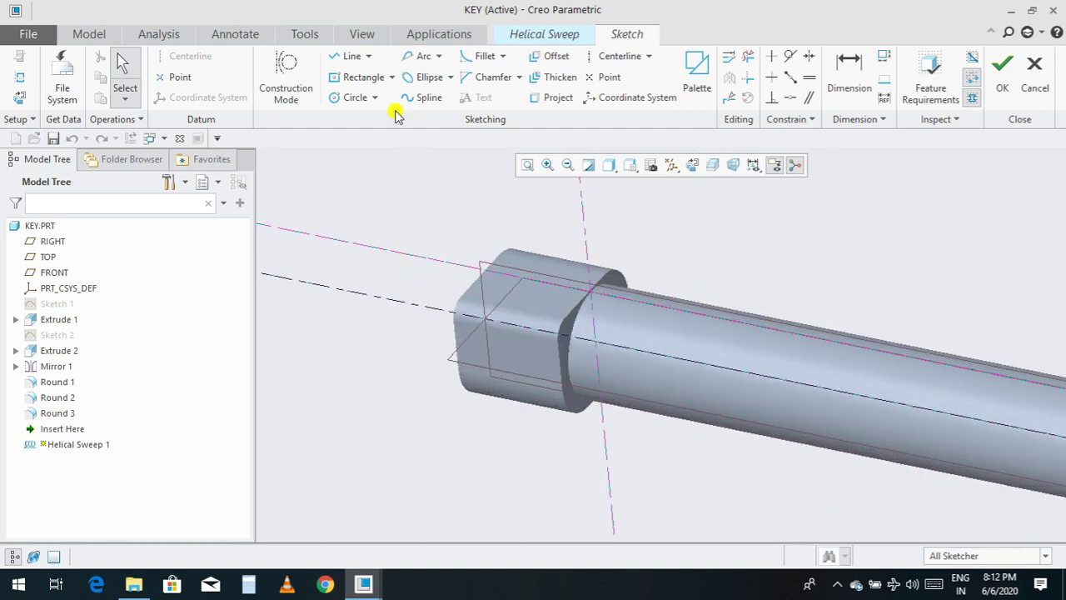
left_click(353, 98)
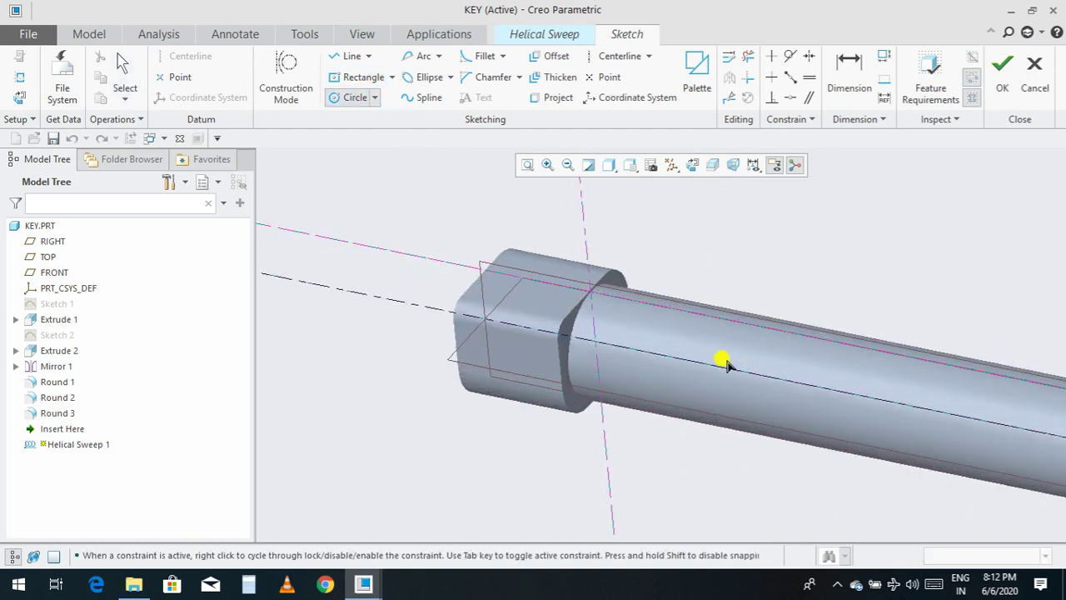
left_click(588, 298)
left_click(592, 301)
middle_click(592, 302)
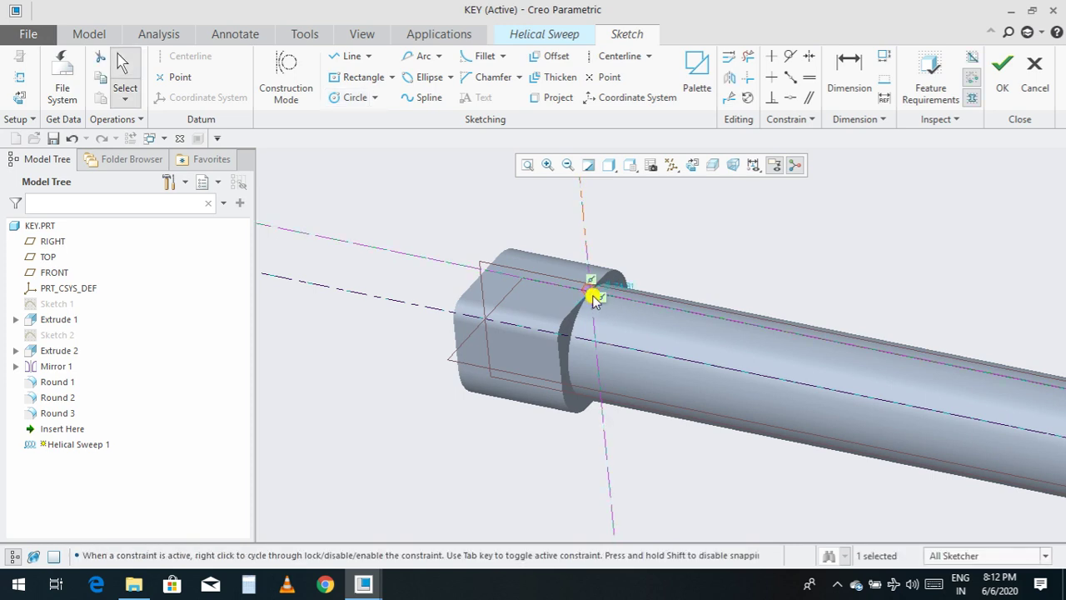
scroll(601, 291, "up", 2)
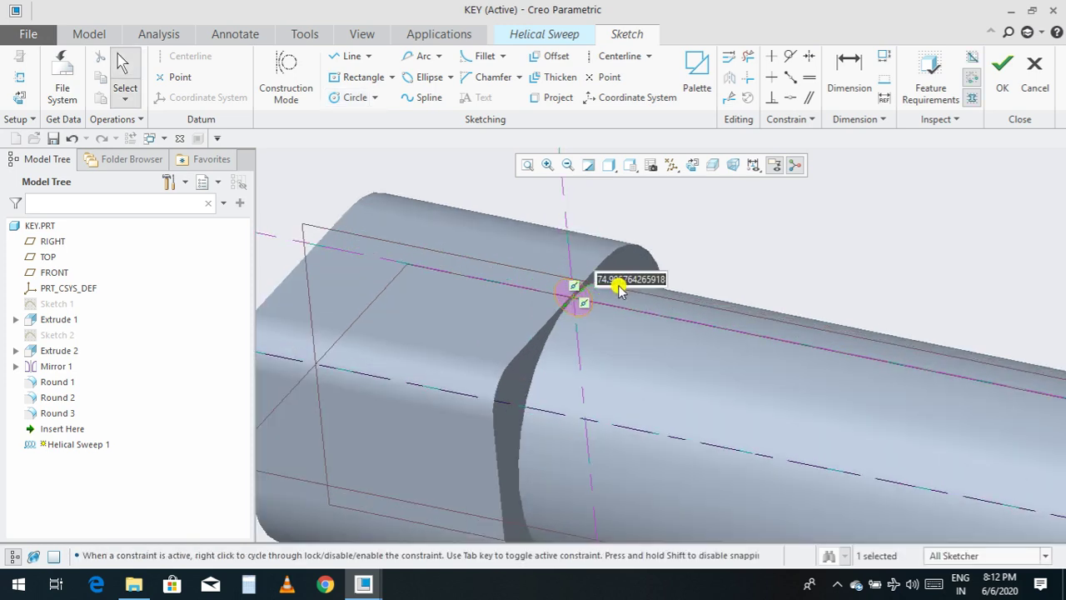
double_click(619, 288)
type("50")
key("Return")
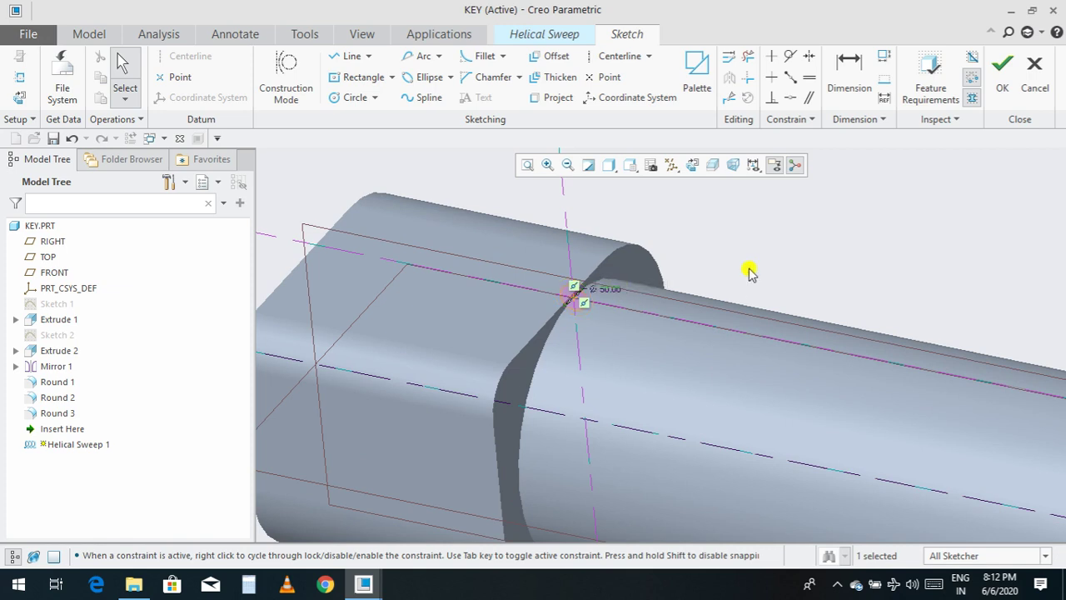
Step: Accept the circular sweep section and set the helical sweep's pitch to 100
left_click(1005, 75)
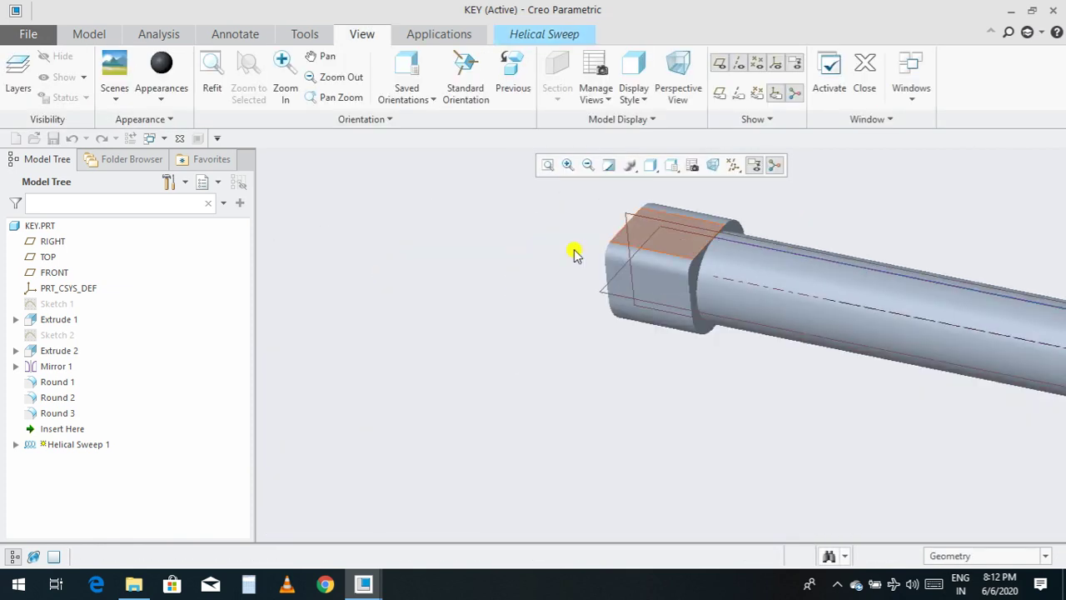
scroll(469, 280, "up", 3)
left_click(545, 34)
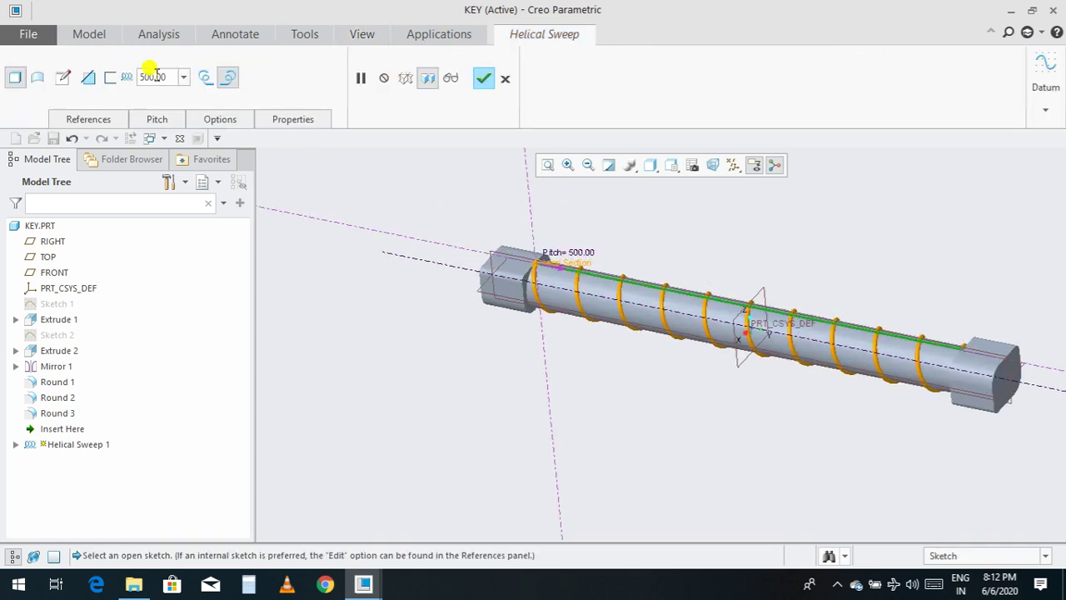
type("1")
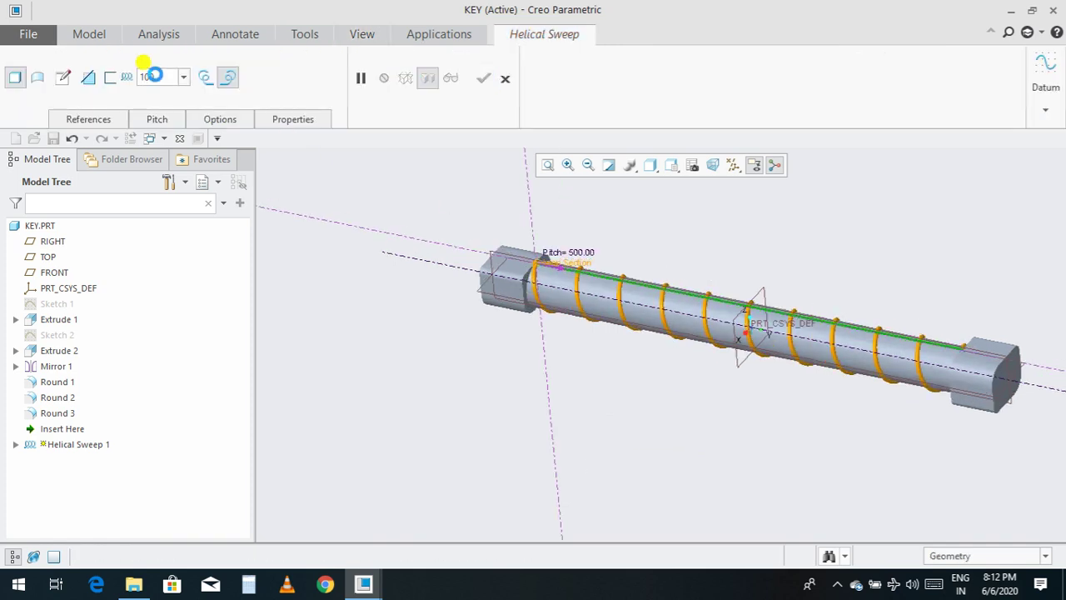
scroll(564, 331, "up", 3)
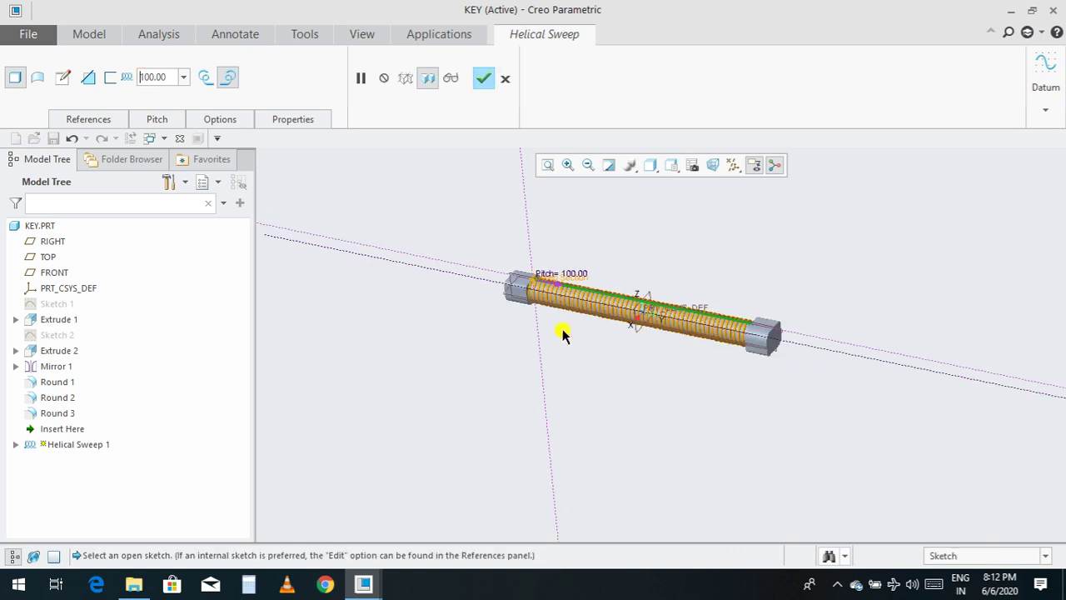
middle_click_drag(672, 357, 636, 345)
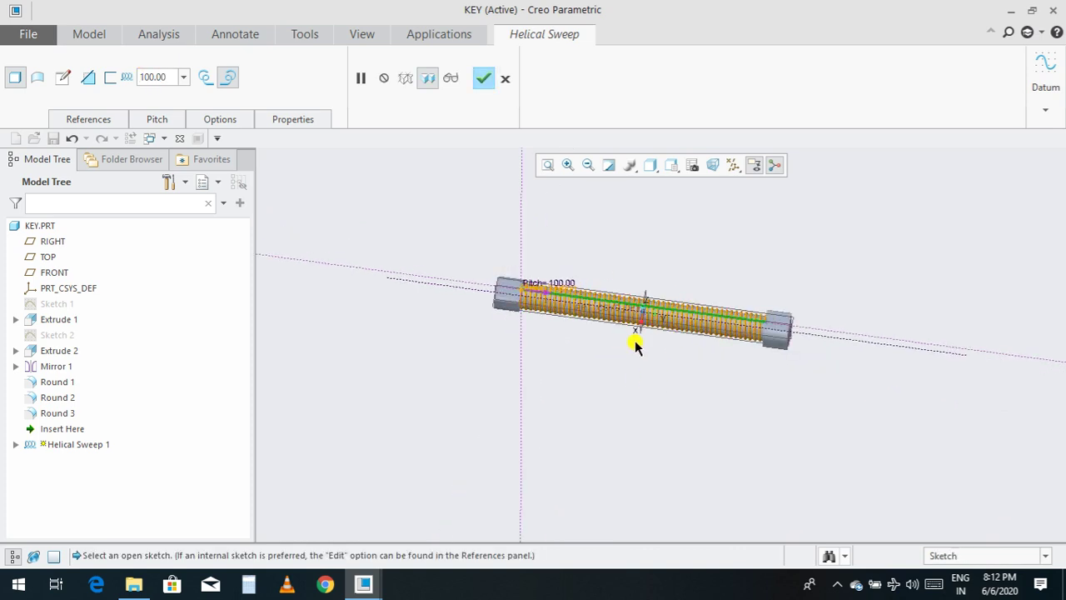
Step: Switch the helical sweep to remove material and complete it as a helical groove along the rod
left_click(89, 77)
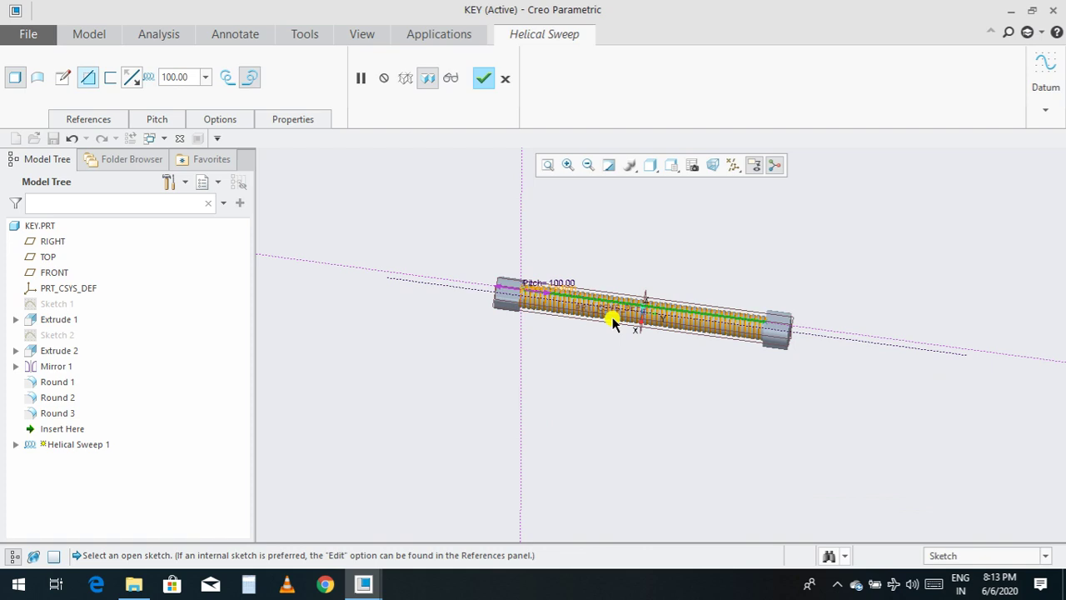
scroll(612, 321, "down", 4)
scroll(612, 321, "down", 1)
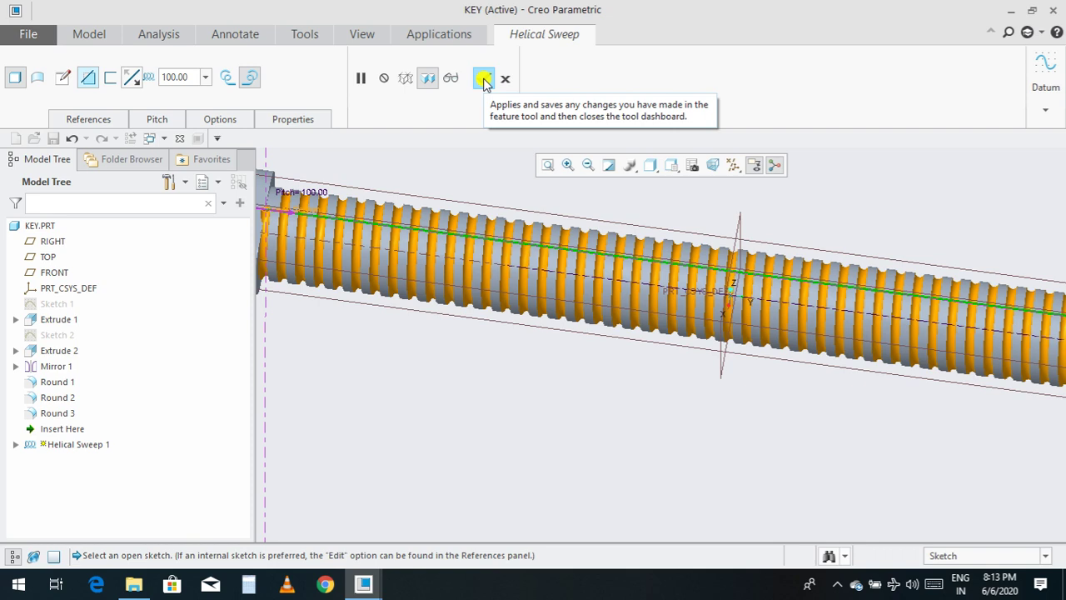
scroll(483, 316, "up", 5)
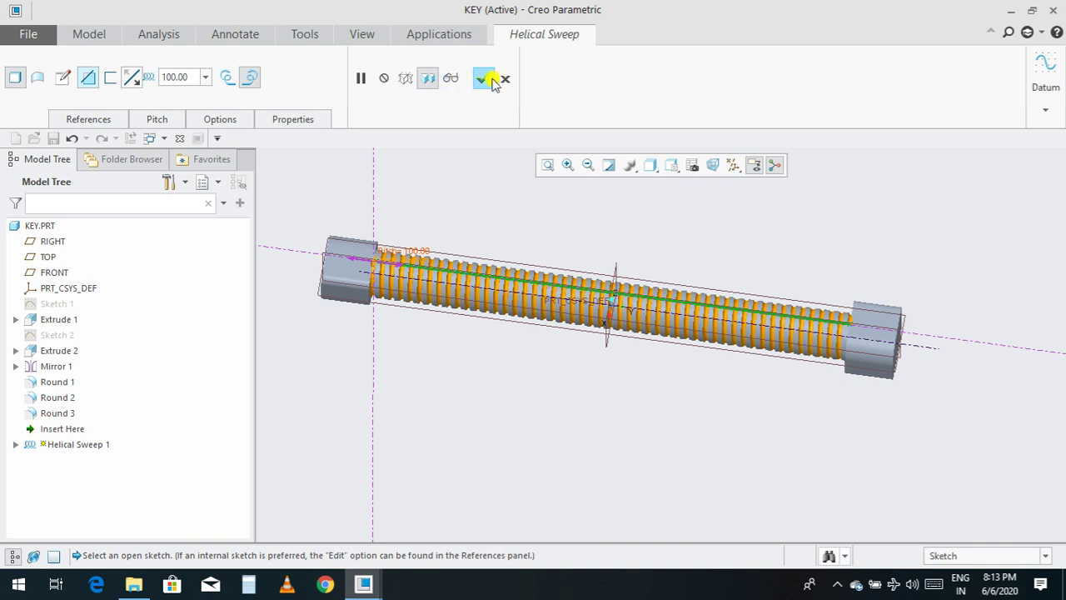
left_click(480, 79)
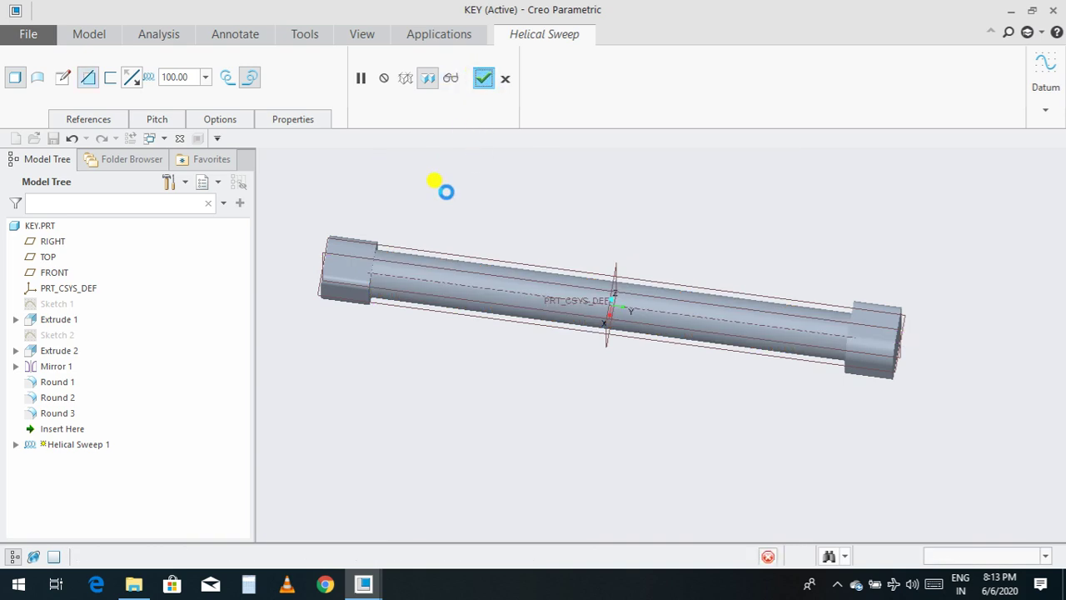
left_click(409, 312)
scroll(409, 312, "down", 2)
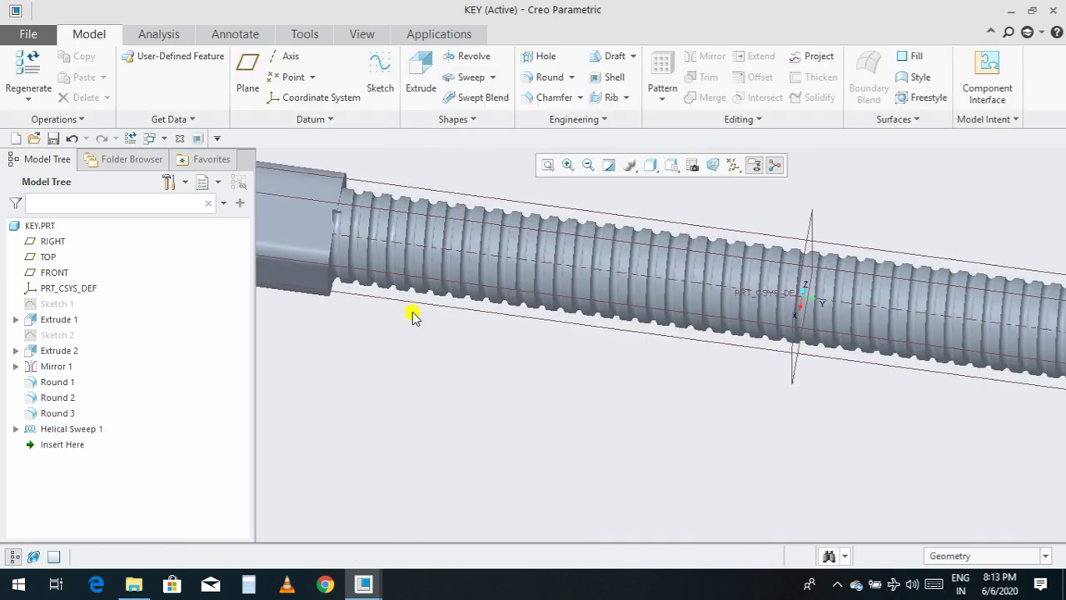
scroll(409, 311, "up", 2)
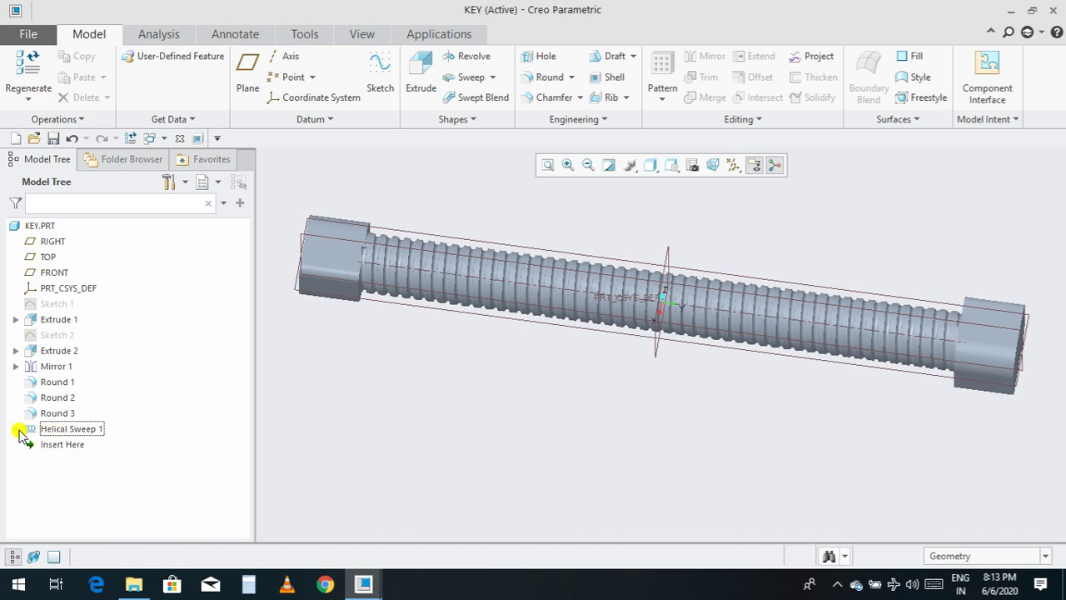
Step: Reopen the helical sweep's definition, examine where the groove starts beside the end block, and accept the feature with its existing settings
left_click(67, 430)
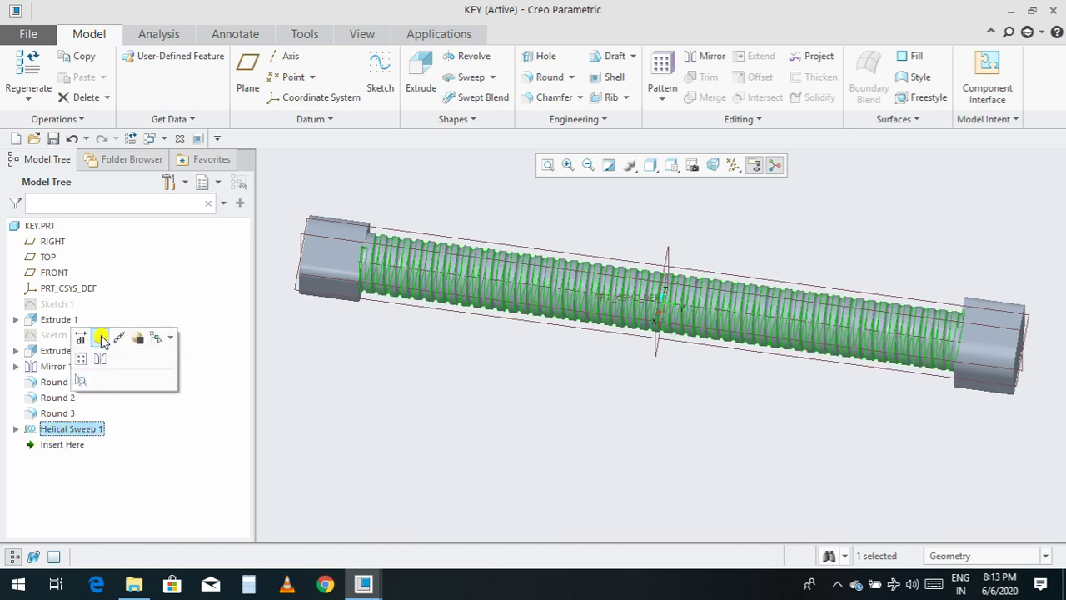
left_click(101, 339)
scroll(400, 232, "down", 2)
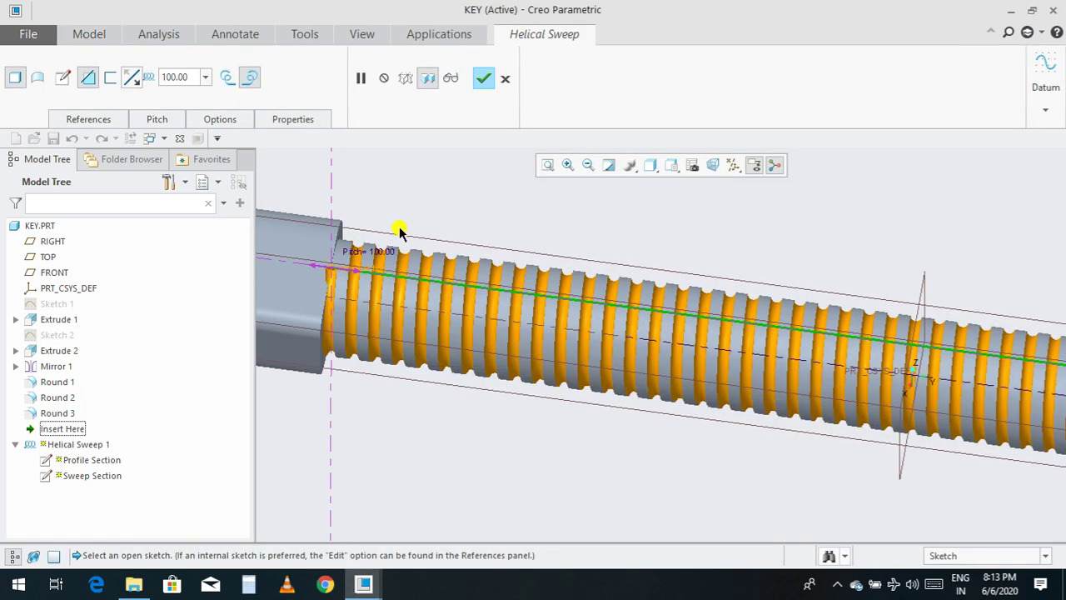
scroll(369, 274, "up", 3)
scroll(421, 270, "down", 8)
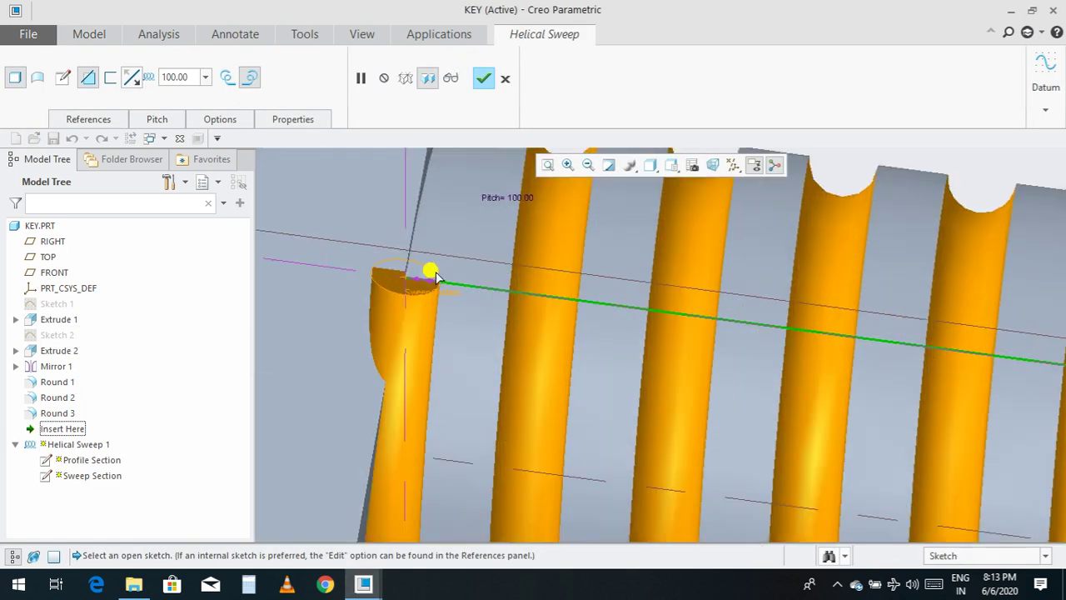
scroll(459, 278, "down", 1)
scroll(391, 295, "up", 2)
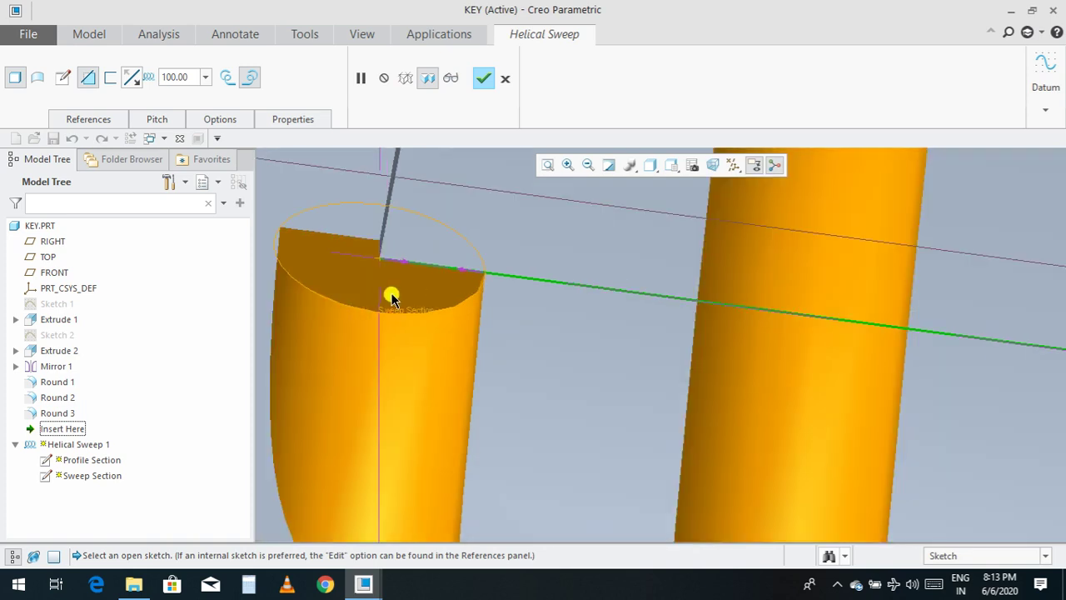
scroll(401, 210, "up", 2)
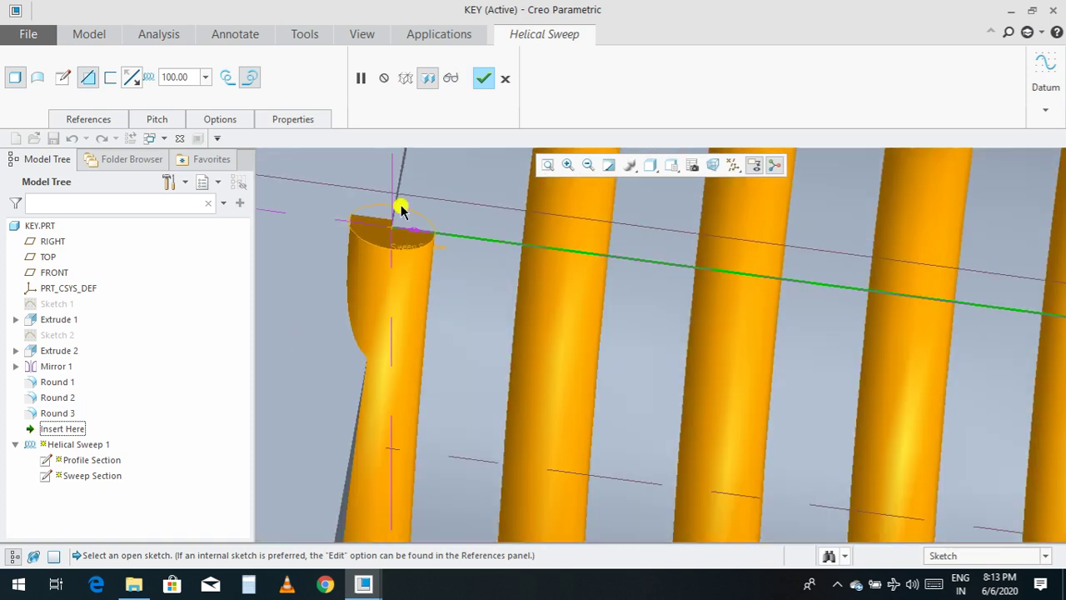
left_click(481, 77)
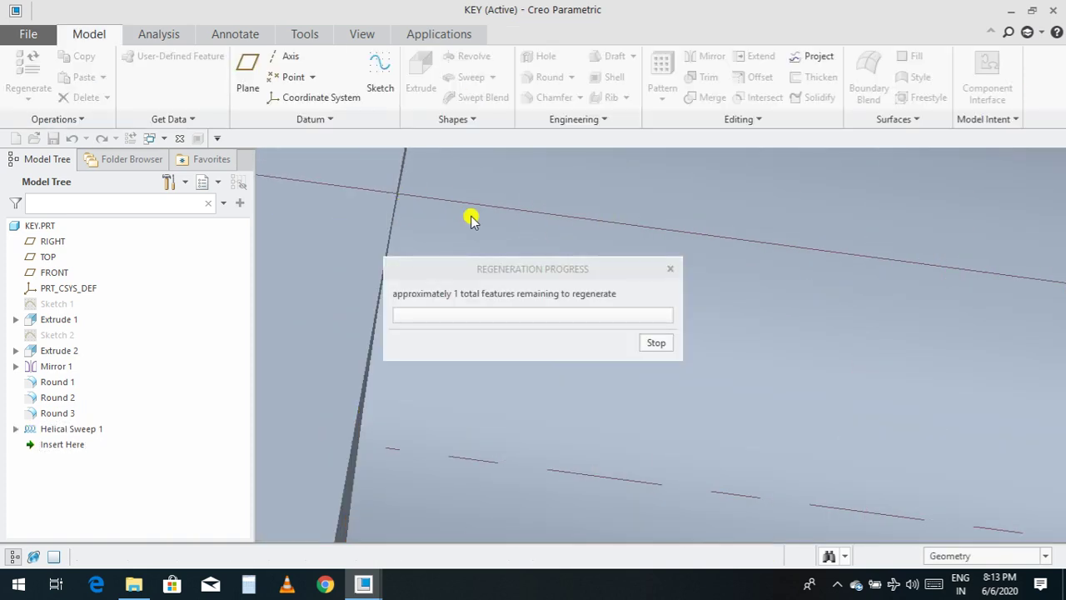
scroll(473, 221, "up", 5)
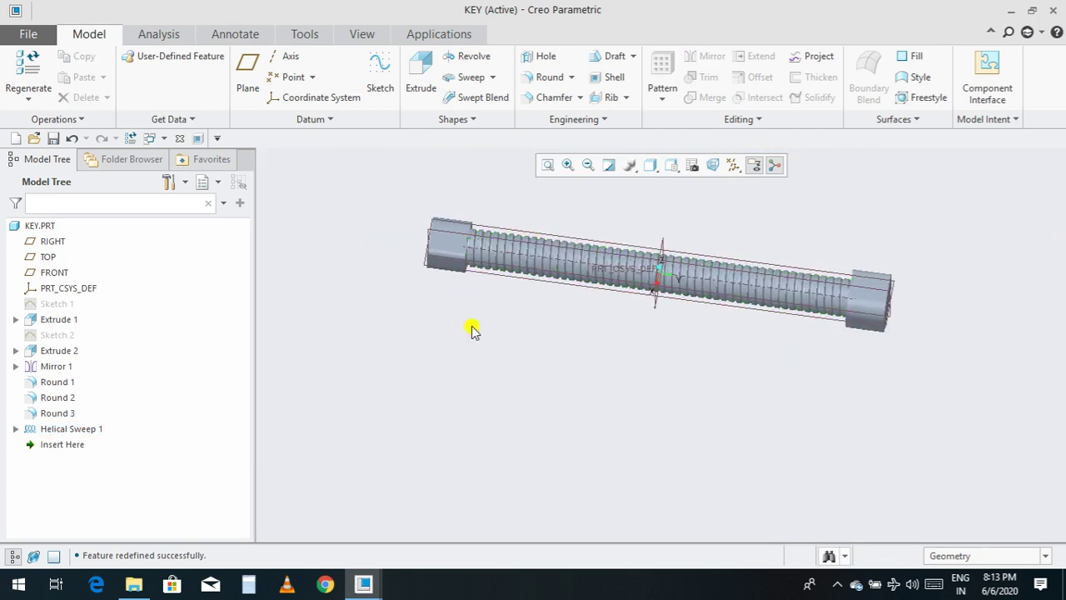
Step: Show the dimensions of the helical sweep's profile section and sweep section, and examine where the groove starts beside the end block
scroll(579, 231, "down", 3)
scroll(578, 231, "up", 1)
left_click(16, 429)
left_click(73, 446)
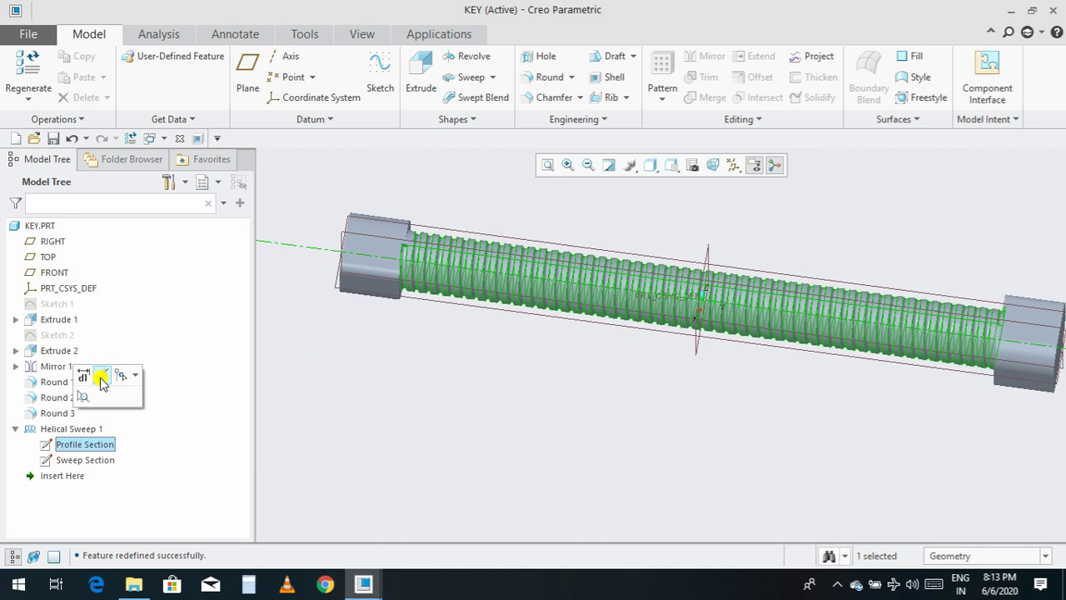
left_click(88, 373)
scroll(435, 239, "down", 4)
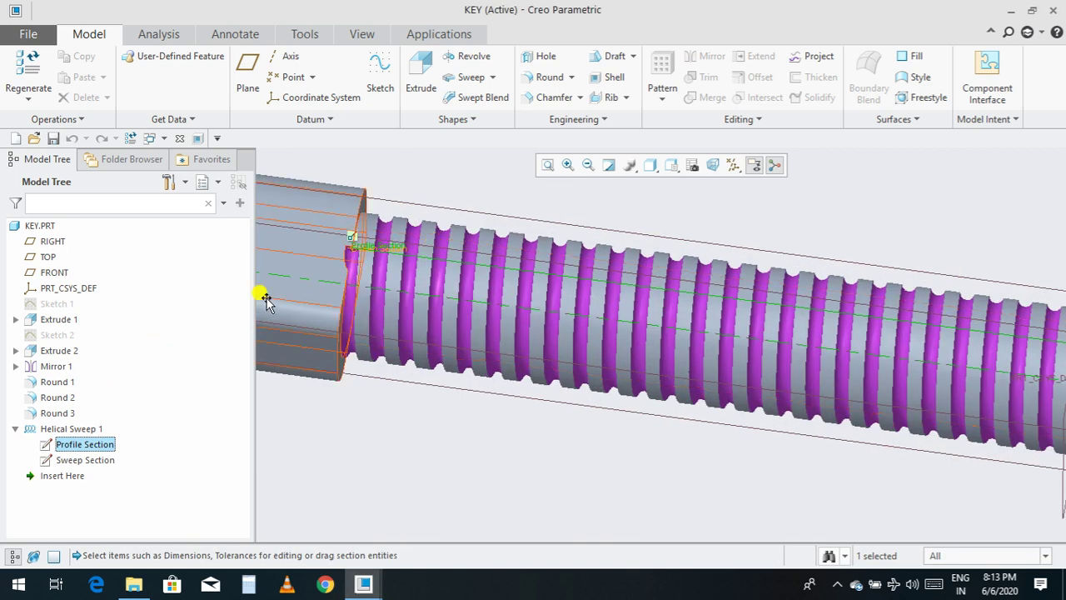
left_click(301, 463)
left_click(100, 460)
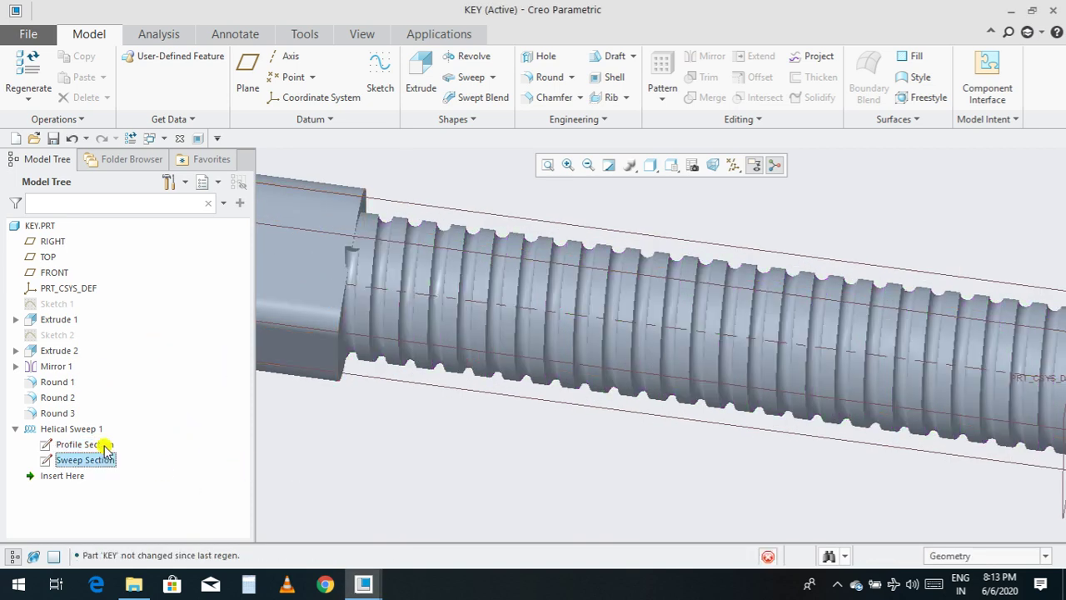
left_click(106, 386)
scroll(369, 225, "up", 8)
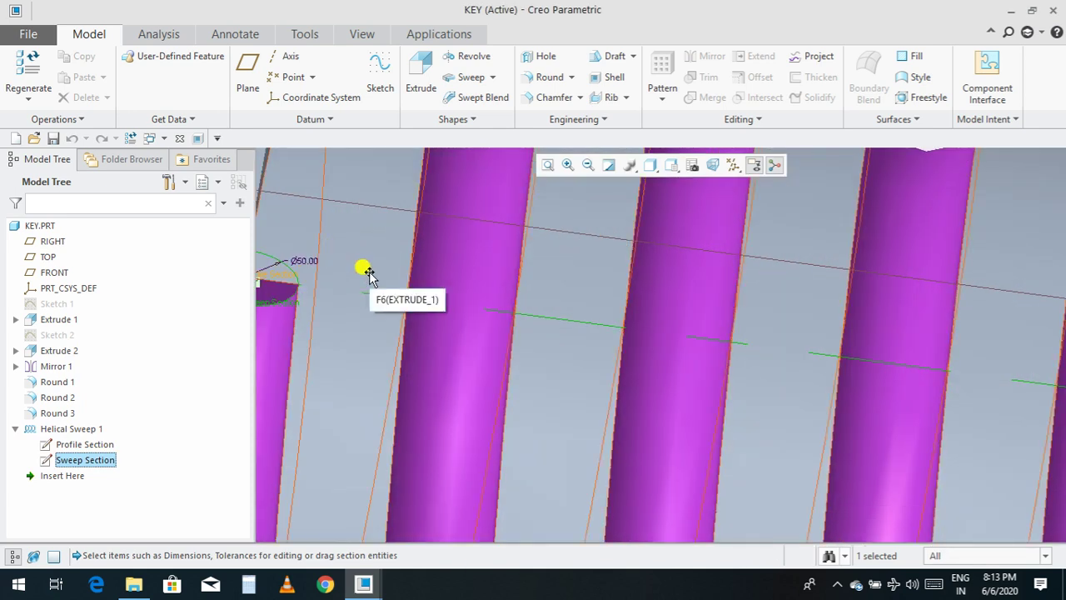
scroll(370, 275, "down", 10)
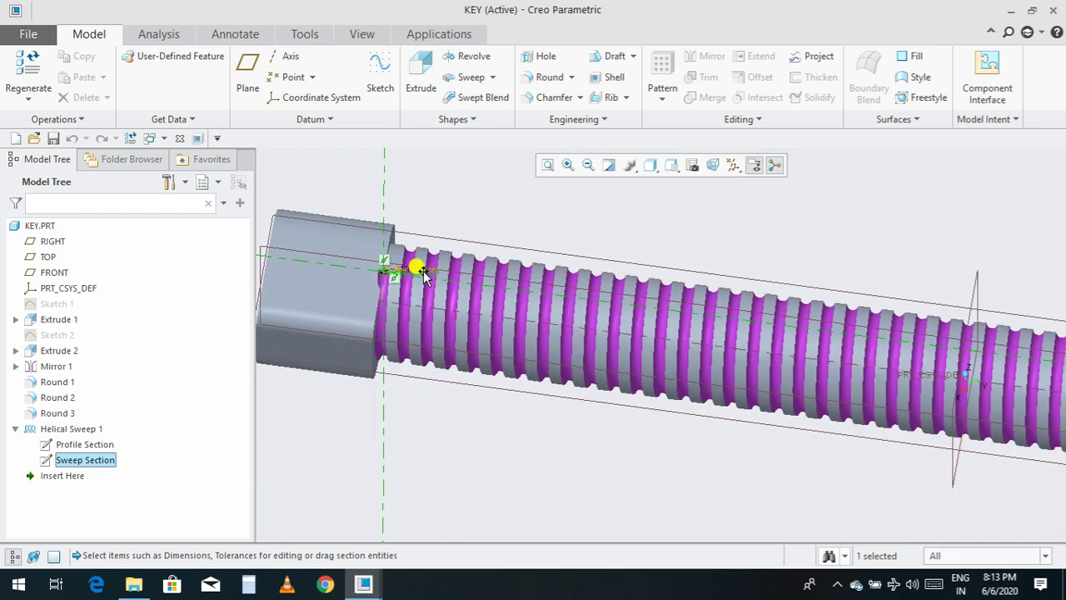
left_click(585, 423)
scroll(606, 406, "up", 2)
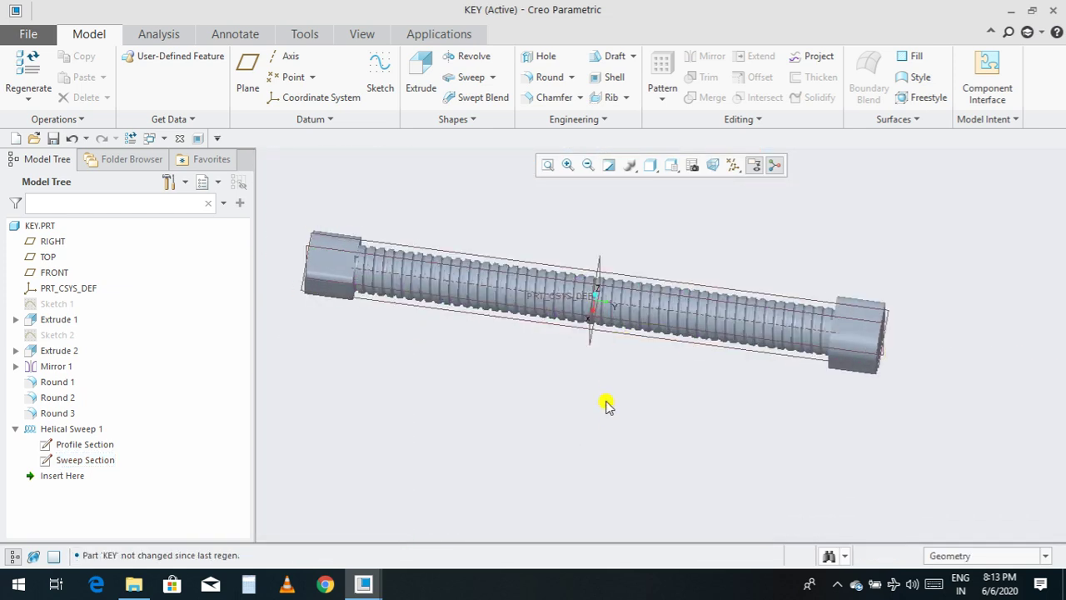
Step: Save the KEY part and switch to the open CHUCK_KEY part
key("ctrl+s")
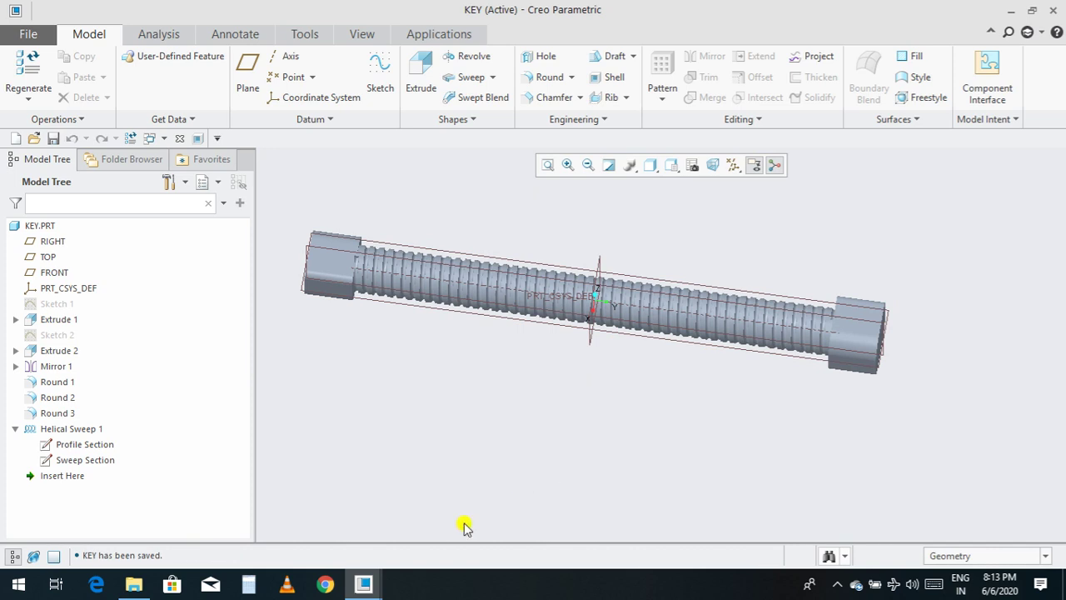
mouse_move(363, 584)
left_click(316, 519)
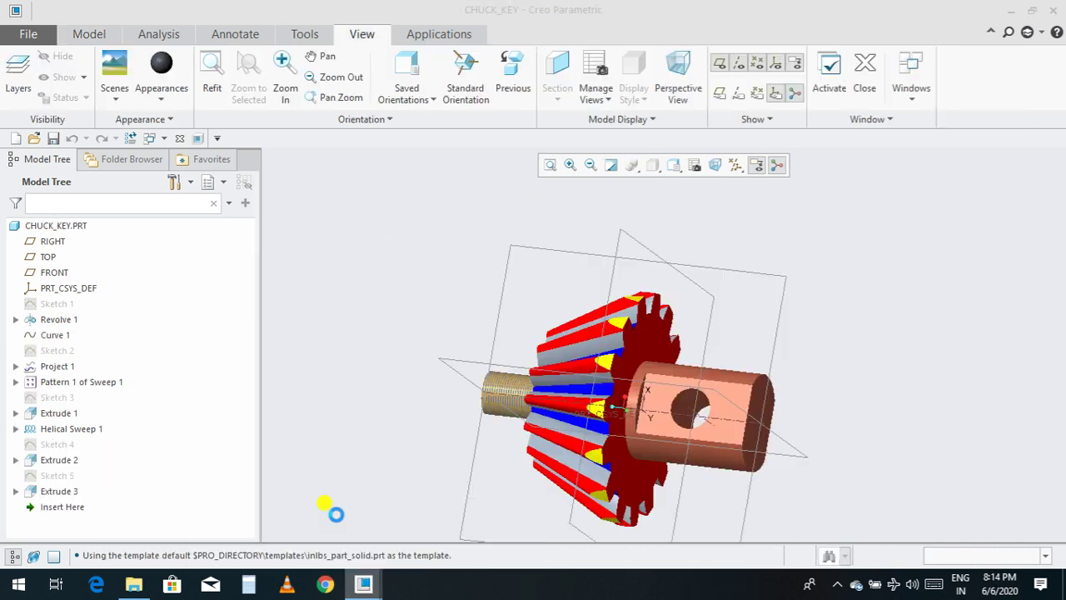
Step: Examine the chuck key's toothed gear, threaded stub and the cross hole through its flattened shank
scroll(691, 405, "up", 3)
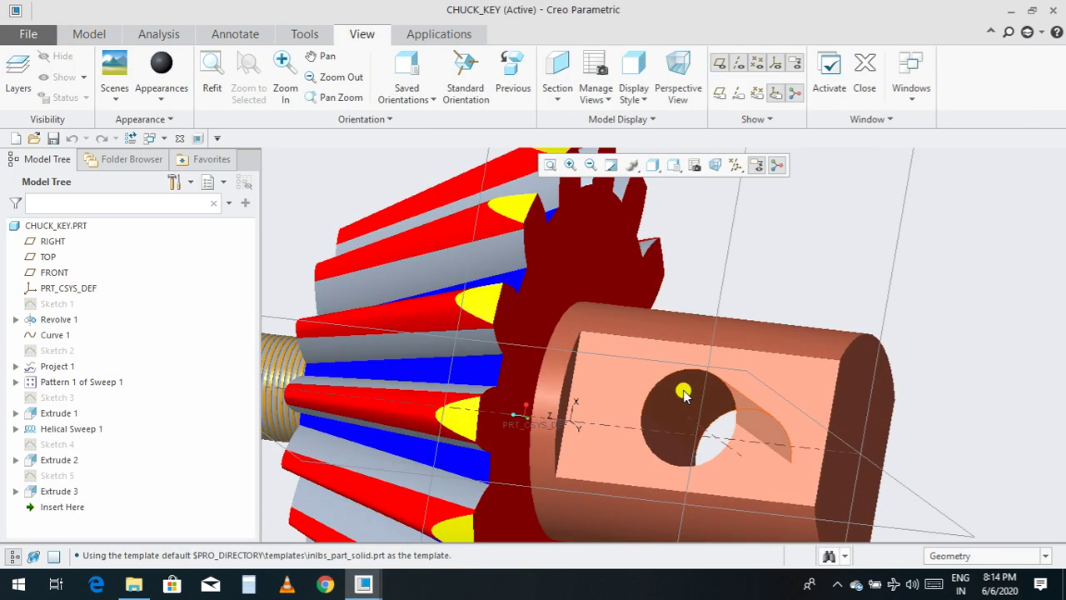
scroll(667, 408, "down", 1)
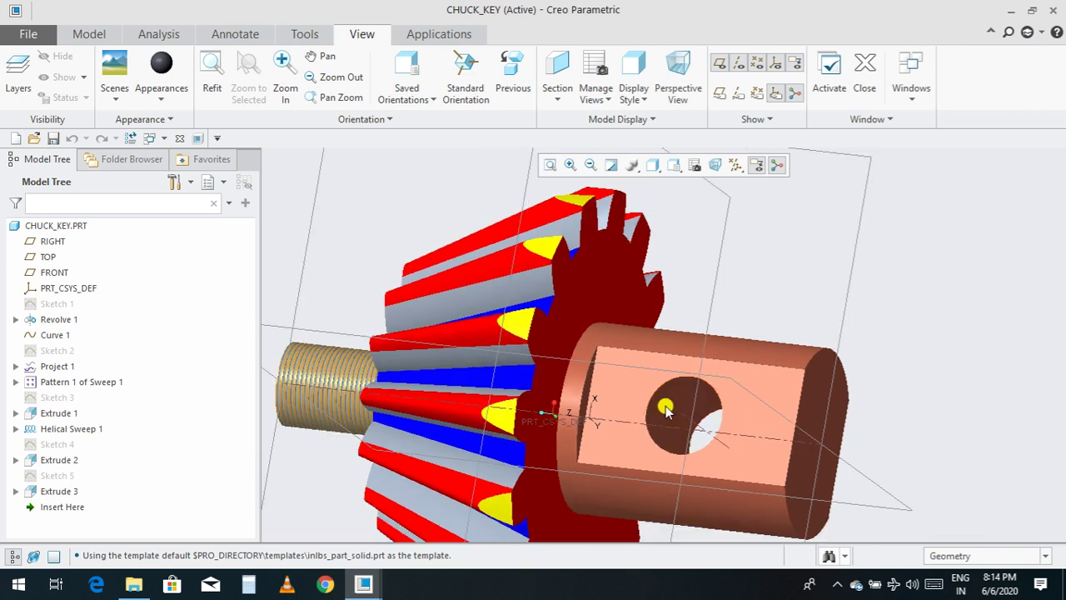
scroll(667, 409, "down", 2)
scroll(720, 375, "down", 1)
scroll(871, 460, "down", 1)
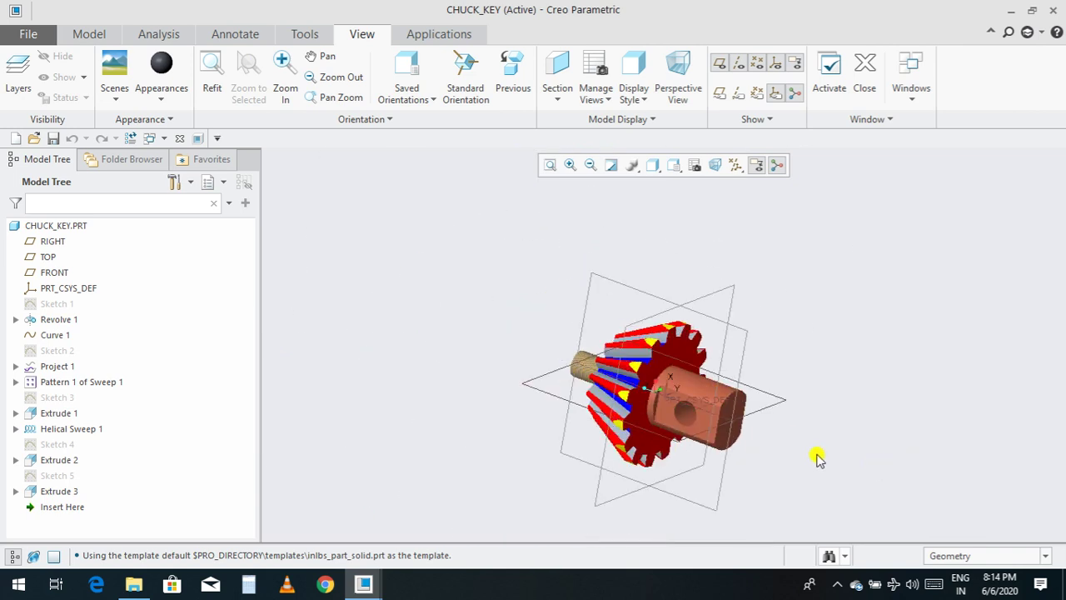
scroll(705, 419, "up", 2)
scroll(638, 419, "up", 1)
scroll(764, 419, "down", 2)
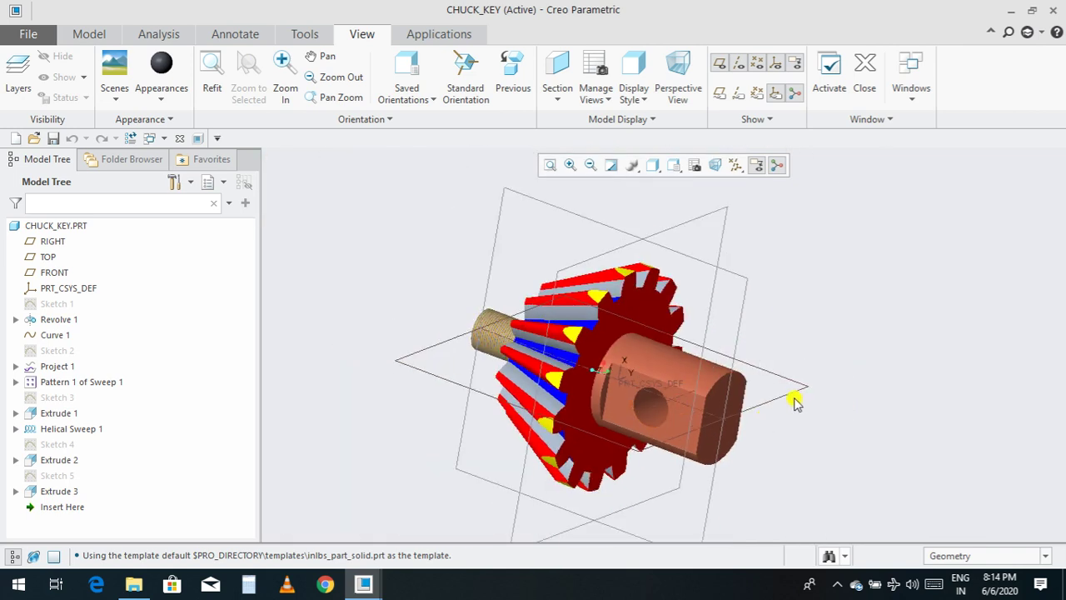
left_click(96, 34)
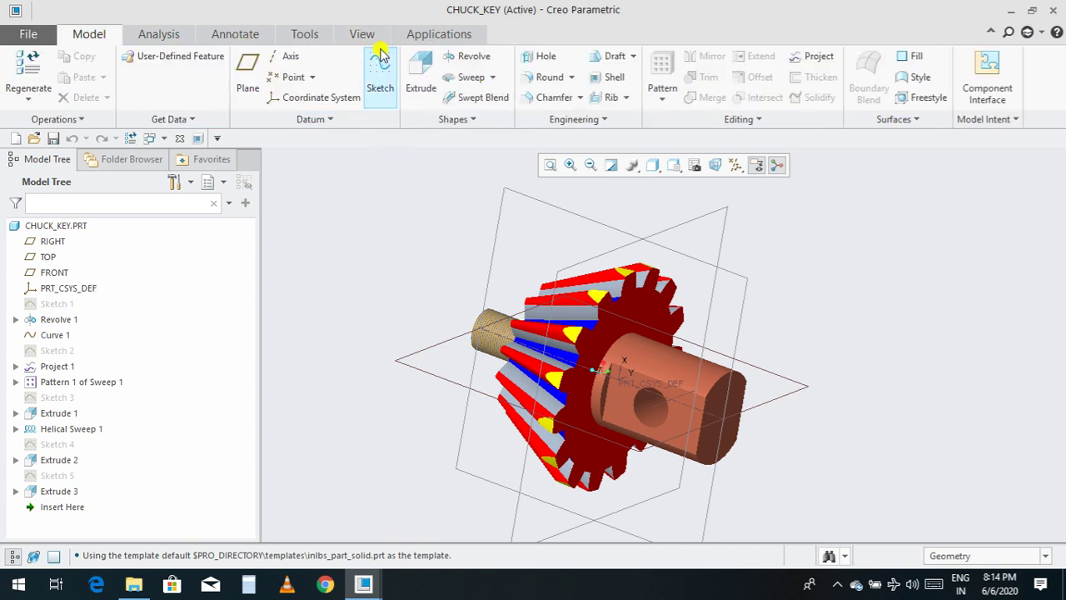
left_click(491, 77)
left_click(497, 114)
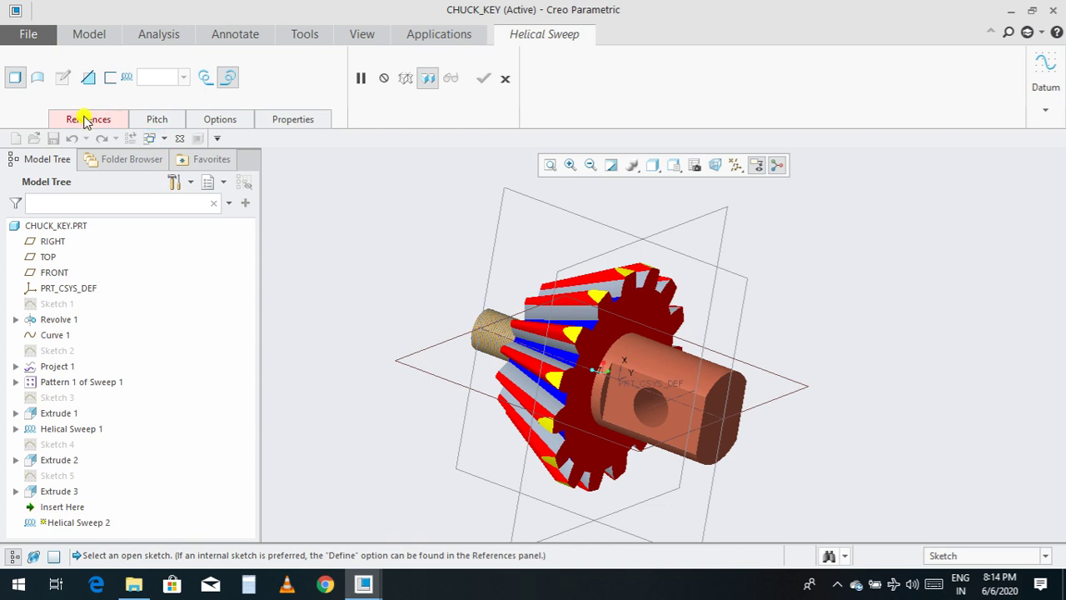
left_click(85, 121)
left_click(200, 184)
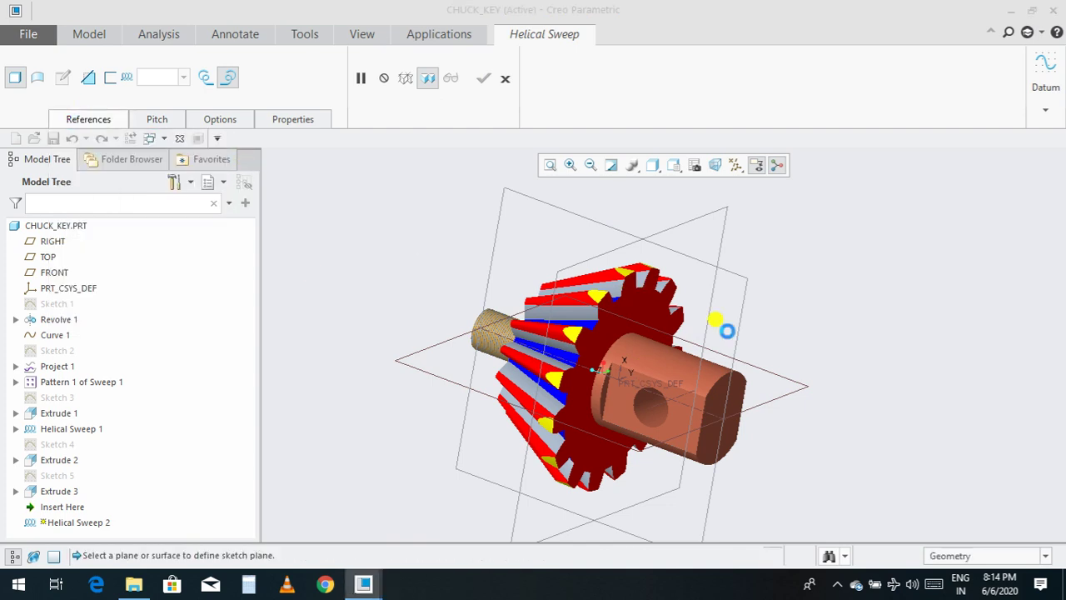
left_click(783, 398)
left_click(986, 376)
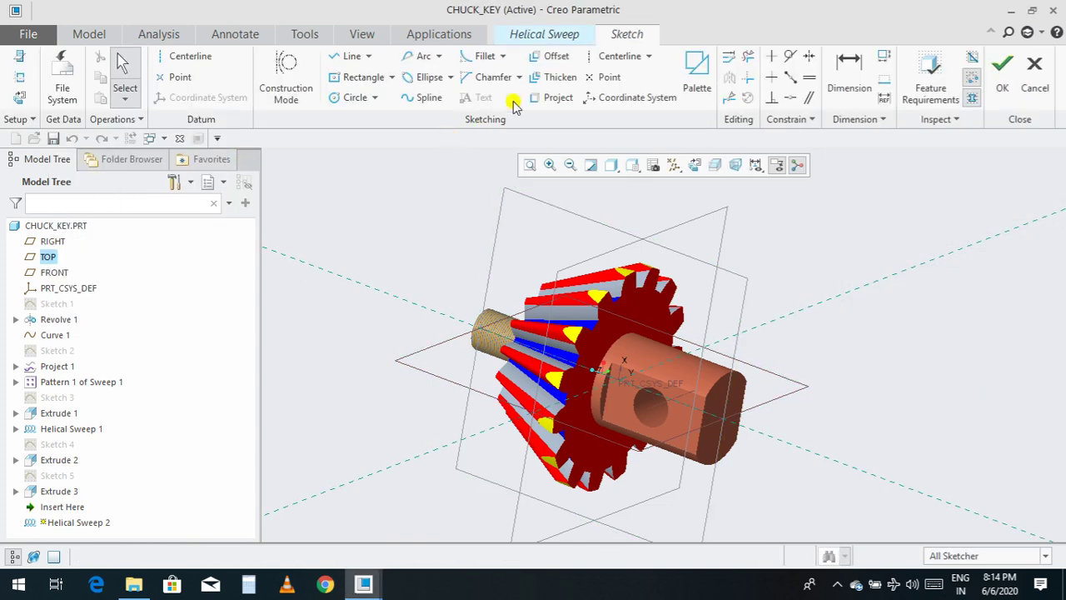
left_click(695, 164)
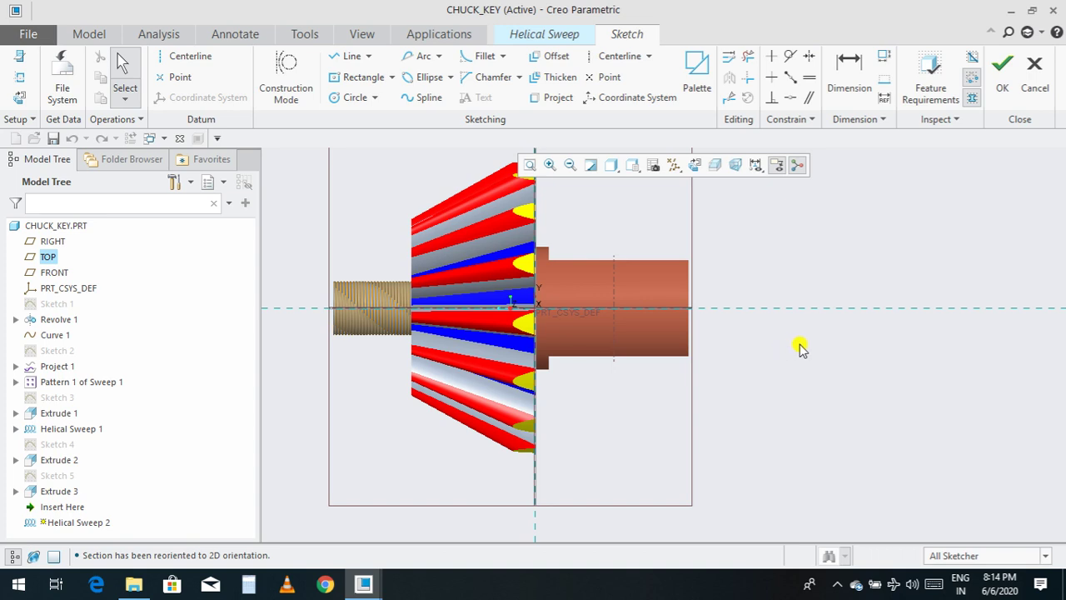
scroll(795, 370, "down", 2)
middle_click_drag(791, 392, 781, 332)
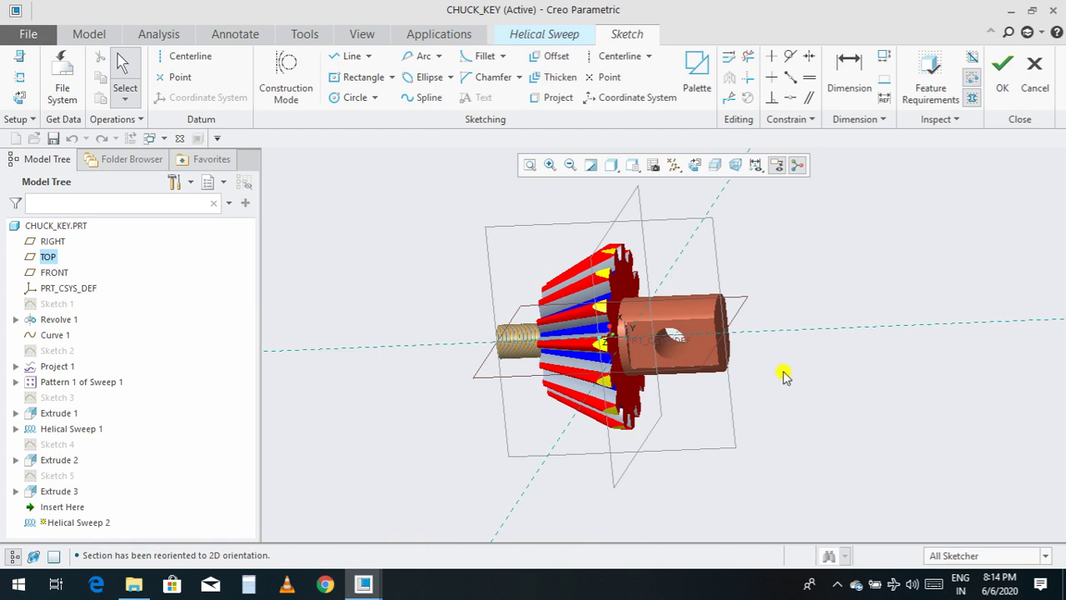
left_click(1053, 92)
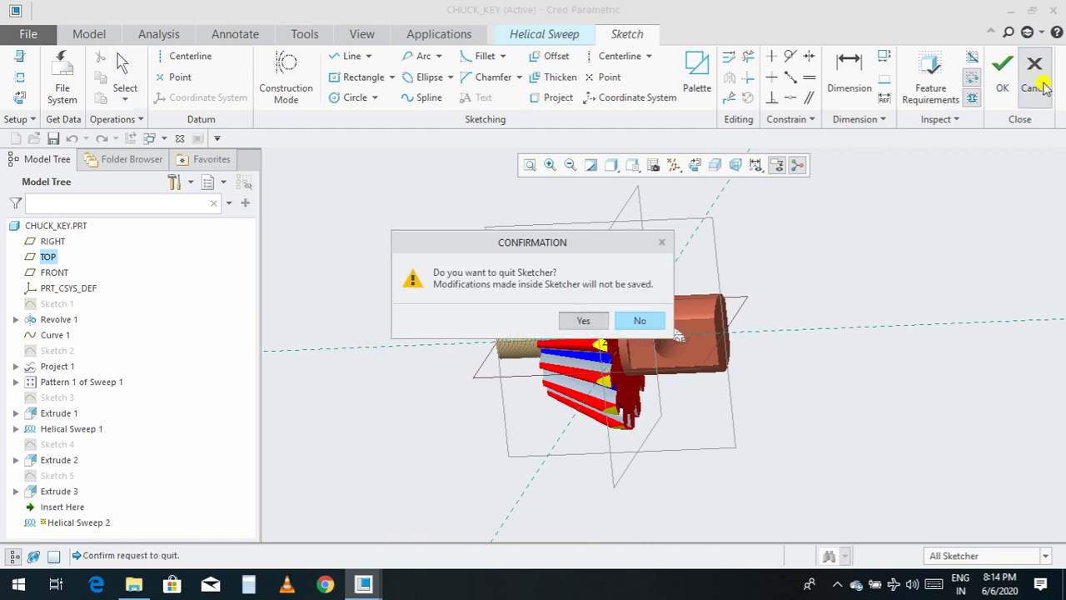
left_click(593, 321)
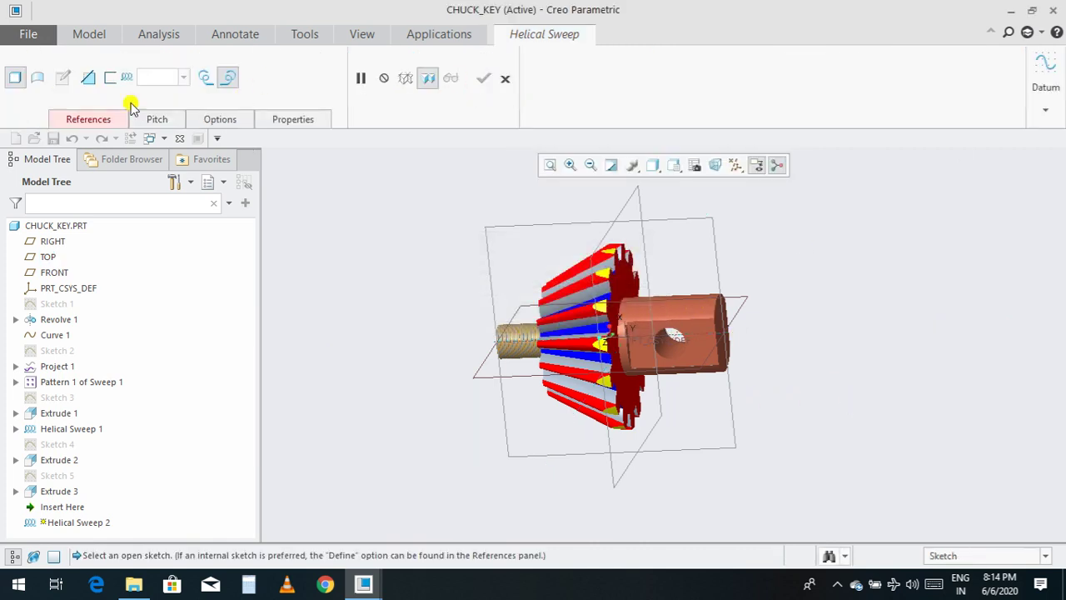
left_click(95, 119)
left_click(188, 184)
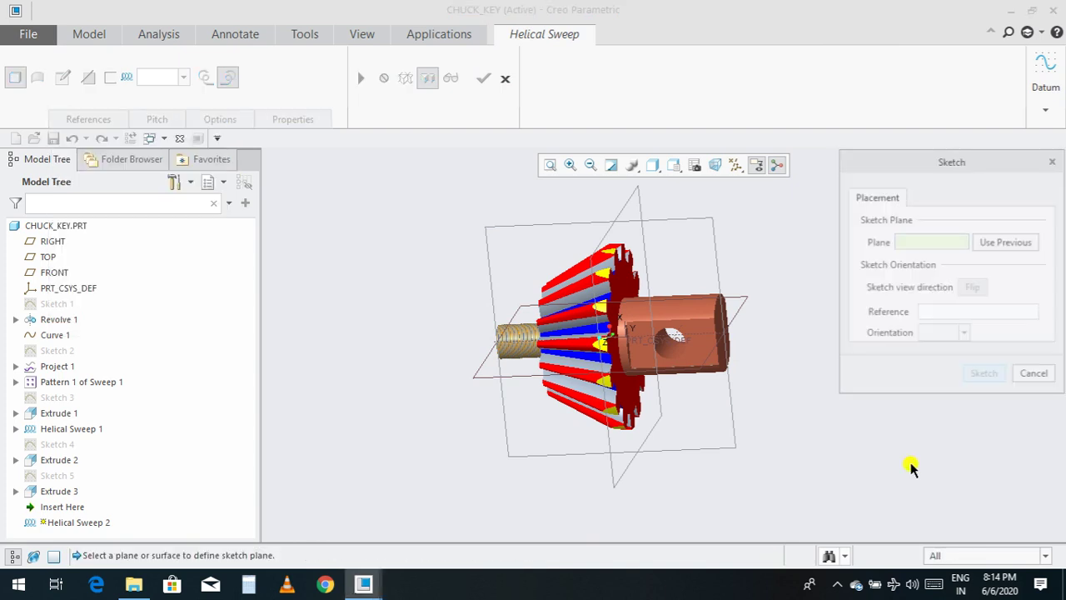
left_click(650, 428)
scroll(783, 416, "down", 2)
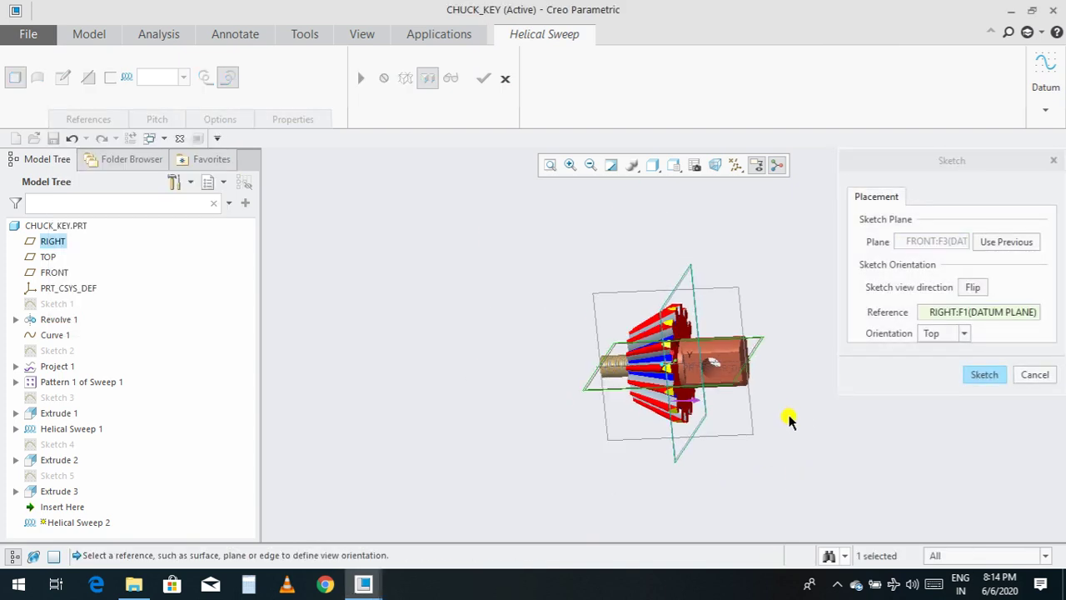
left_click(990, 374)
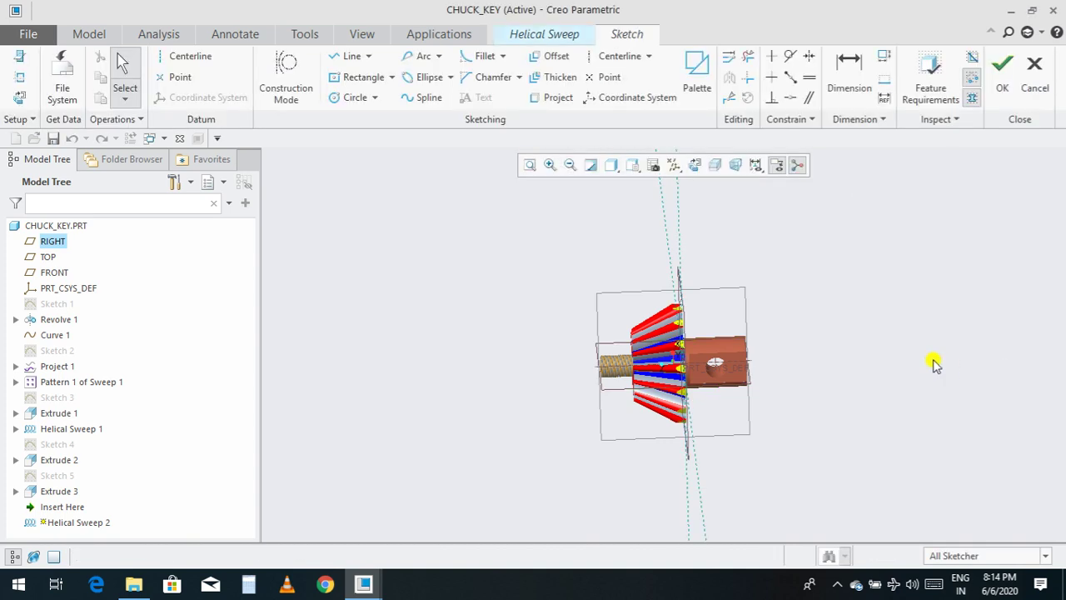
scroll(823, 394, "up", 2)
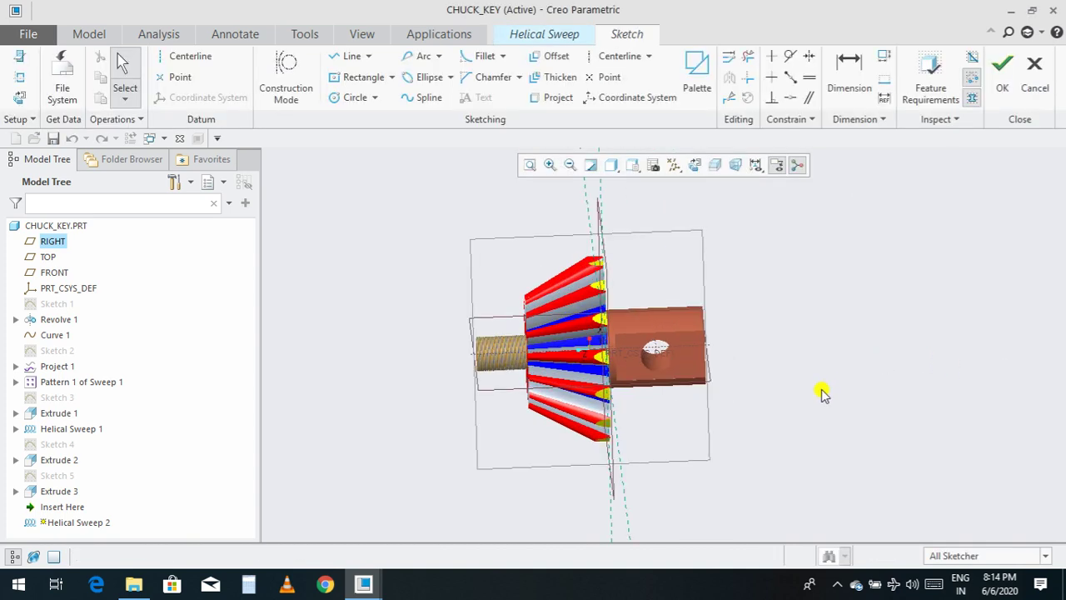
scroll(795, 396, "up", 2)
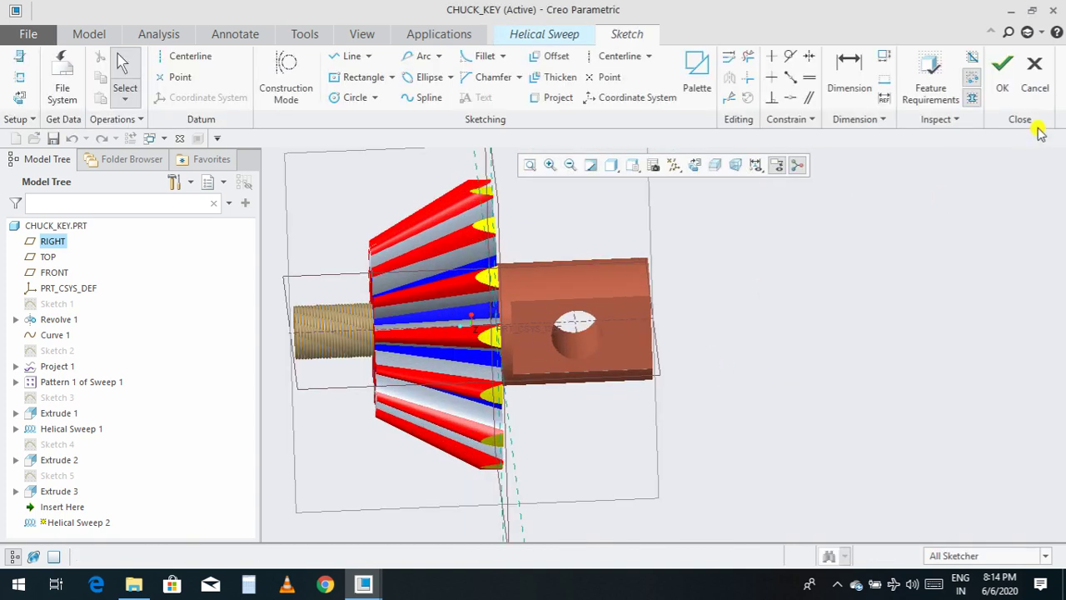
left_click(1035, 68)
left_click(577, 318)
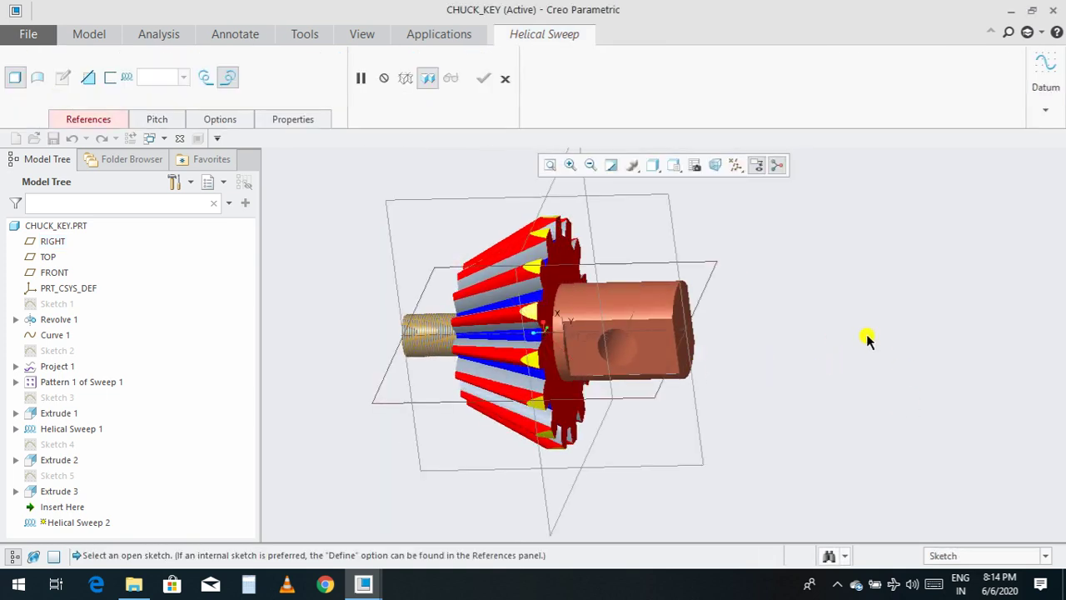
left_click(506, 77)
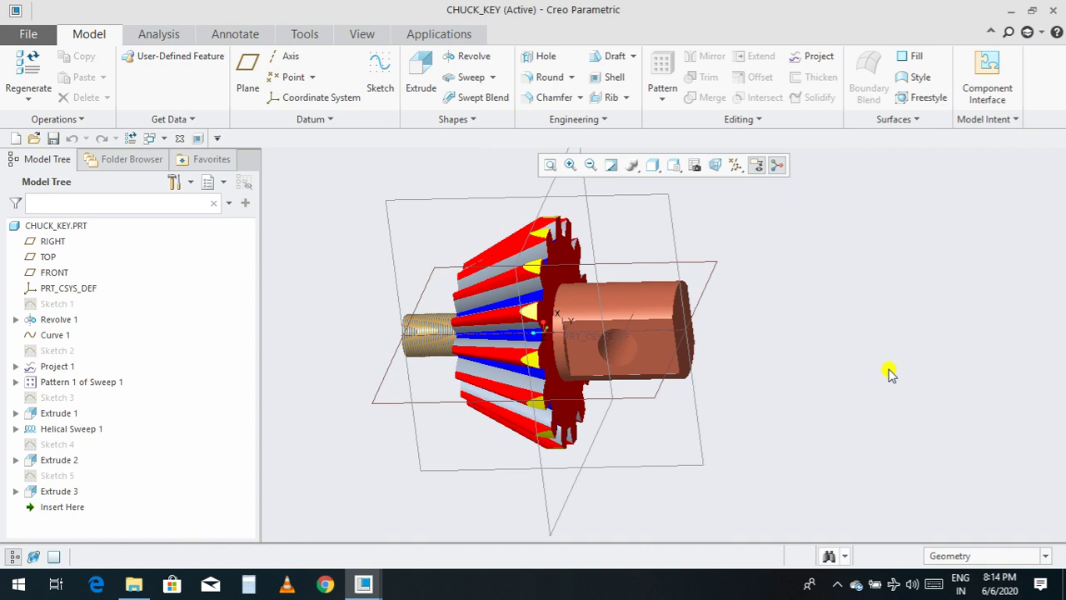
Step: Define a datum plane offset 100 from the FRONT datum plane of the chuck key
scroll(601, 350, "up", 3)
scroll(602, 350, "down", 3)
middle_click_drag(841, 352, 869, 380)
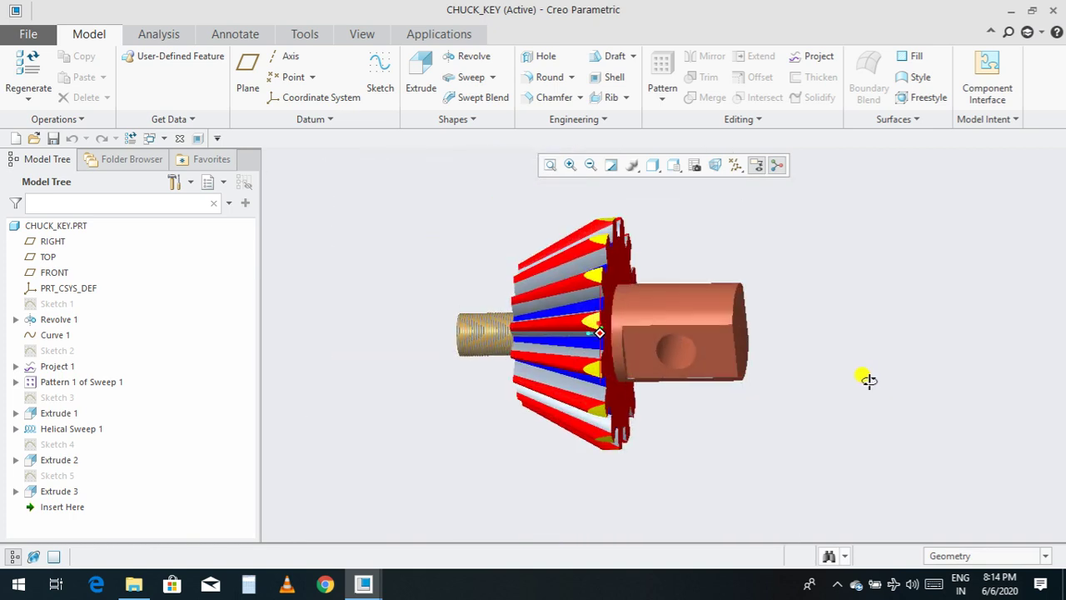
left_click(247, 68)
scroll(705, 298, "down", 3)
scroll(705, 298, "up", 2)
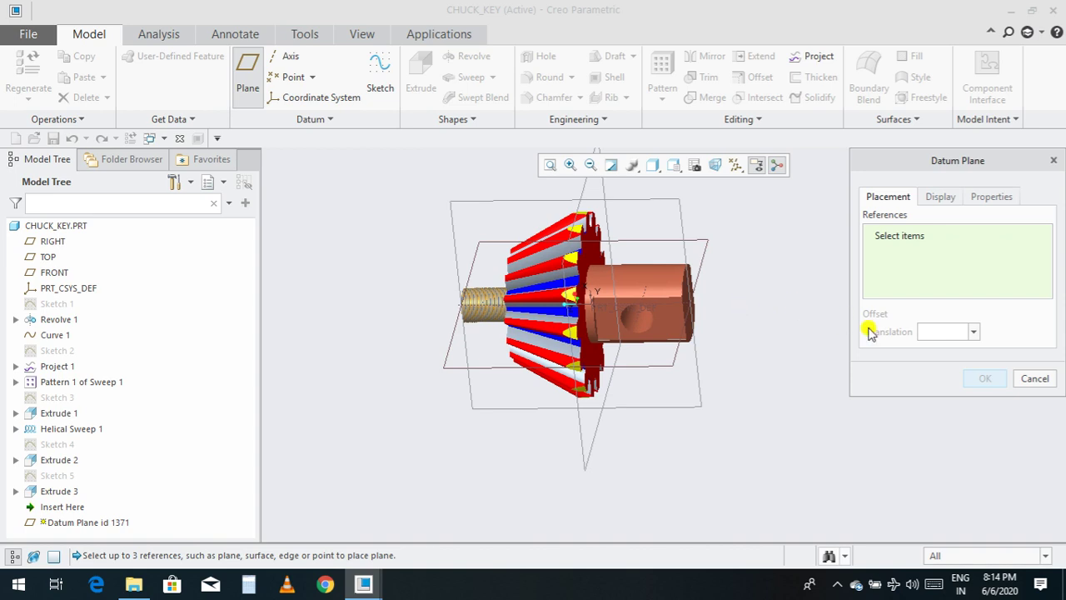
left_click(609, 386)
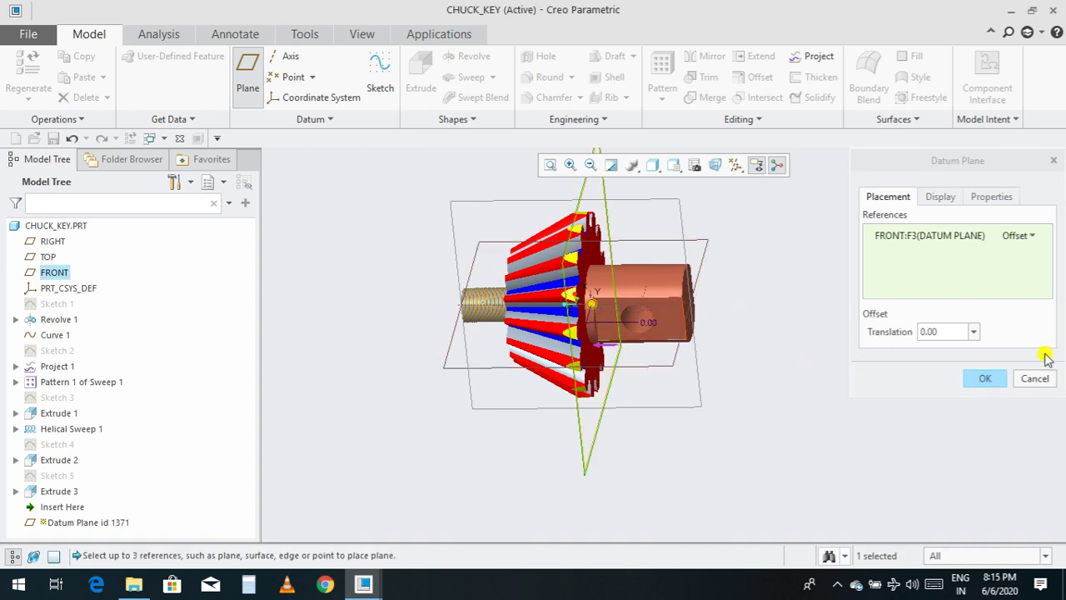
left_click(955, 331)
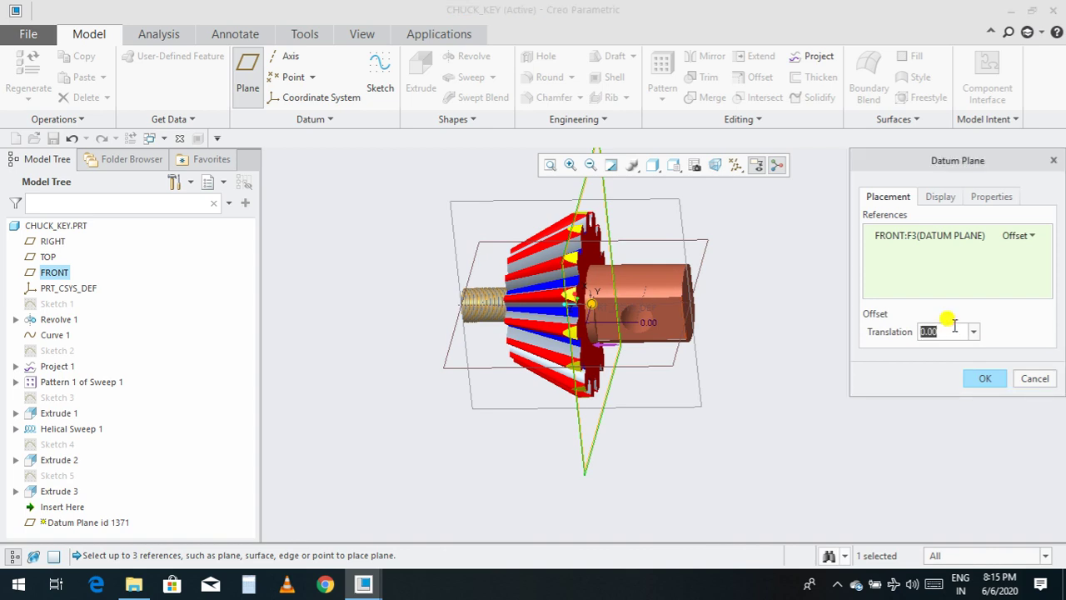
type("100")
key("Return")
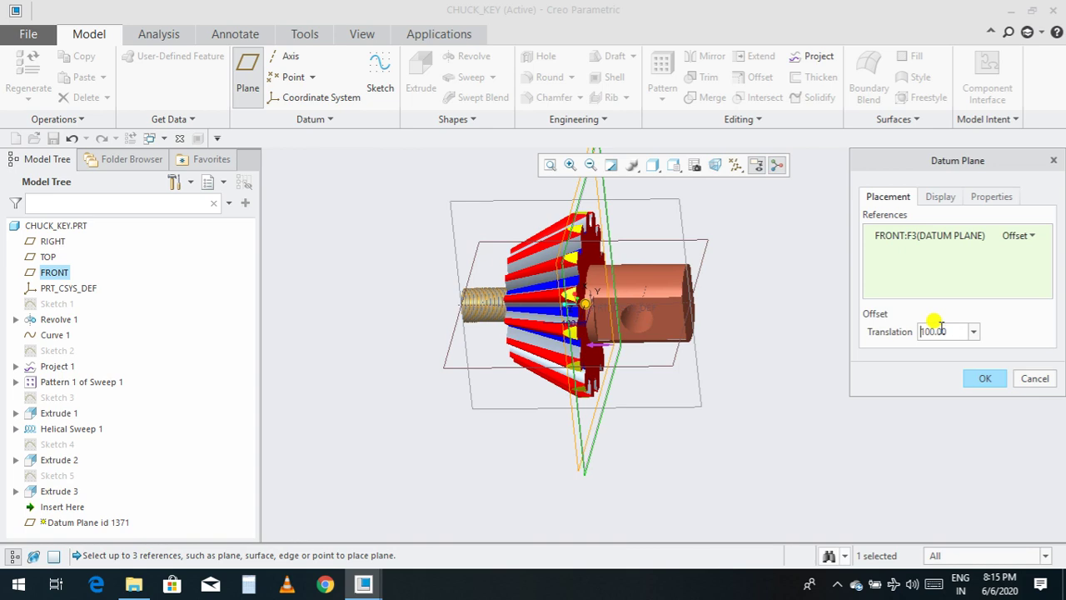
middle_click_drag(594, 352, 657, 367)
scroll(642, 374, "up", 2)
scroll(658, 342, "down", 2)
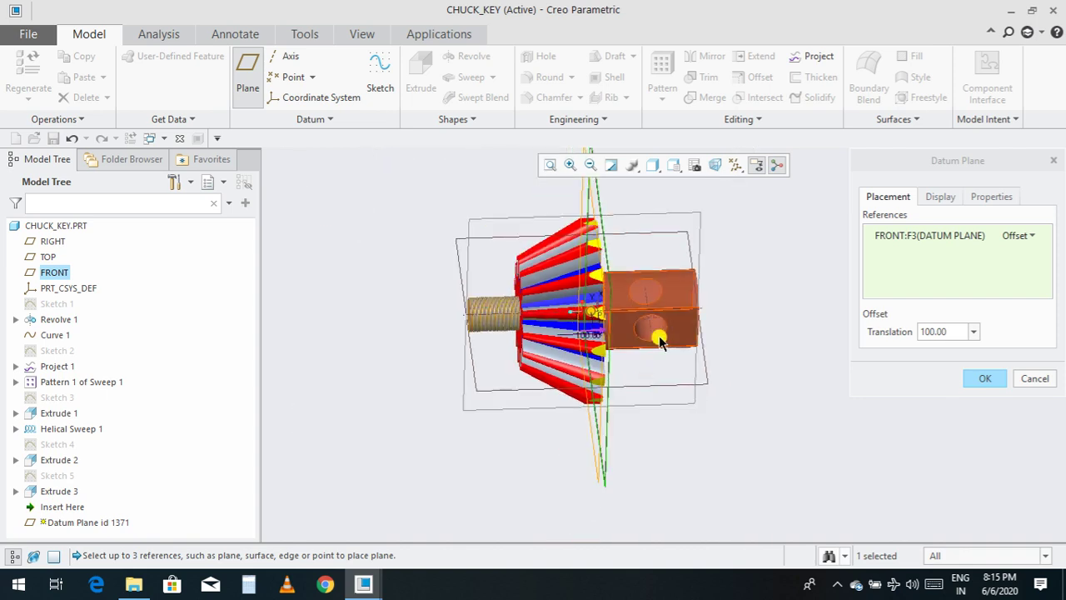
left_click(650, 329)
scroll(672, 367, "down", 3)
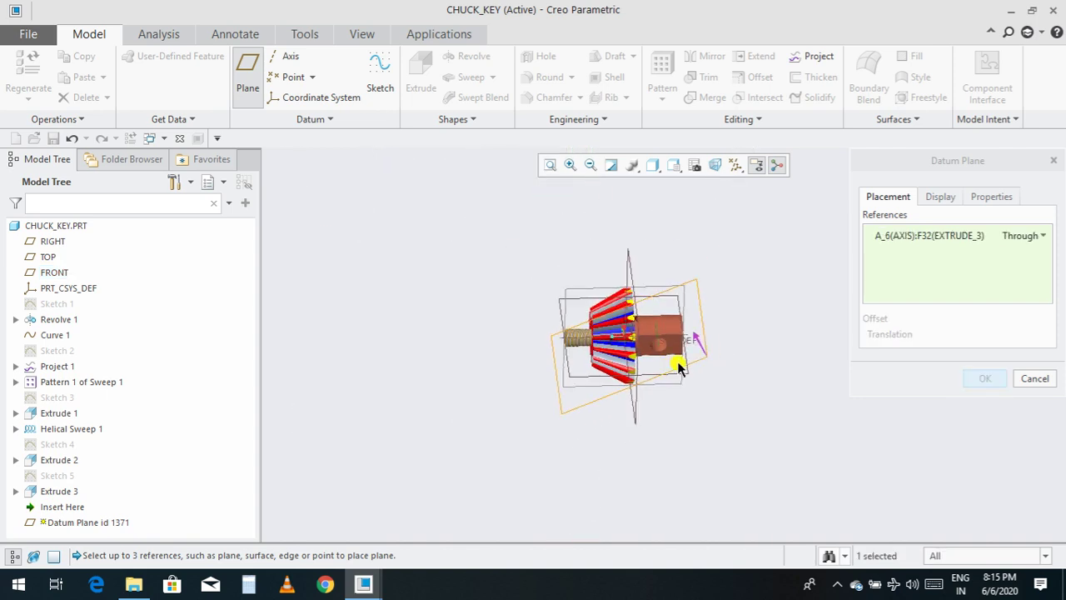
left_click(1037, 383)
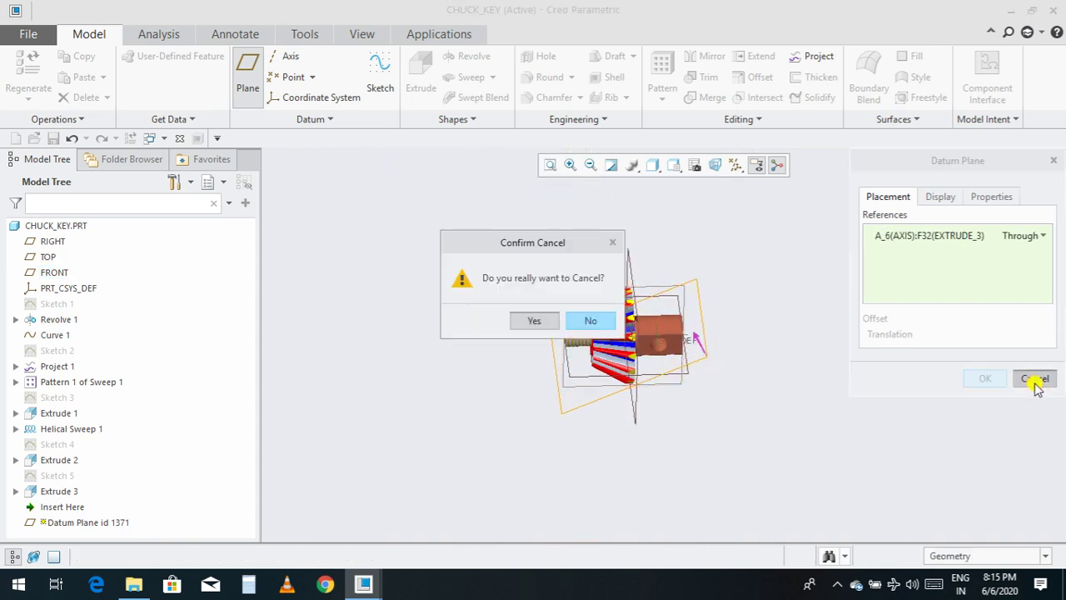
left_click(542, 324)
Step: Open the internal Sketch 1 of Revolve 1 for editing and orient it parallel to the screen
middle_click_drag(780, 369, 750, 400)
scroll(658, 383, "up", 4)
scroll(659, 366, "up", 3)
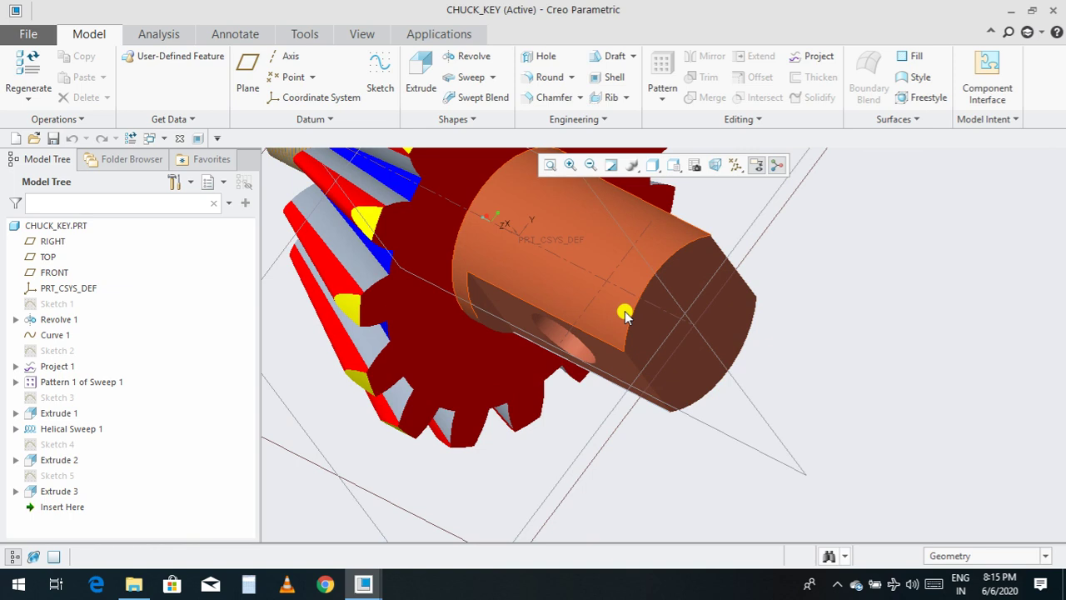
scroll(614, 307, "down", 3)
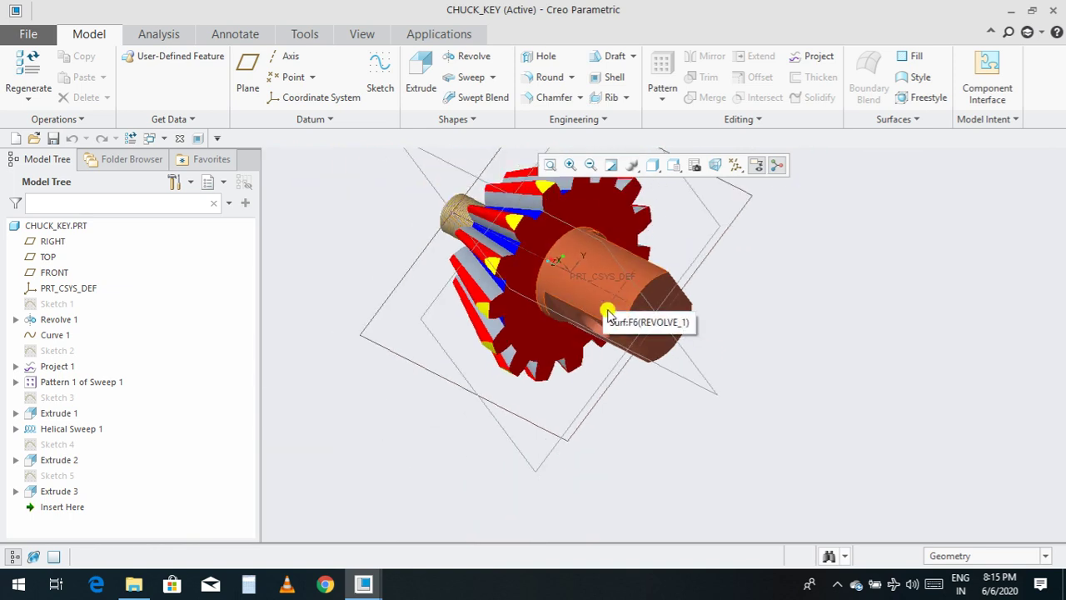
scroll(605, 307, "down", 2)
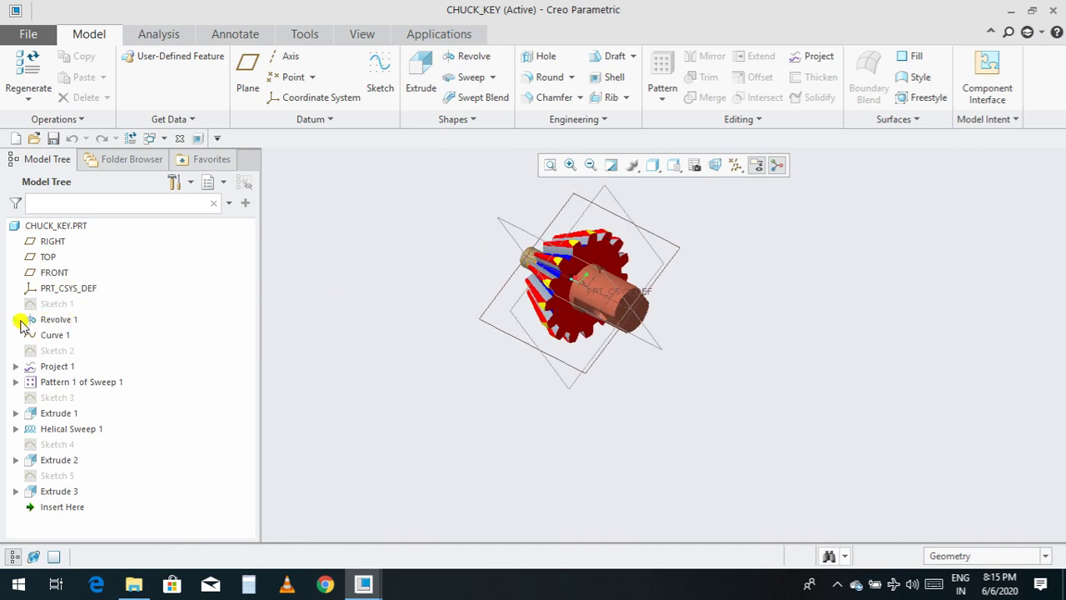
left_click(15, 319)
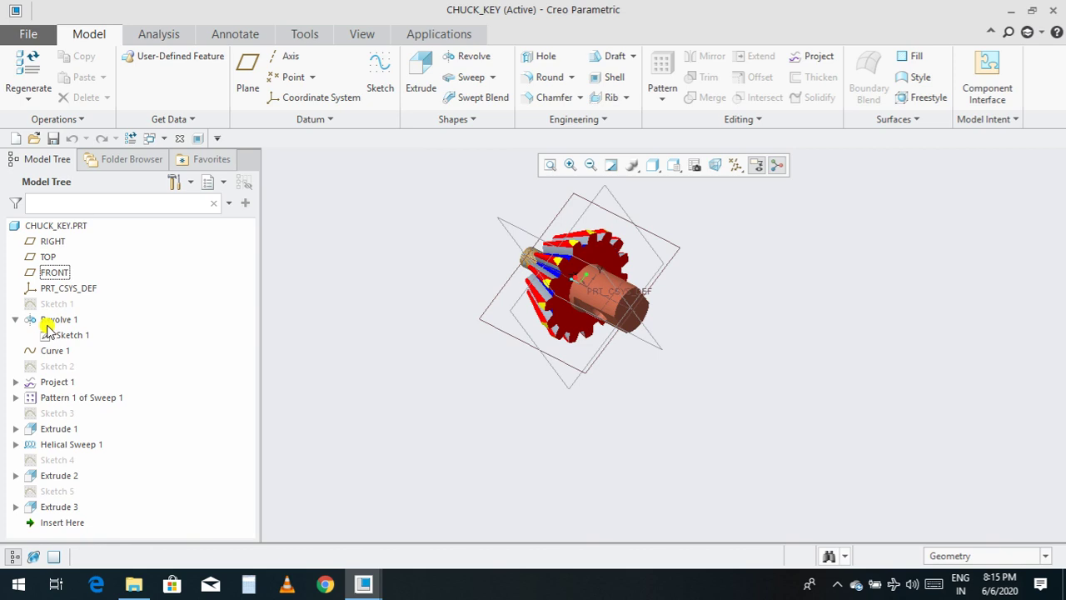
left_click(68, 335)
left_click(96, 266)
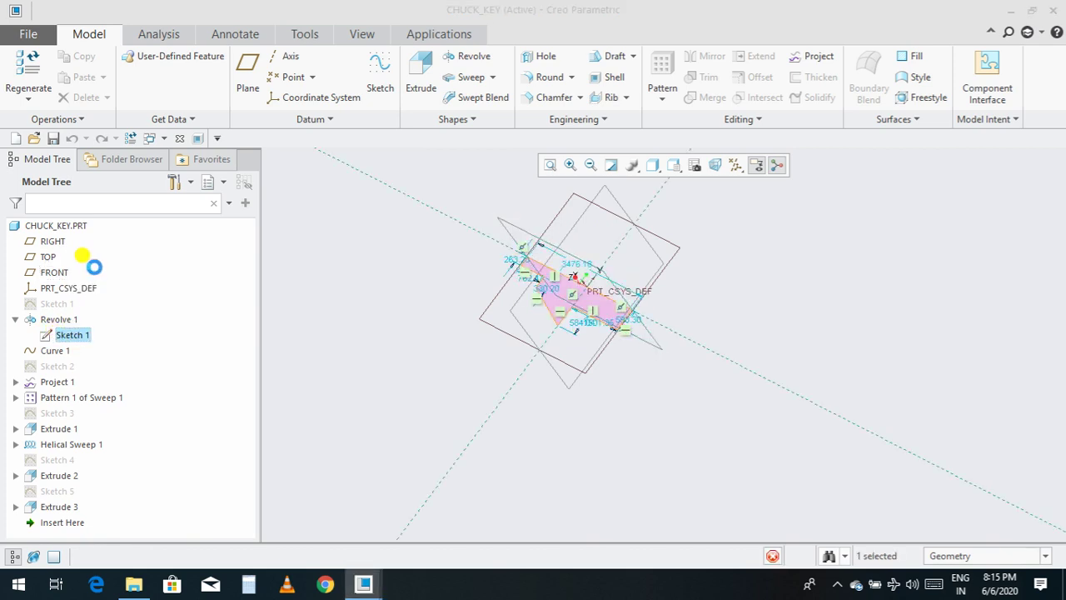
left_click(692, 163)
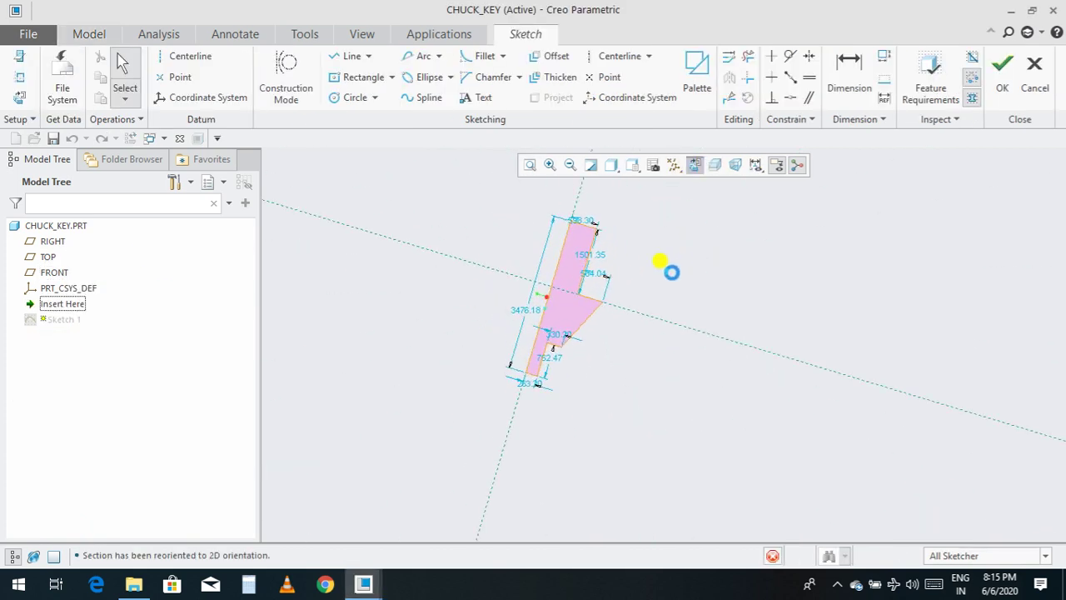
Step: Change the shank's length dimension in the revolve's section sketch and accept the sketch
scroll(607, 302, "down", 4)
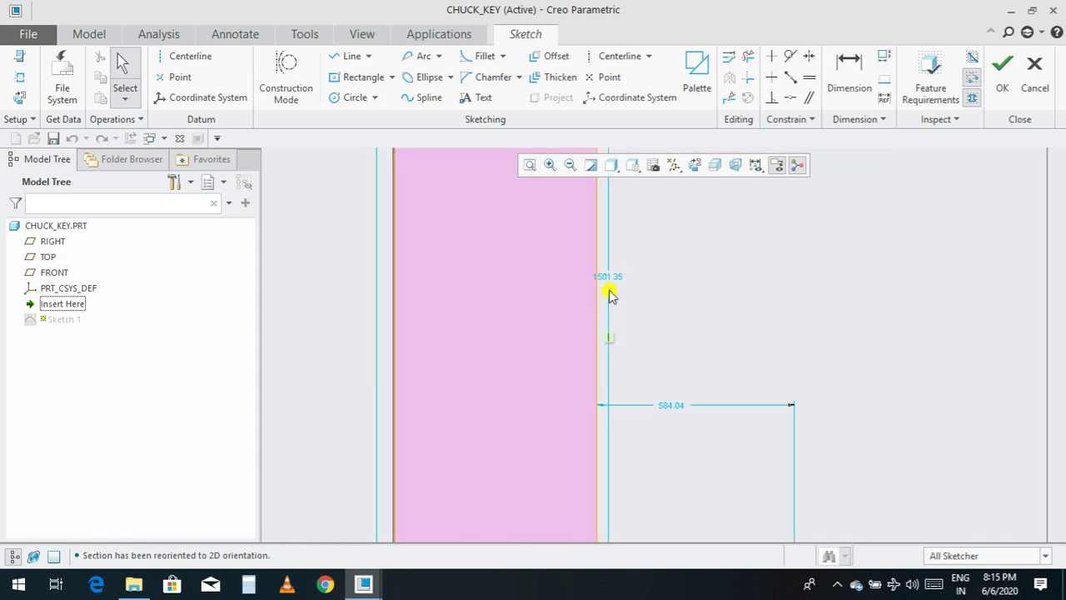
double_click(609, 284)
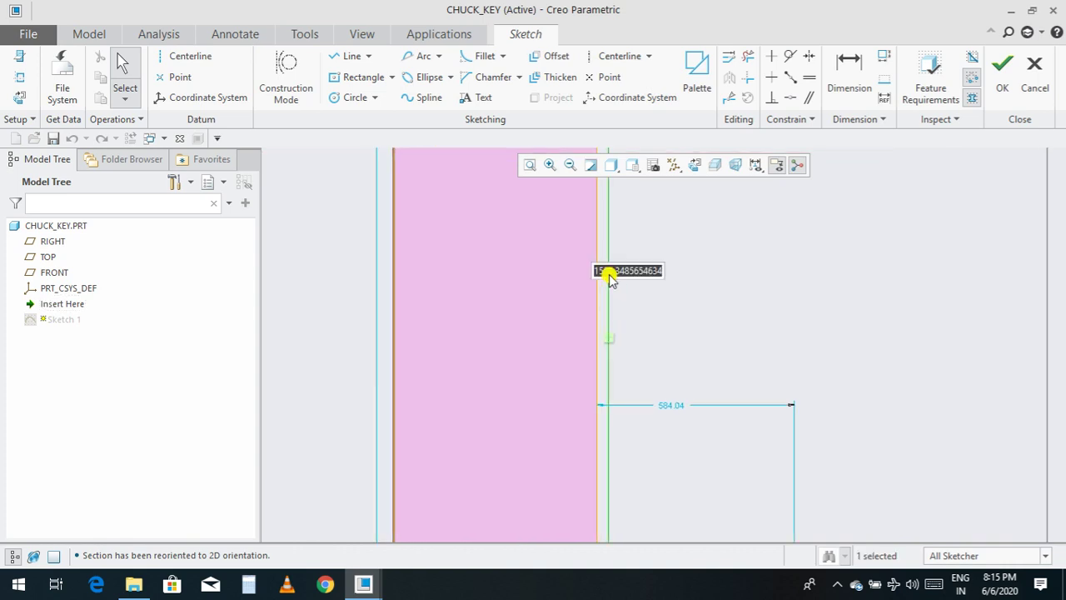
key("BackSpace")
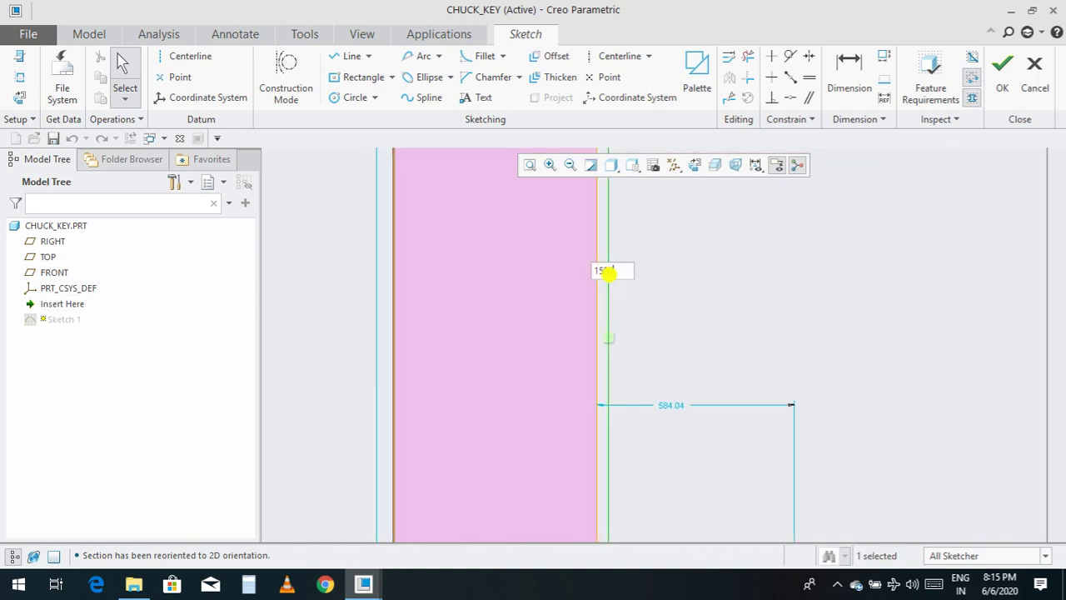
type("15")
key("Return")
left_click(1003, 66)
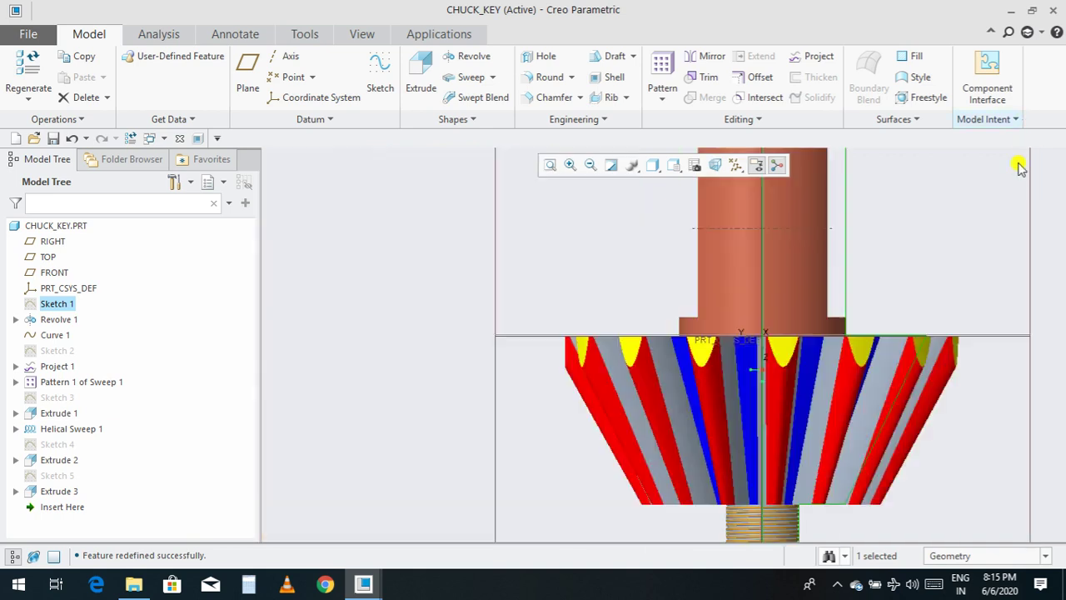
left_click(914, 307)
middle_click_drag(915, 306, 871, 322)
scroll(870, 322, "down", 3)
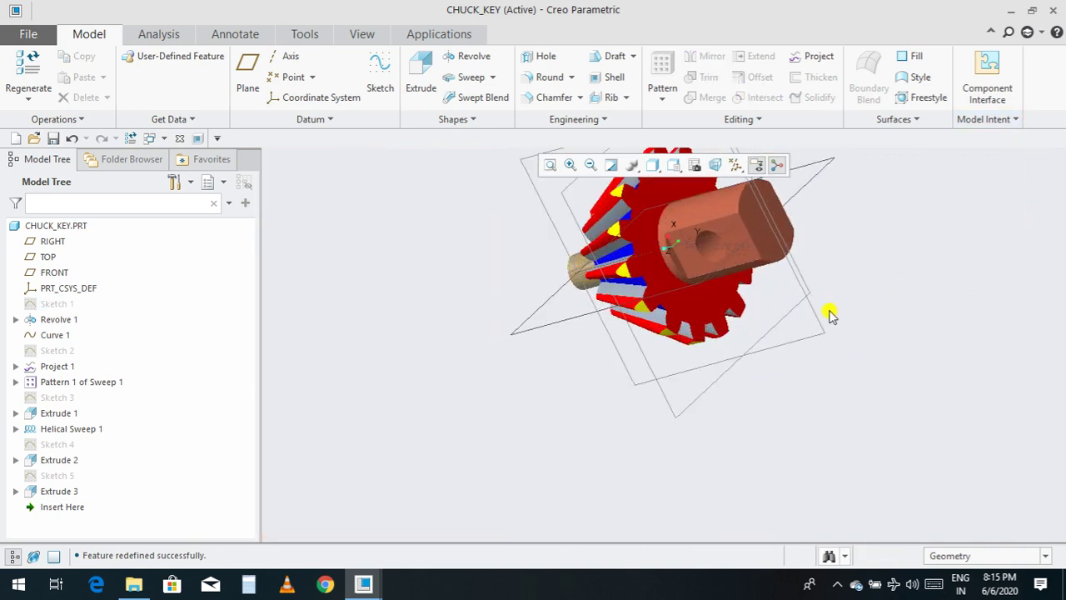
scroll(724, 423, "up", 2)
middle_click_drag(740, 422, 710, 419)
left_click(248, 90)
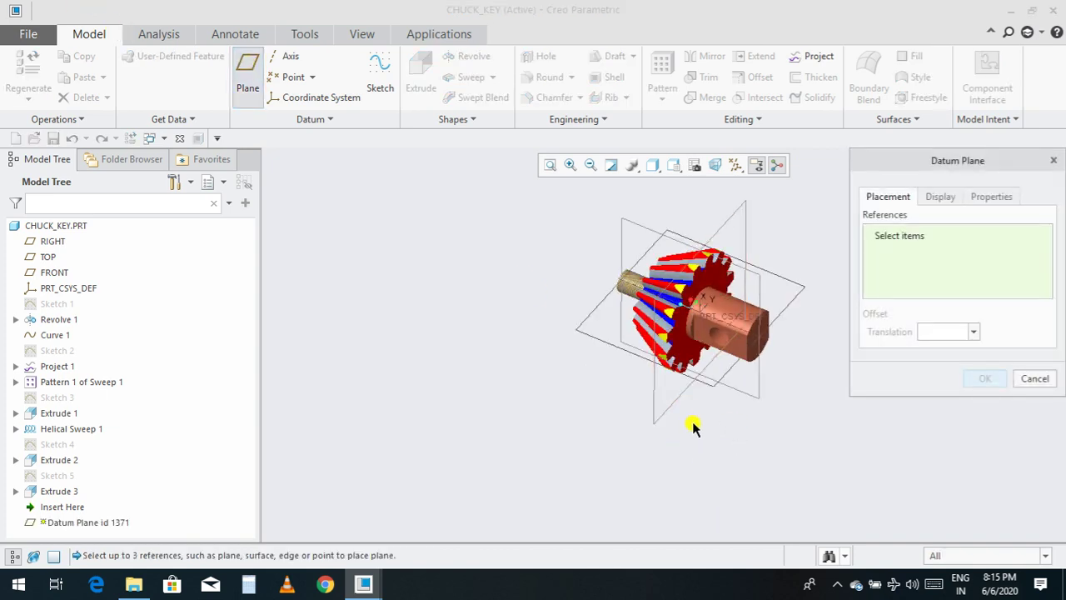
left_click(679, 399)
left_click(964, 326)
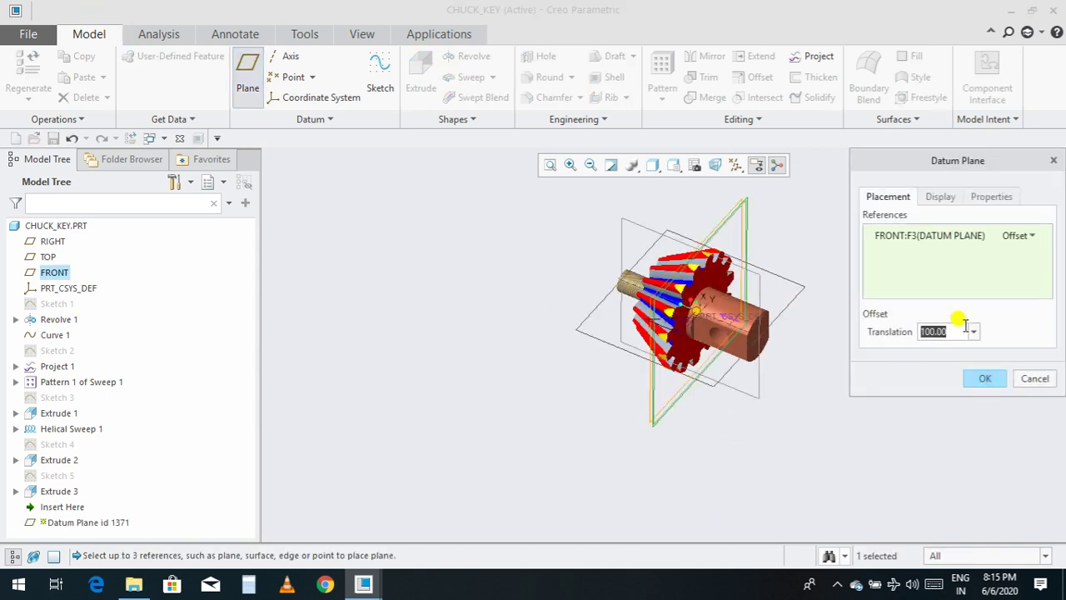
type("75")
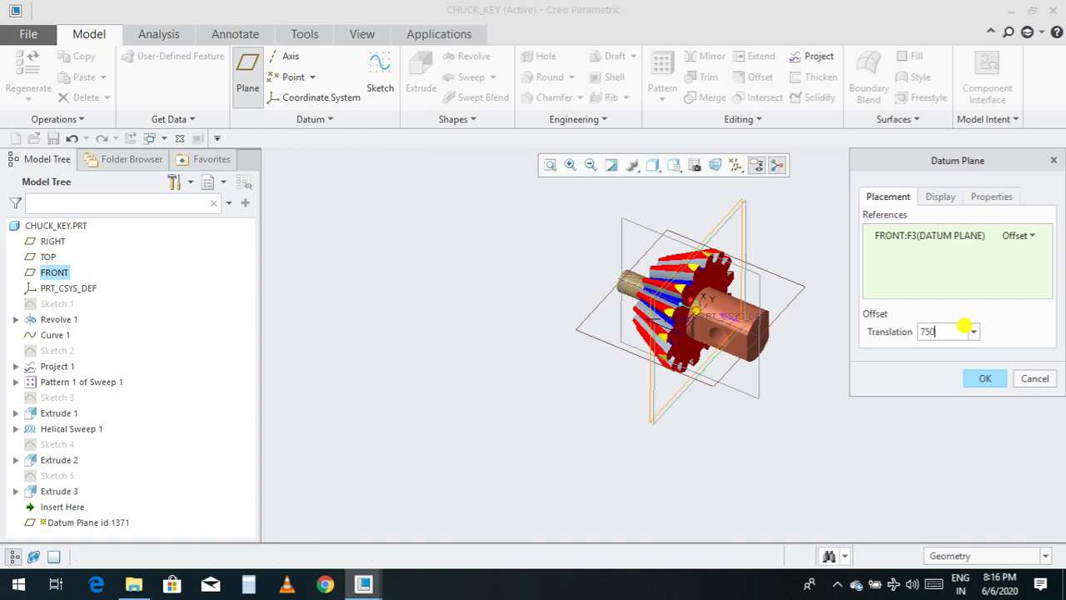
type("0")
key("Return")
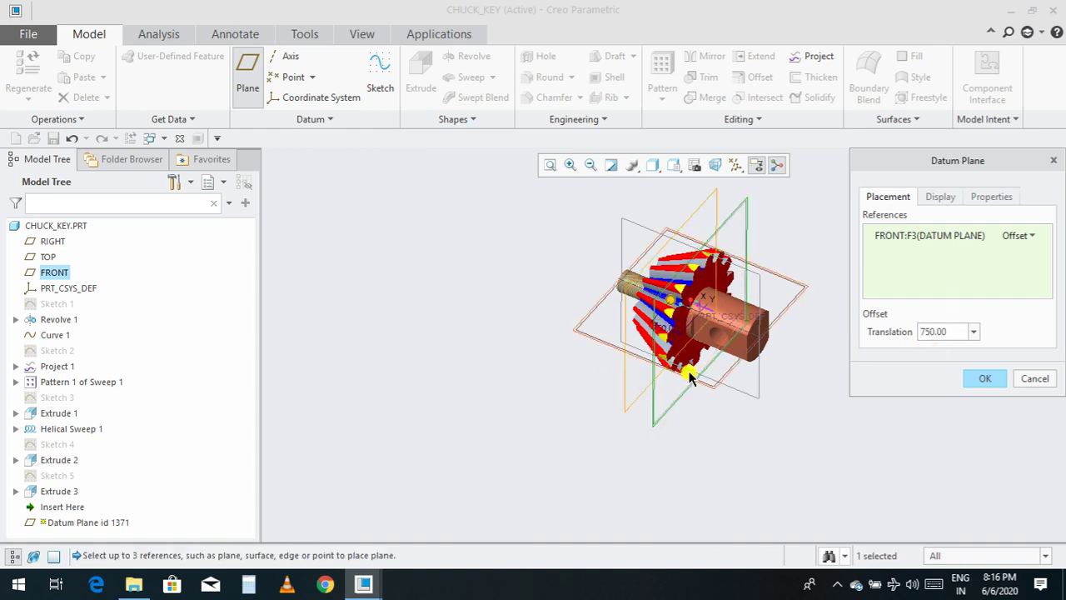
scroll(691, 374, "up", 3)
scroll(691, 374, "down", 2)
scroll(748, 279, "up", 3)
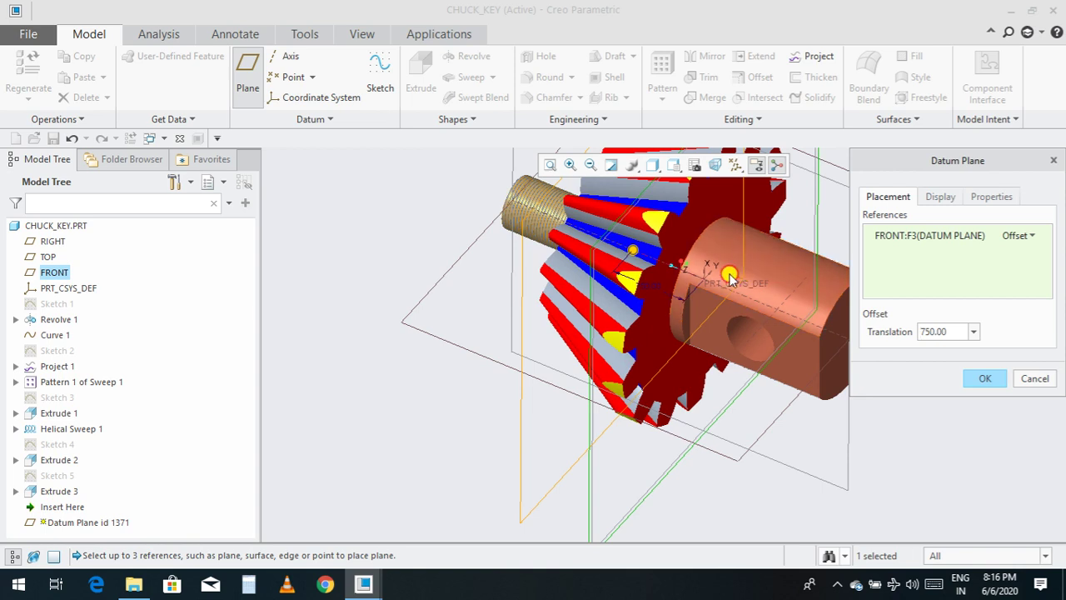
scroll(690, 305, "down", 5)
middle_click_drag(753, 412, 731, 431)
scroll(721, 266, "up", 2)
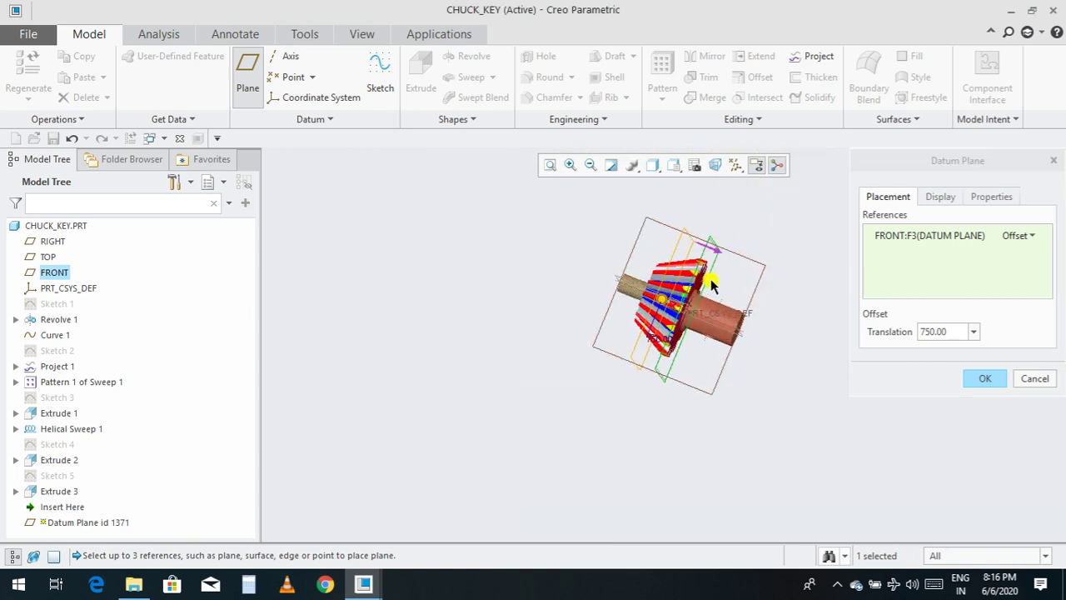
scroll(718, 300, "down", 2)
scroll(725, 306, "up", 2)
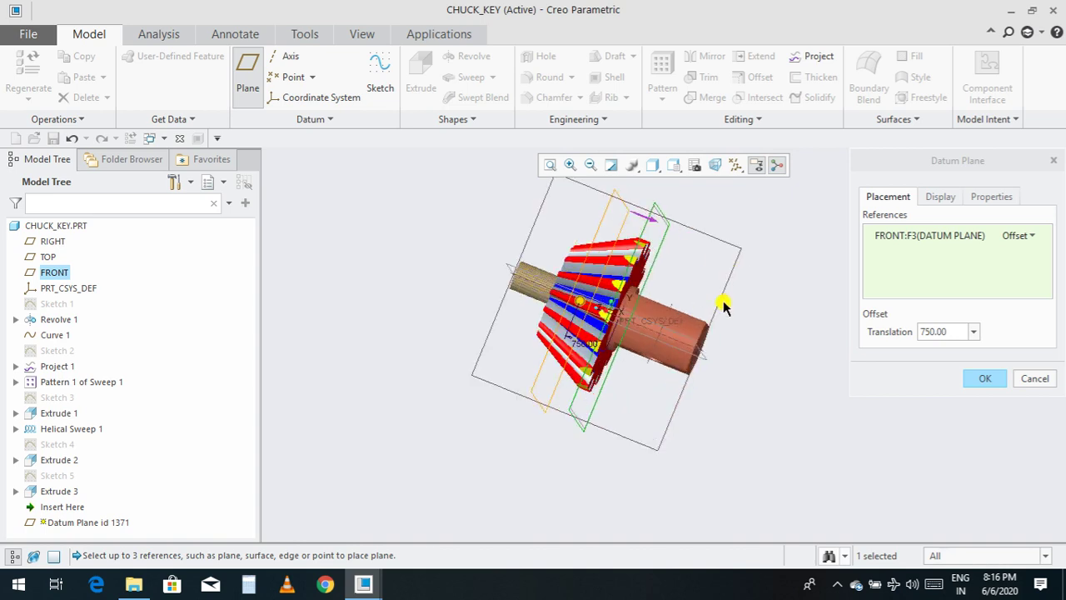
left_click(1033, 379)
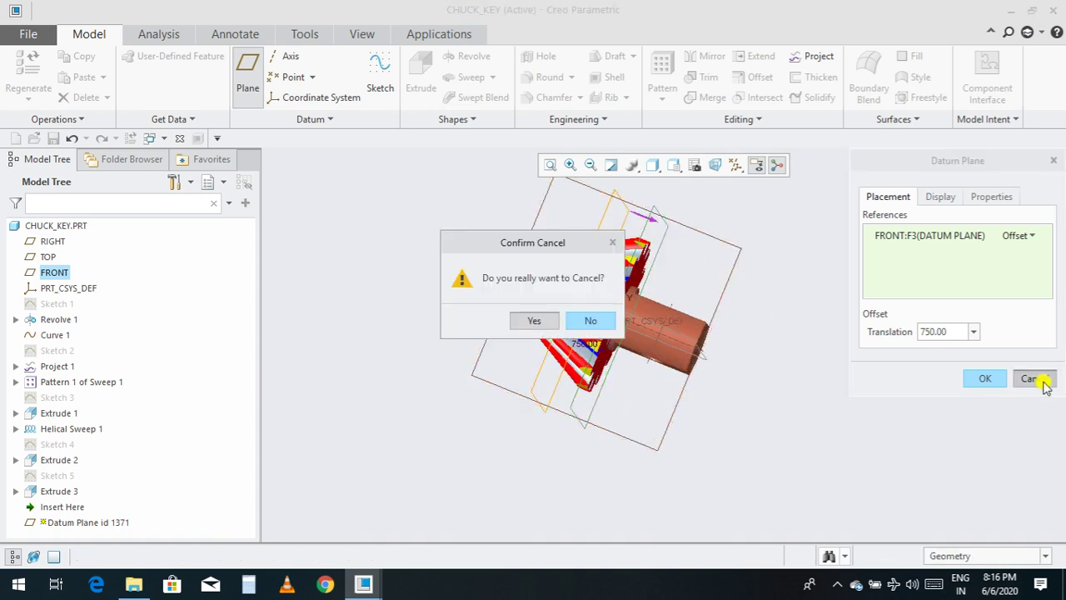
left_click(536, 323)
Step: Create a datum plane offset -750 from the FRONT plane so that it crosses the shank at its cross hole
left_click(249, 75)
left_click(665, 239)
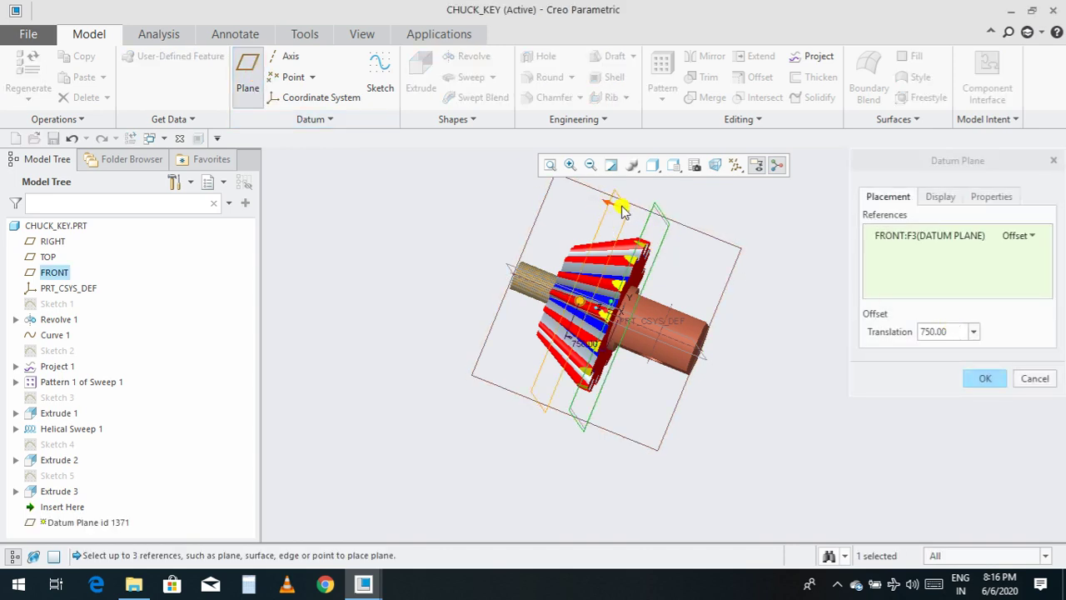
double_click(951, 332)
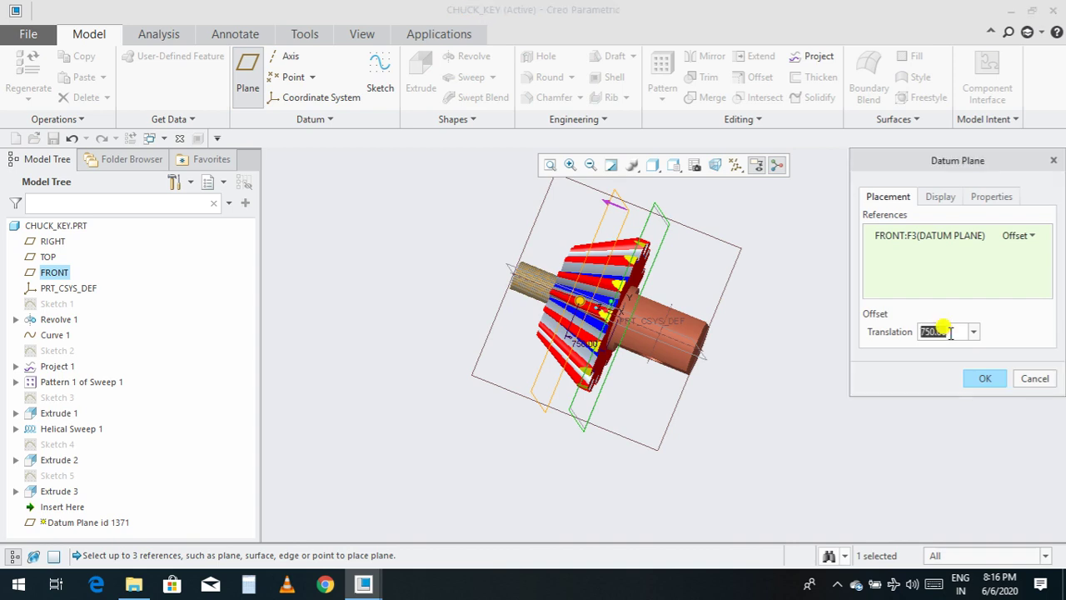
type("-")
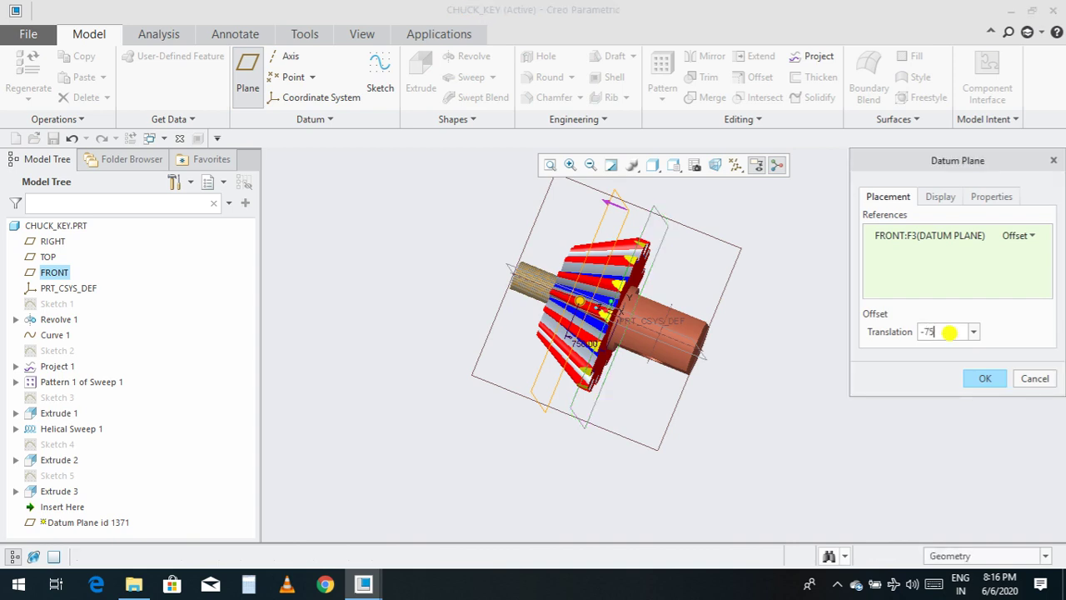
key("Return")
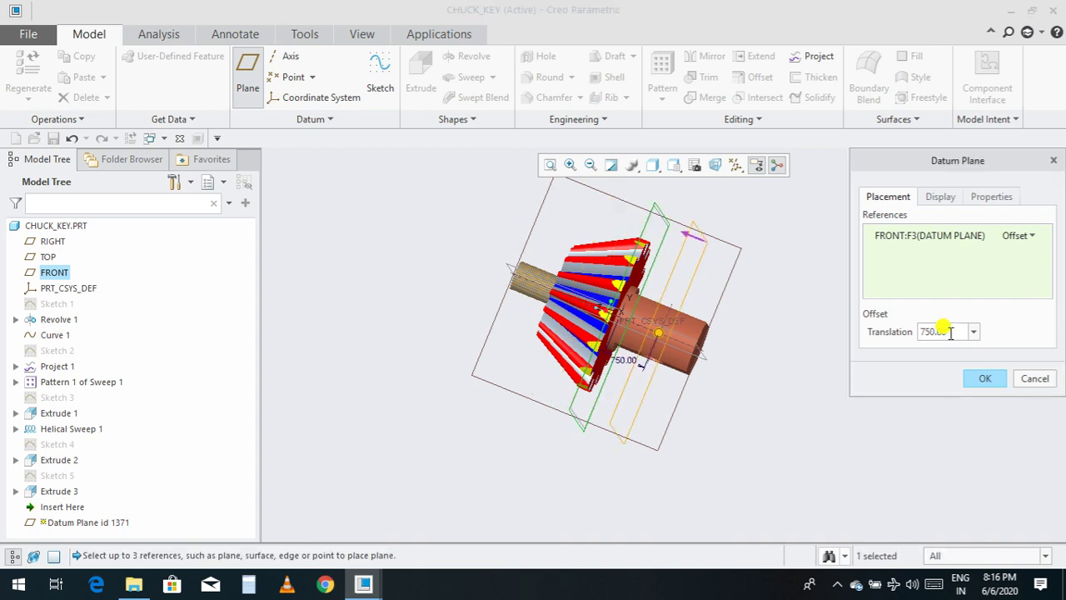
left_click(985, 378)
middle_click_drag(702, 467, 821, 427)
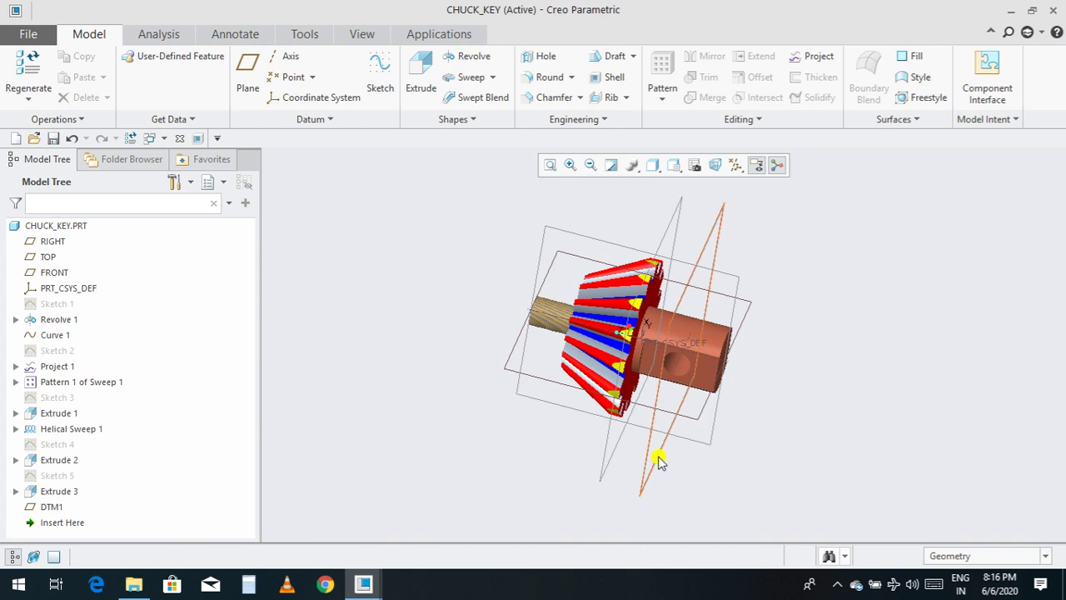
middle_click_drag(726, 459, 725, 483)
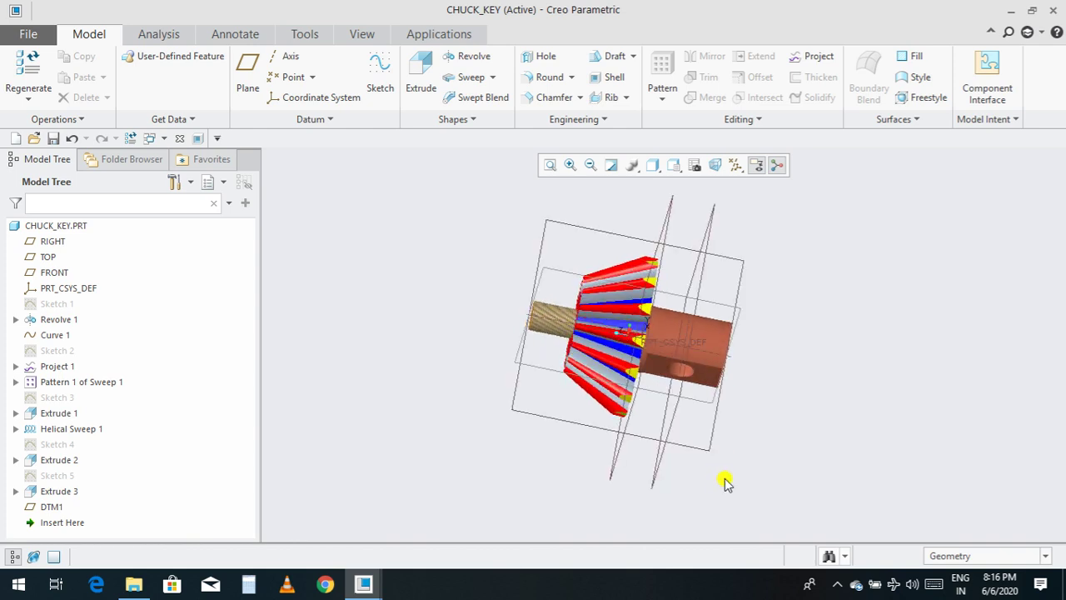
left_click(658, 459)
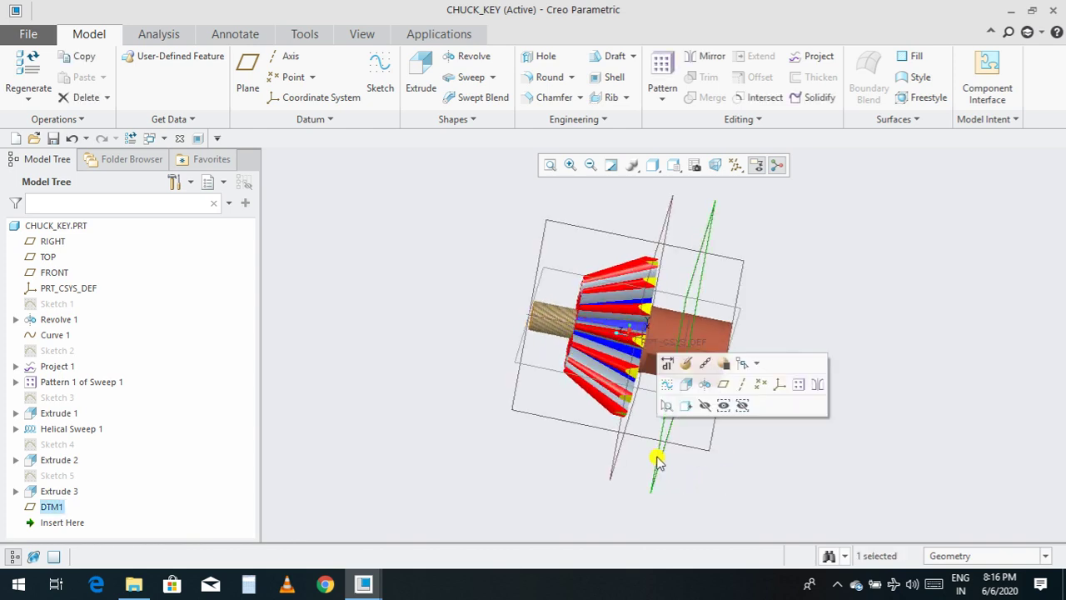
left_click(883, 229)
Step: Start a helical sweep and open its internal profile sketch on the DTM1 plane, referenced to RIGHT and oriented parallel to the screen
left_click(490, 76)
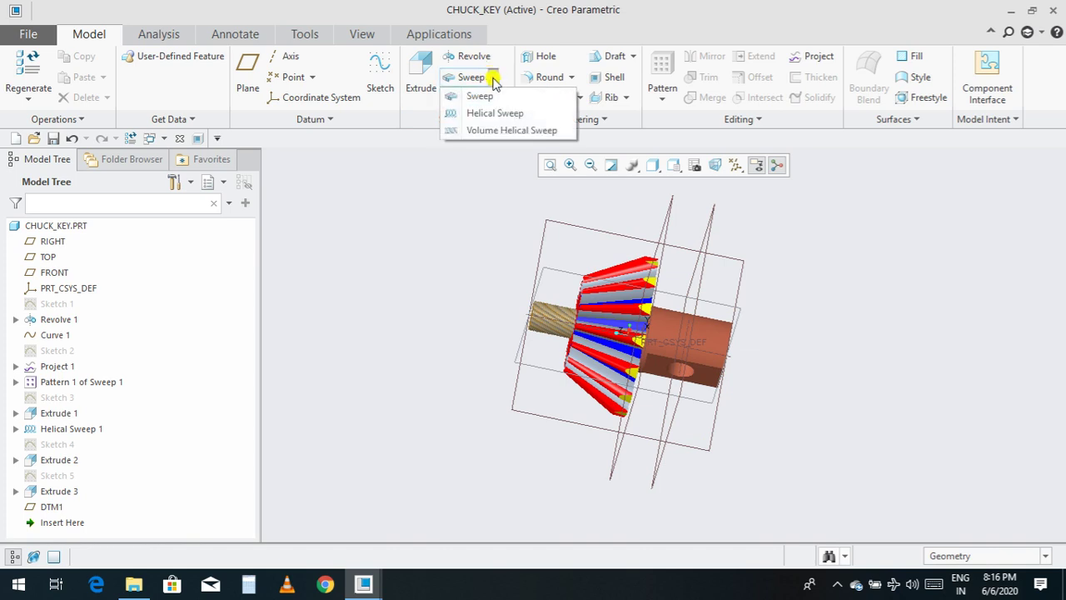
left_click(495, 113)
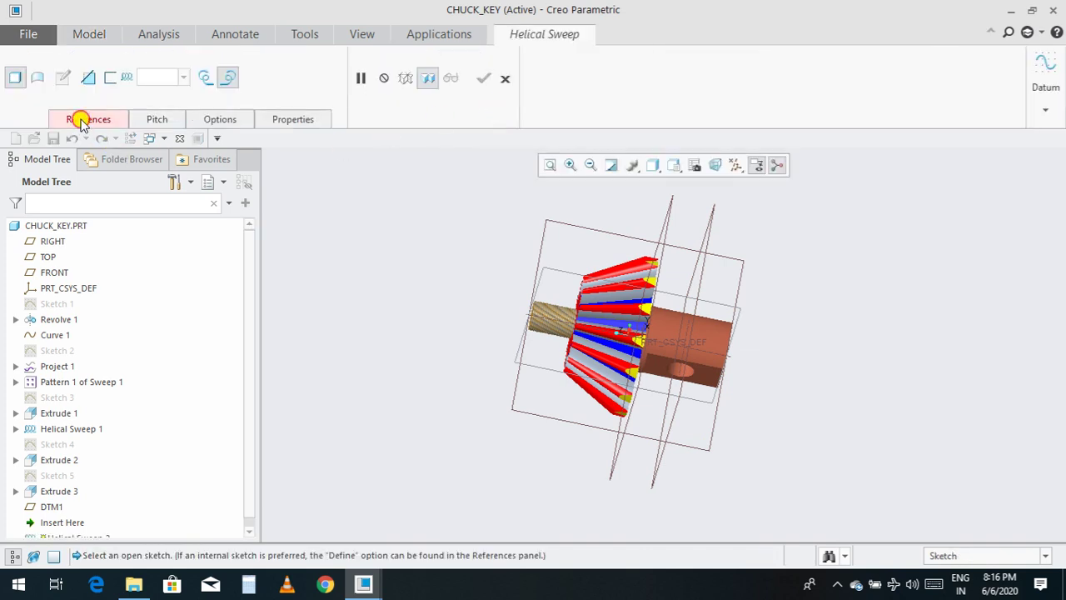
left_click(81, 121)
left_click(209, 186)
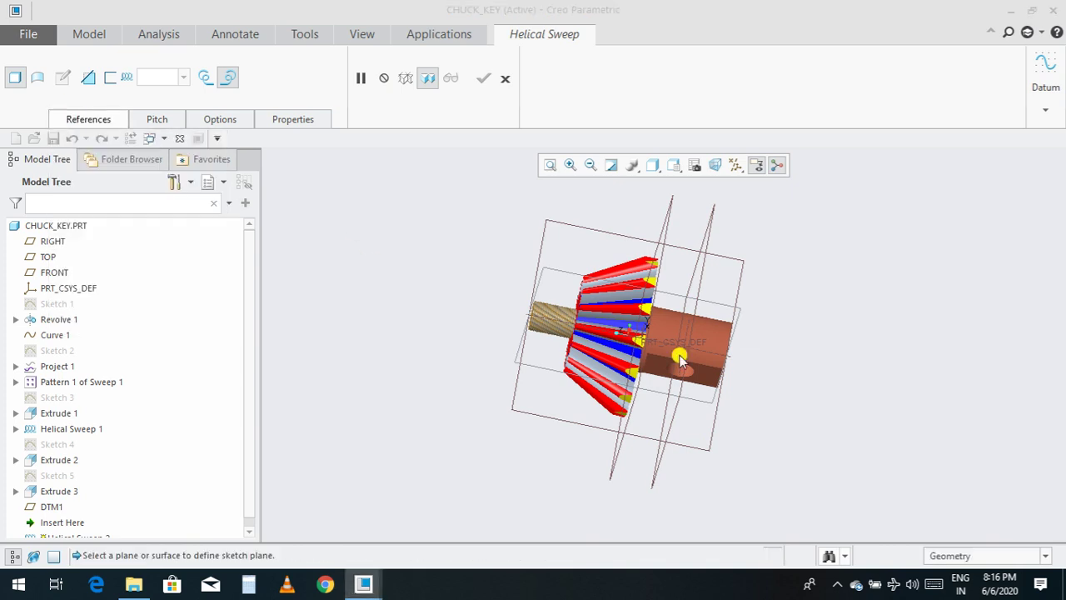
left_click(658, 464)
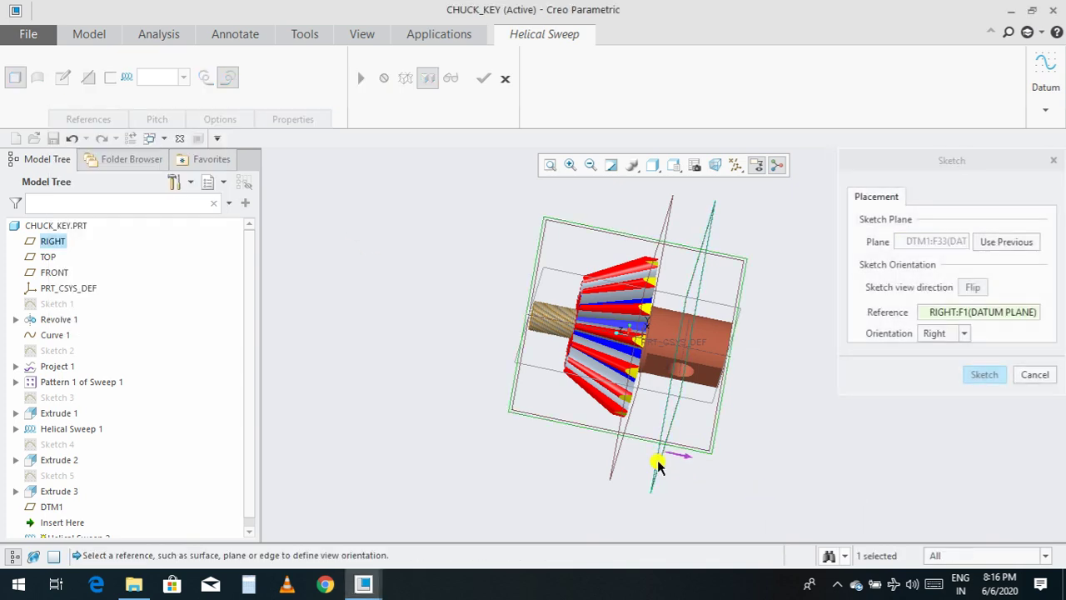
left_click(988, 380)
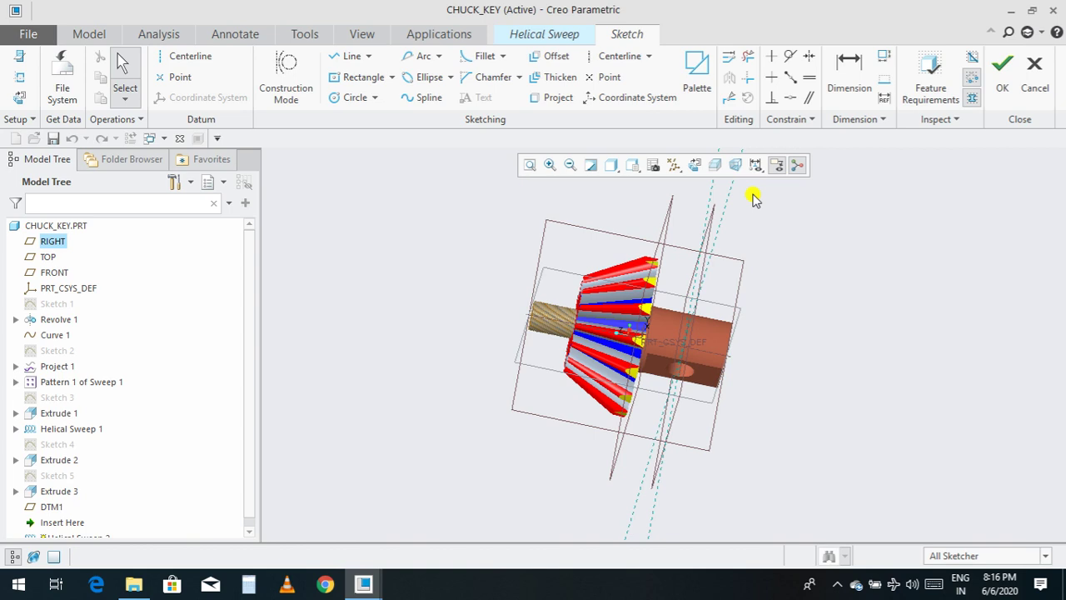
left_click(694, 164)
scroll(627, 262, "up", 1)
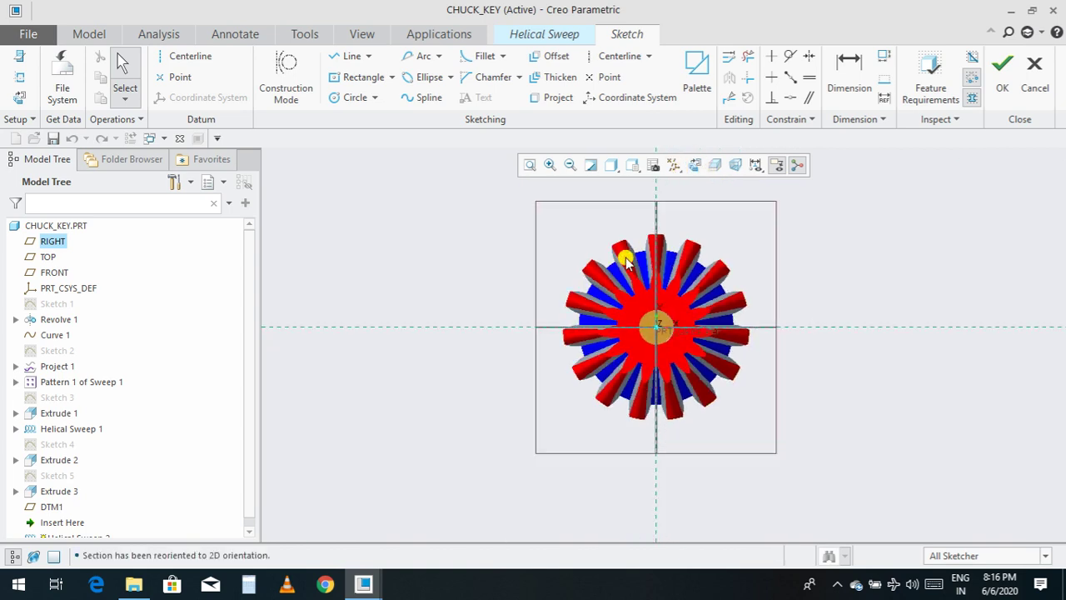
Step: Reorient the profile sketch view normal to the DTM1 plane, looking at the shank's end
scroll(627, 262, "up", 2)
mouse_move(627, 262)
middle_mouse_down()
mouse_move(754, 336)
mouse_move(711, 344)
mouse_move(666, 380)
mouse_move(672, 407)
mouse_move(679, 355)
middle_mouse_up()
left_click(694, 170)
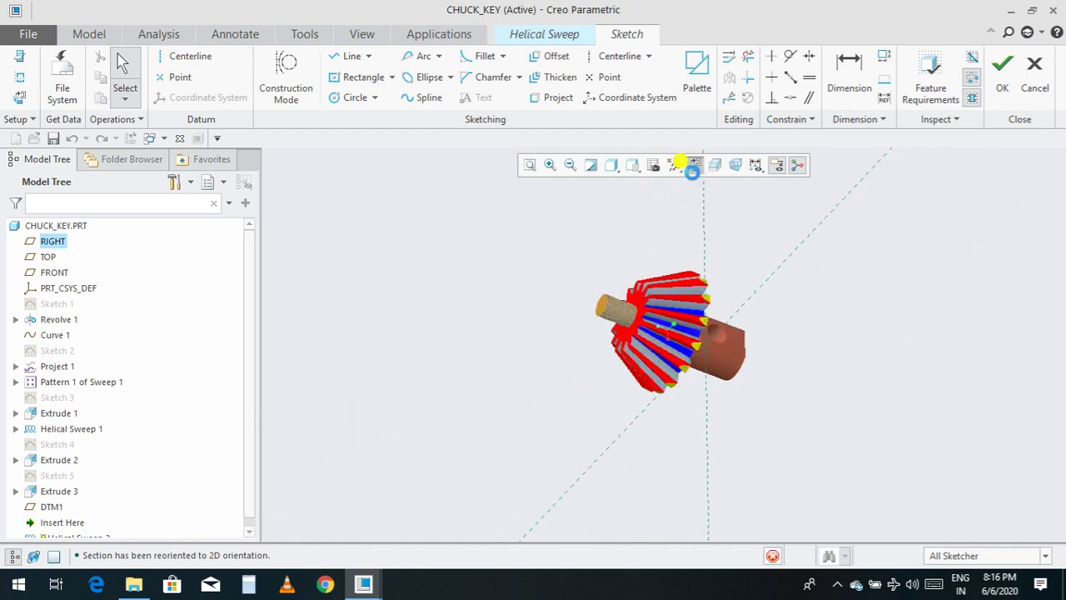
scroll(824, 241, "up", 2)
mouse_move(824, 240)
middle_mouse_down()
mouse_move(692, 309)
mouse_move(674, 345)
mouse_move(709, 367)
mouse_move(695, 346)
middle_mouse_up()
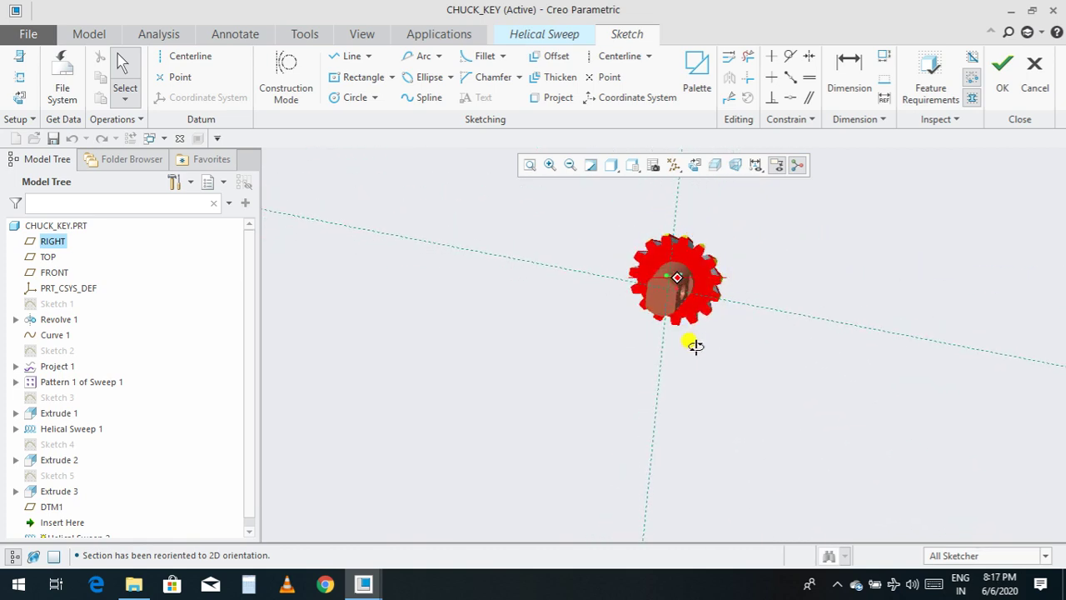
left_click(633, 165)
left_click(675, 327)
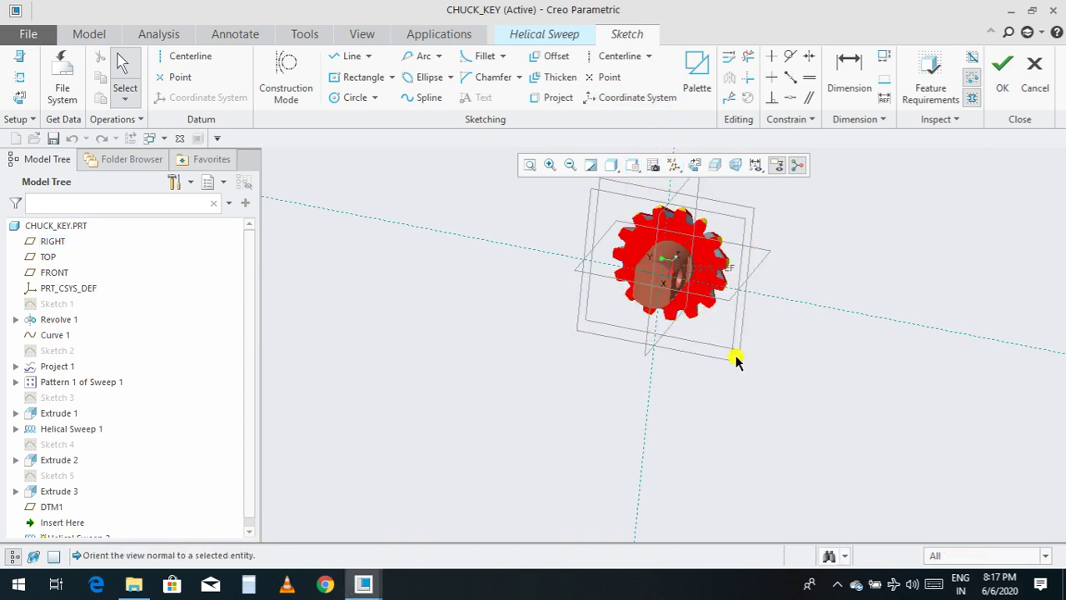
middle_click_drag(774, 364, 758, 381)
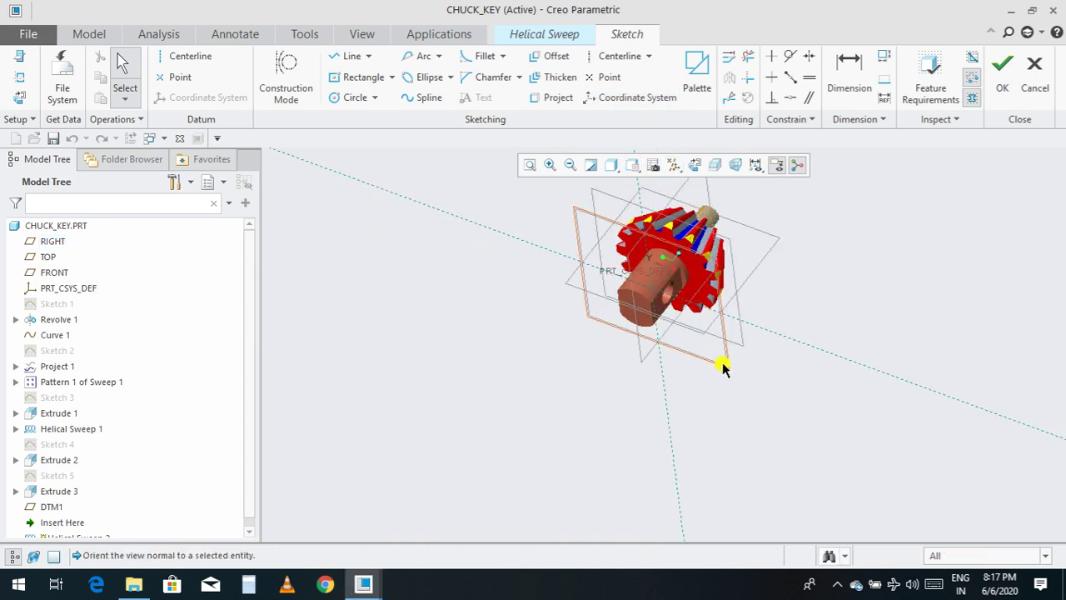
scroll(704, 226, "down", 3)
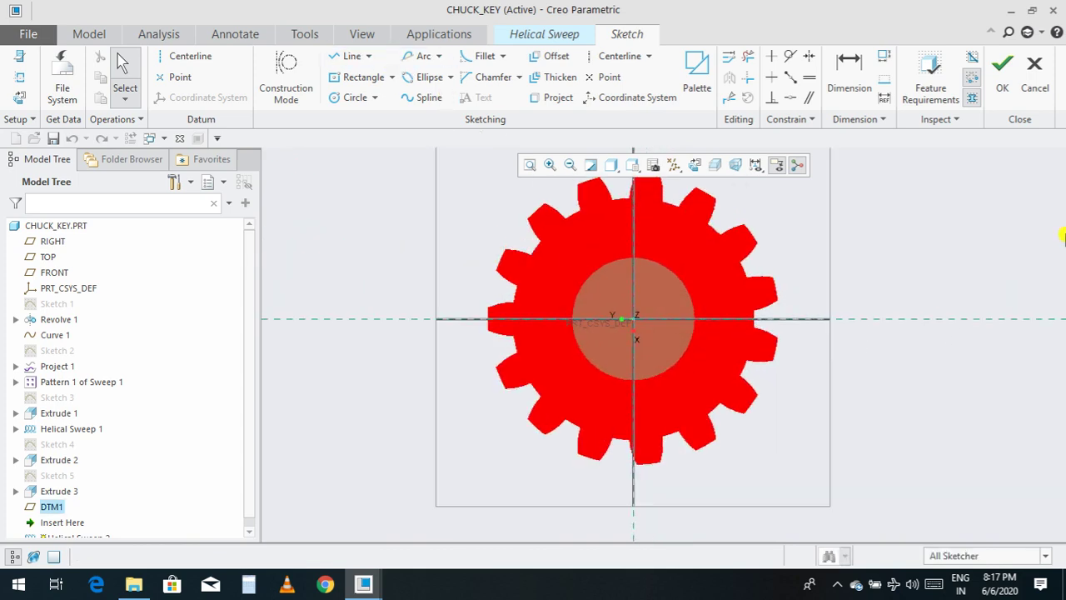
Step: Place a horizontal datum centerline along the cross hole's axis and add the hole's two silhouette edges of Extrude 3 as sketch references
left_click(189, 56)
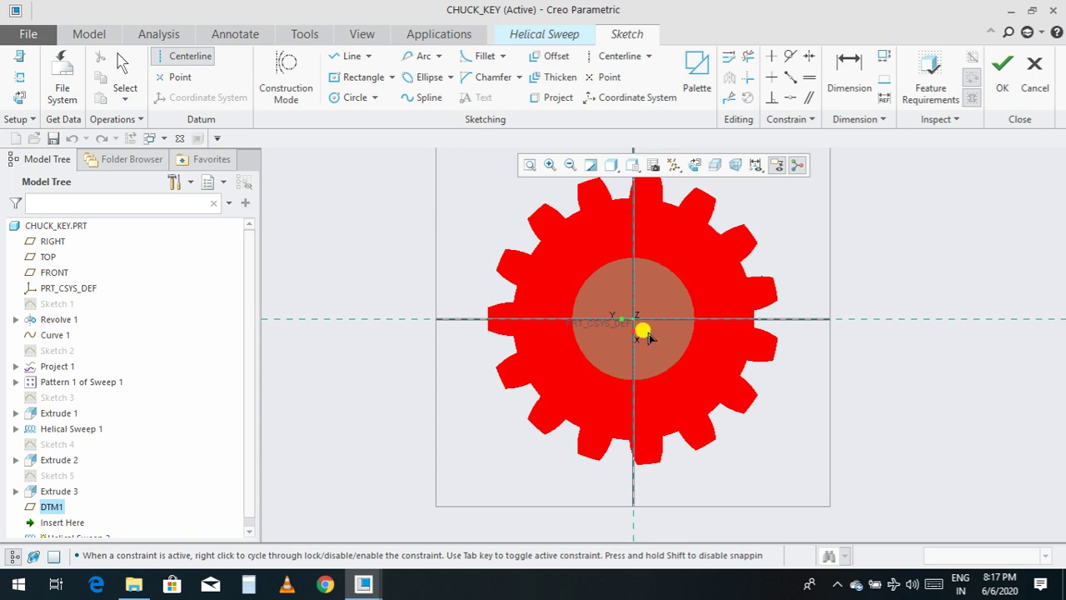
left_click(810, 323)
left_click(349, 56)
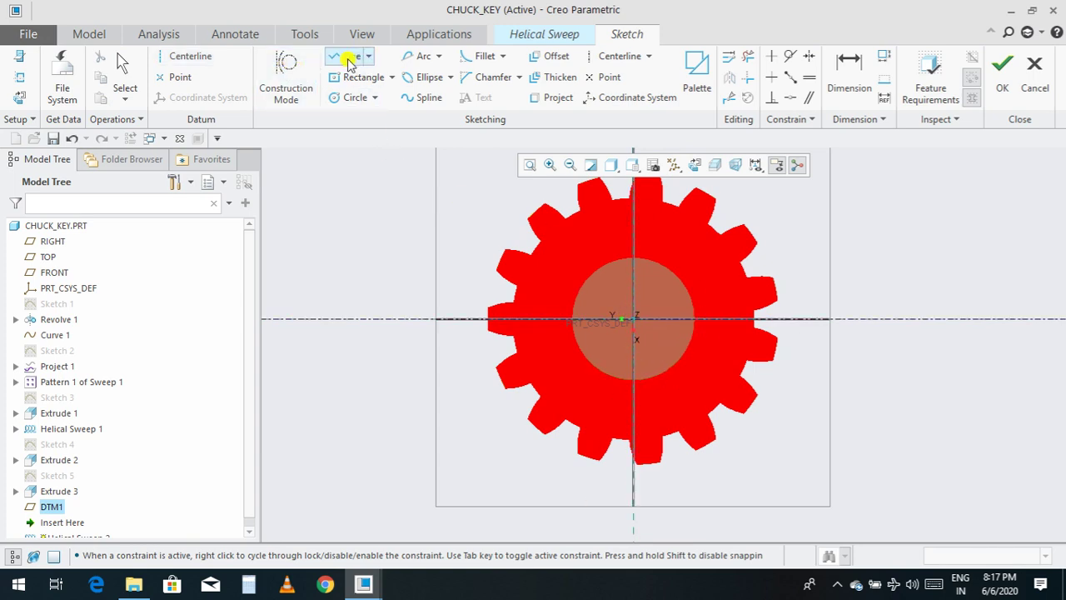
left_click(646, 296)
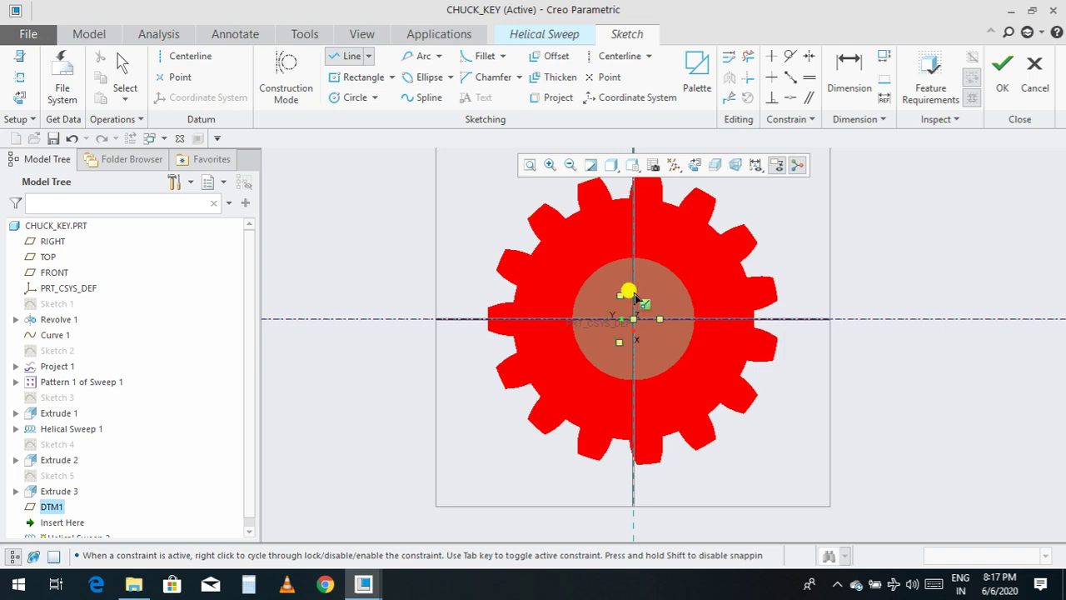
left_click(21, 75)
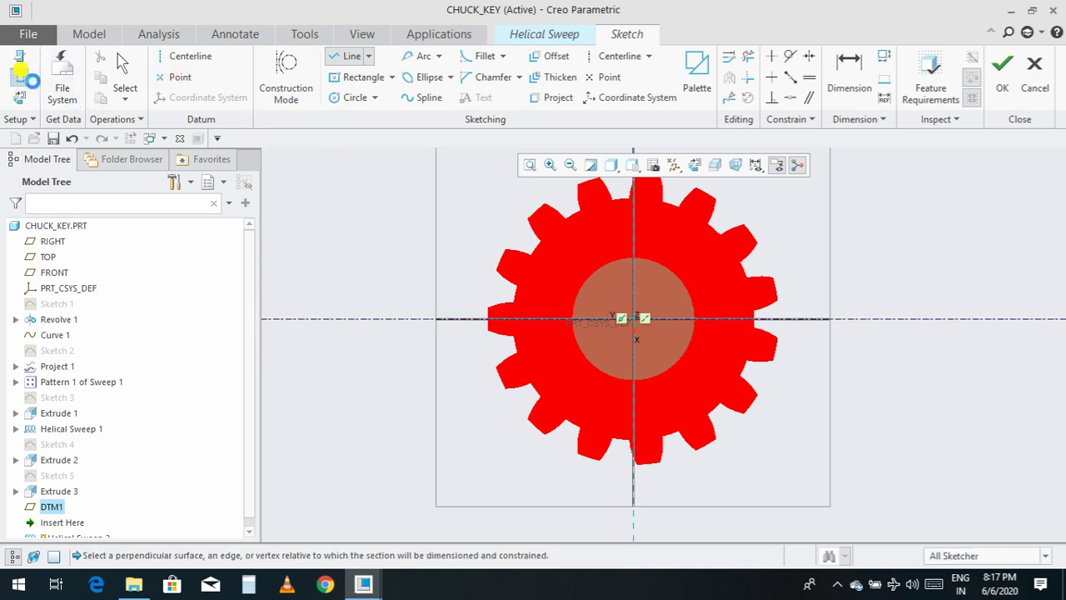
left_click(648, 297)
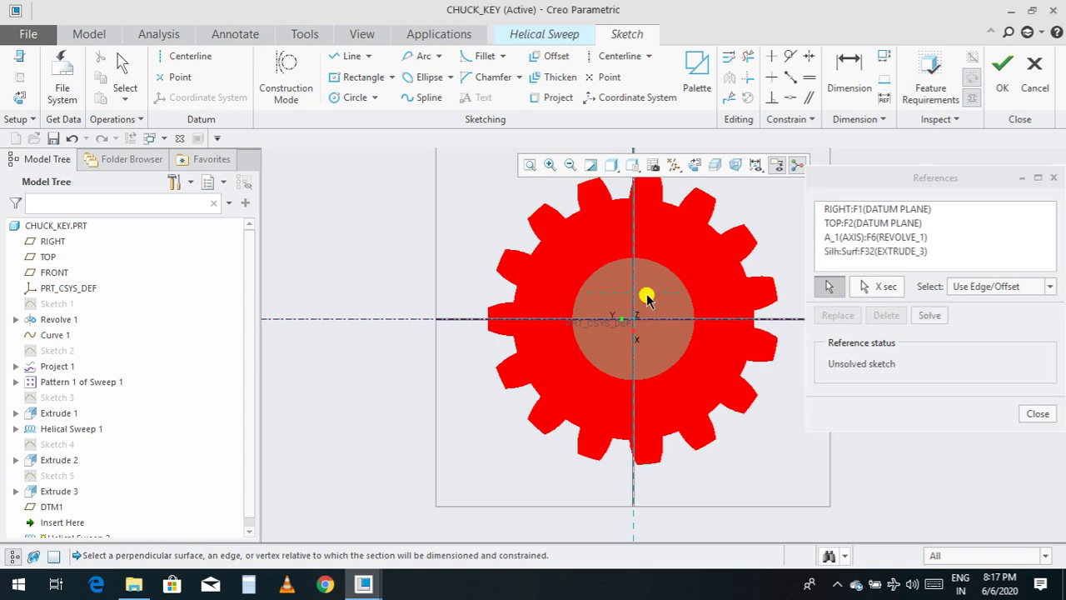
left_click(650, 348)
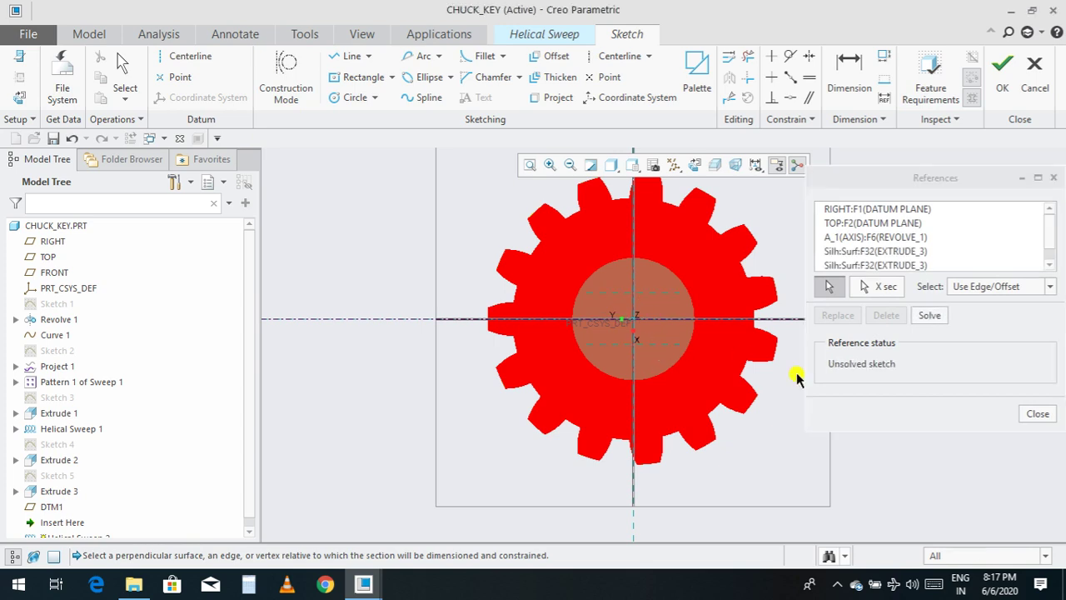
left_click(1037, 414)
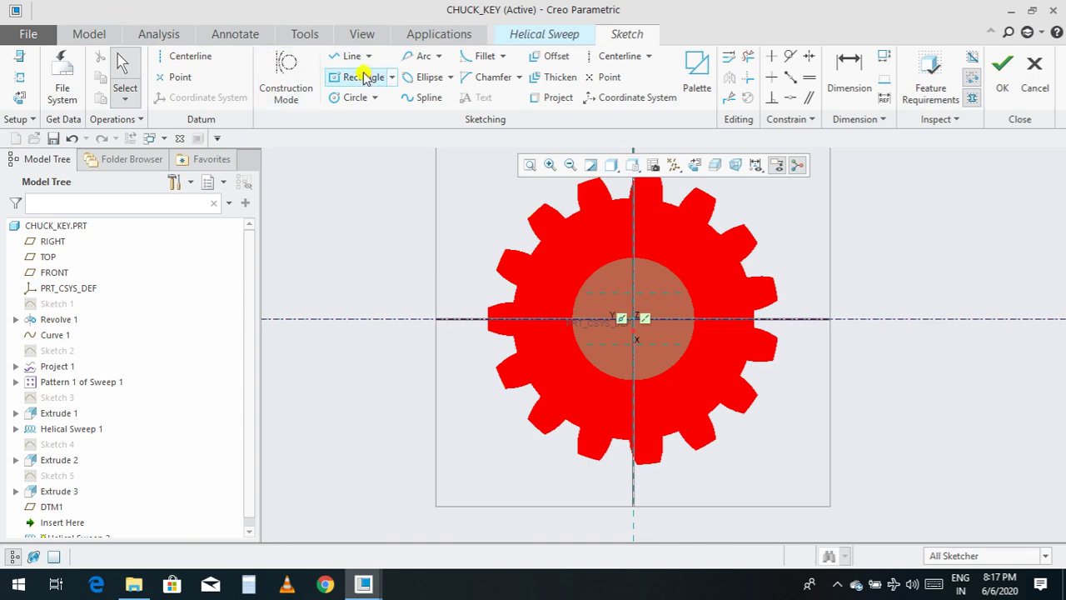
Step: Draw the sweep profile as a horizontal line along the cross hole's upper edge, spanning the hole's length, and accept the sketch
left_click(351, 57)
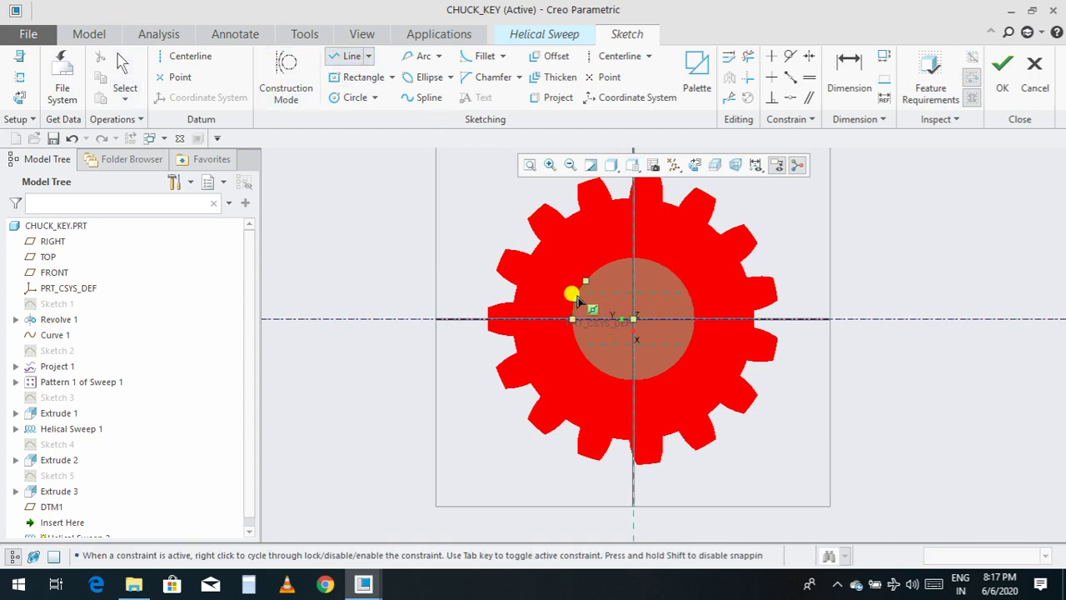
scroll(576, 297, "down", 3)
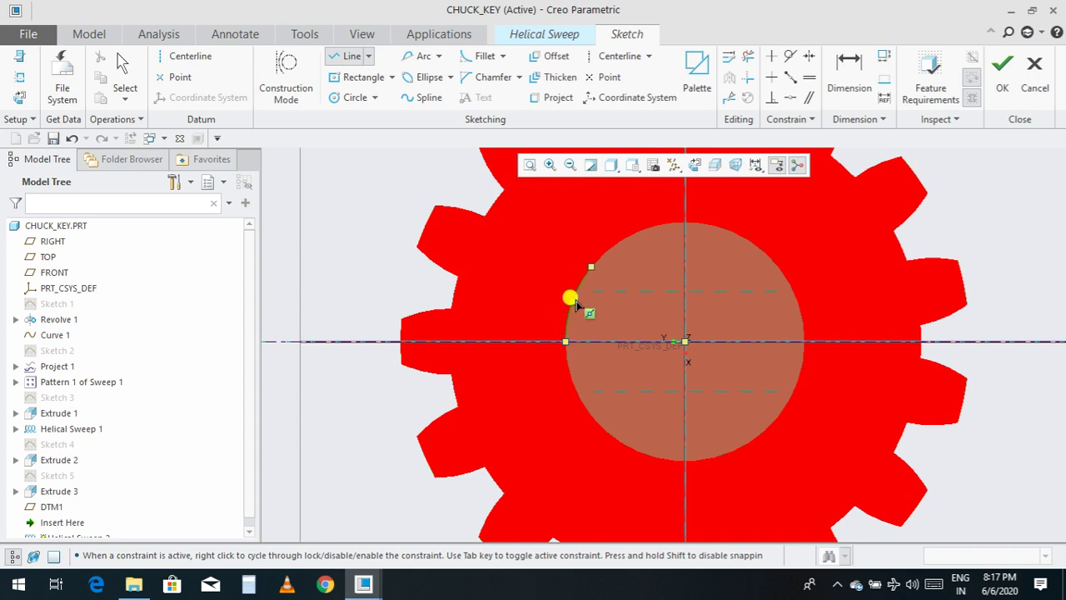
scroll(588, 298, "up", 1)
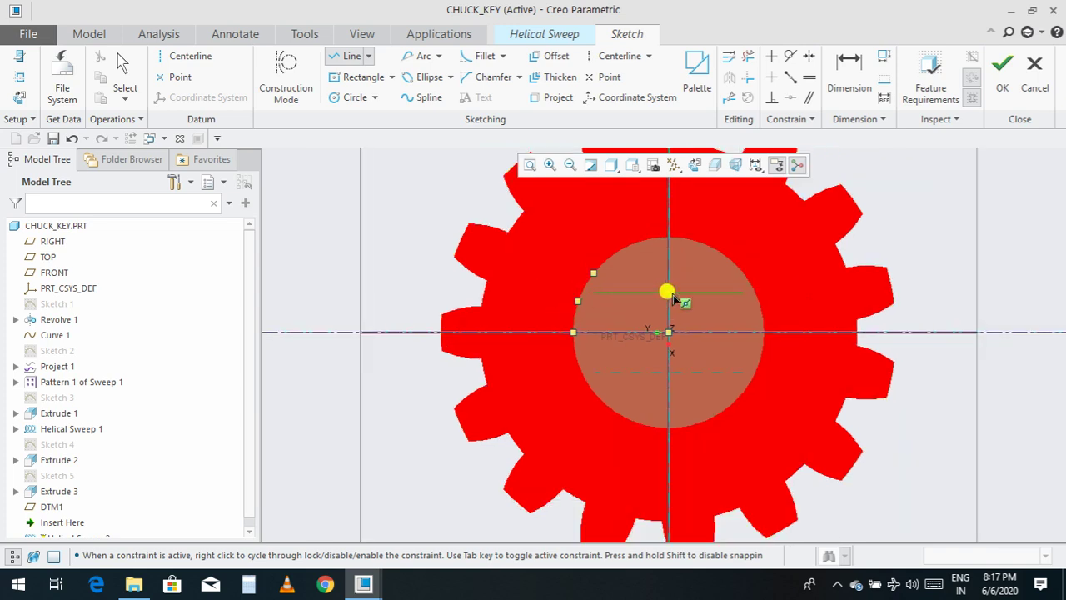
left_click(669, 292)
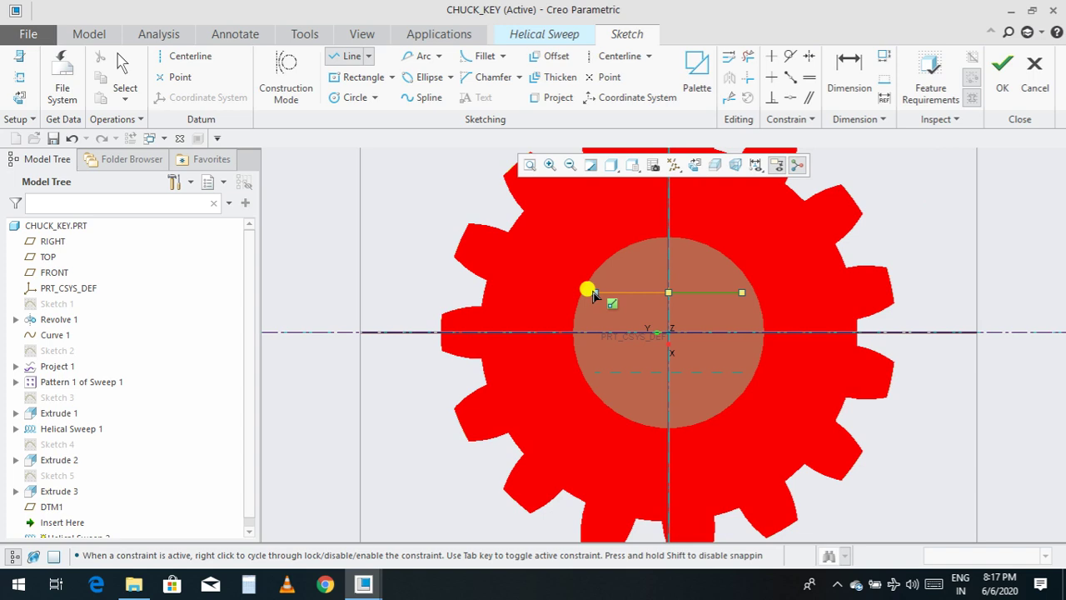
middle_click(594, 296)
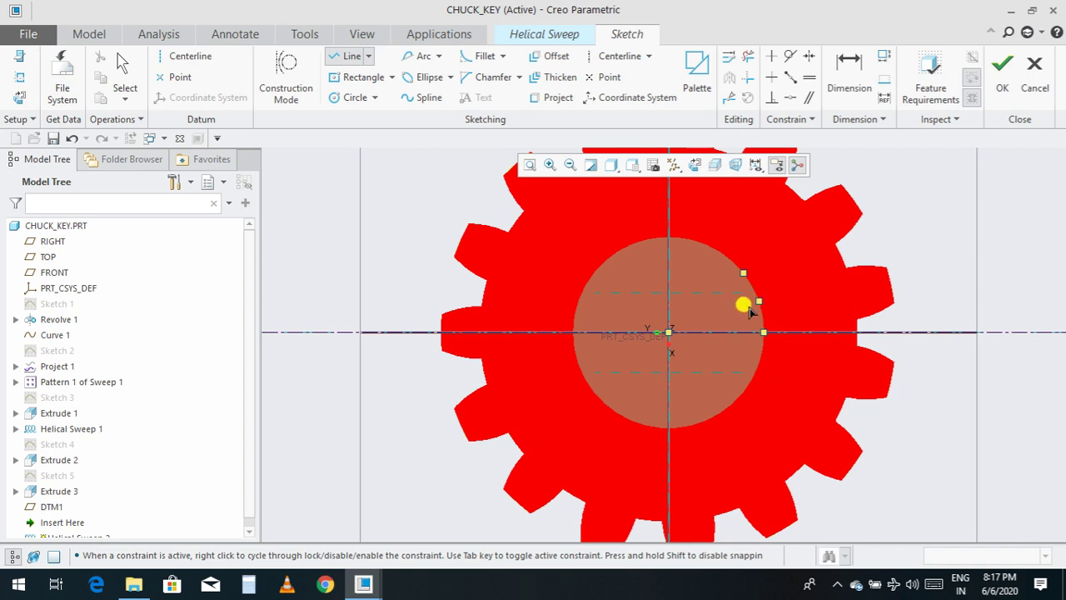
scroll(749, 310, "up", 2)
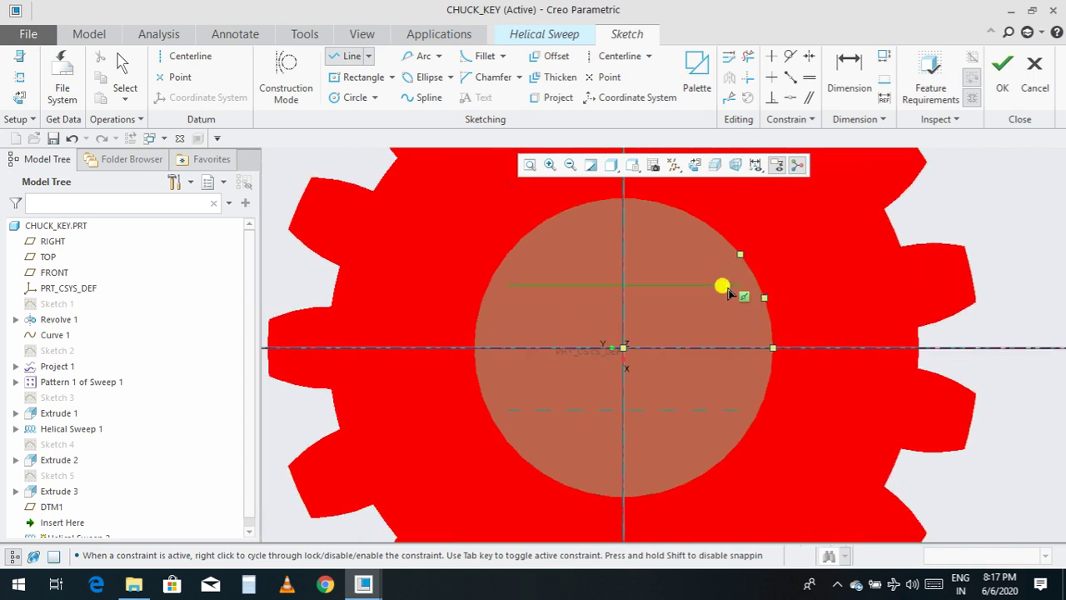
left_click(731, 286)
left_click(502, 286)
middle_click(624, 305)
scroll(624, 305, "down", 3)
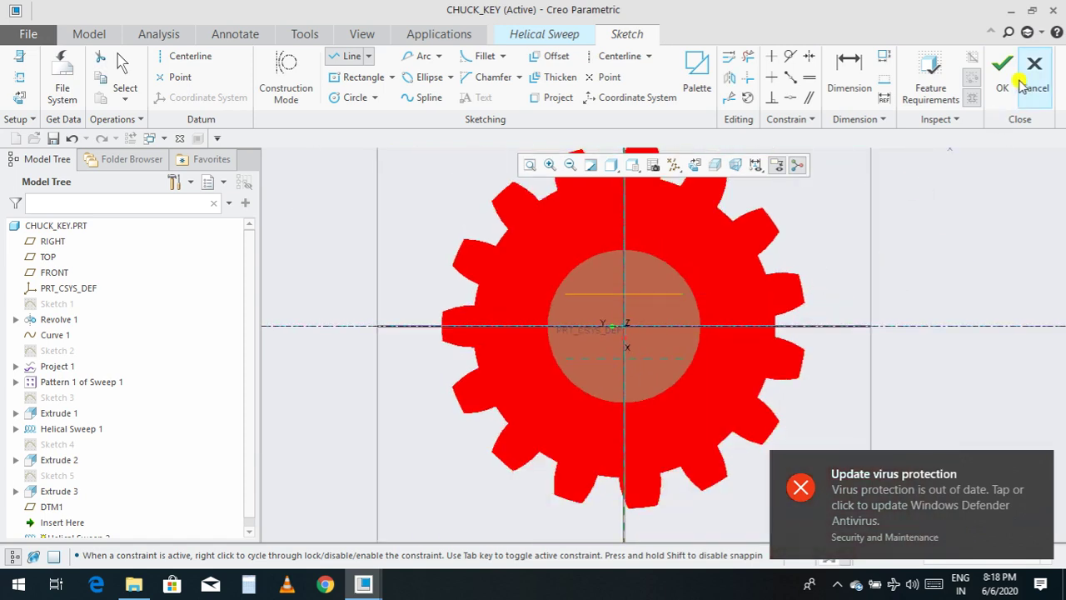
left_click(163, 55)
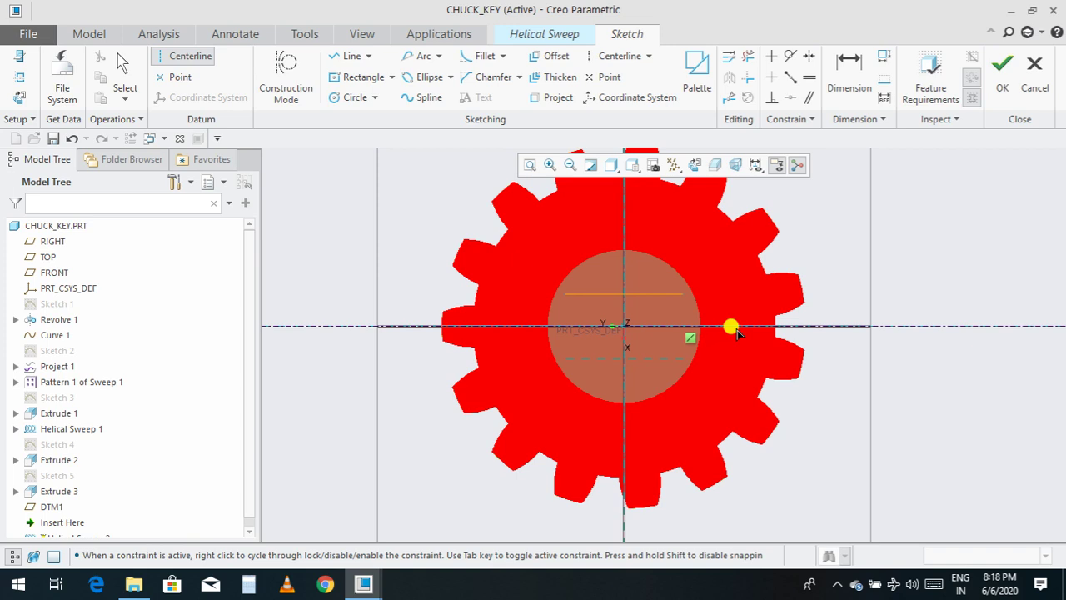
left_click(1000, 75)
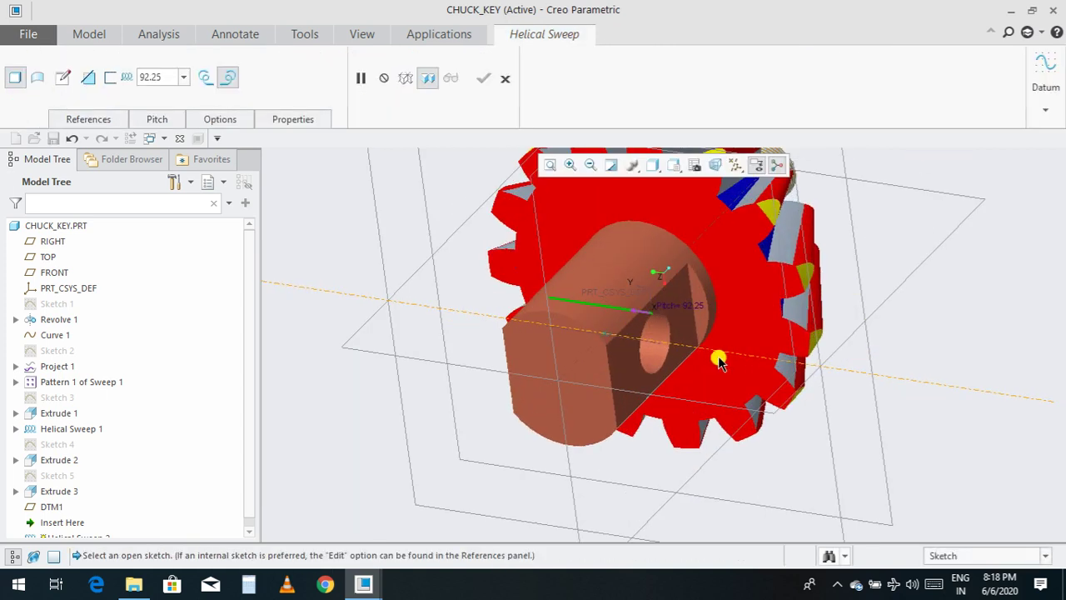
Step: Sketch a circle of diameter 50 centred on the profile's start point as the sweep section and accept the sketch
left_click(62, 77)
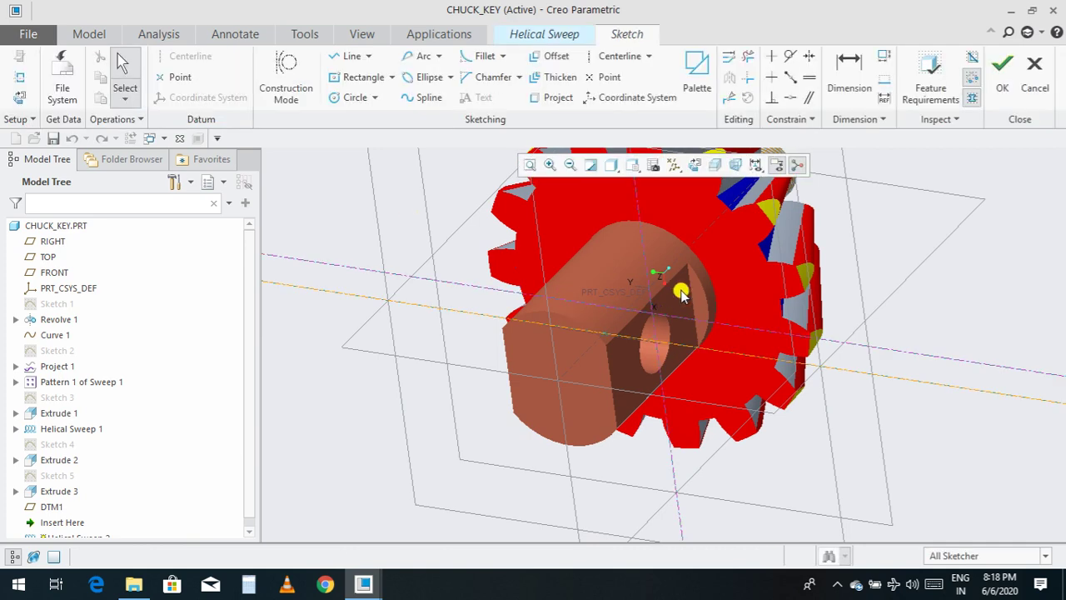
left_click(350, 97)
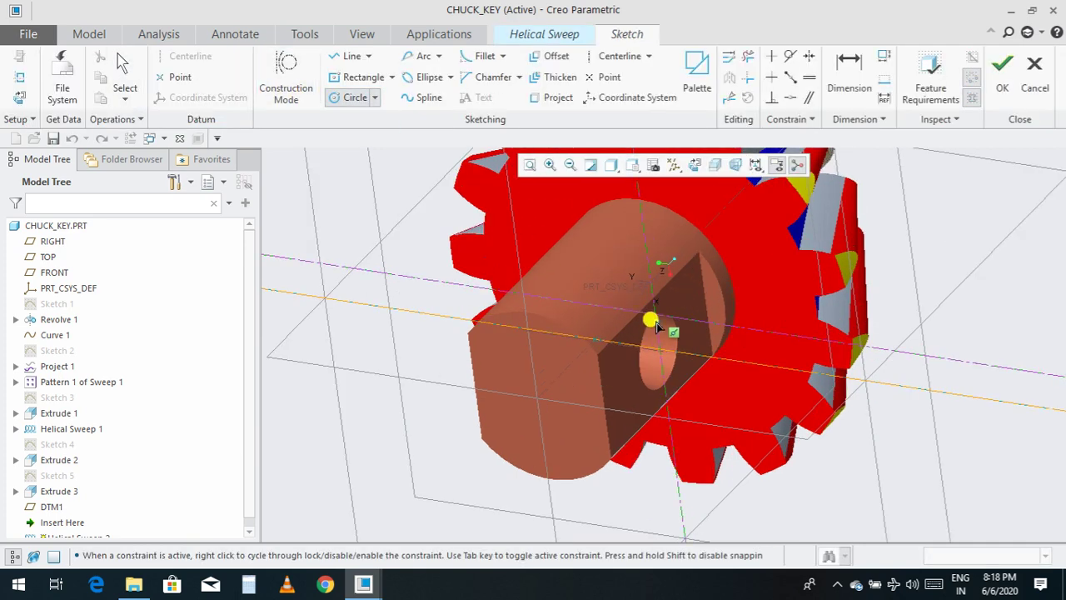
left_click(652, 314)
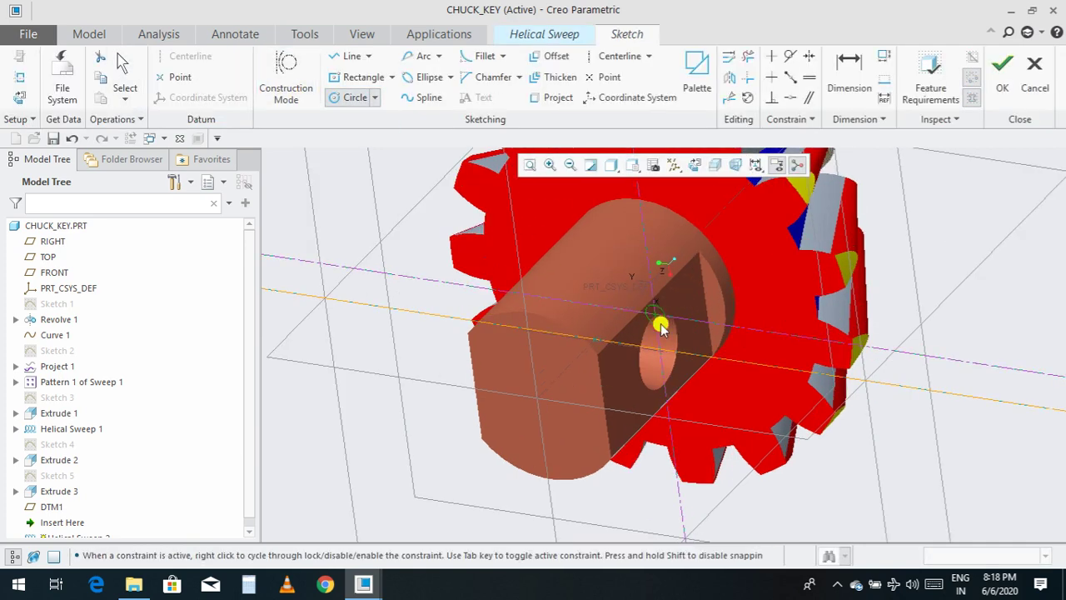
left_click(659, 327)
middle_click(660, 328)
scroll(650, 320, "up", 3)
double_click(607, 297)
type("5")
key("Return")
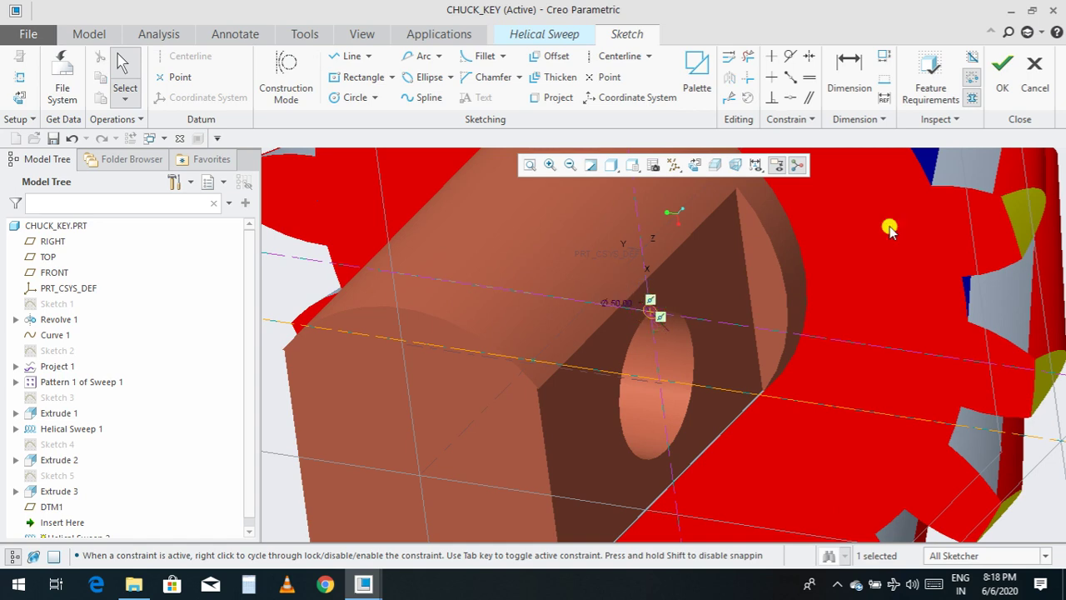
left_click(1000, 61)
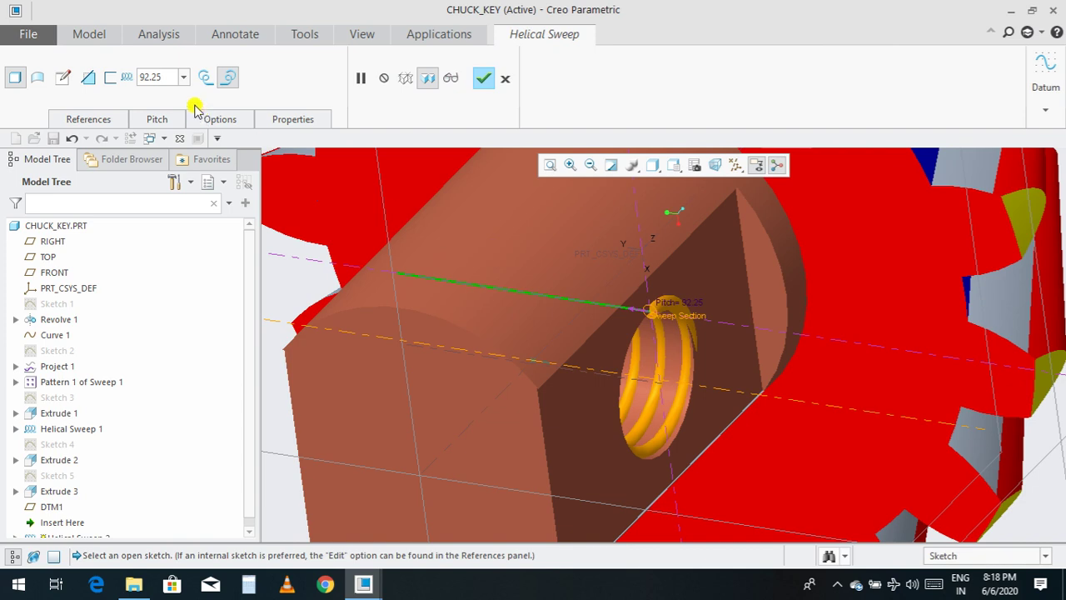
Step: Make the helical sweep remove material with a pitch of 70 and complete the feature
left_click(88, 78)
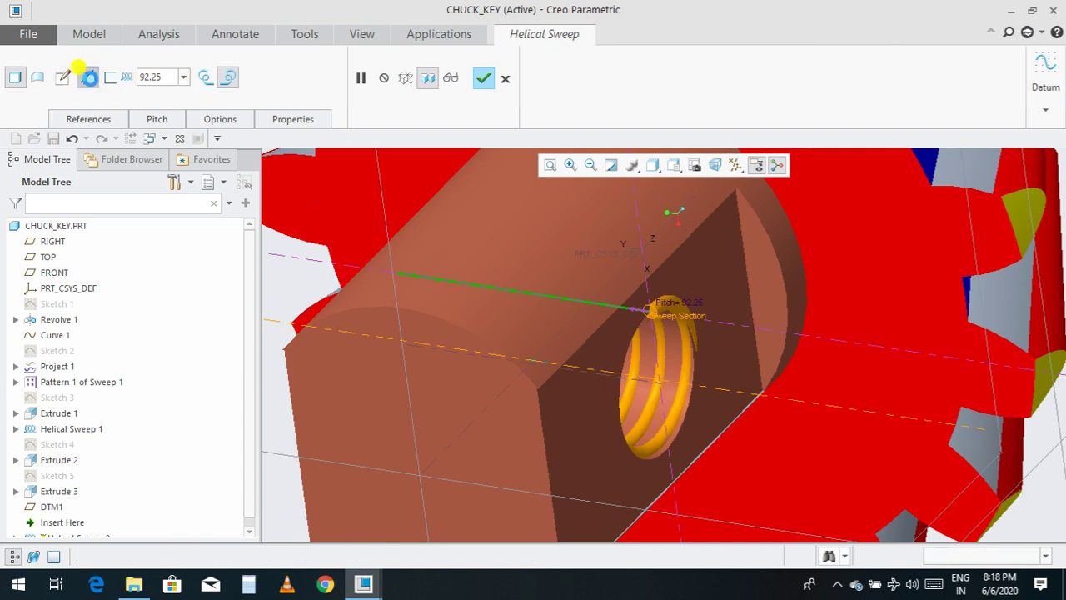
middle_click_drag(472, 178, 667, 325)
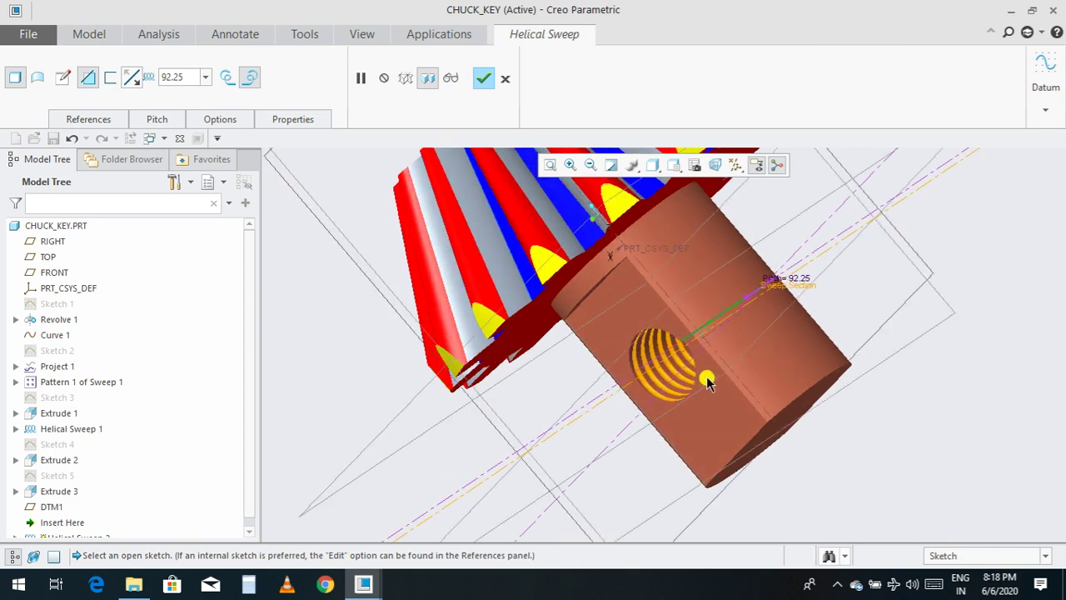
scroll(700, 389, "up", 5)
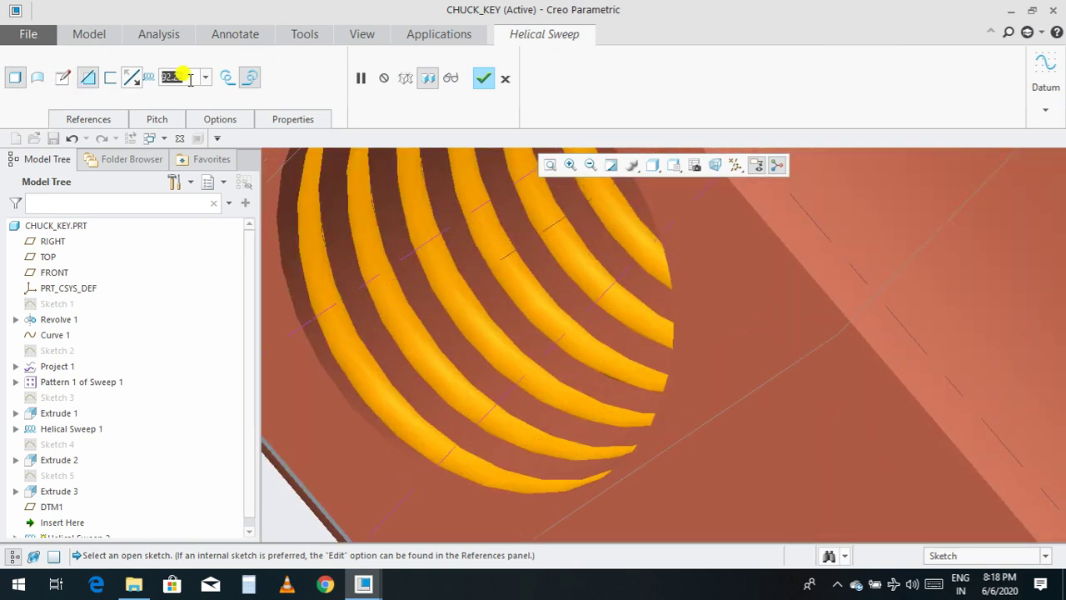
type("70")
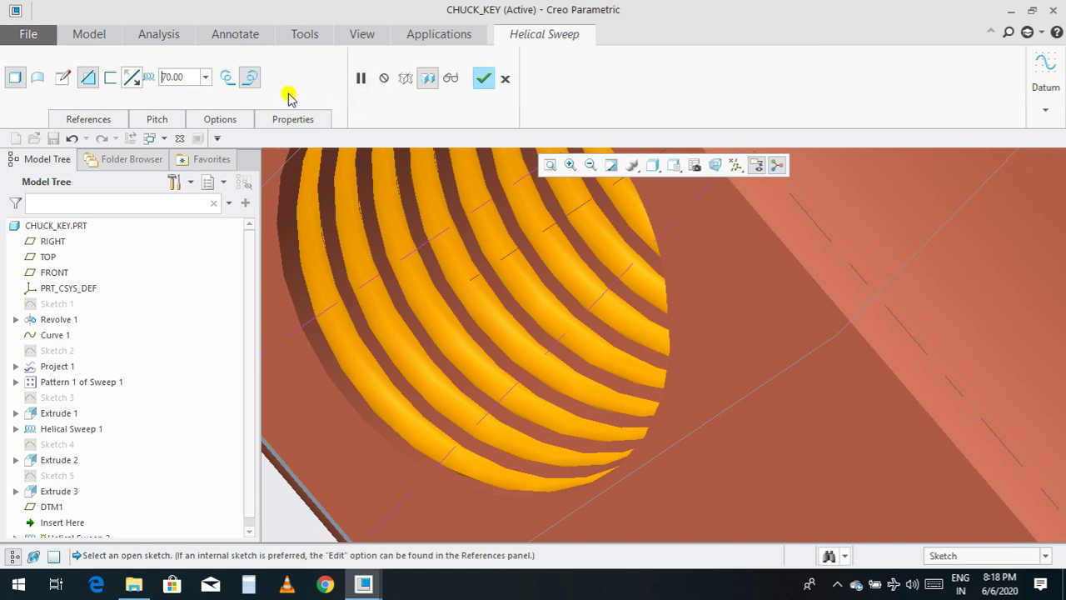
left_click(481, 78)
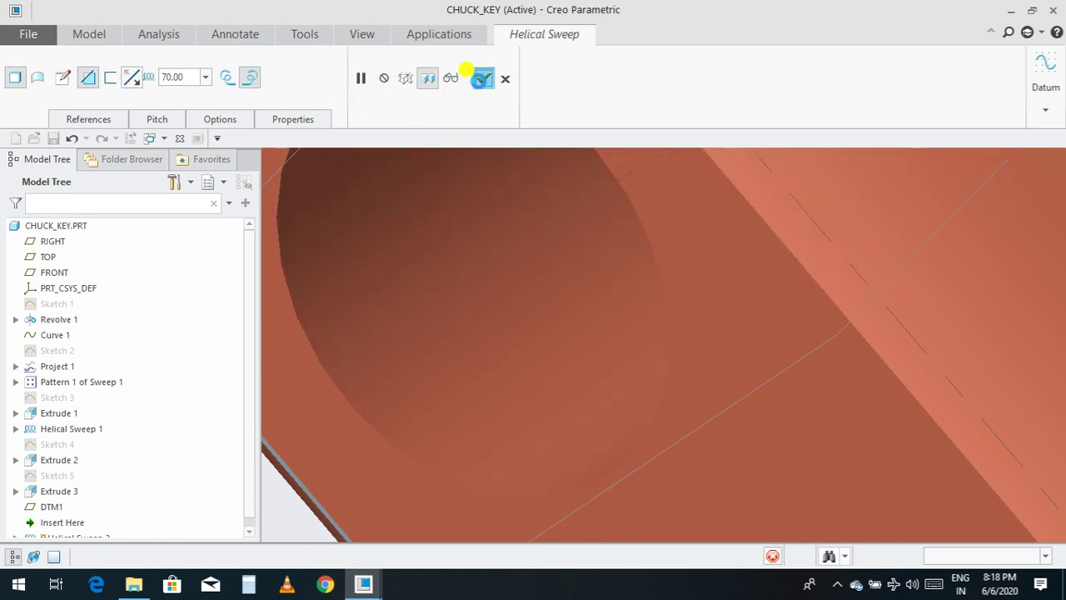
Step: Check the threaded cross hole on the whole model and save the CHUCK_KEY part
scroll(609, 233, "down", 5)
left_click(908, 441)
middle_click_drag(908, 442, 744, 404)
scroll(744, 404, "down", 4)
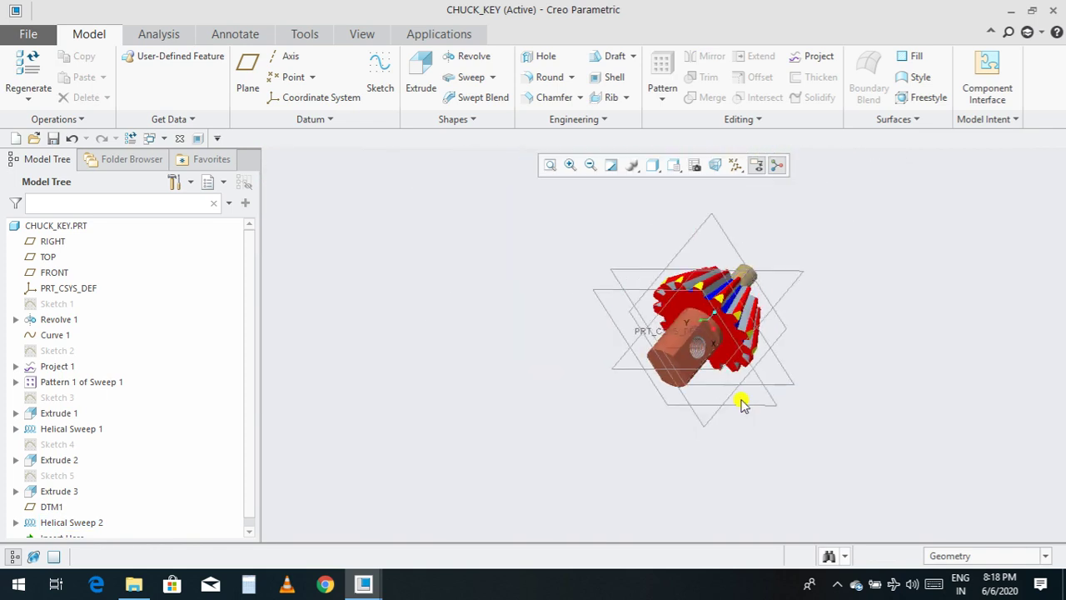
key("ctrl+s")
scroll(845, 374, "up", 3)
scroll(838, 352, "down", 2)
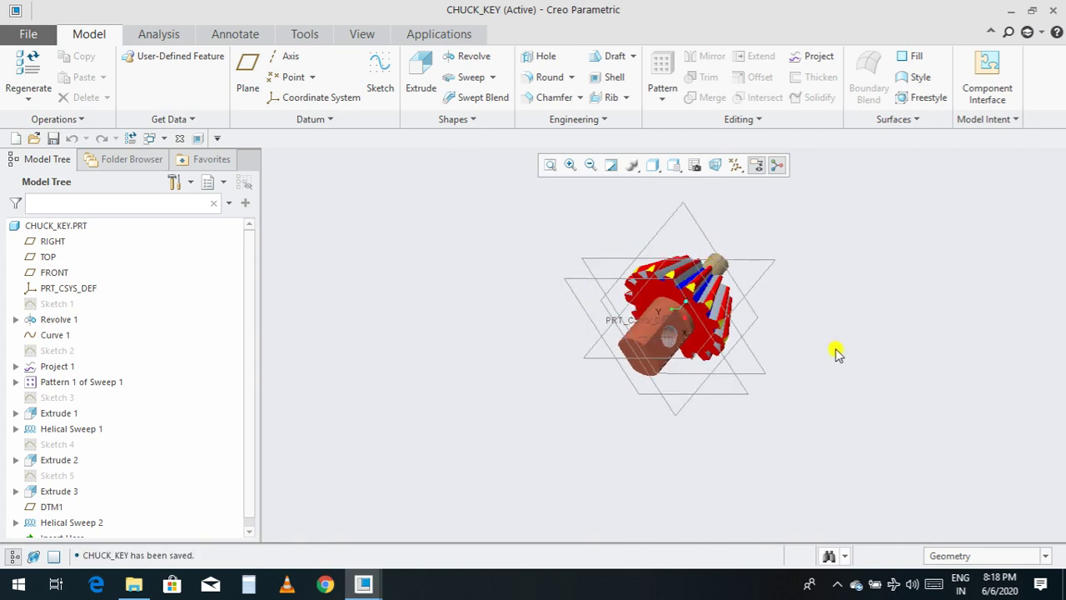
Step: Create a new design assembly with the default name and template and maximize its window
scroll(815, 333, "up", 1)
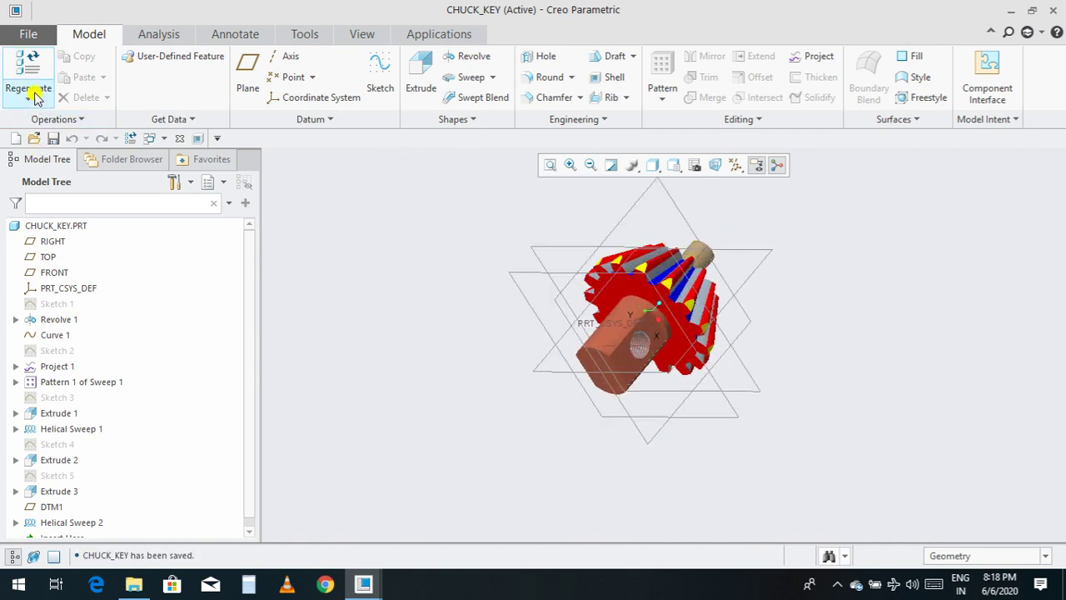
left_click(16, 138)
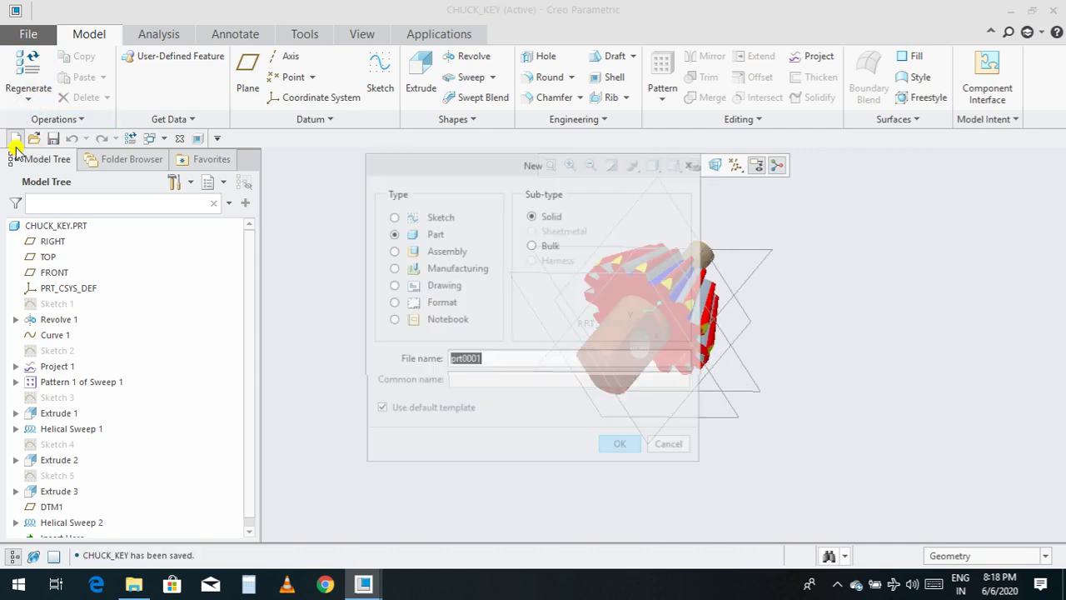
left_click(442, 252)
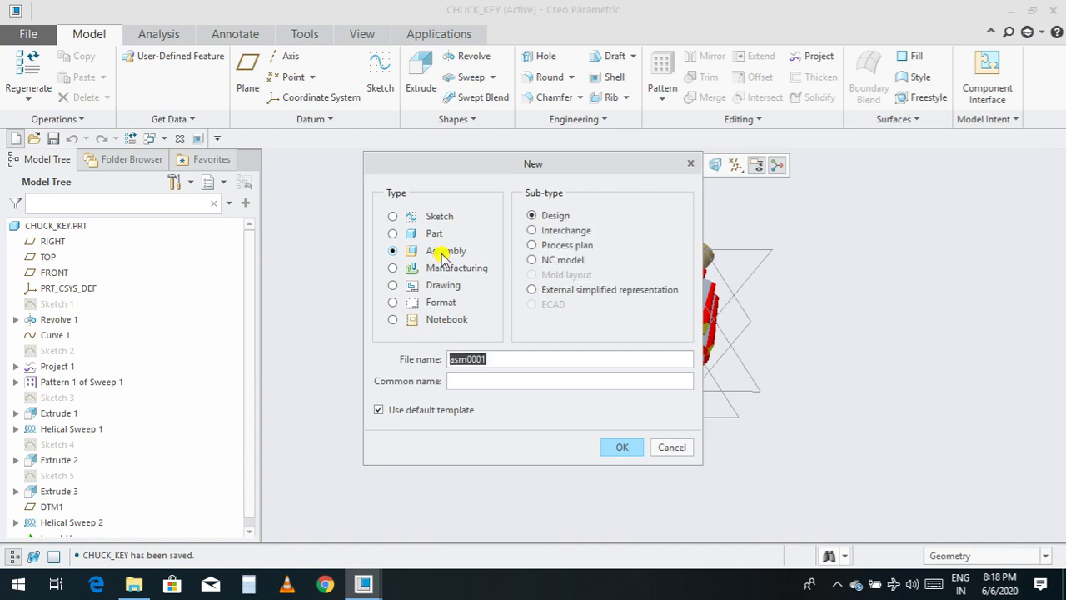
left_click(622, 447)
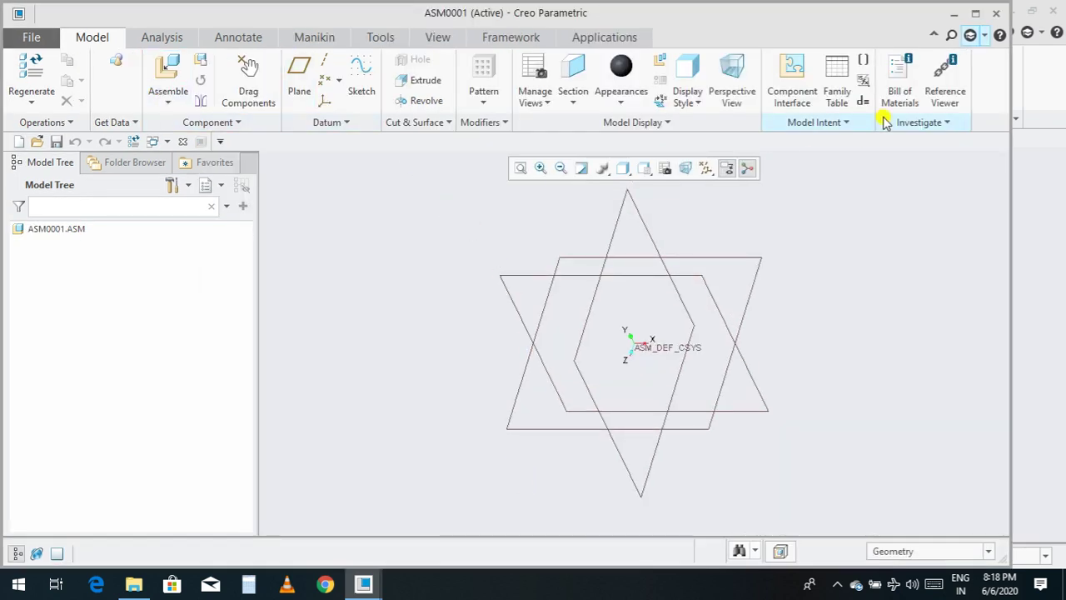
left_click(978, 15)
Step: Insert chuck_key.prt into the assembly and accept its placement without constraints
left_click(180, 75)
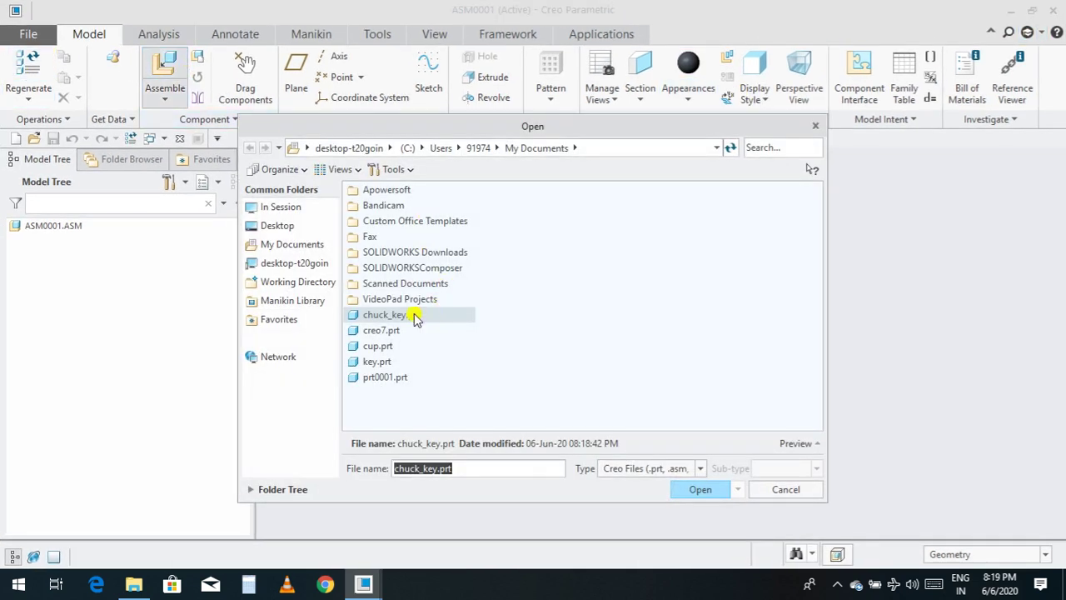
double_click(415, 316)
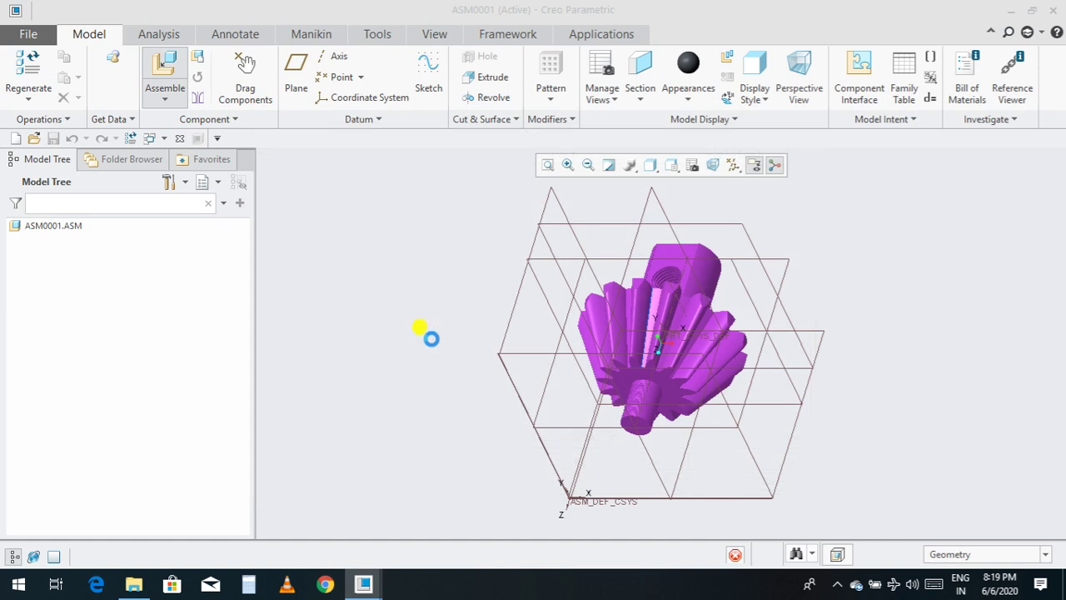
middle_click_drag(898, 366, 816, 380)
middle_click_drag(785, 348, 618, 125)
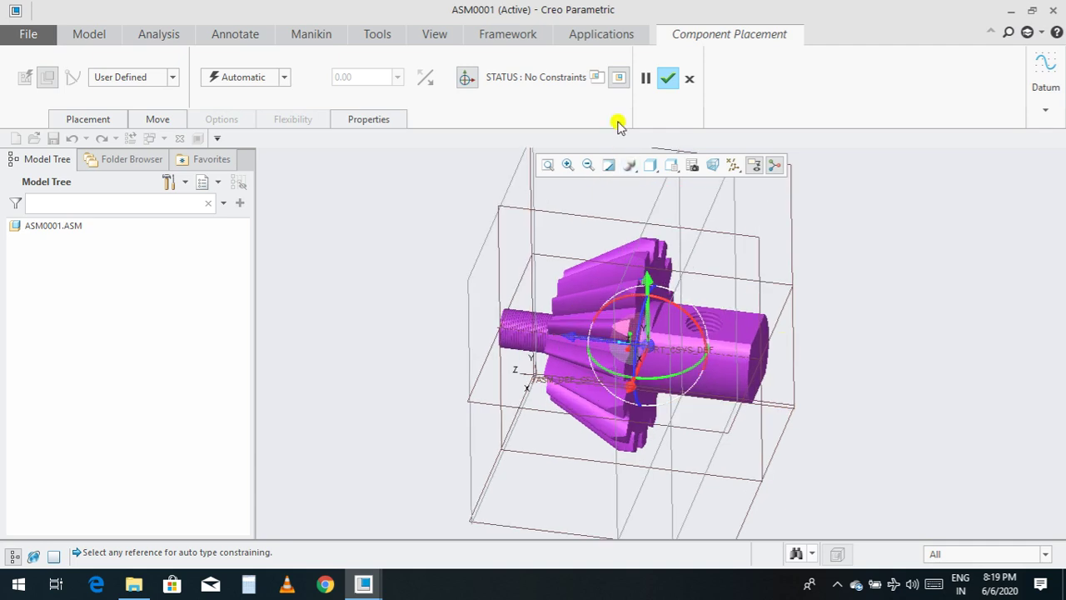
left_click(668, 77)
scroll(937, 317, "up", 2)
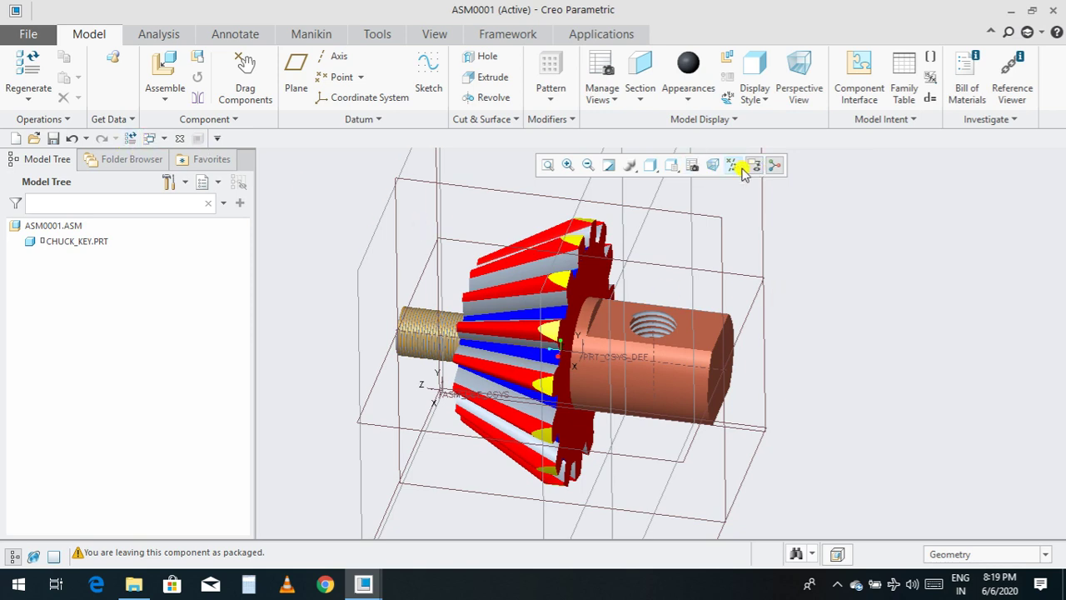
Step: Insert key.prt into the assembly and move it clear of the chuck key, beyond the shank's end
left_click(150, 62)
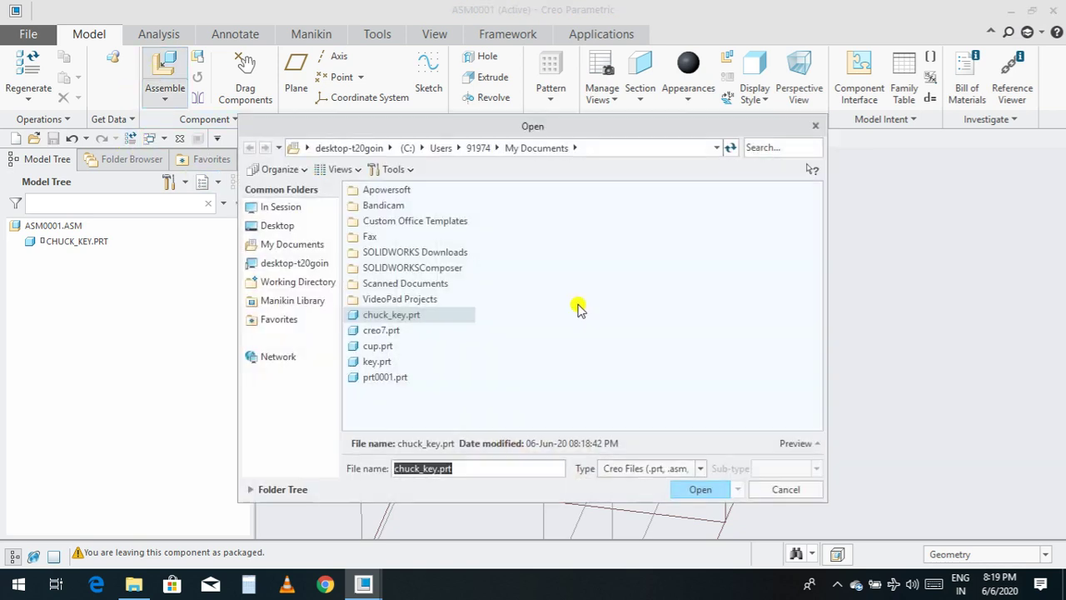
double_click(376, 361)
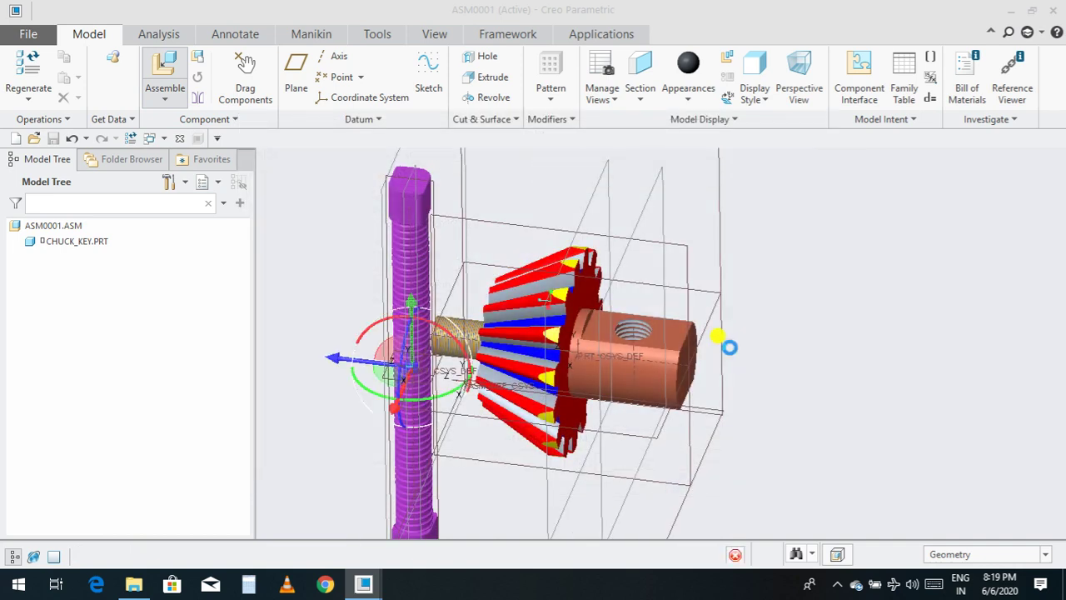
left_click_drag(523, 360, 830, 302)
scroll(825, 317, "down", 2)
scroll(720, 375, "up", 2)
middle_click_drag(721, 375, 652, 356)
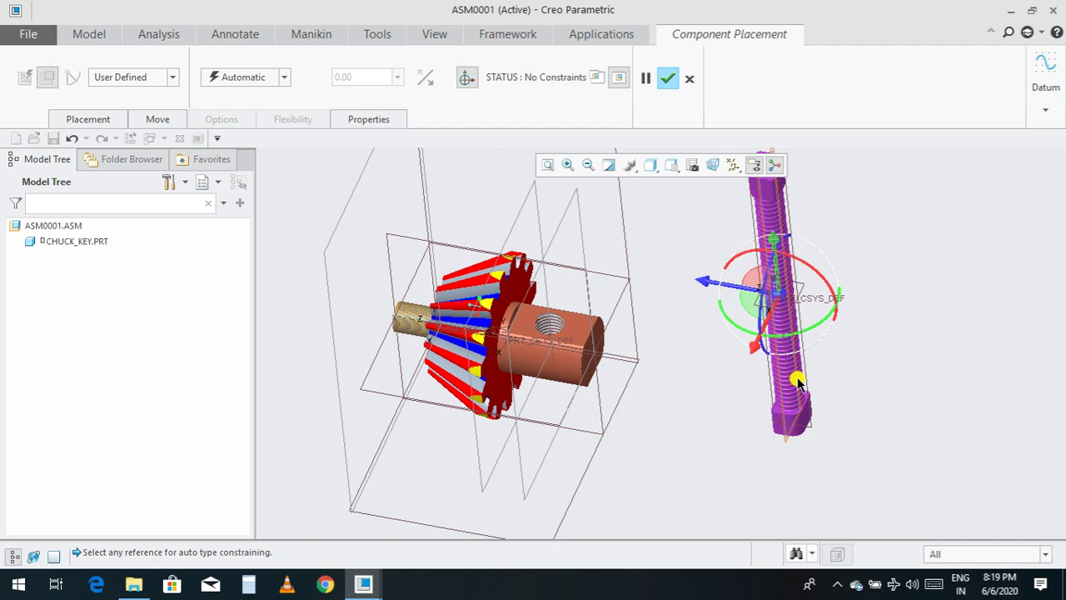
Step: Constrain the threaded key's axis to the axis of the shank's cross hole and set the constraint to Coincident
scroll(783, 400, "up", 4)
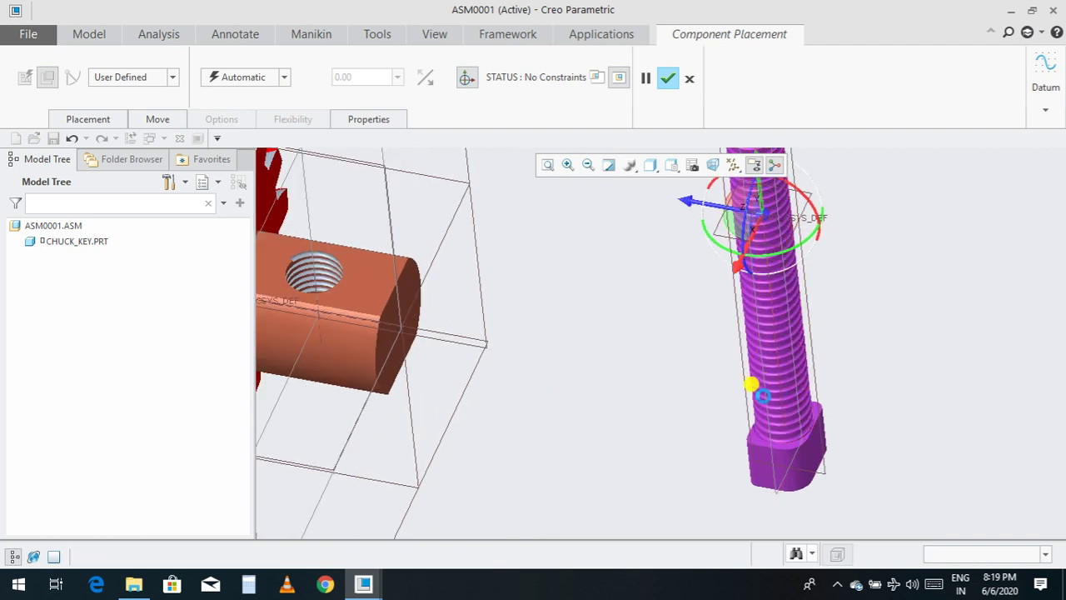
left_click(749, 390)
scroll(656, 392, "down", 2)
scroll(500, 358, "up", 6)
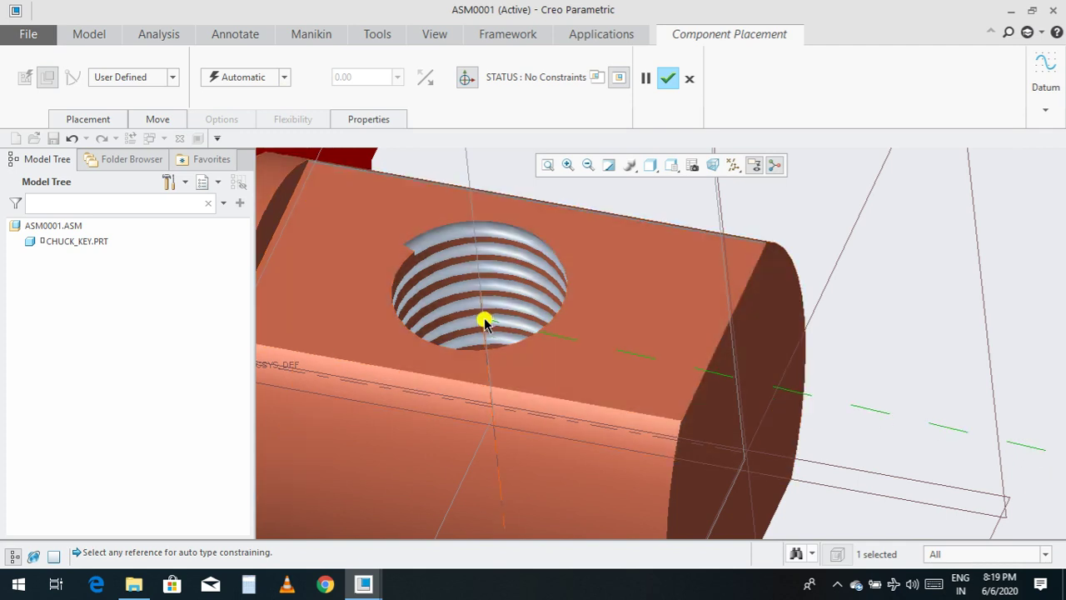
left_click(485, 321)
scroll(484, 321, "down", 3)
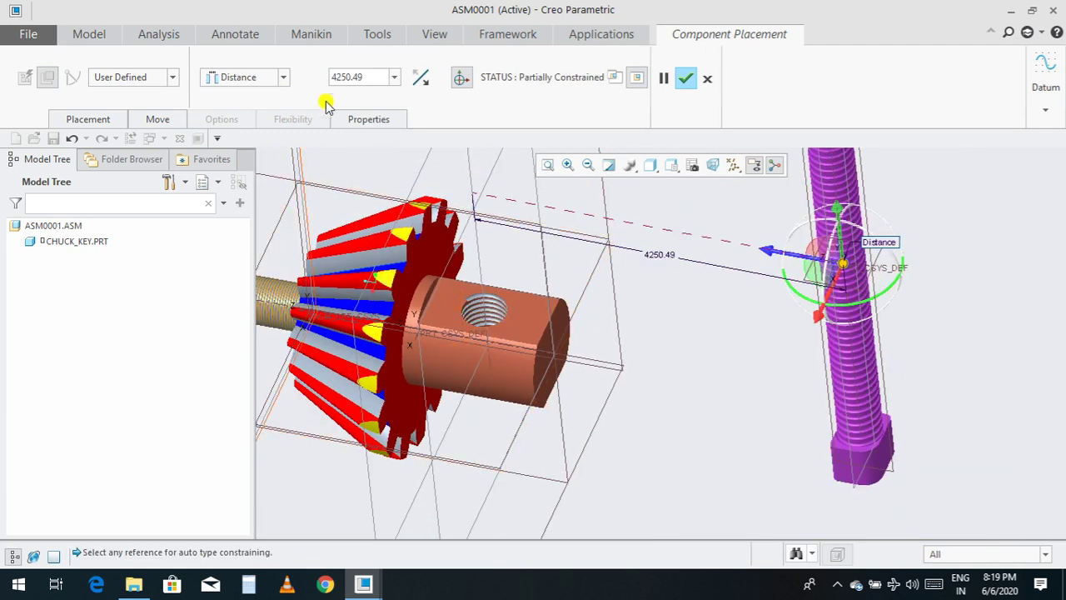
left_click(283, 76)
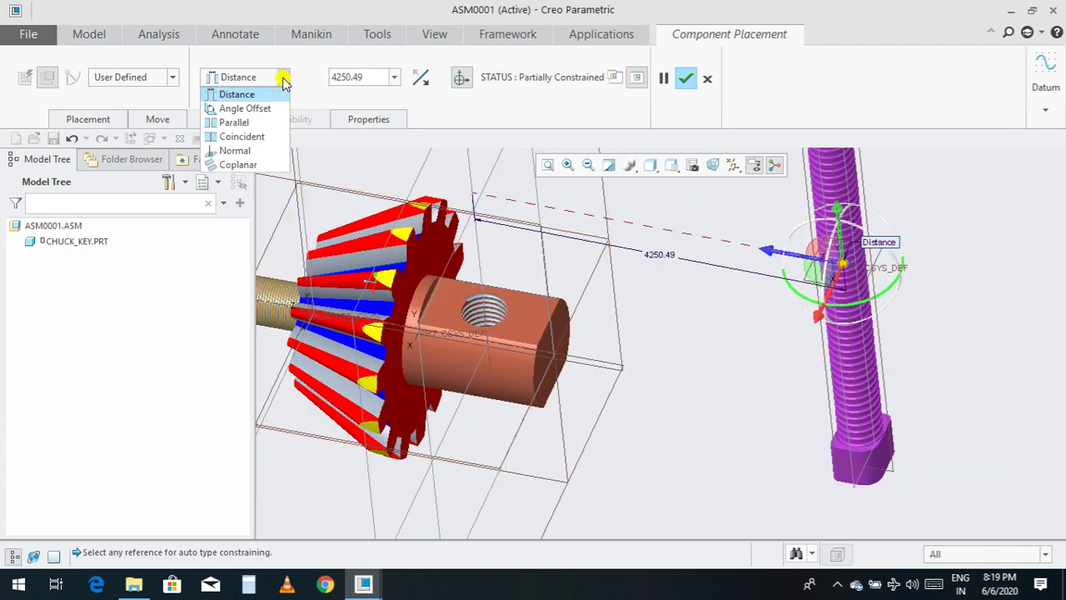
left_click(238, 136)
Step: Move the key up along the cross hole's axis until its lower end is clear above the shank
middle_click_drag(650, 325, 696, 292)
left_click_drag(507, 298, 505, 200)
scroll(541, 323, "down", 3)
scroll(541, 323, "up", 3)
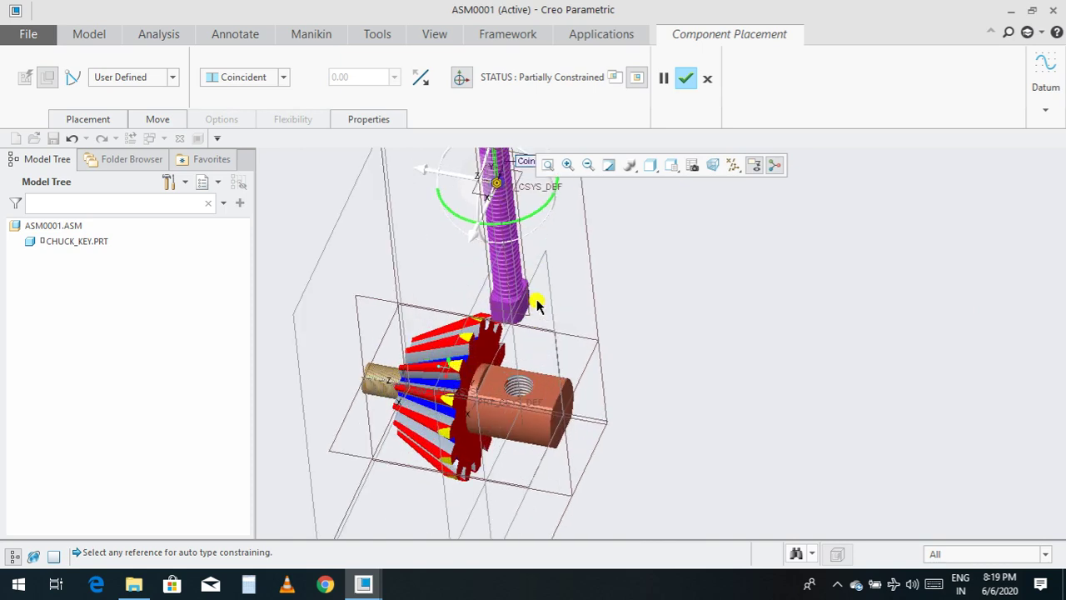
Step: Pick the chuck key's TOP datum plane as a reference for the next placement constraint and locate a matching reference on the key
scroll(634, 400, "down", 3)
middle_click_drag(664, 408, 639, 416)
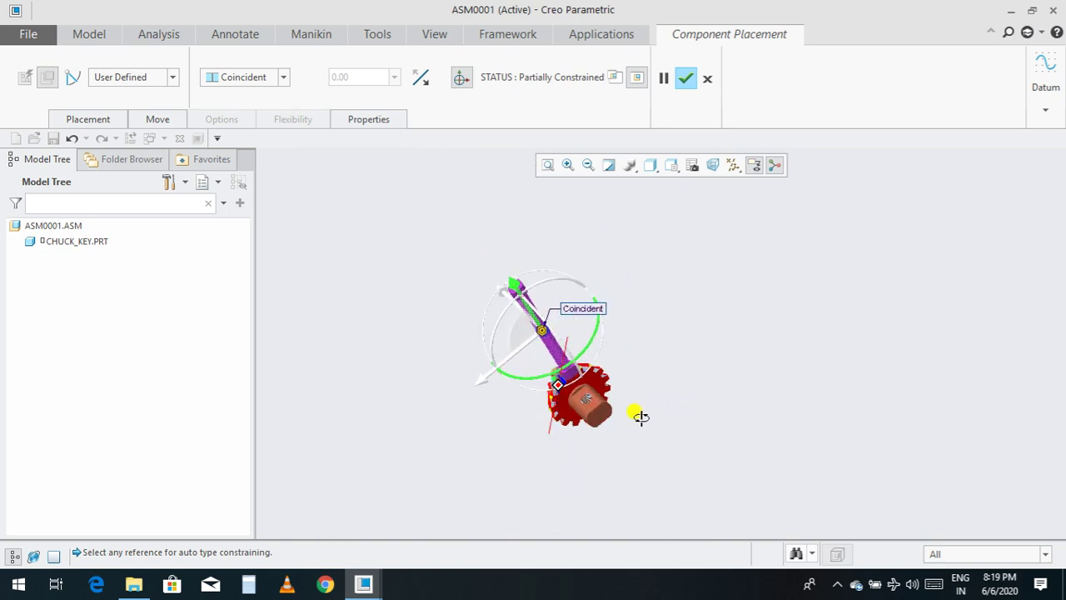
scroll(571, 440, "up", 5)
scroll(602, 403, "down", 5)
middle_click_drag(685, 428, 480, 377)
scroll(480, 378, "up", 2)
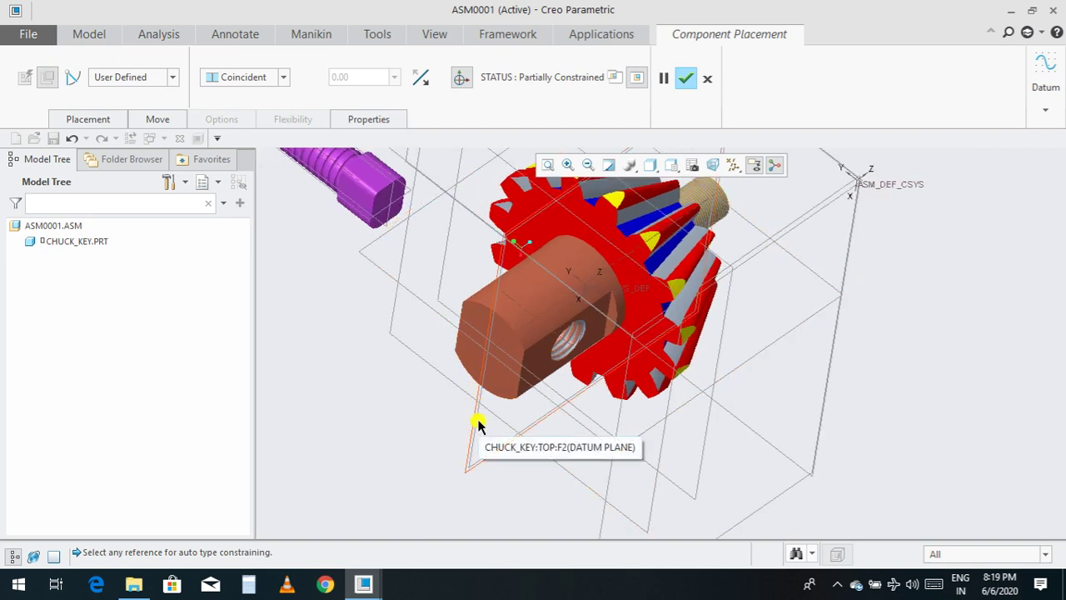
left_click(476, 423)
scroll(499, 434, "down", 5)
middle_click_drag(511, 439, 788, 441)
scroll(566, 455, "up", 4)
scroll(604, 454, "up", 2)
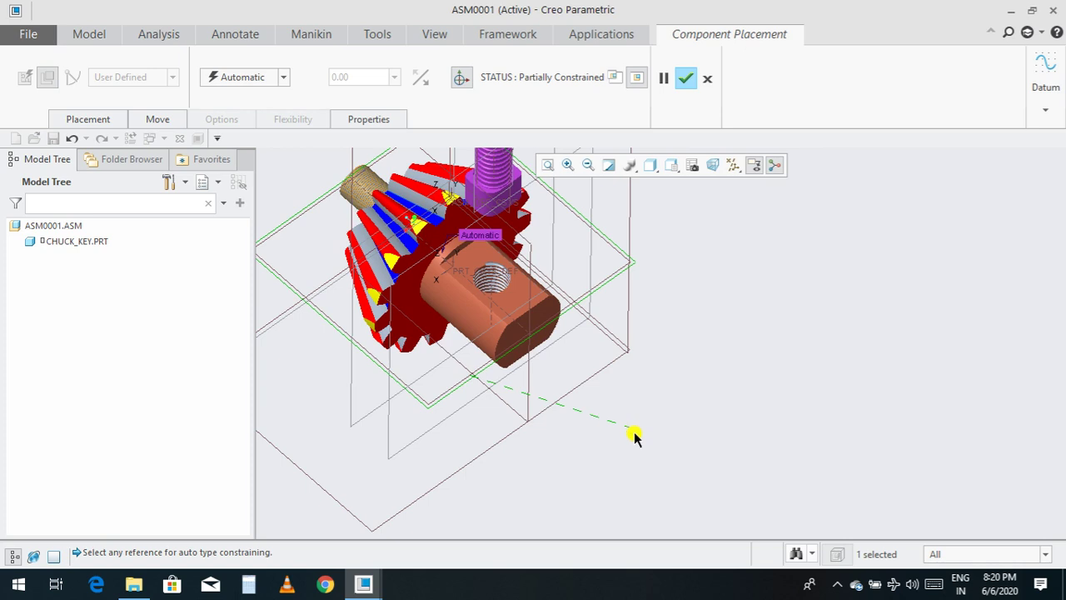
scroll(633, 438, "down", 5)
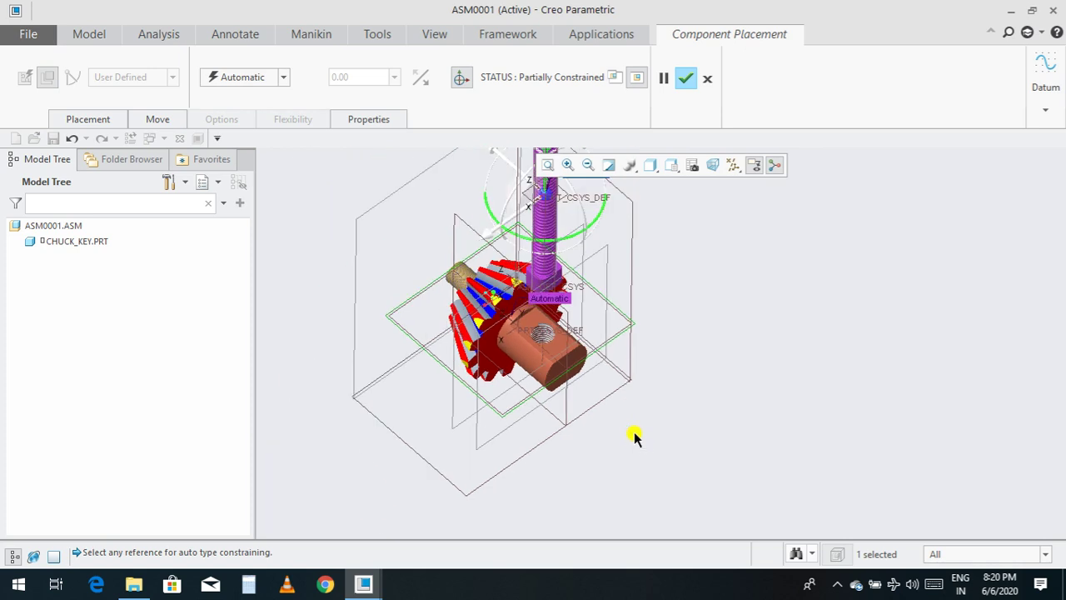
scroll(633, 439, "up", 2)
scroll(569, 351, "up", 1)
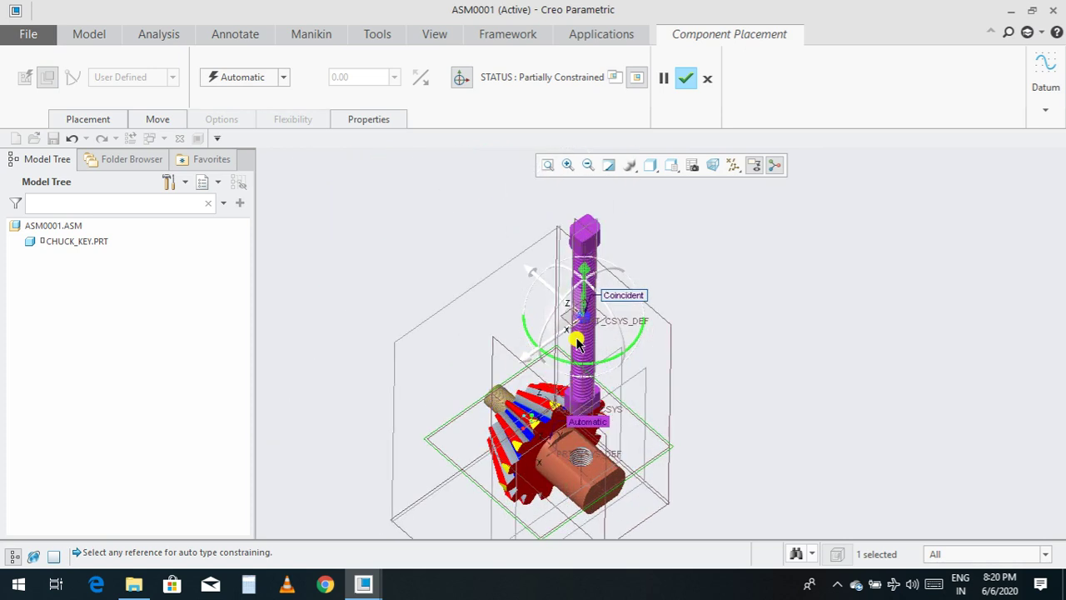
scroll(581, 226, "up", 3)
scroll(585, 233, "up", 3)
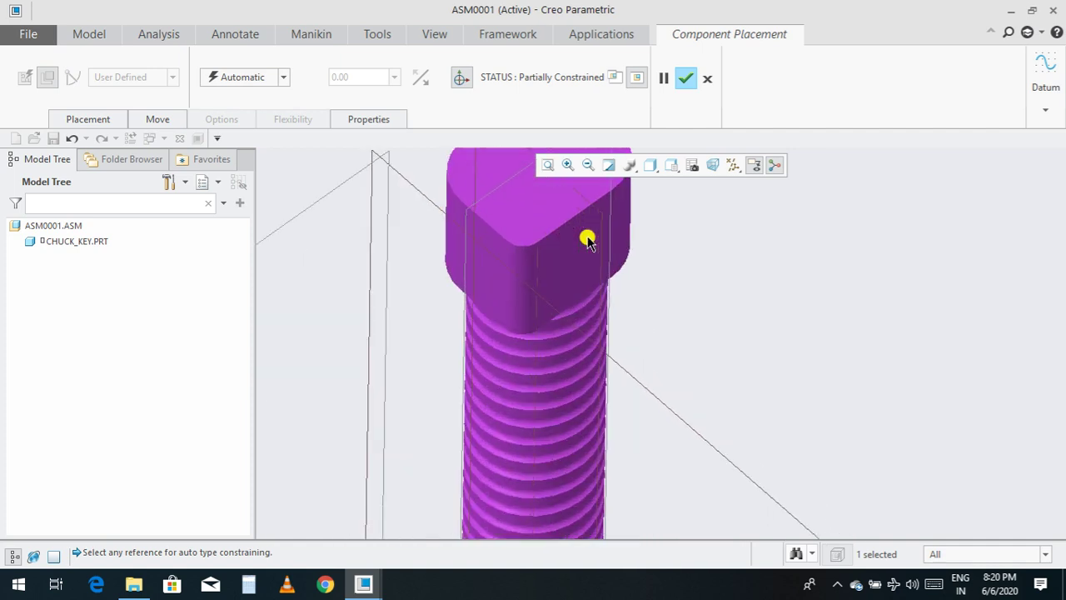